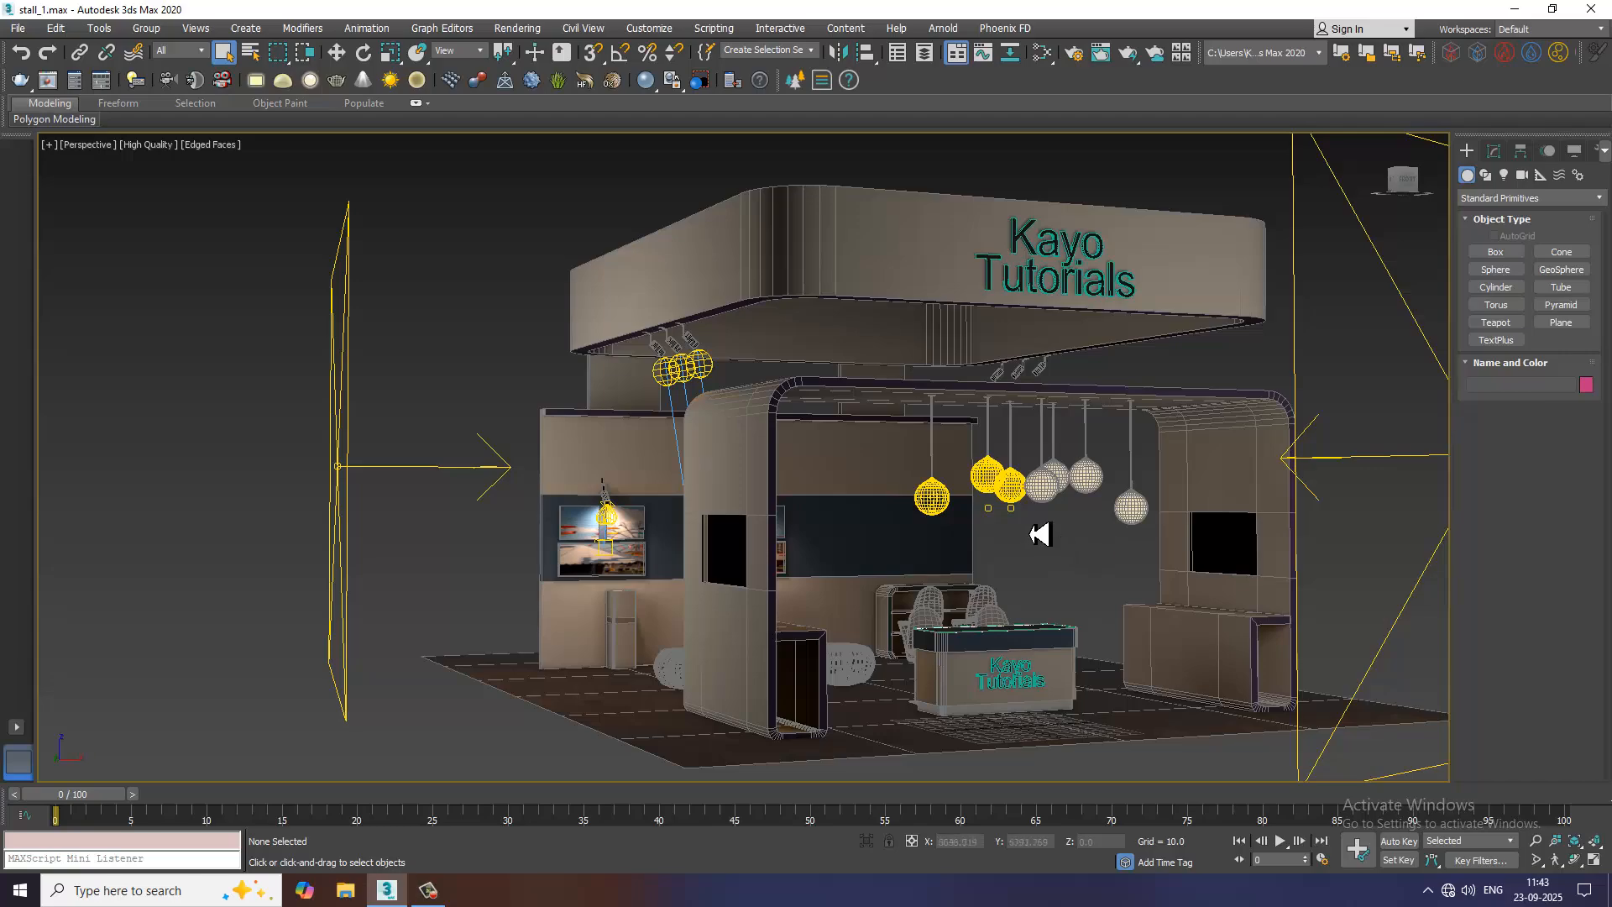
Select the white pendant lamp hanging closest to the three lit yellow globes and open it for modification
middle_click_drag(1034, 524, 795, 518, "alt")
scroll(795, 518, "up", 7)
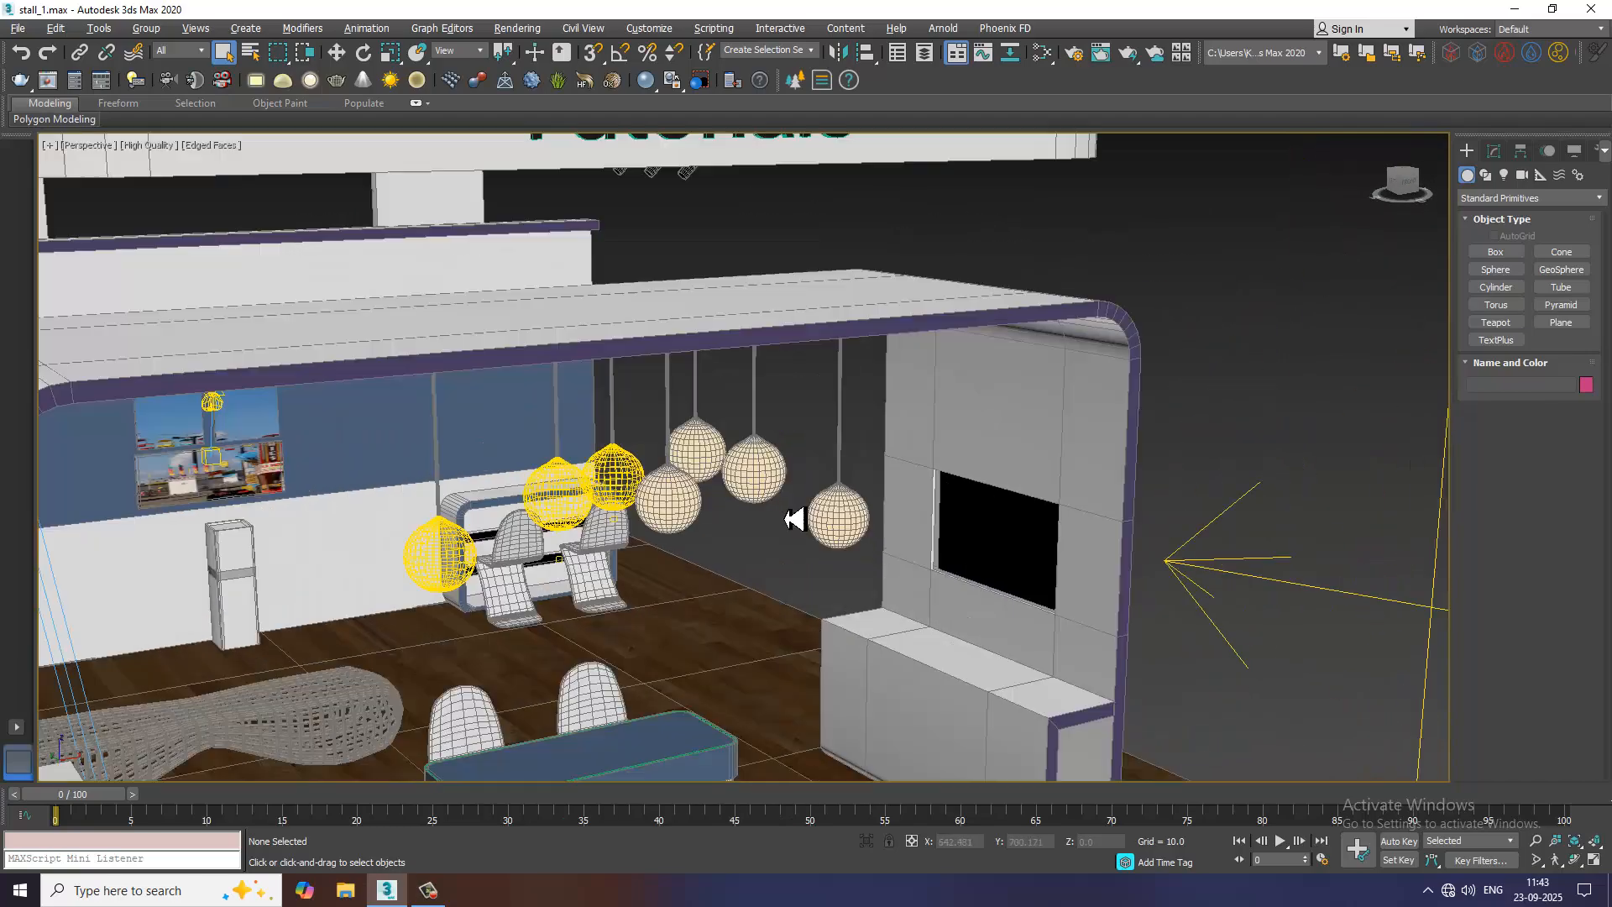
left_click(502, 482)
scroll(478, 504, "down", 10)
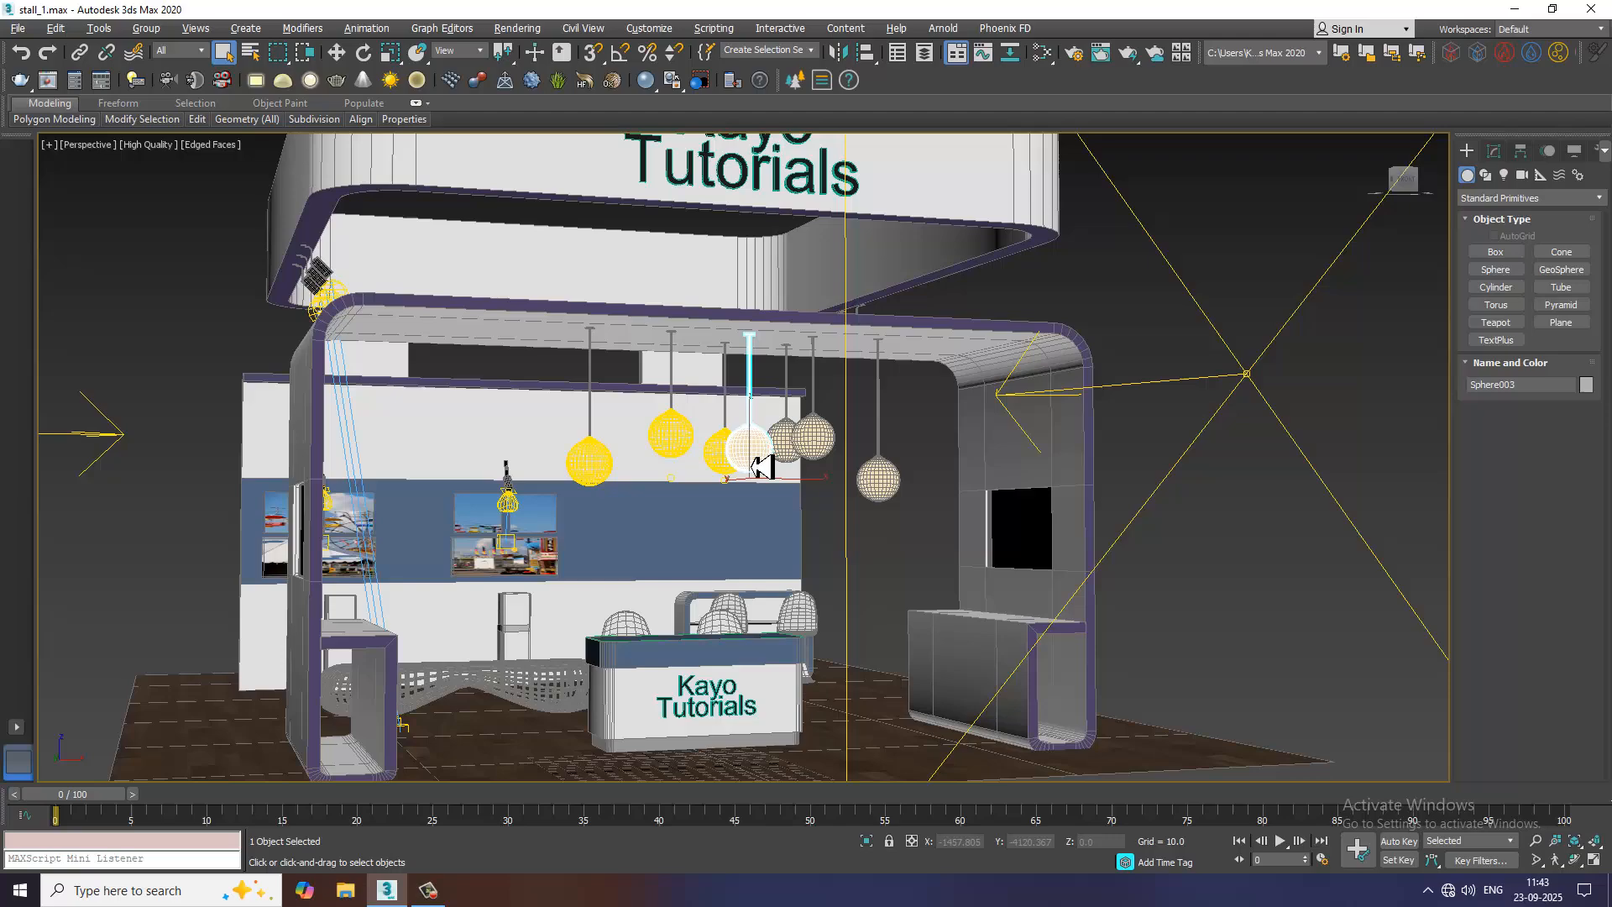
middle_click_drag(751, 467, 889, 487, "alt")
scroll(670, 493, "down", 5)
scroll(737, 520, "up", 4)
scroll(897, 486, "up", 6)
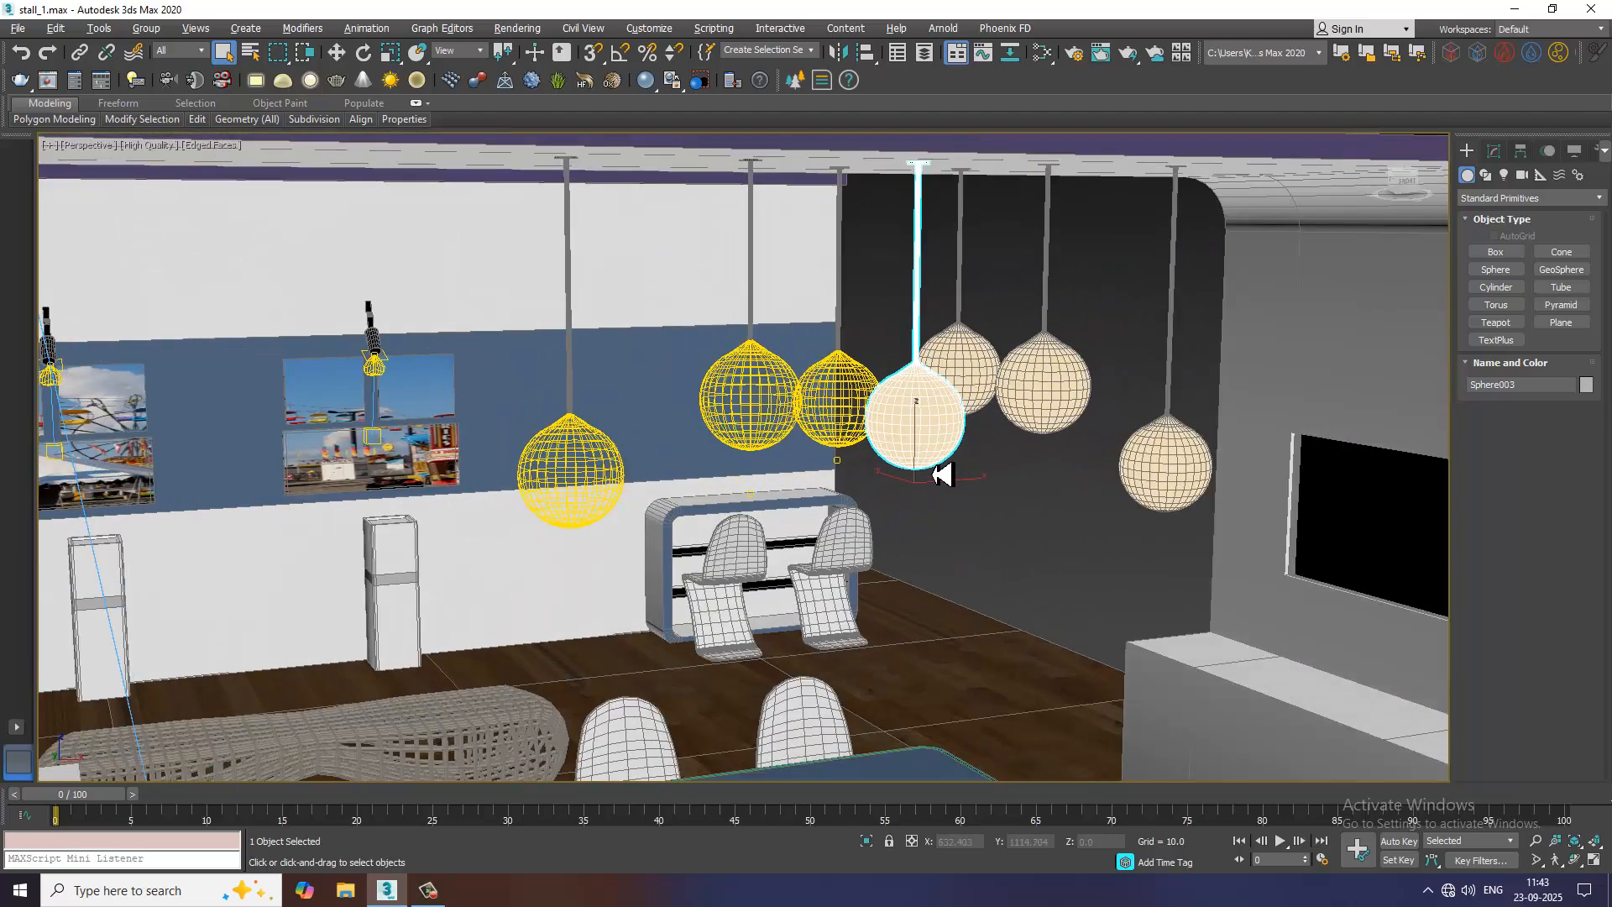
key("w")
left_click(1493, 151)
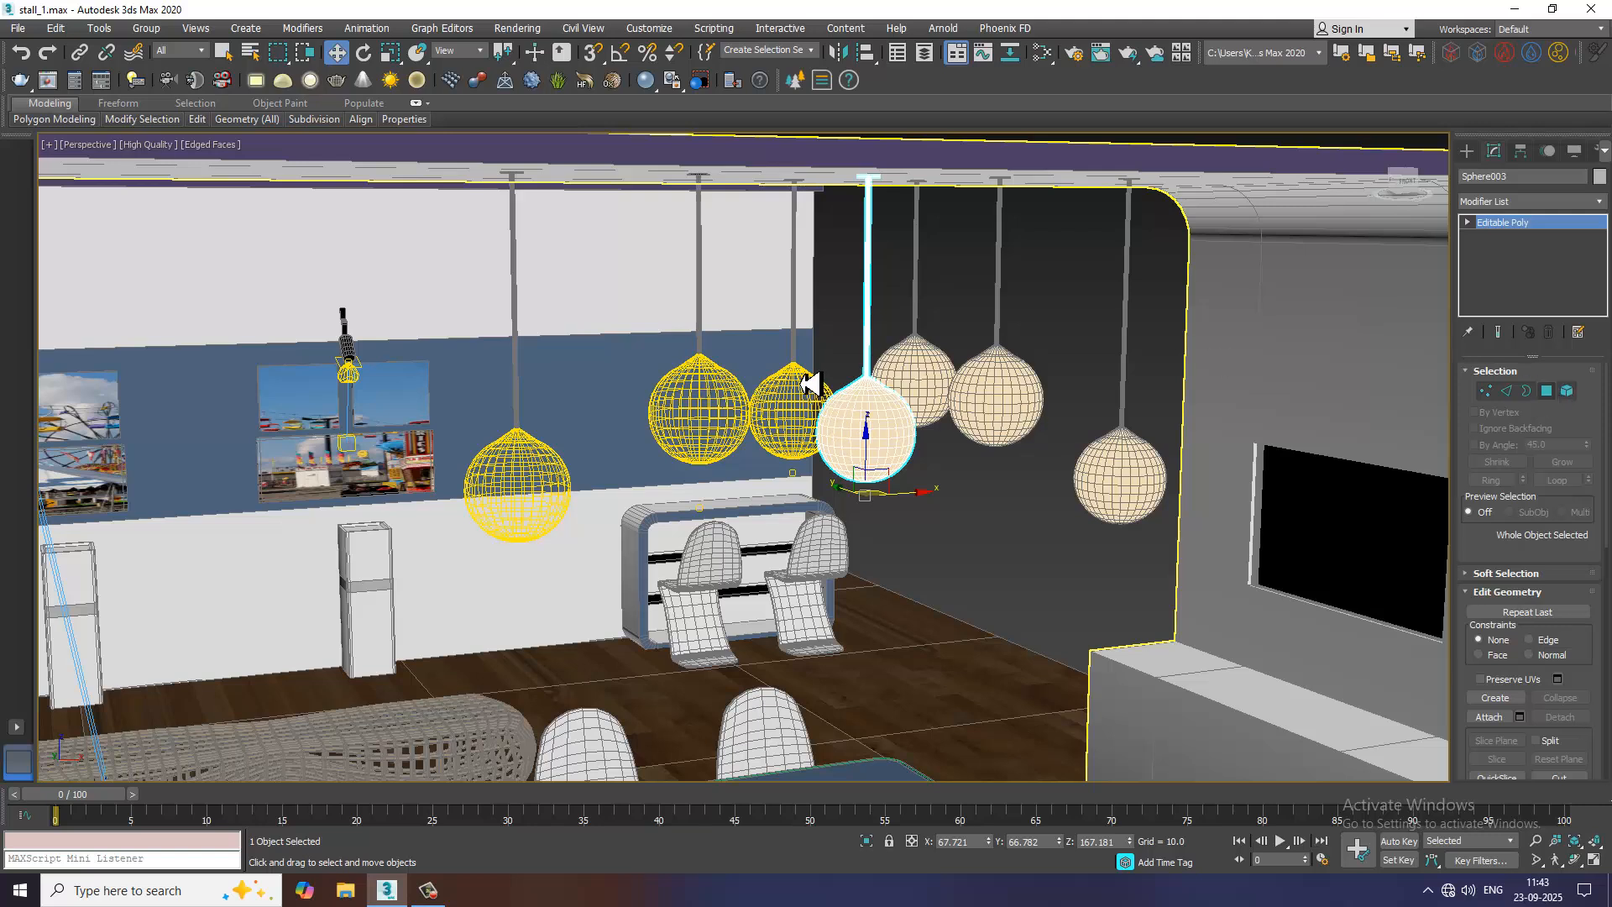
Detach the lamp's globe polygons as a separate object, leaving out the hanging rod
key("4")
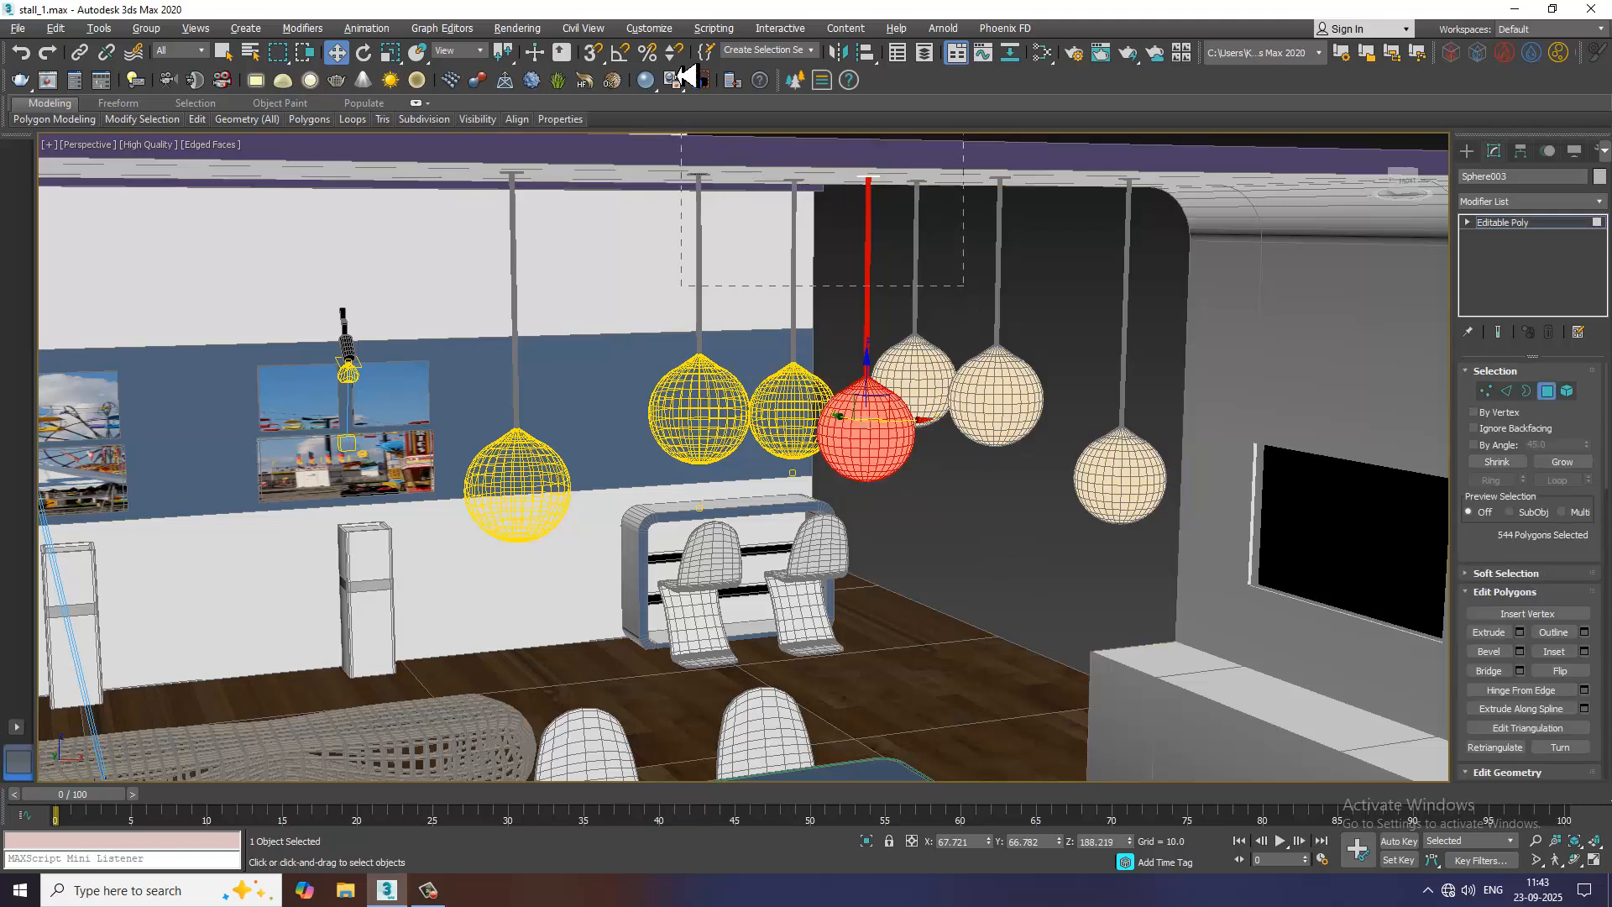
left_click_drag(687, 76, 687, 77, "alt")
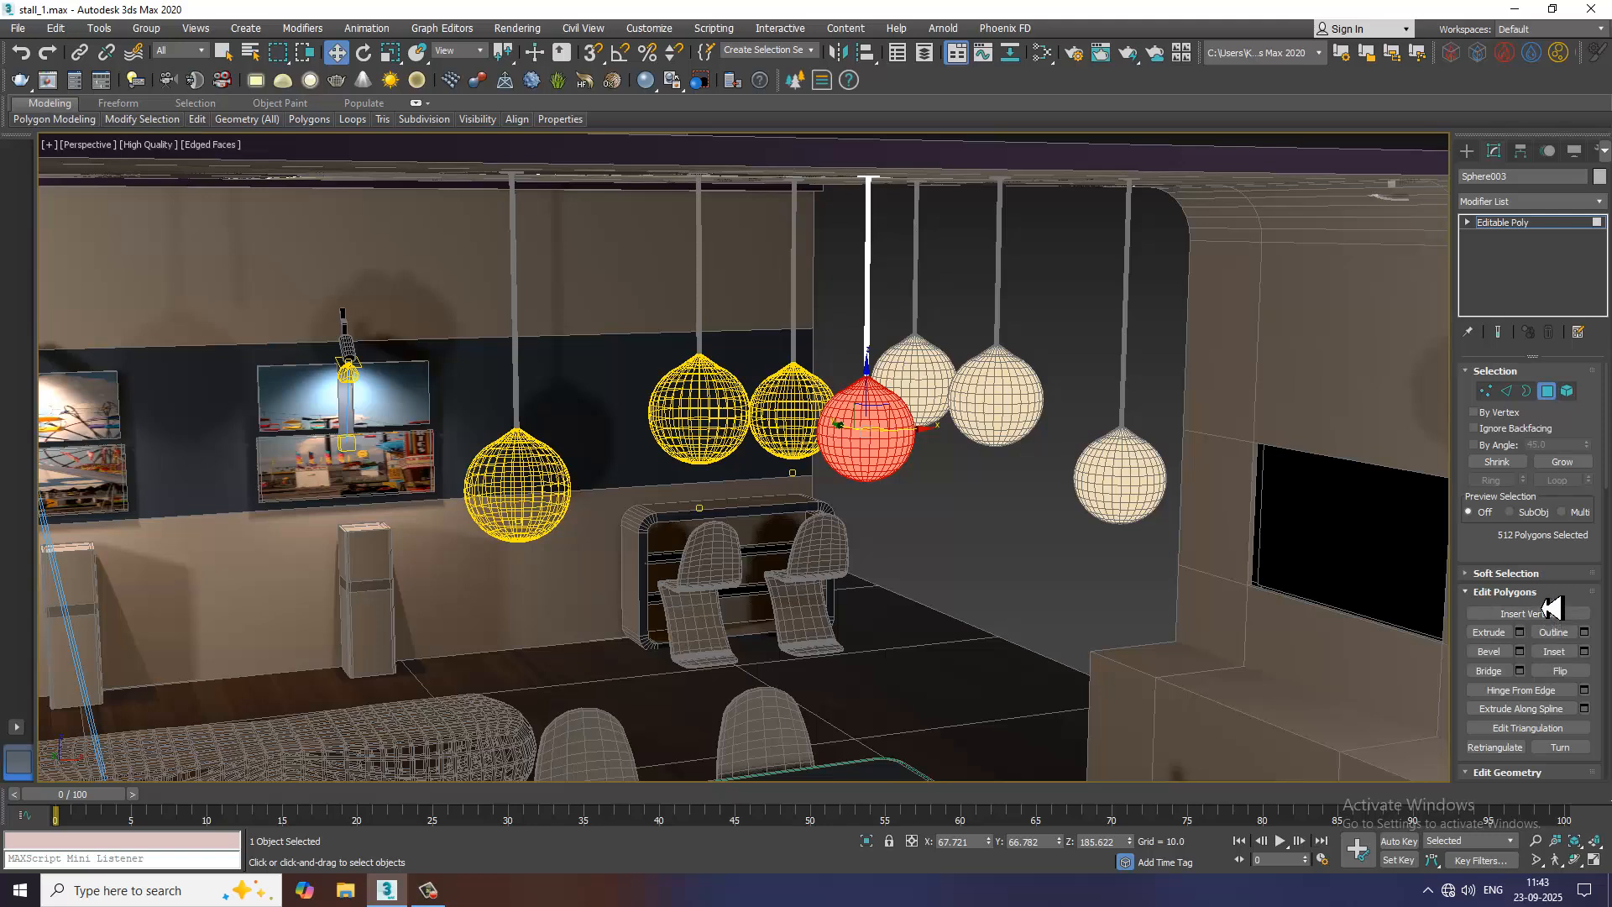
left_click_drag(1511, 551, 1516, 337)
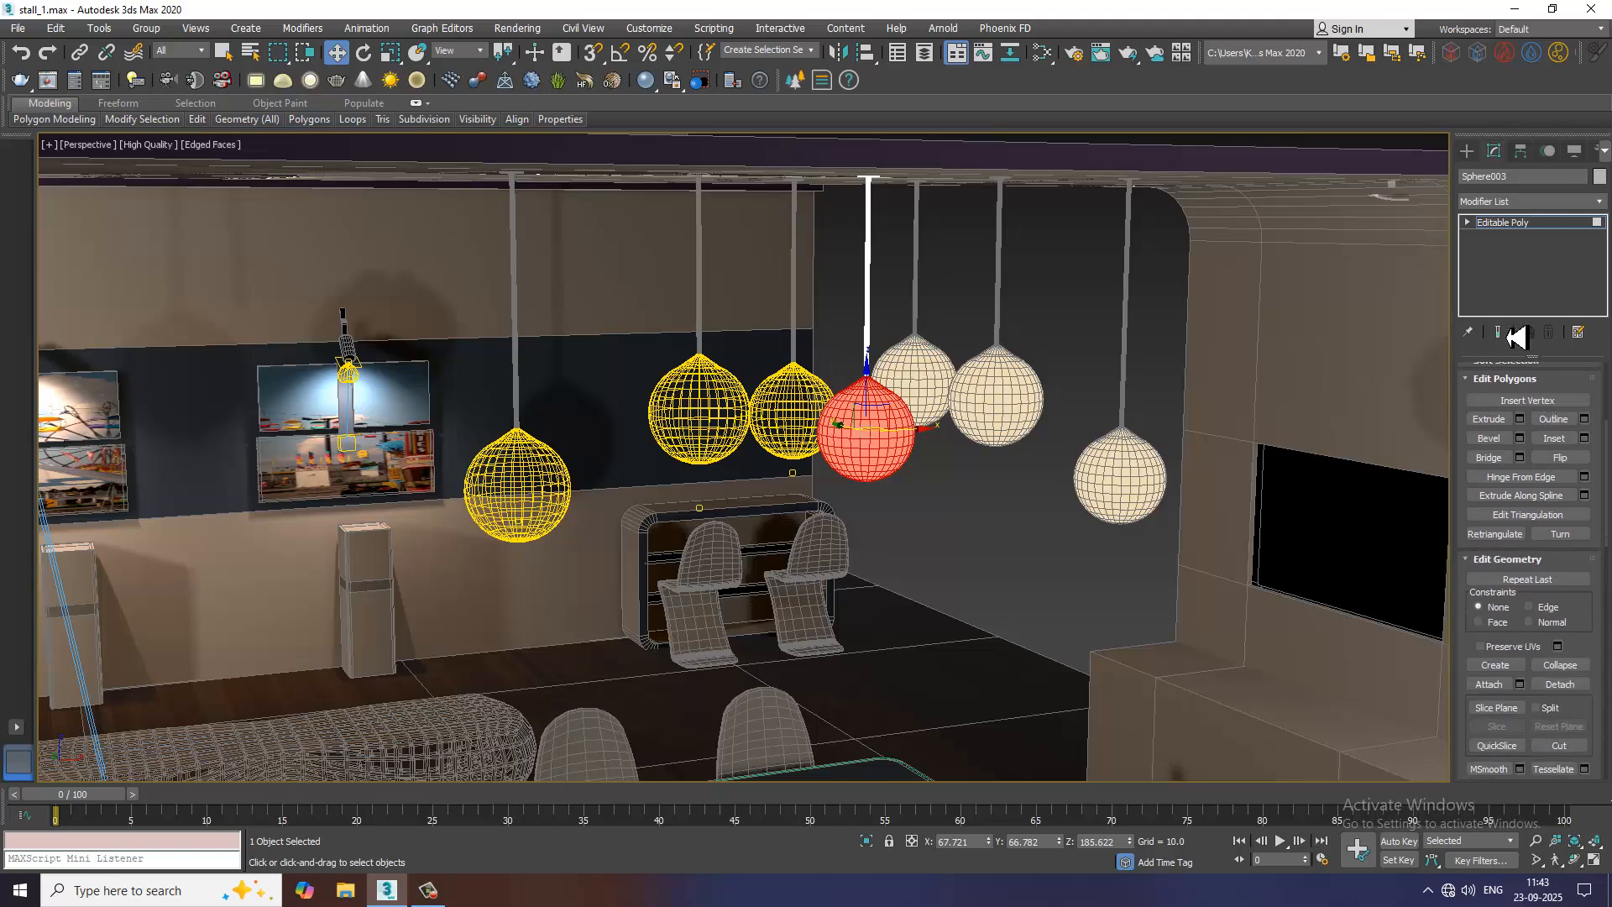
left_click(1558, 685)
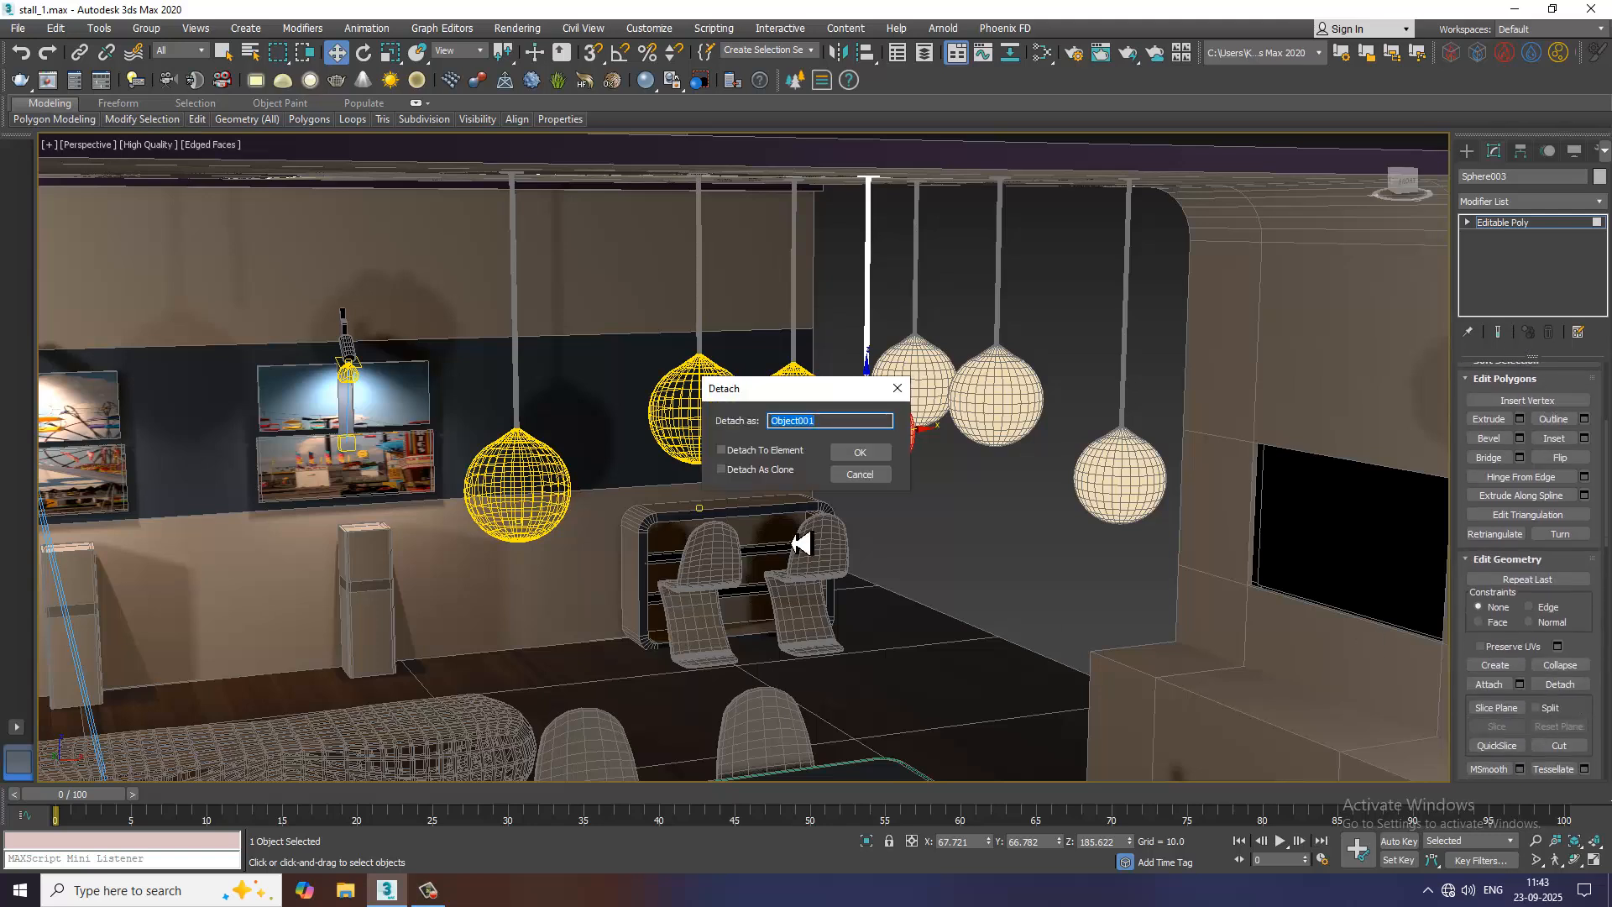
left_click(863, 454)
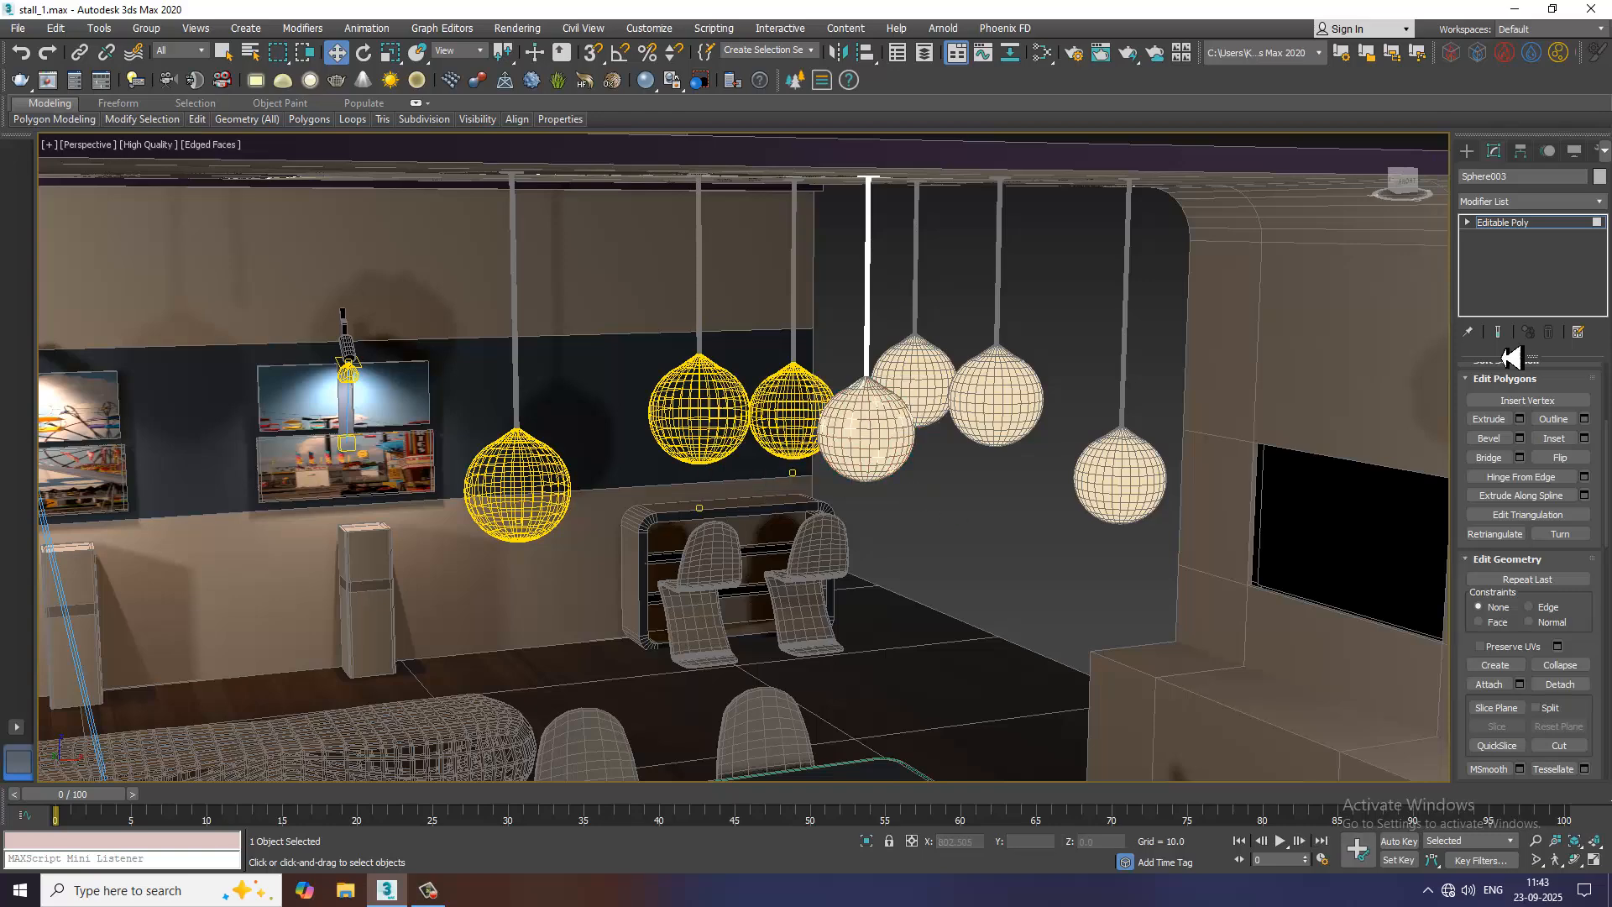
left_click(1544, 223)
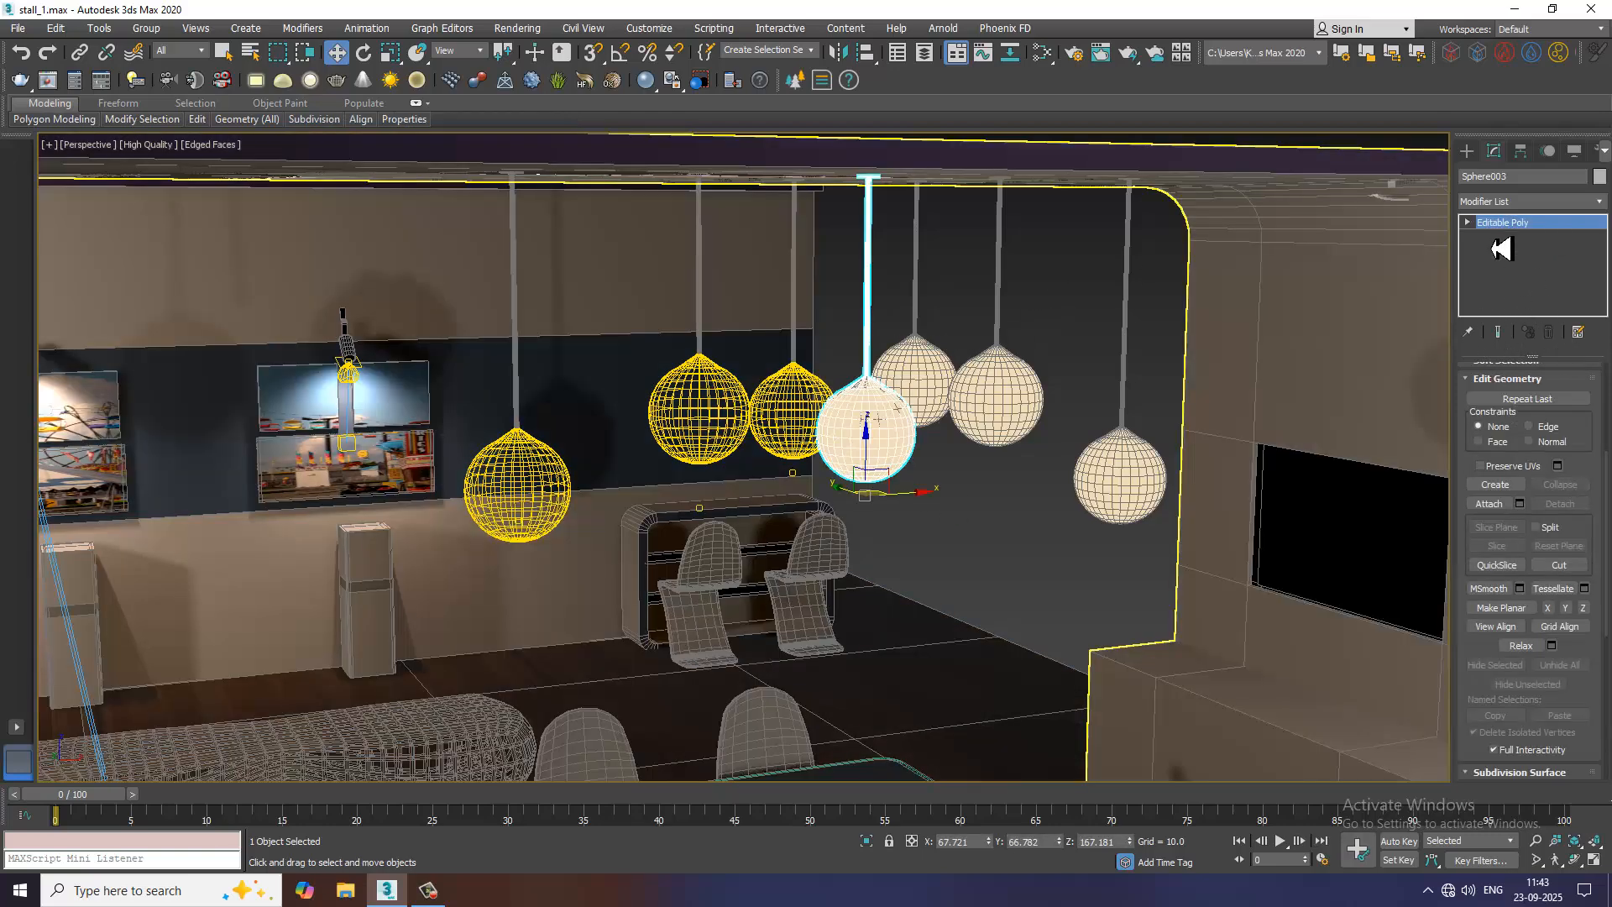
Delete the duplicate globe polygons remaining in the original pendant object, keeping only its hanging rod
left_click(1468, 223)
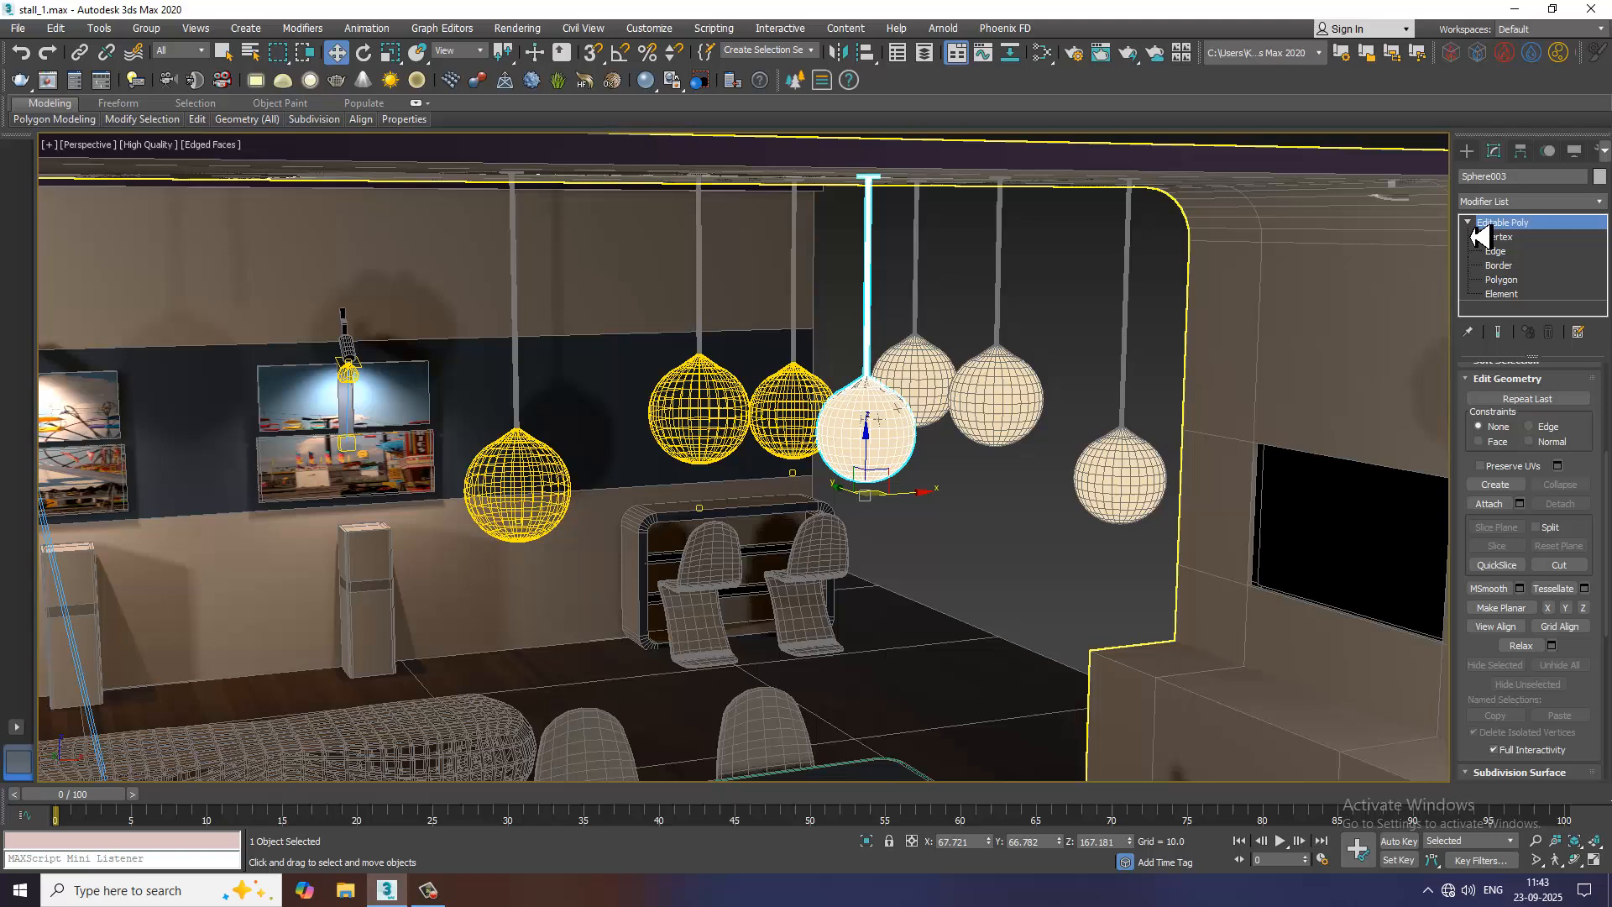
left_click(1503, 279)
key("ctrl+a")
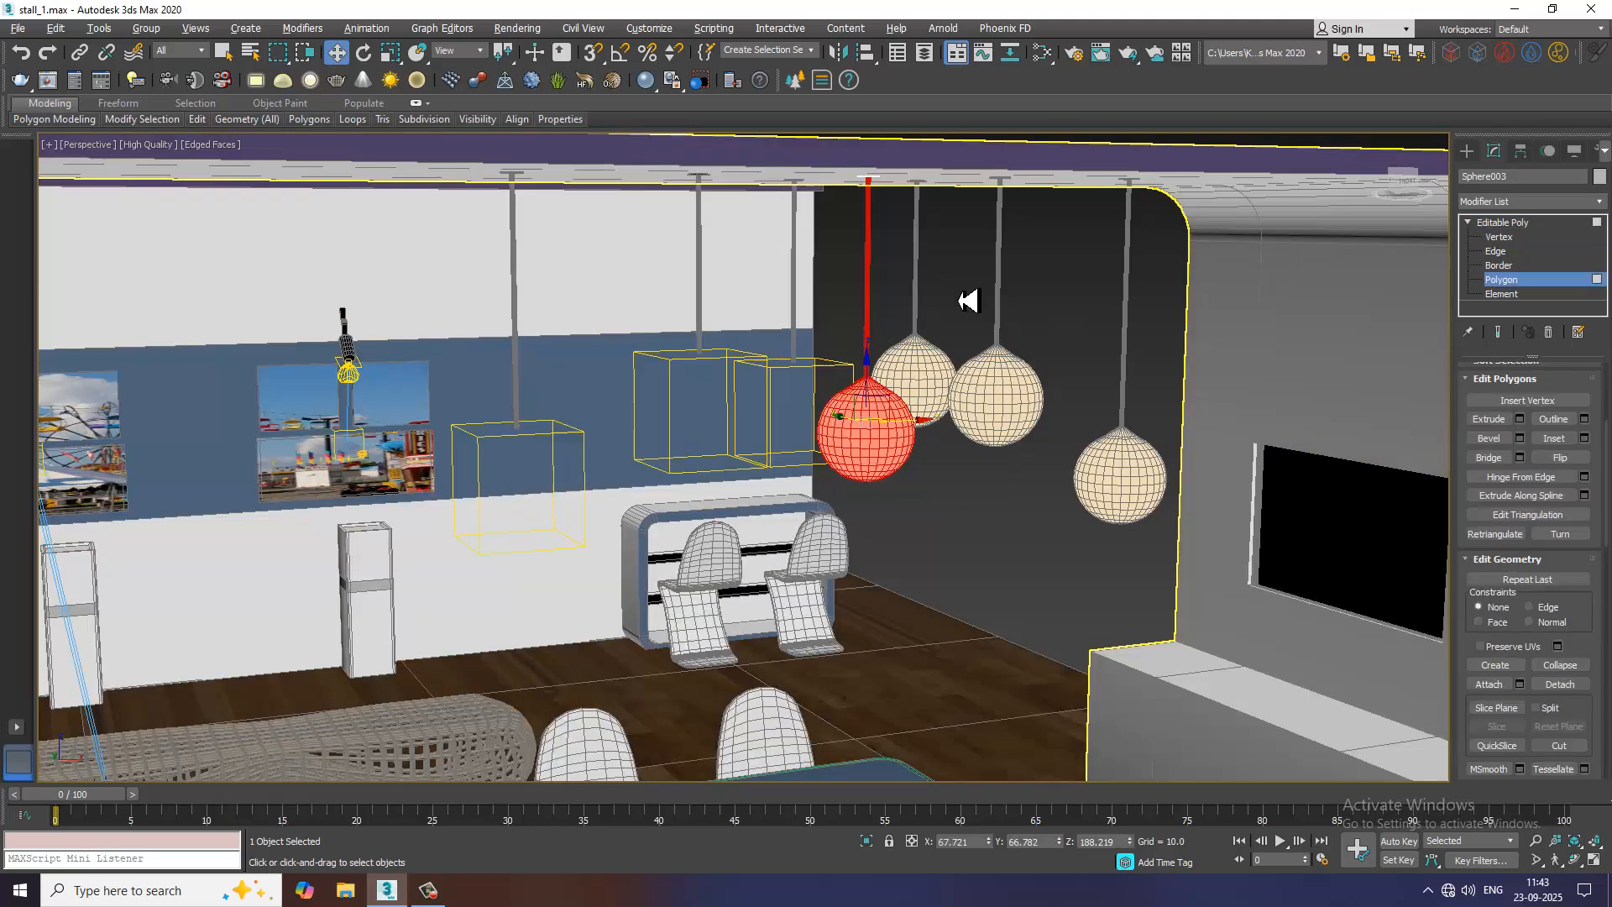
key("Delete")
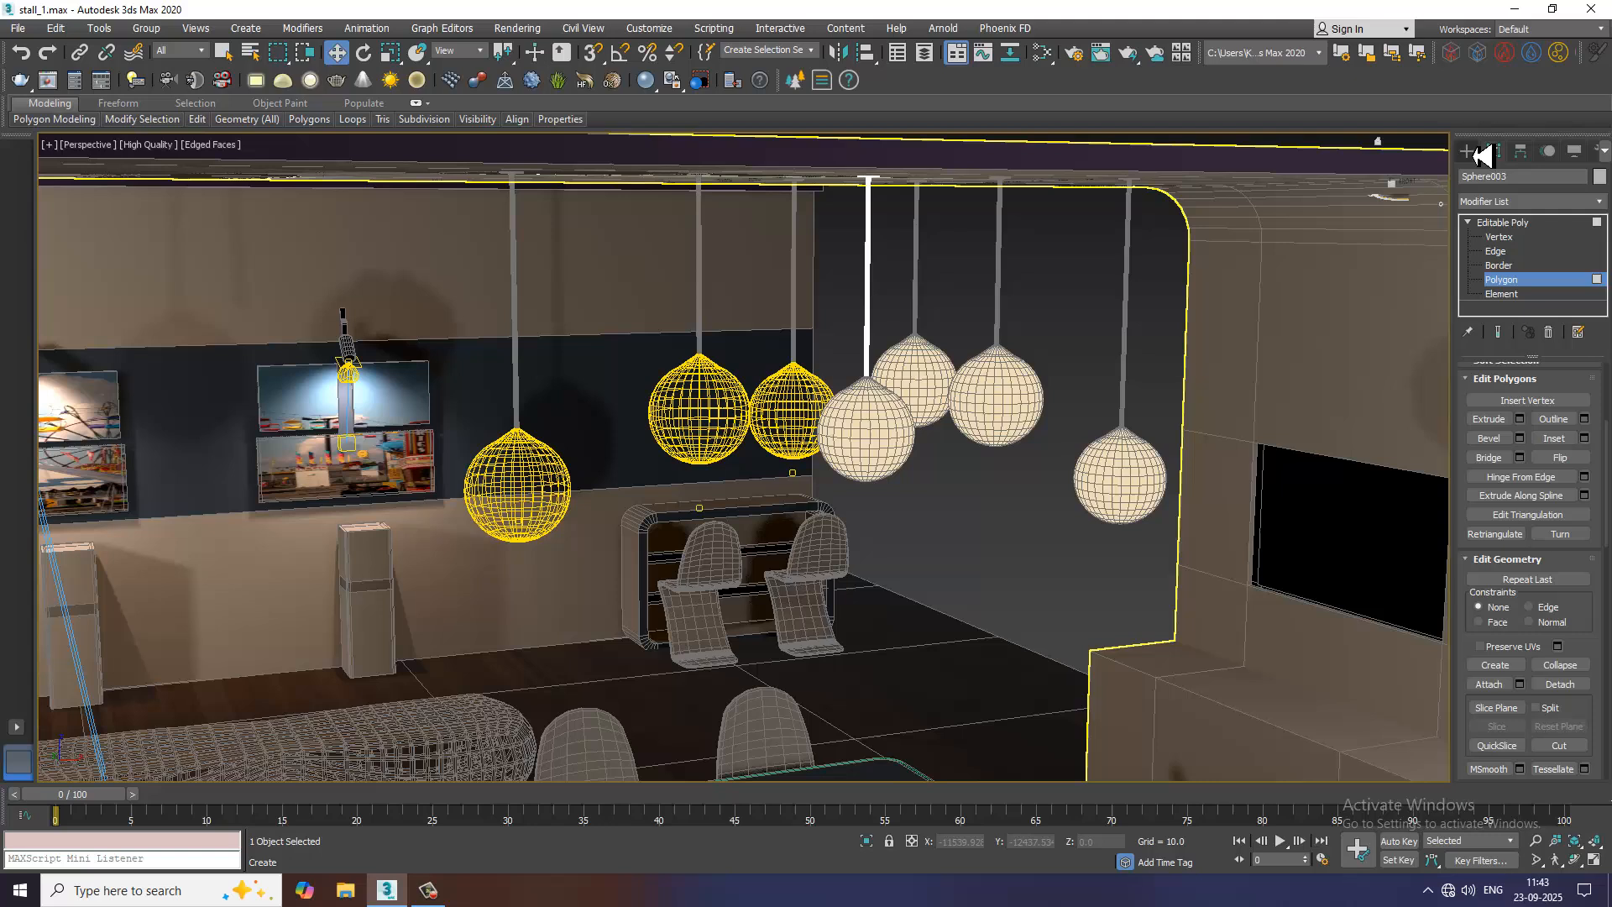
Create a plane VRayLight about 81 by 107 units on the floor beside the reception counter
left_click(1469, 152)
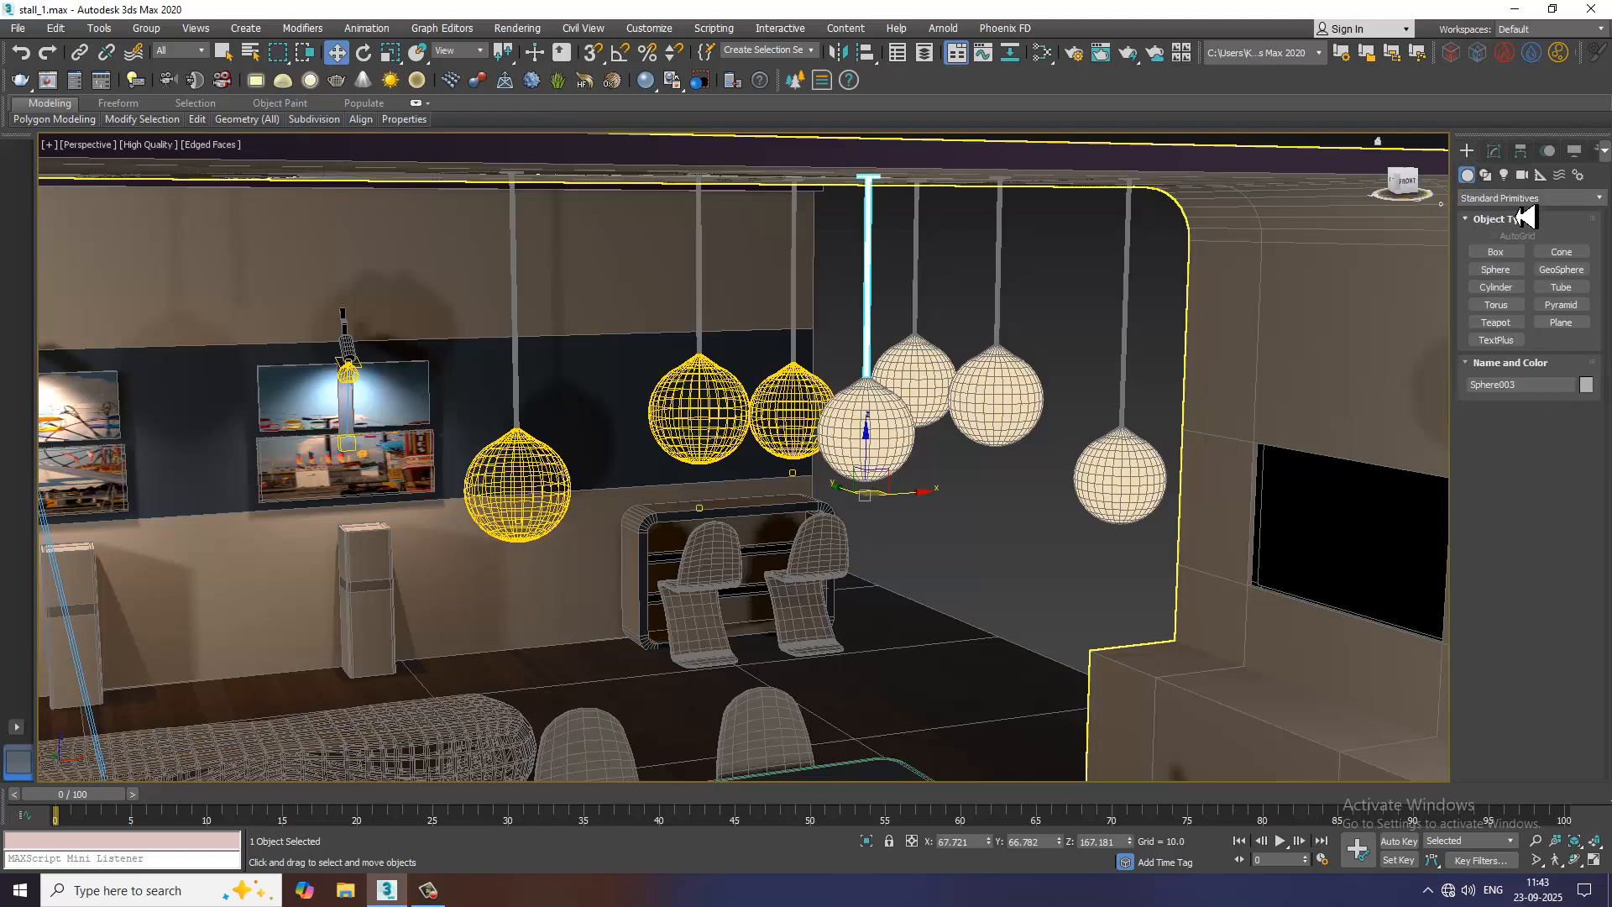
left_click(1504, 174)
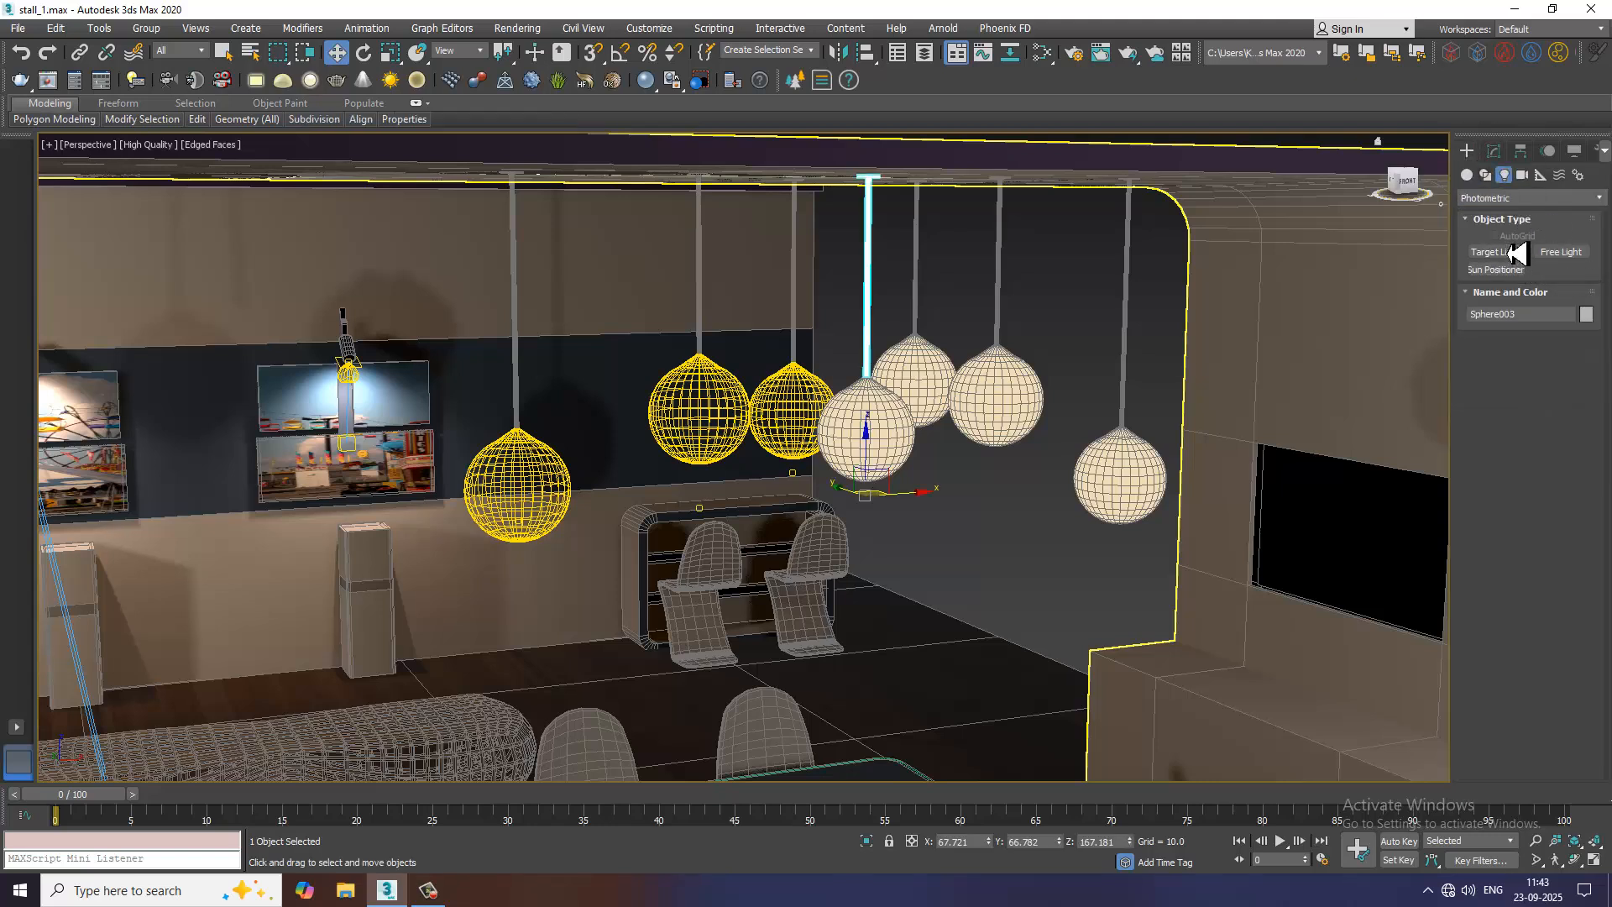
left_click(1512, 201)
left_click(1512, 243)
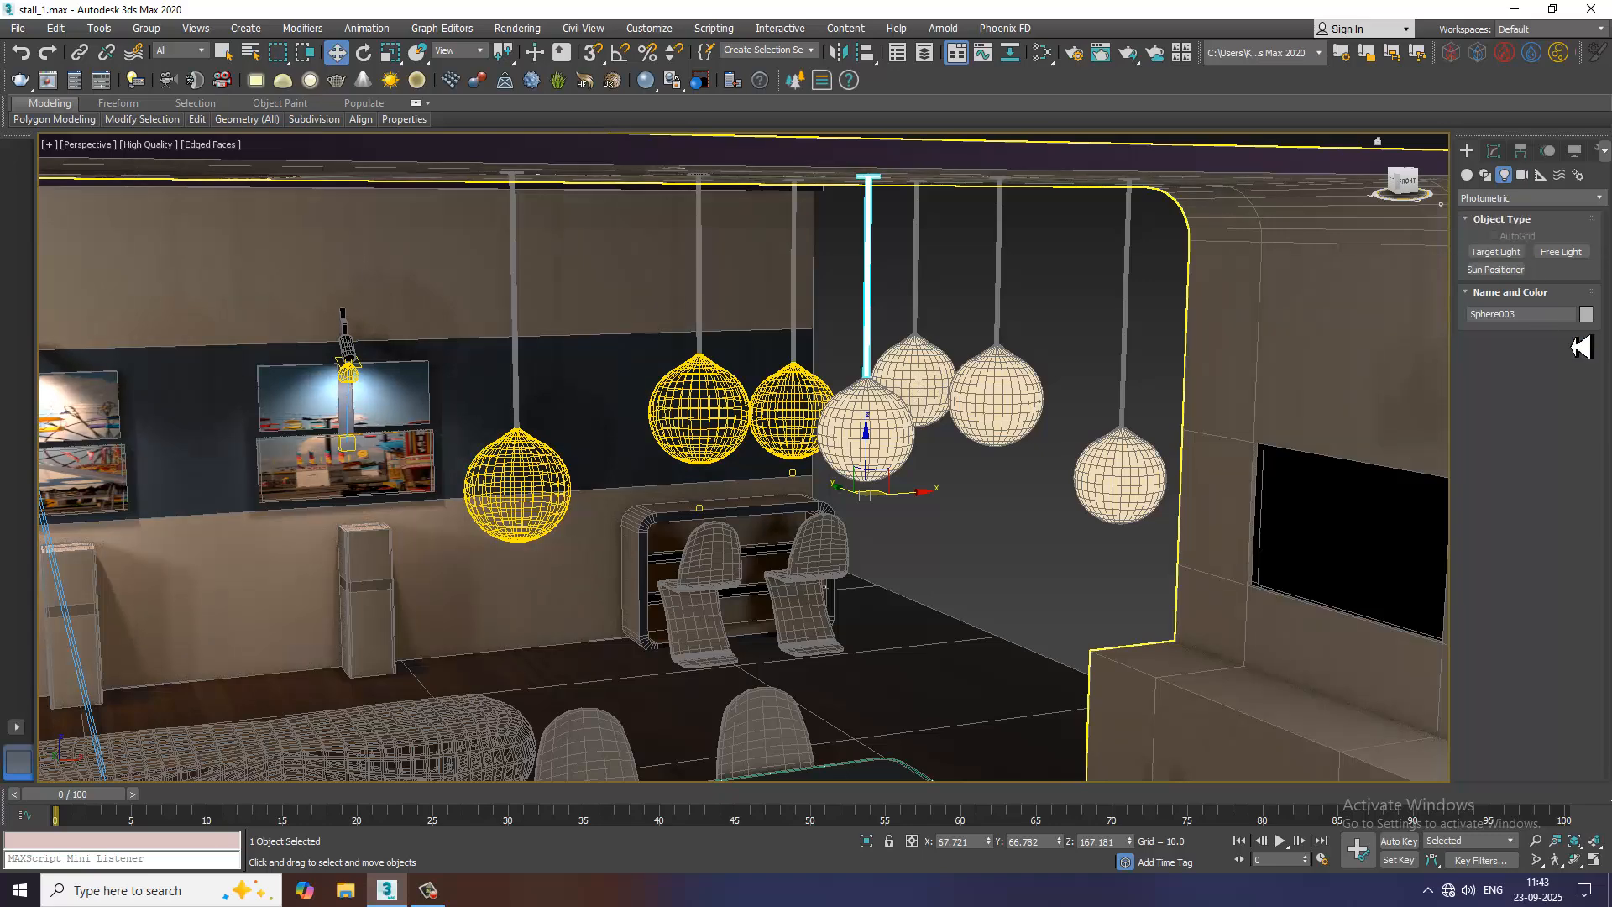
left_click(1505, 254)
scroll(1089, 461, "down", 5)
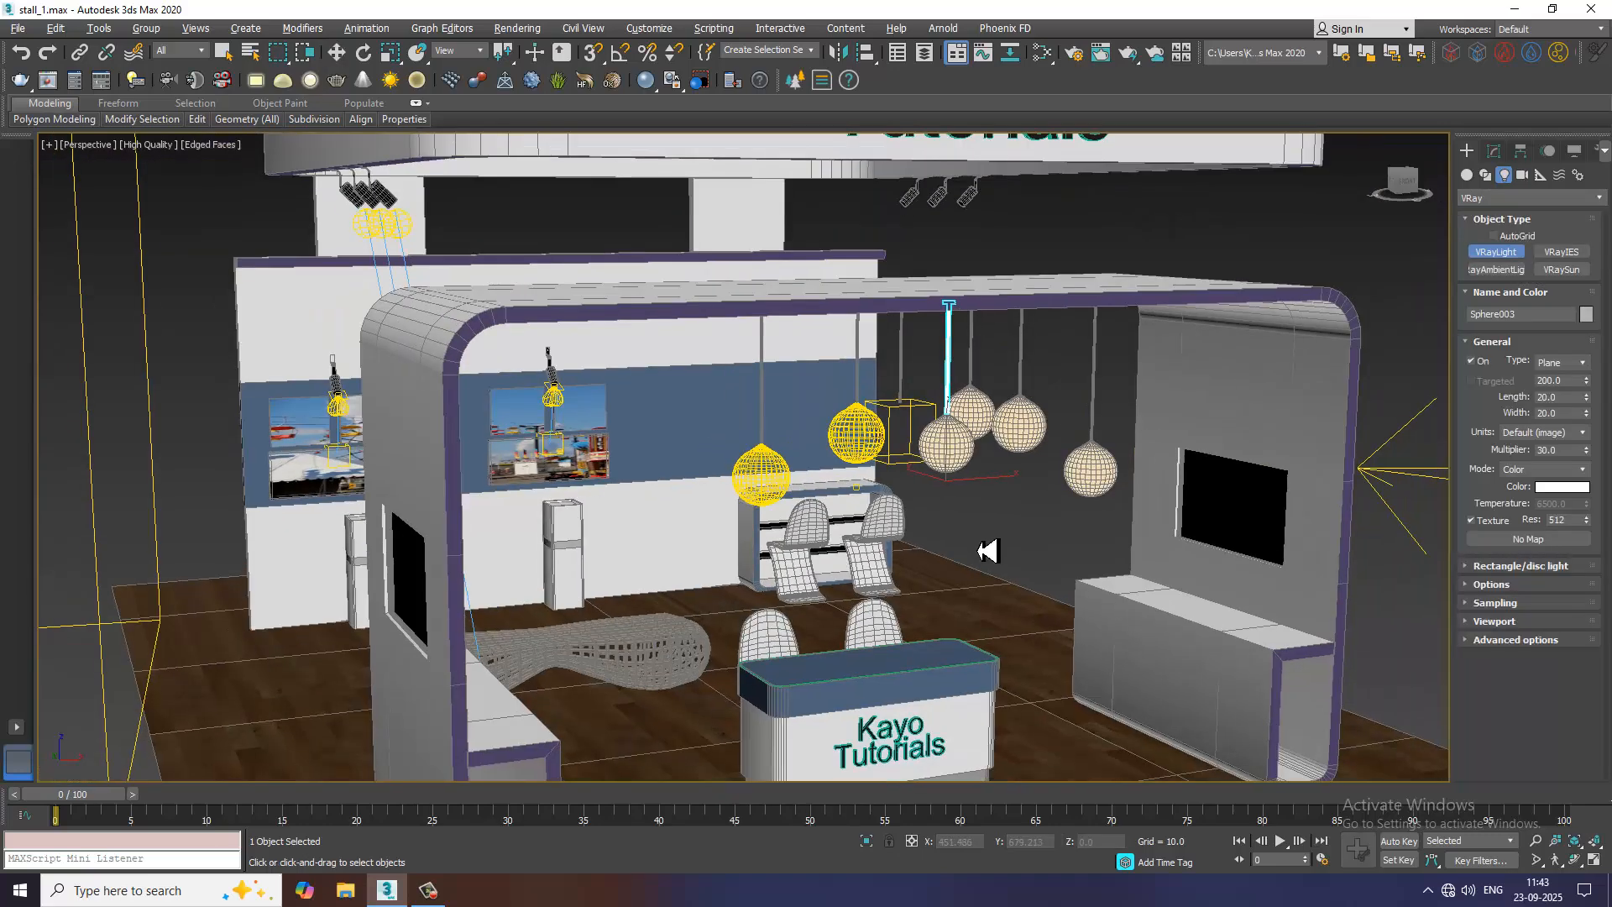
middle_click_drag(1117, 755, 947, 645)
left_click_drag(894, 589, 839, 639)
key("w")
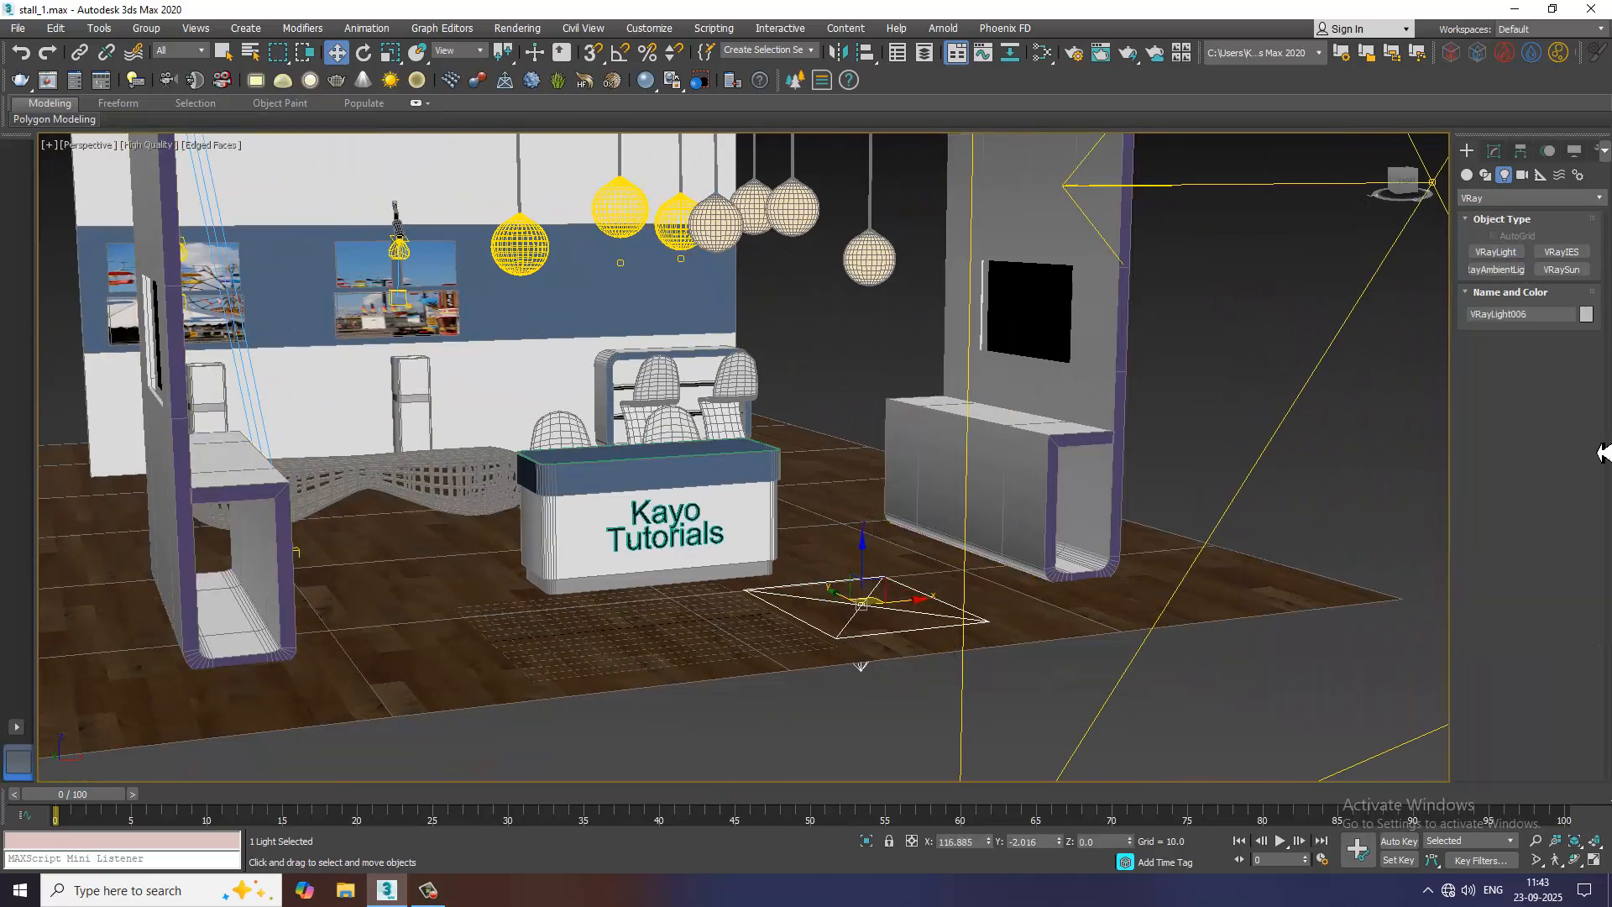
Change the new VRayLight's type to Mesh and pick the detached pendant globe as its mesh
left_click(1496, 153)
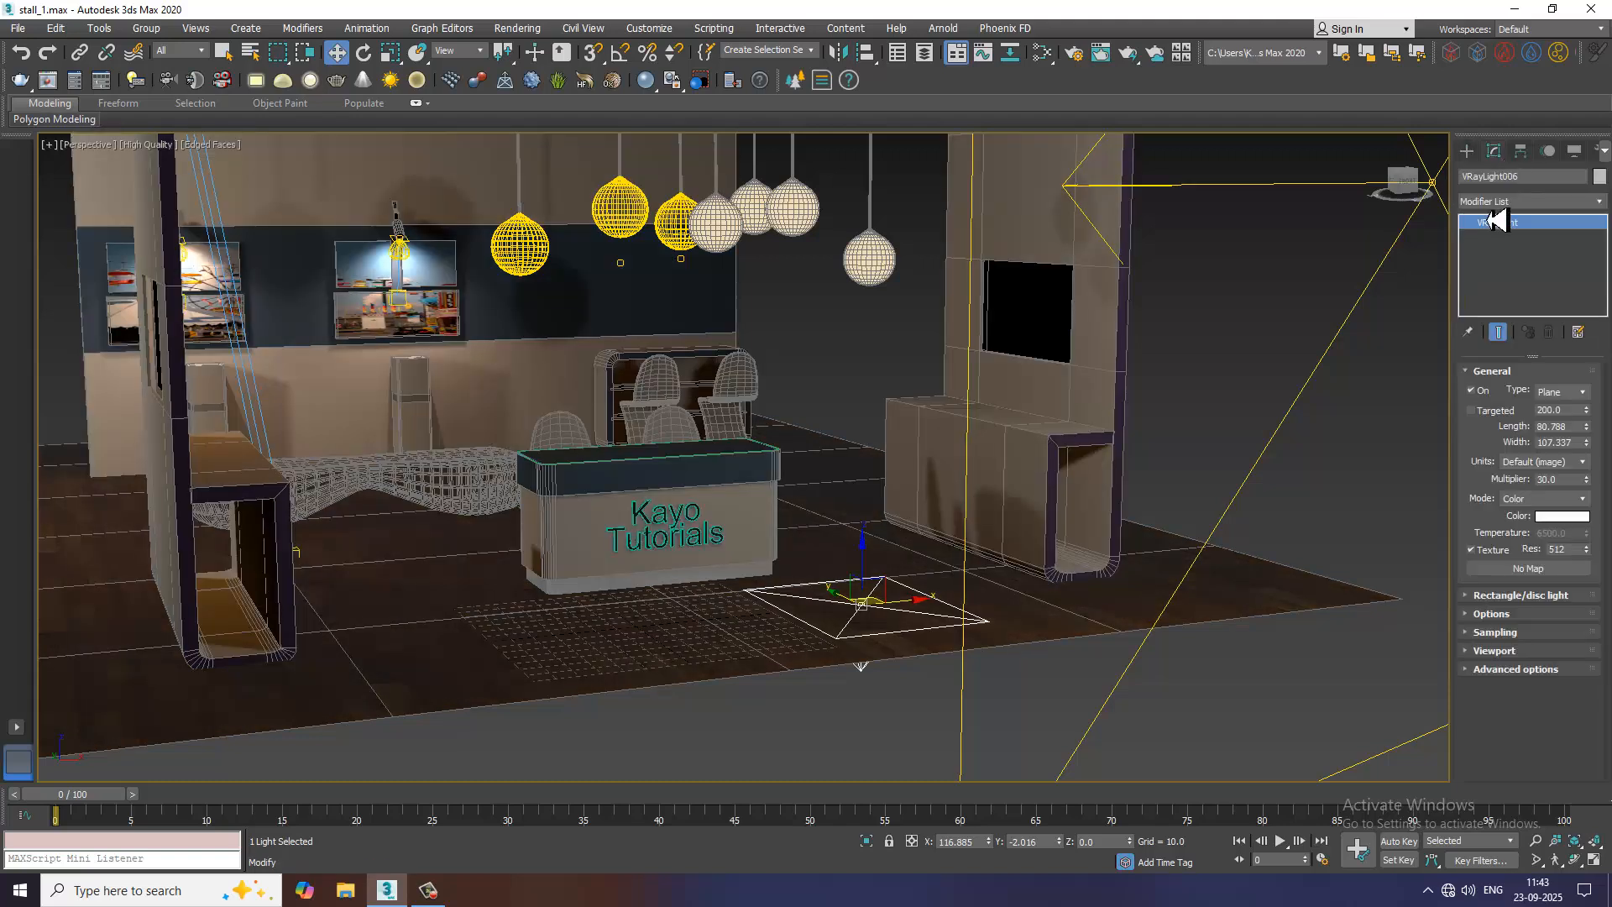
left_click(1551, 502)
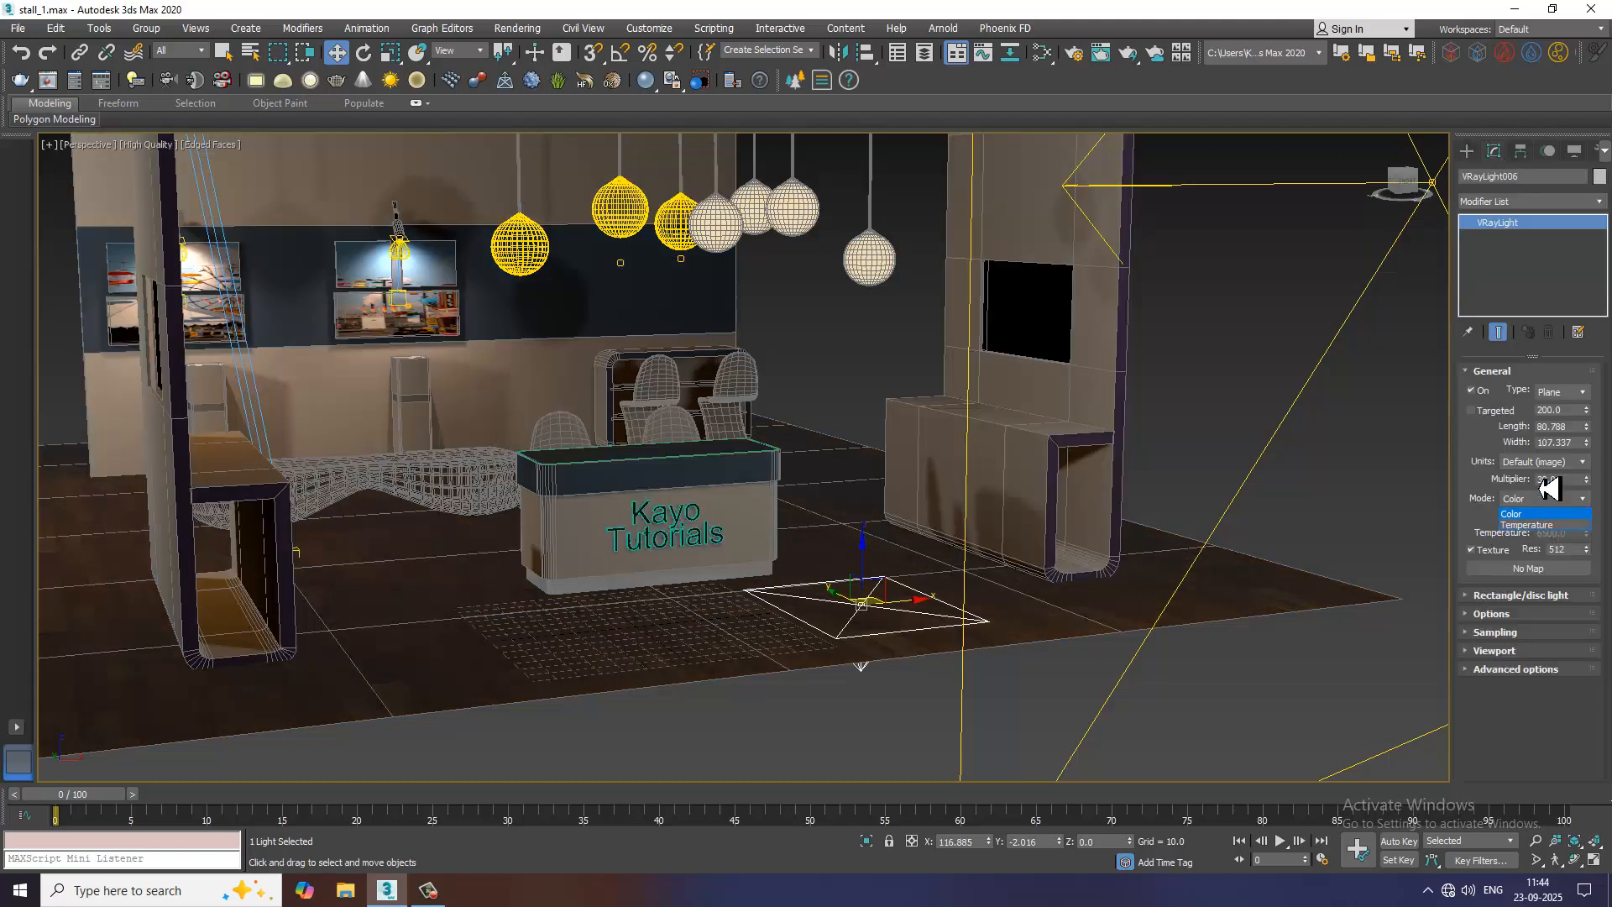
left_click(1552, 512)
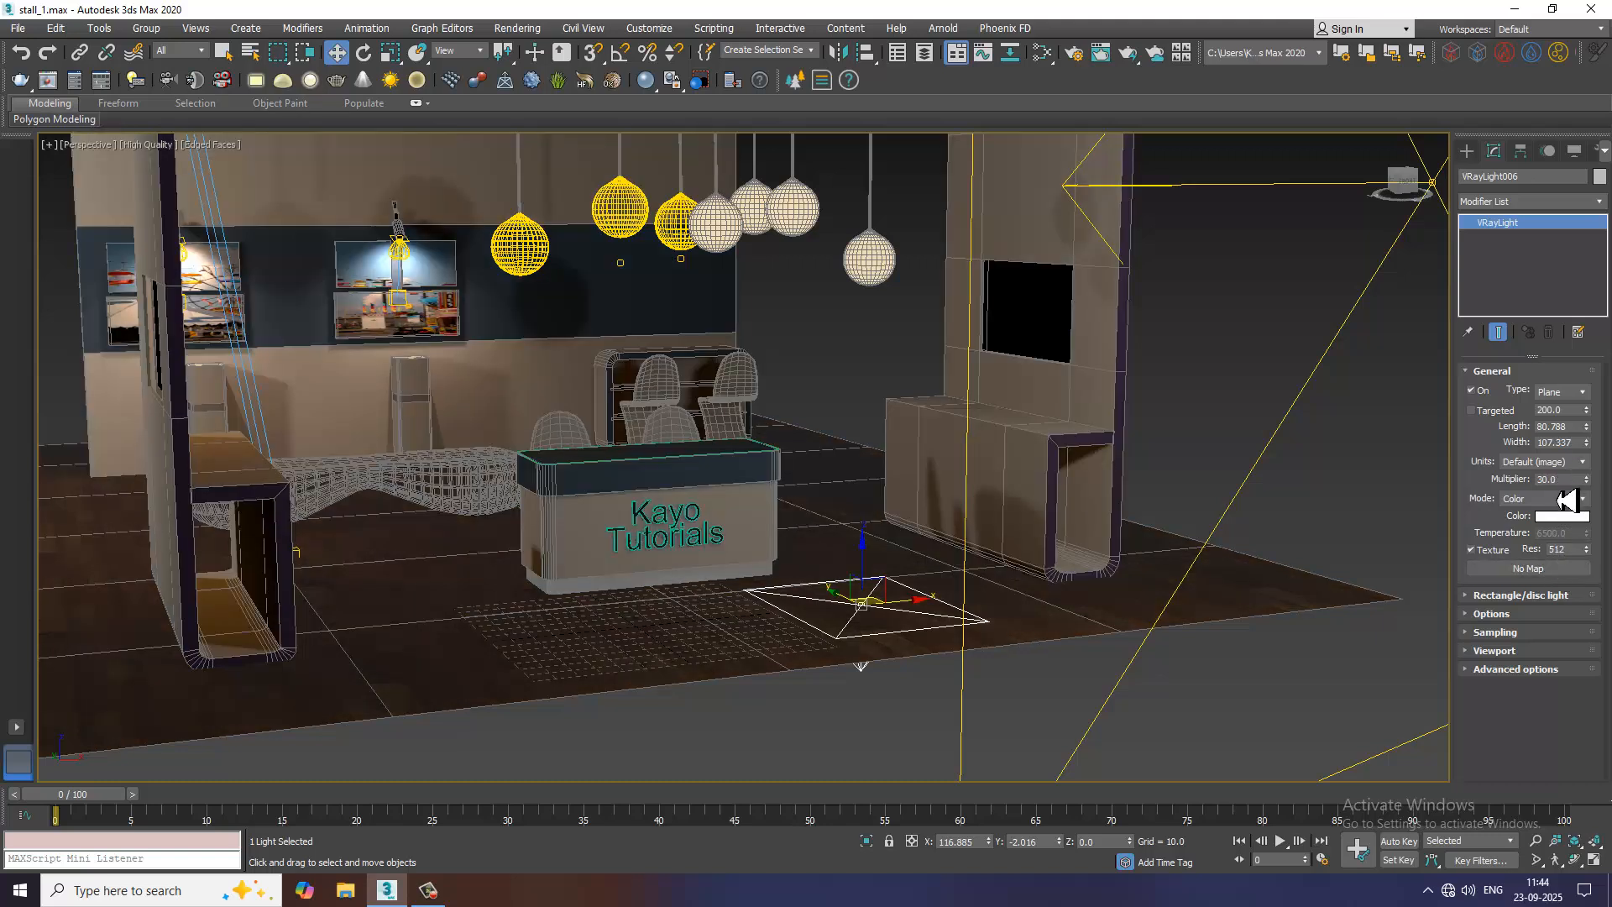
left_click(1568, 392)
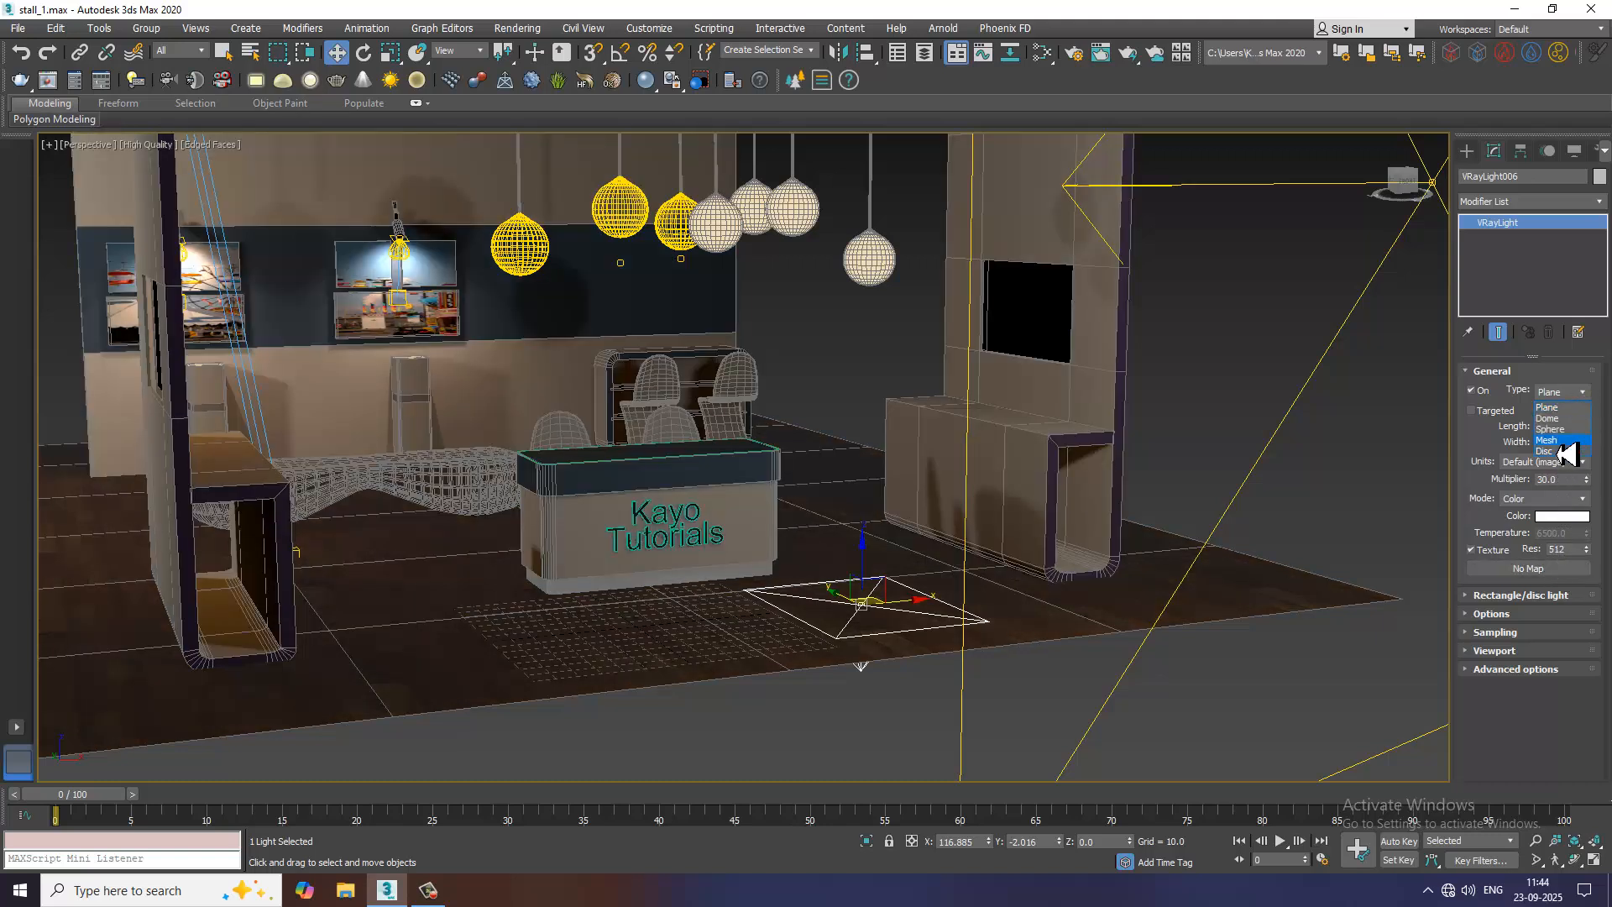
left_click(1562, 441)
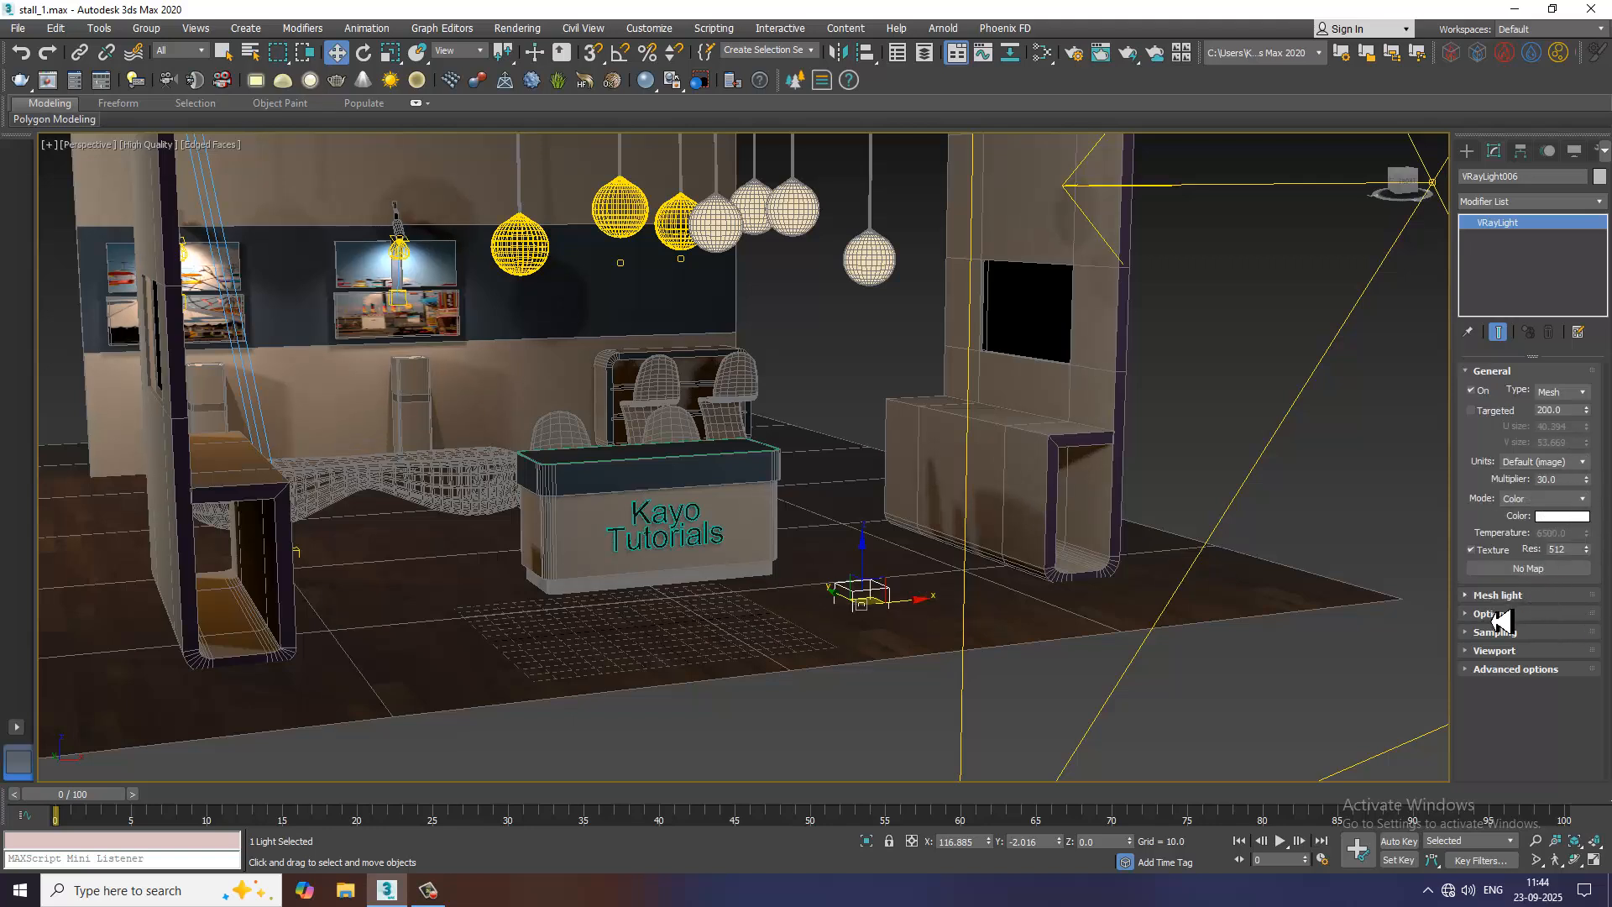
left_click(1497, 595)
left_click(1528, 631)
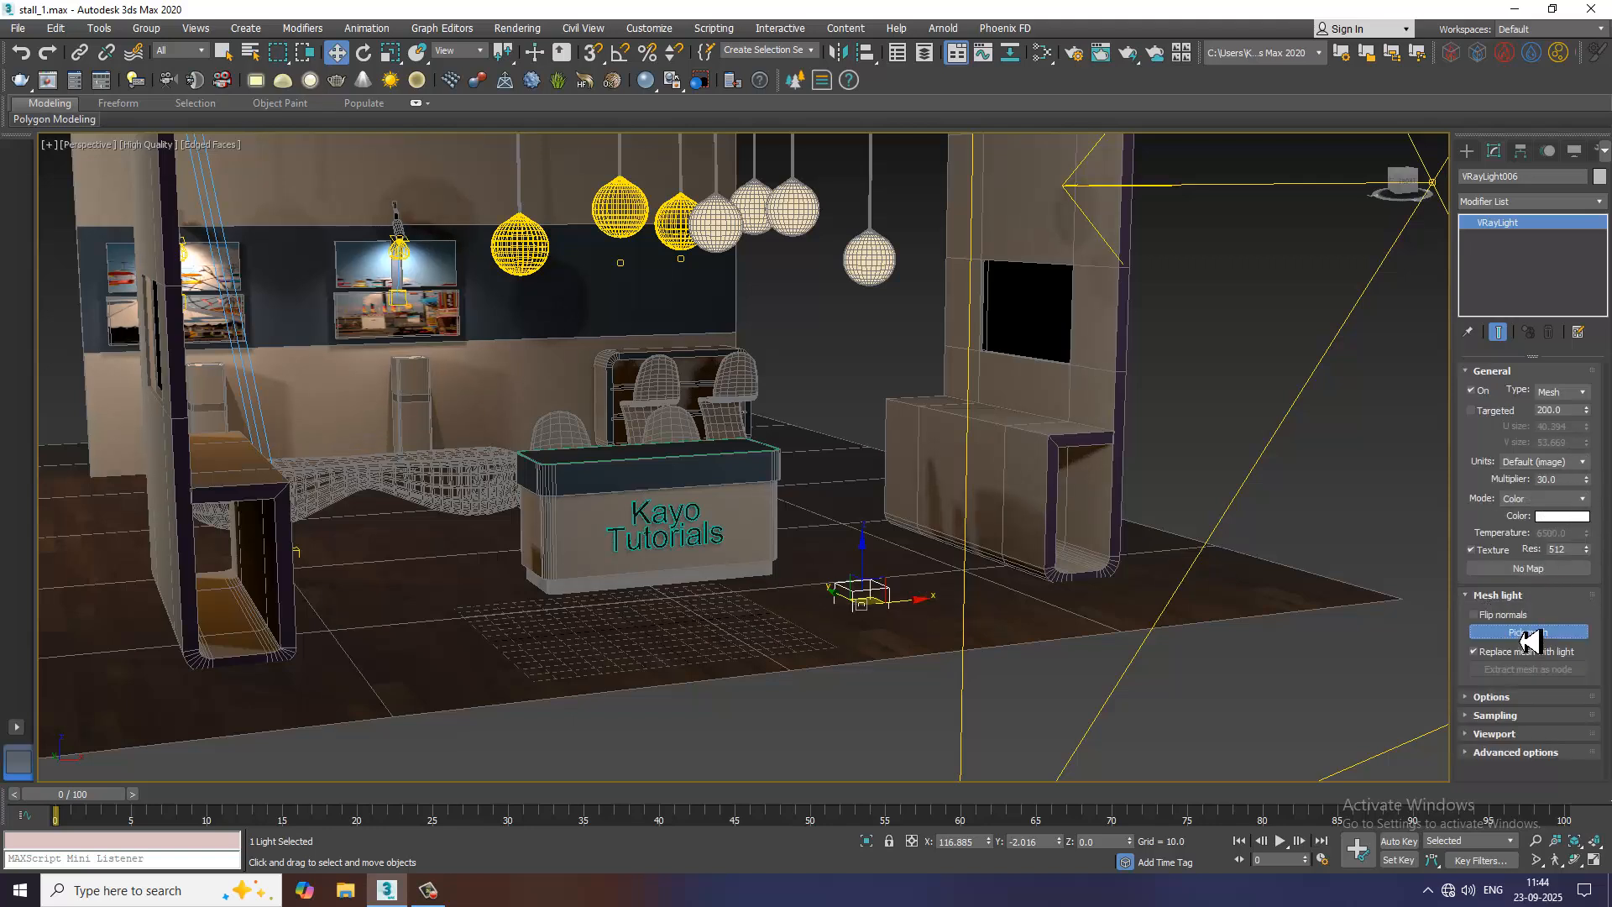
left_click(714, 241)
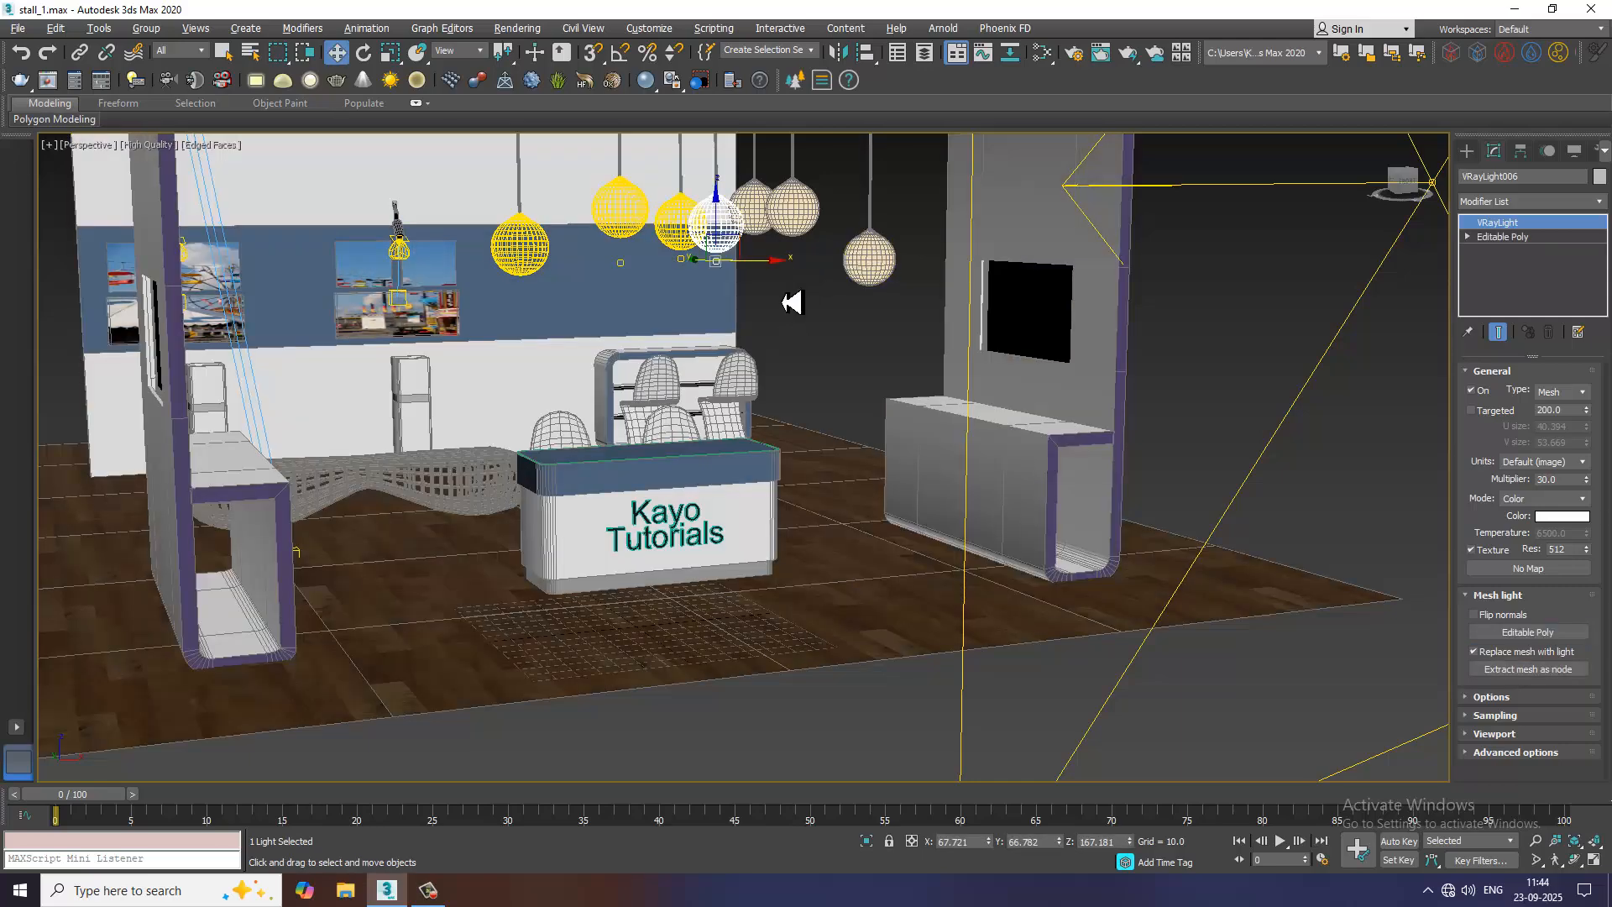
Match the new globe light to the neighbouring lit globe: Temperature mode at 4548.18 and a multiplier of 6
middle_click_drag(792, 301, 551, 173, "alt")
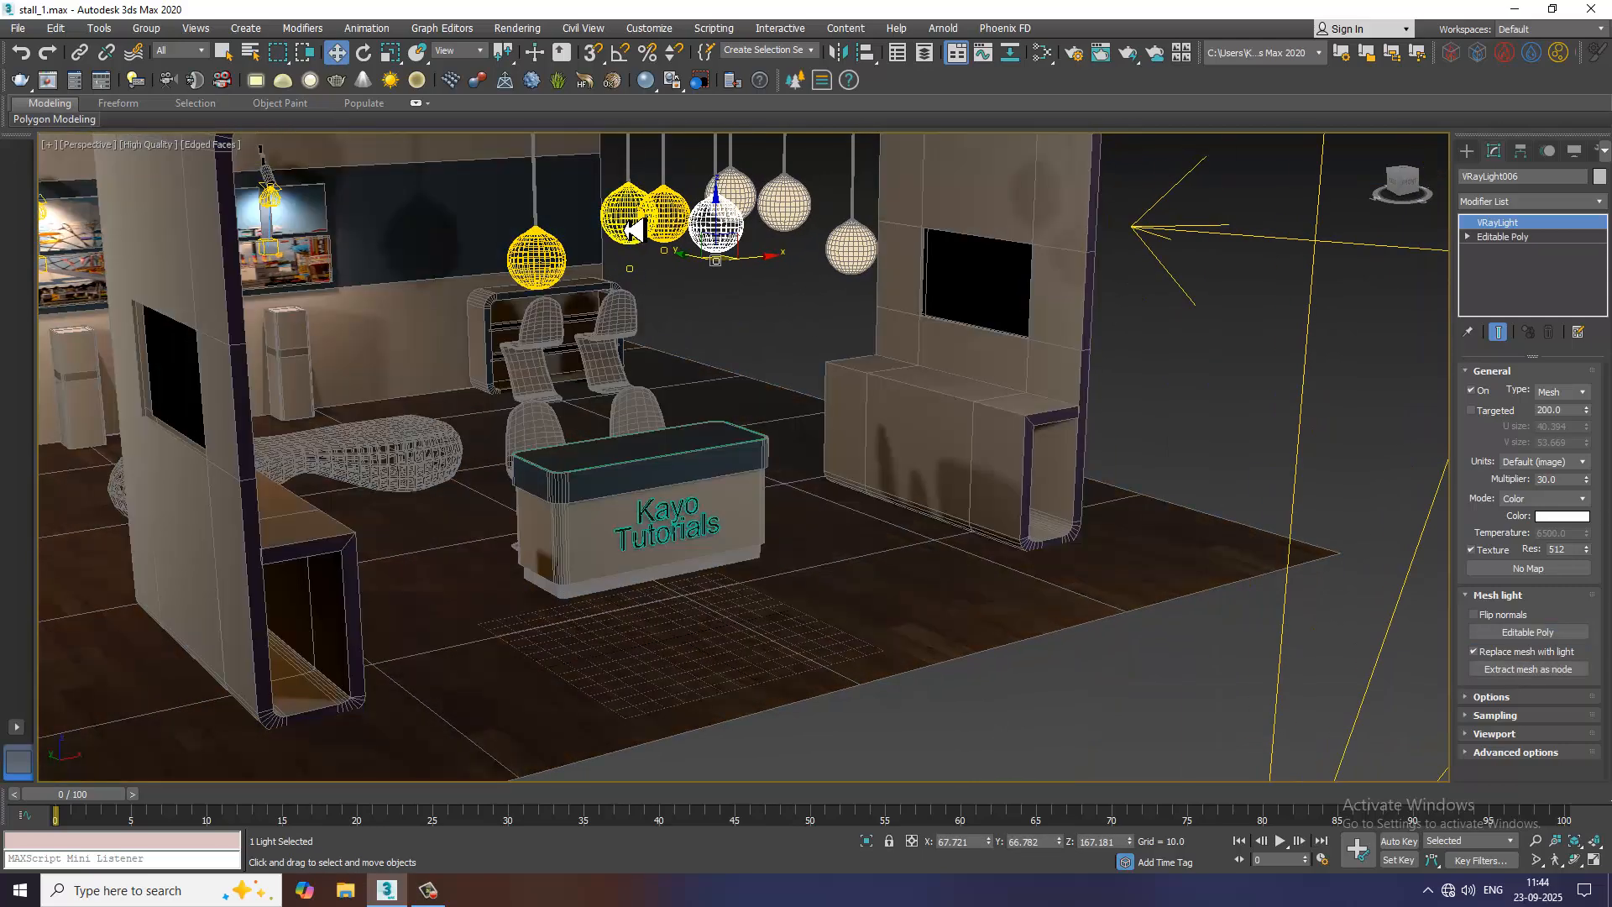
left_click(631, 229)
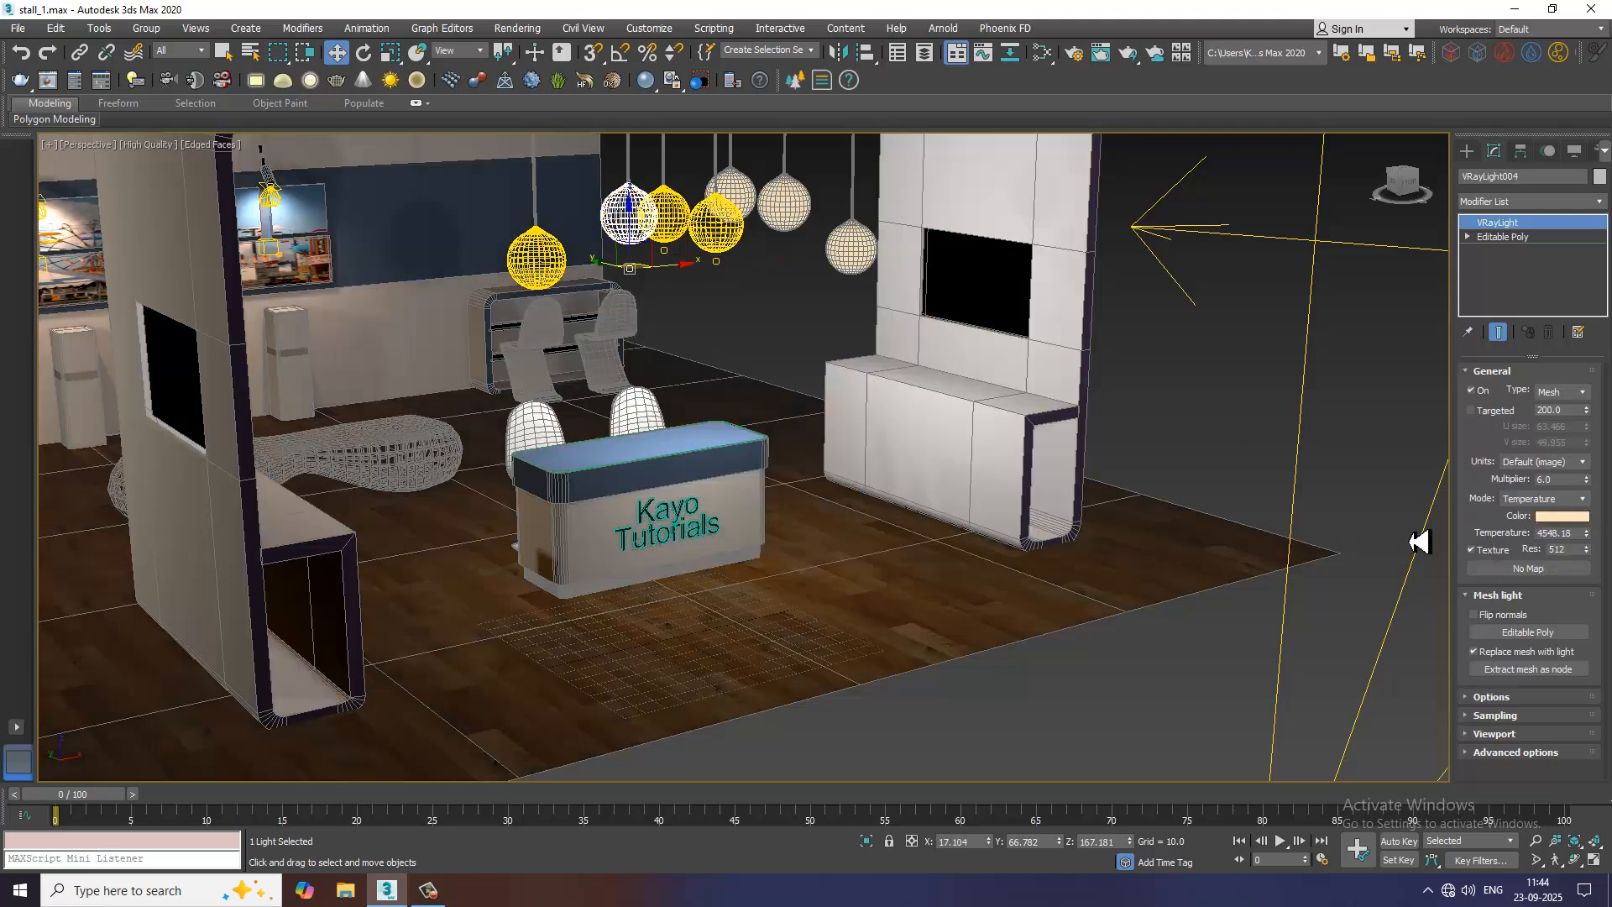
double_click(1558, 533)
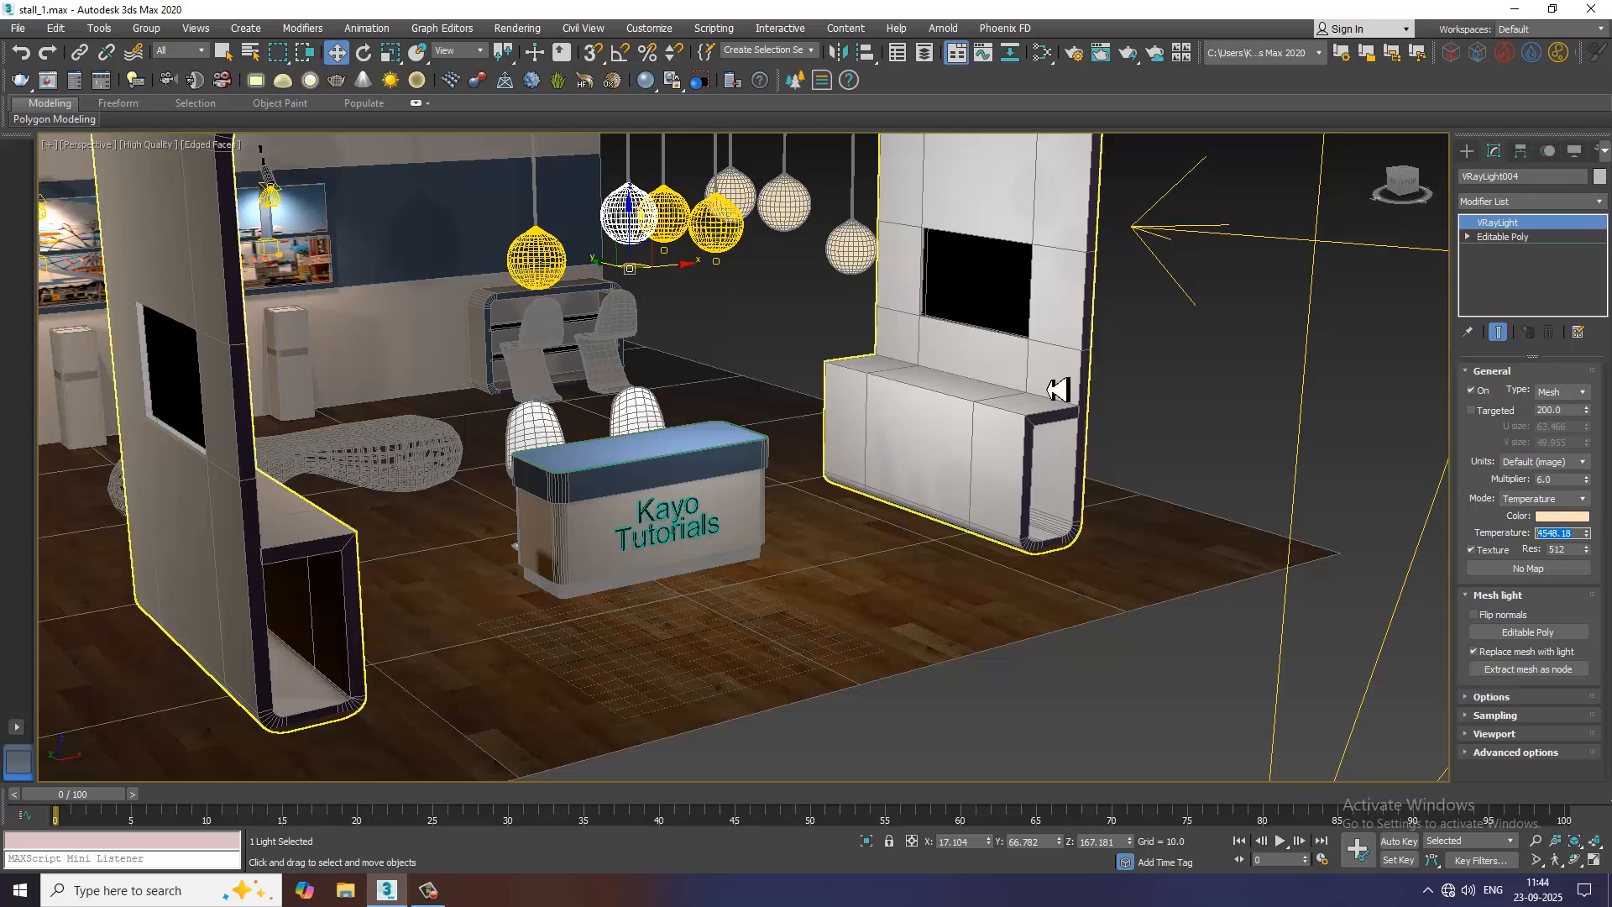
left_click(727, 241)
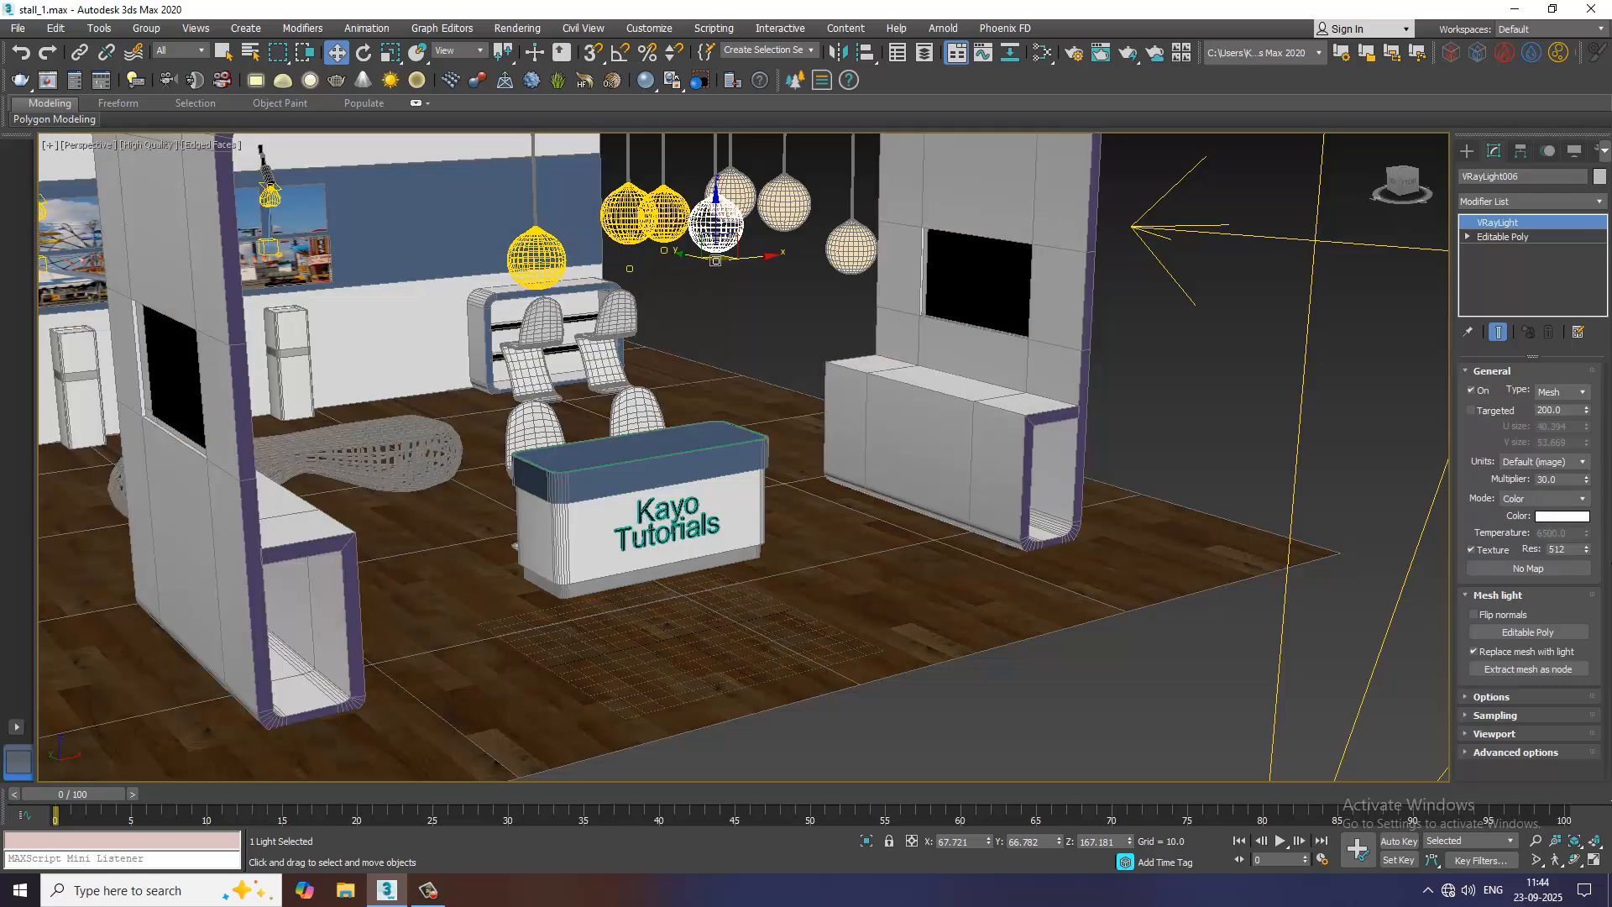
left_click(1563, 498)
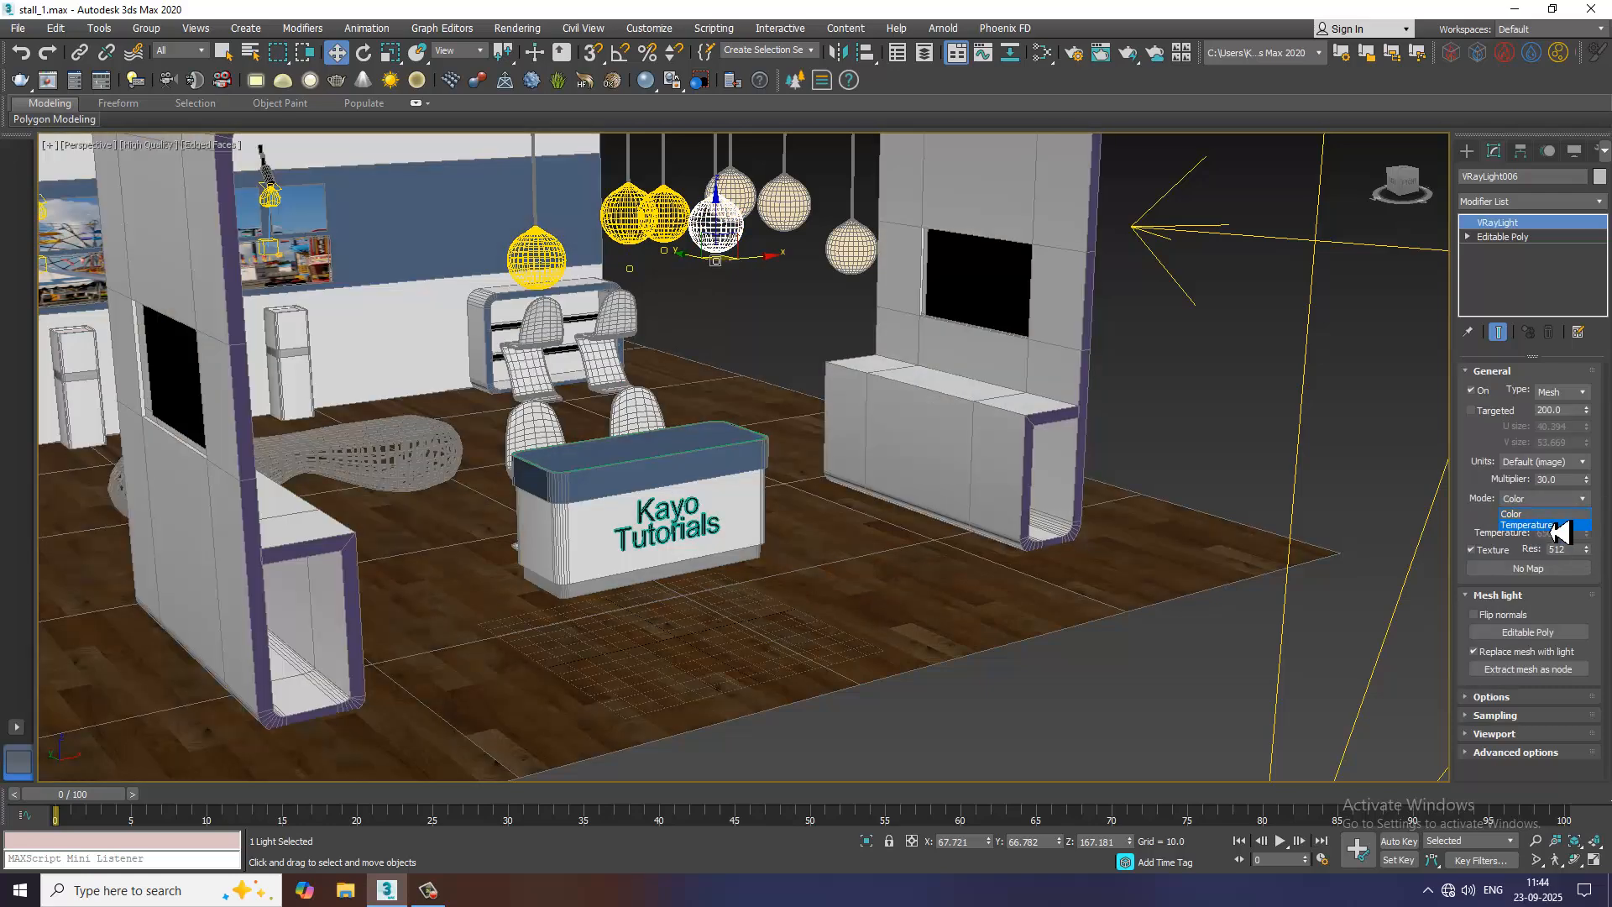
left_click(1556, 531)
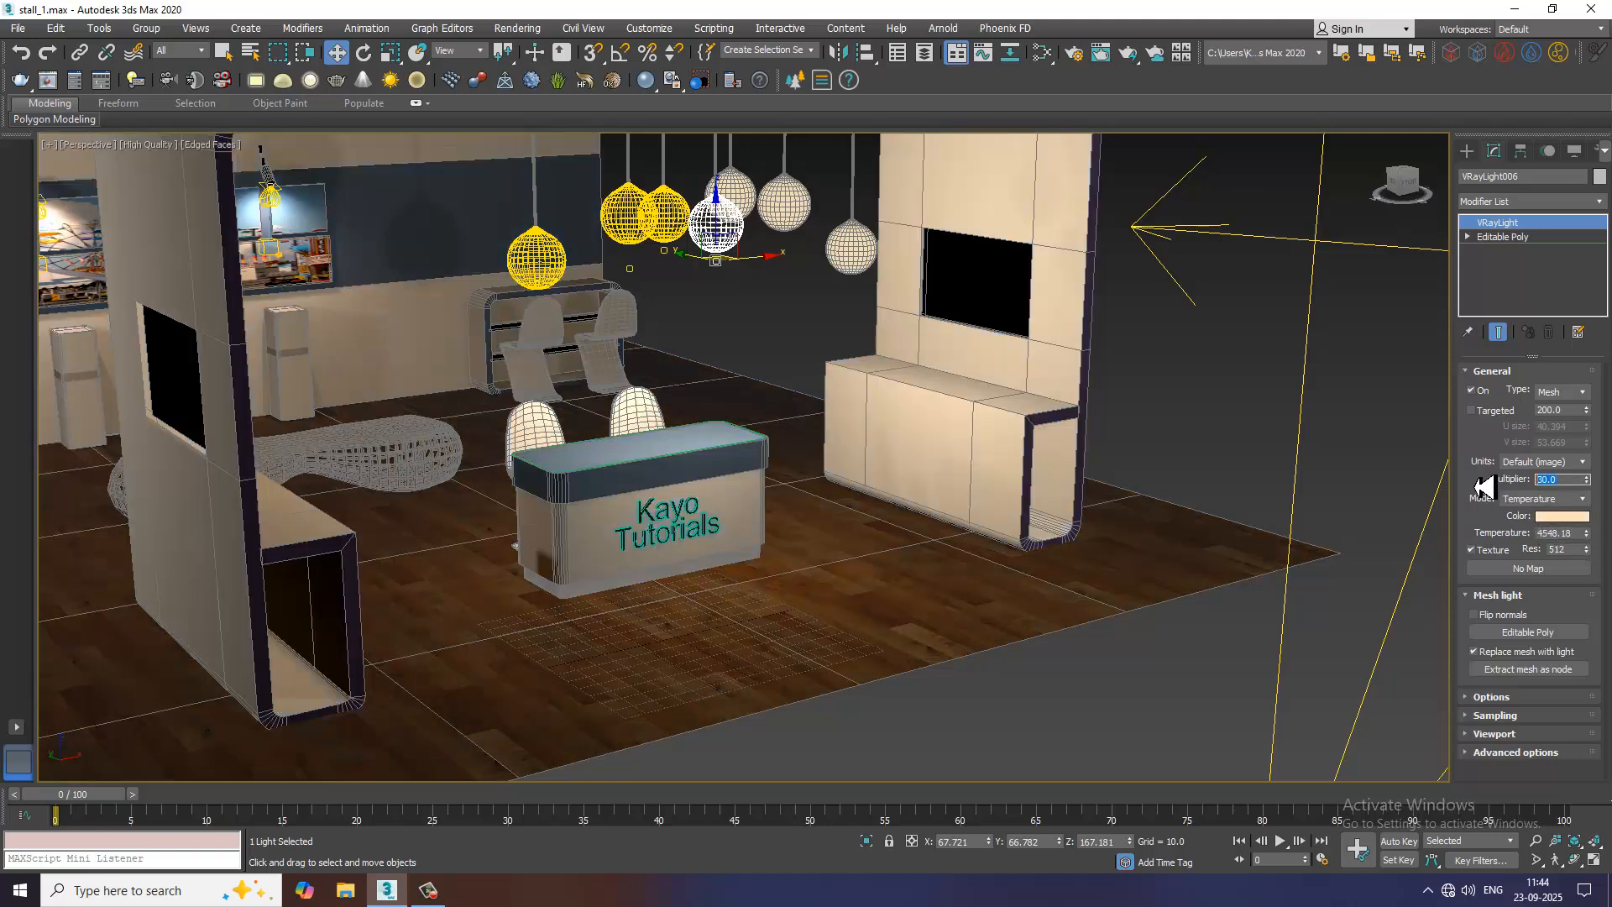
type("6")
key("Return")
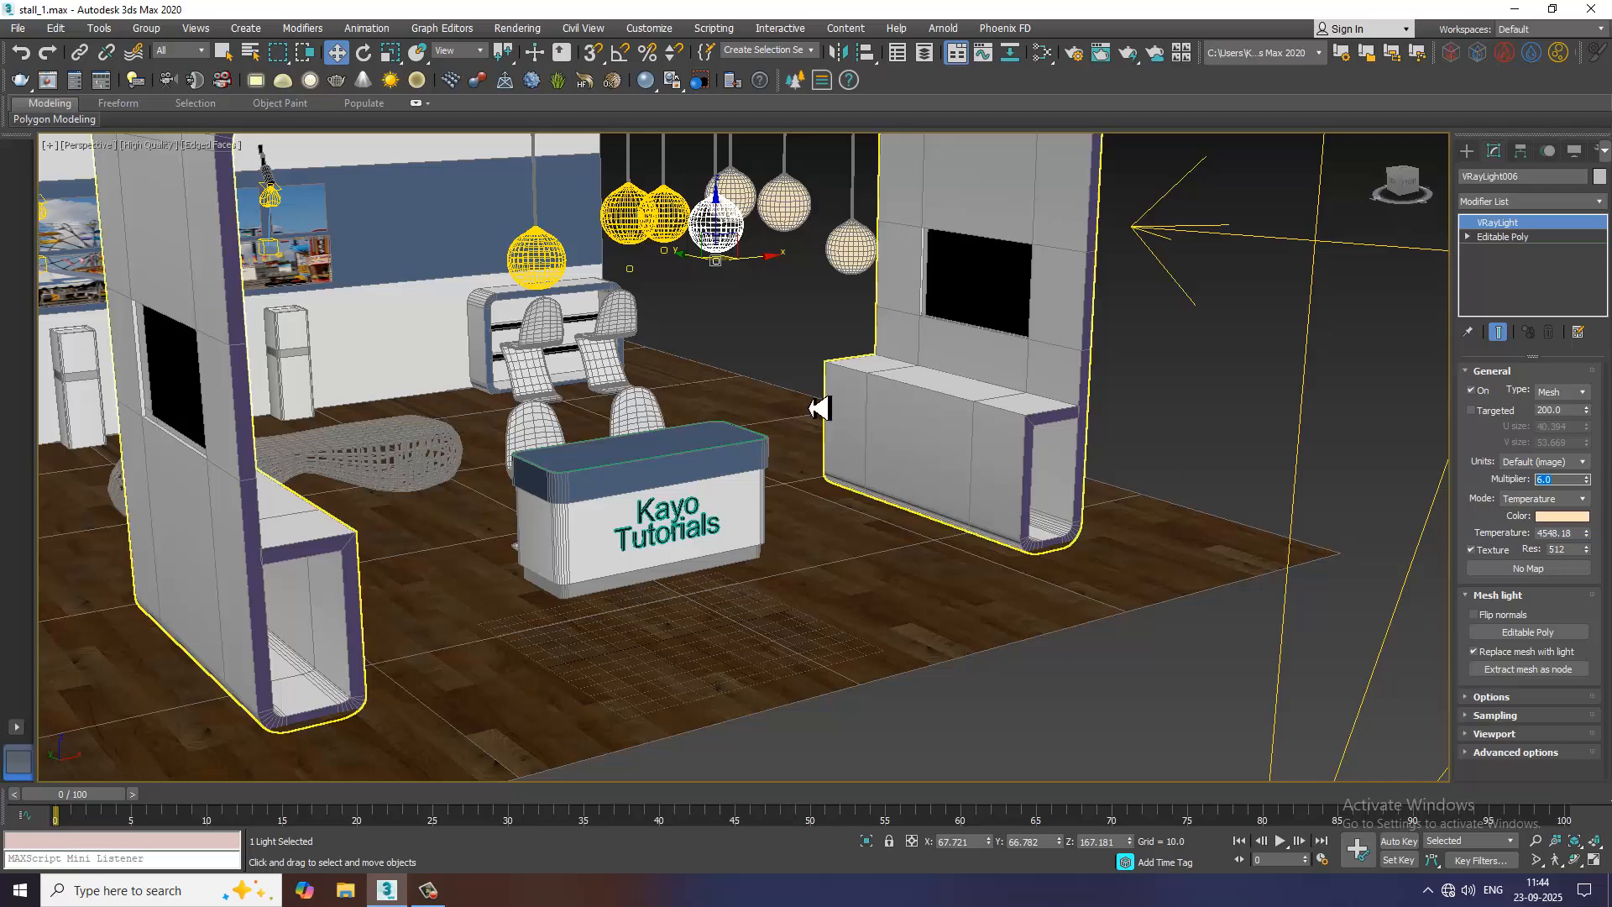
Frame the whole exhibition stall in the perspective view, including the canopy, pendant lamps and counter
scroll(806, 395, "down", 3)
middle_click_drag(813, 360, 731, 294, "alt")
middle_click_drag(730, 294, 826, 445)
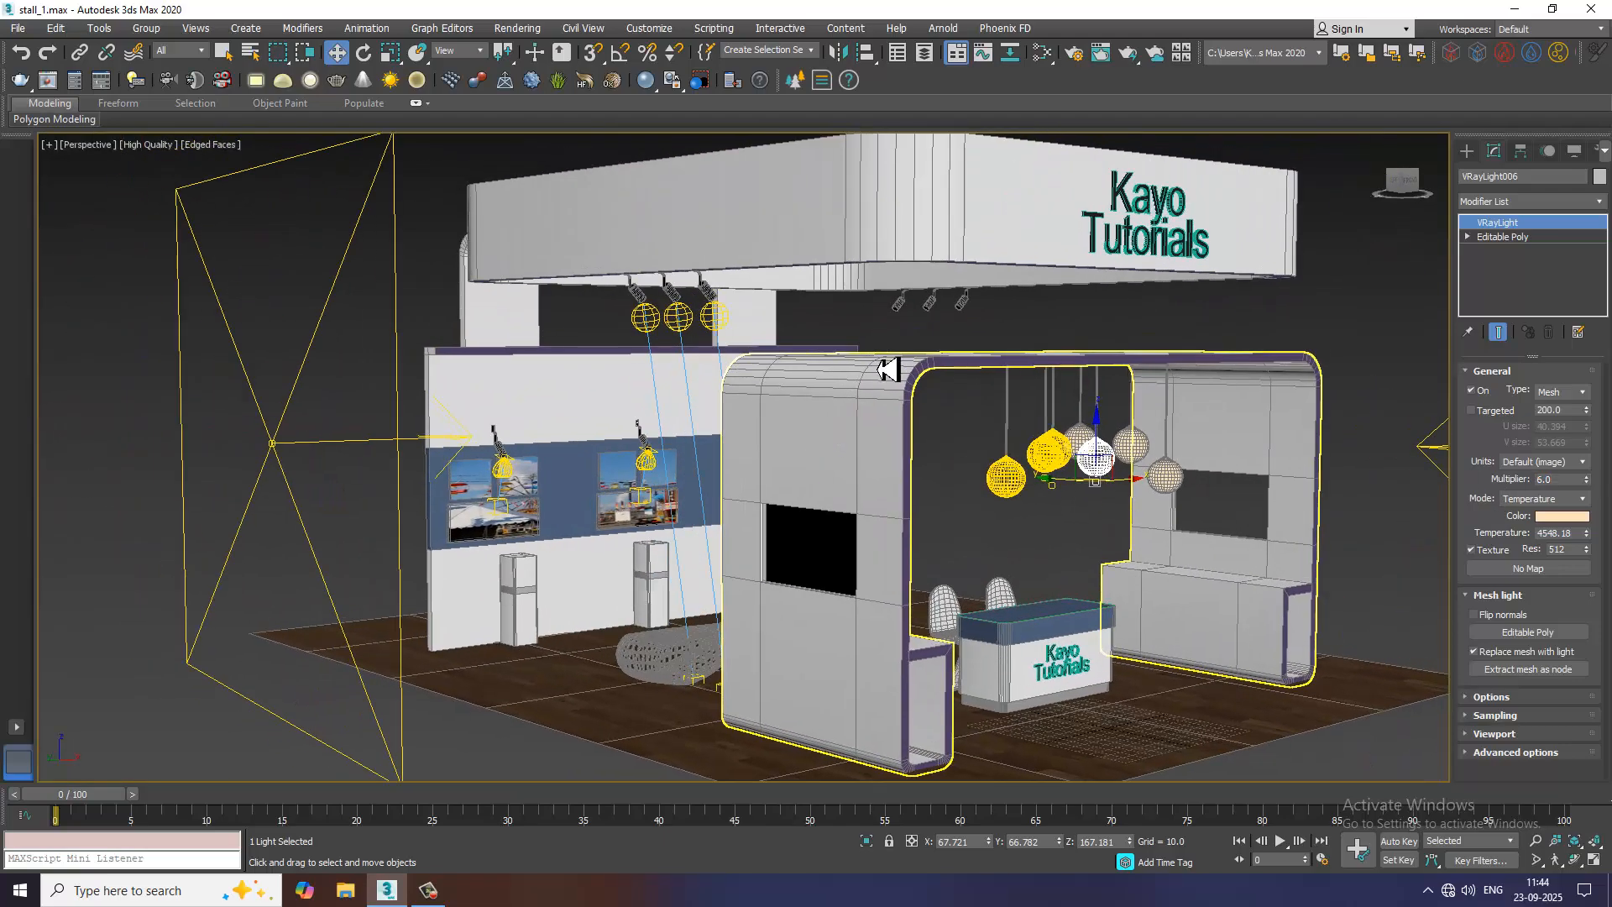
middle_click_drag(888, 367, 1196, 606, "alt")
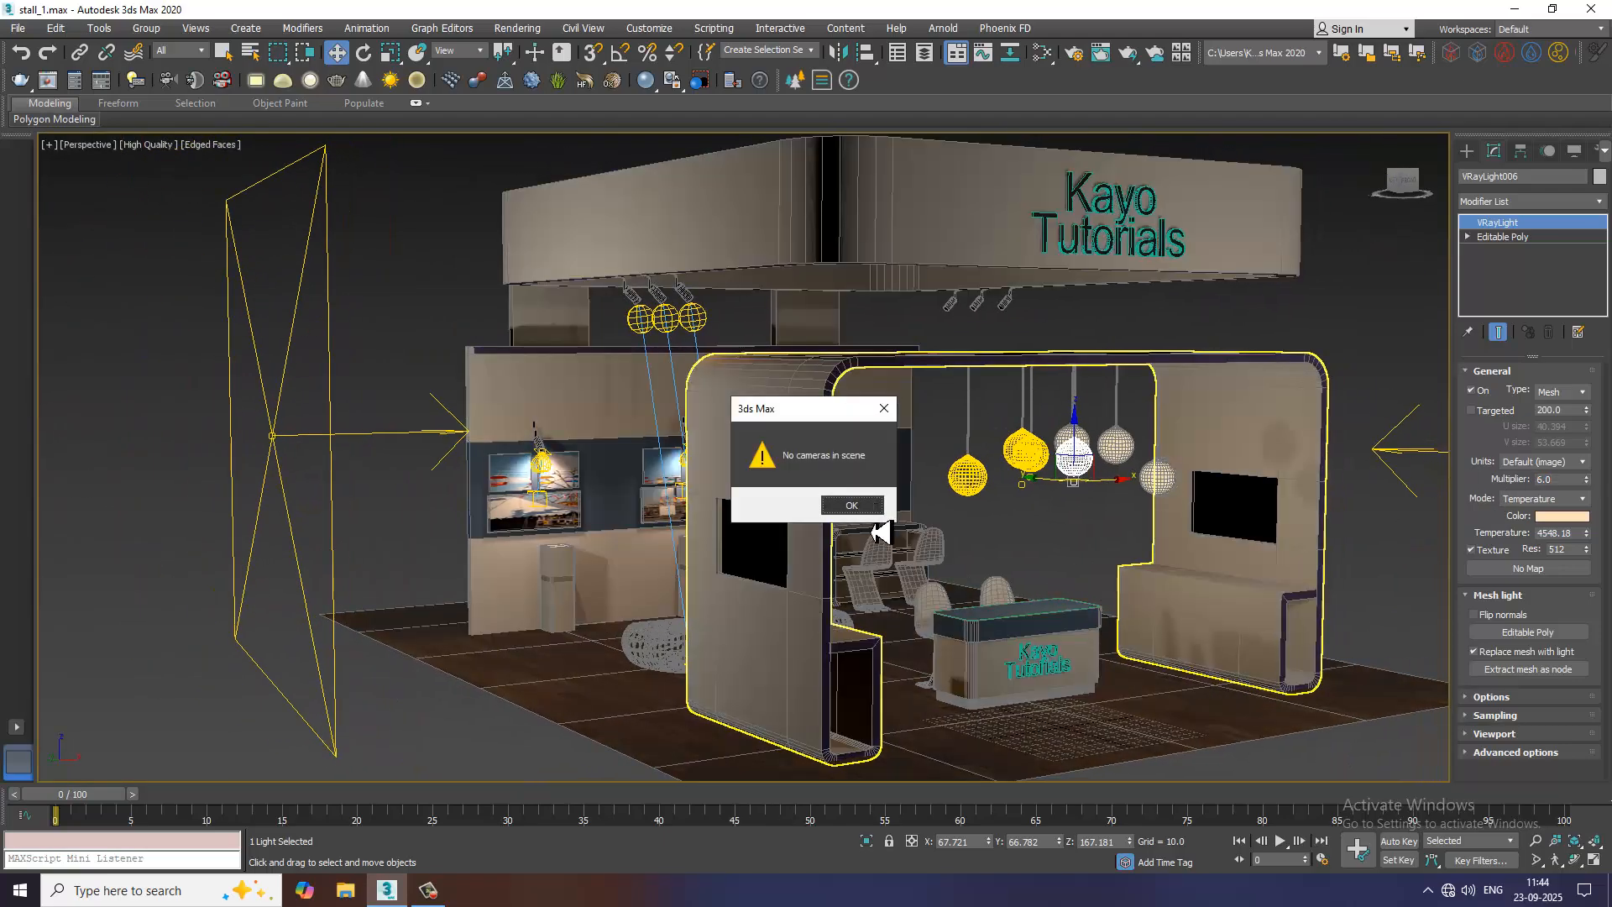
left_click(860, 511)
mouse_move(1060, 601)
middle_mouse_down("alt")
mouse_move(1125, 622)
mouse_move(1040, 568)
mouse_move(1105, 610)
middle_mouse_up("alt")
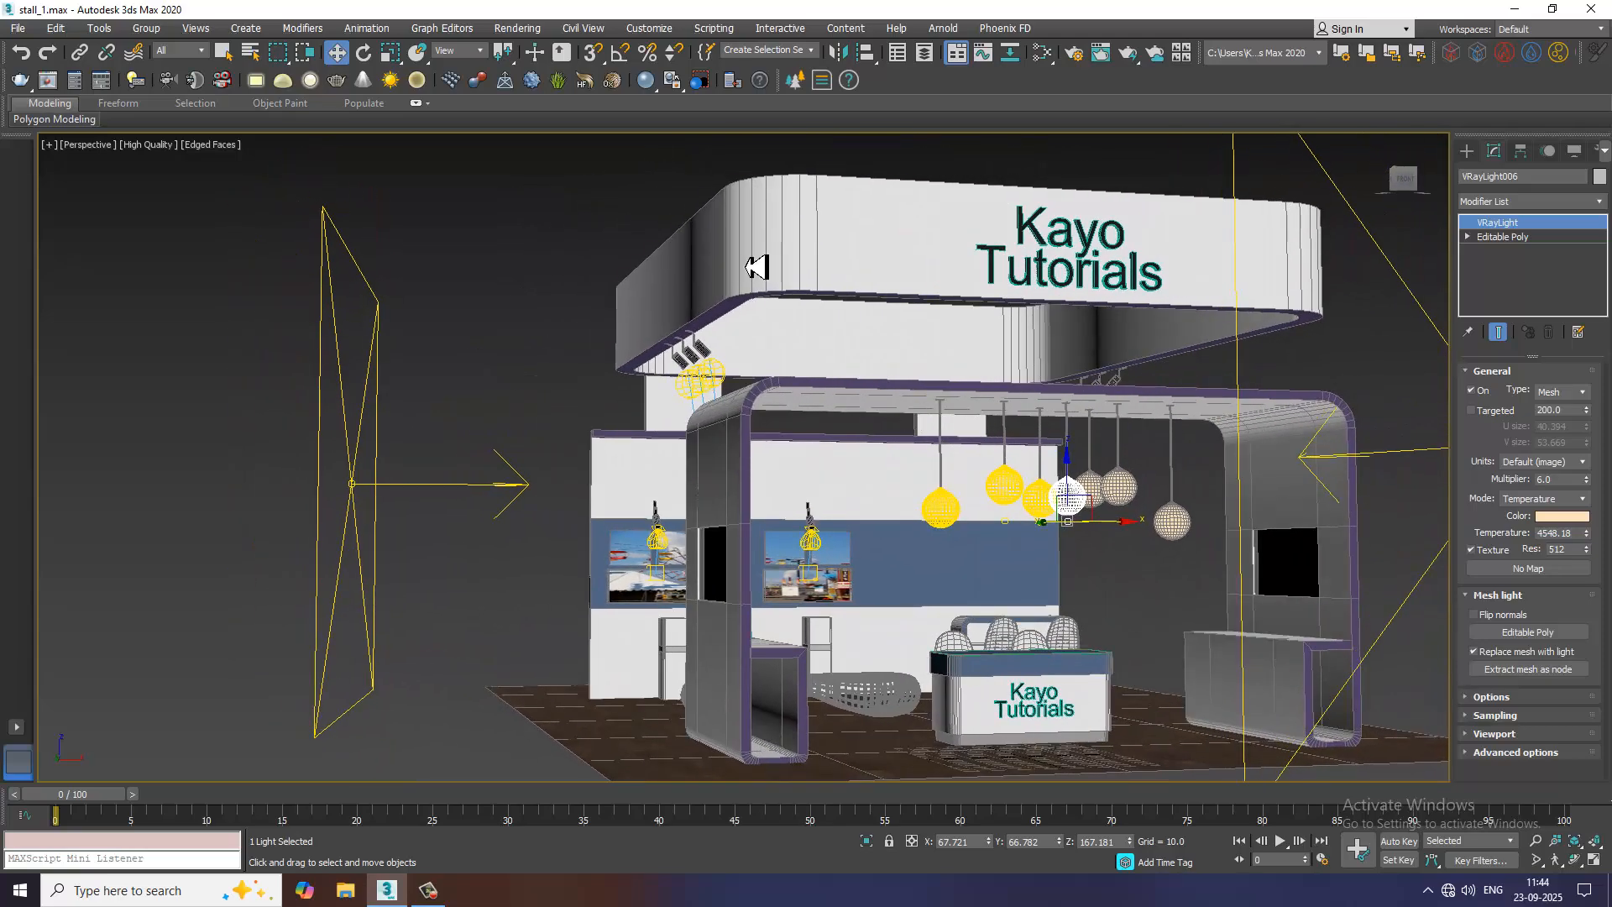
Test-render the whole-stall perspective view to check the pendant globe lights, and close the render
left_click(518, 27)
left_click(541, 63)
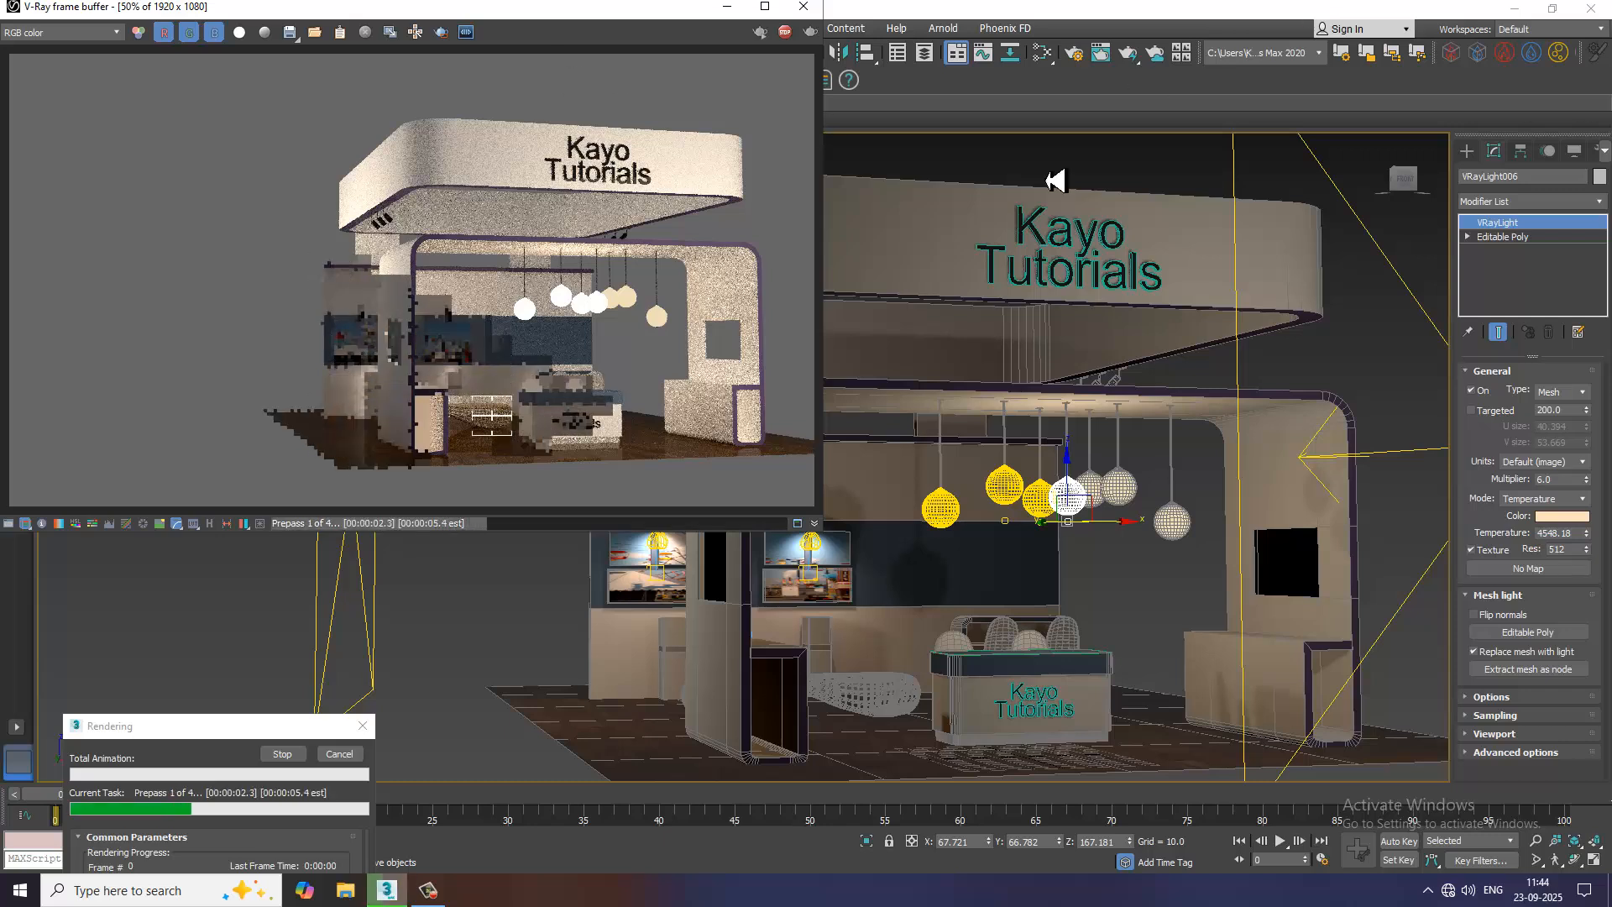
key("Escape")
left_click(819, 10)
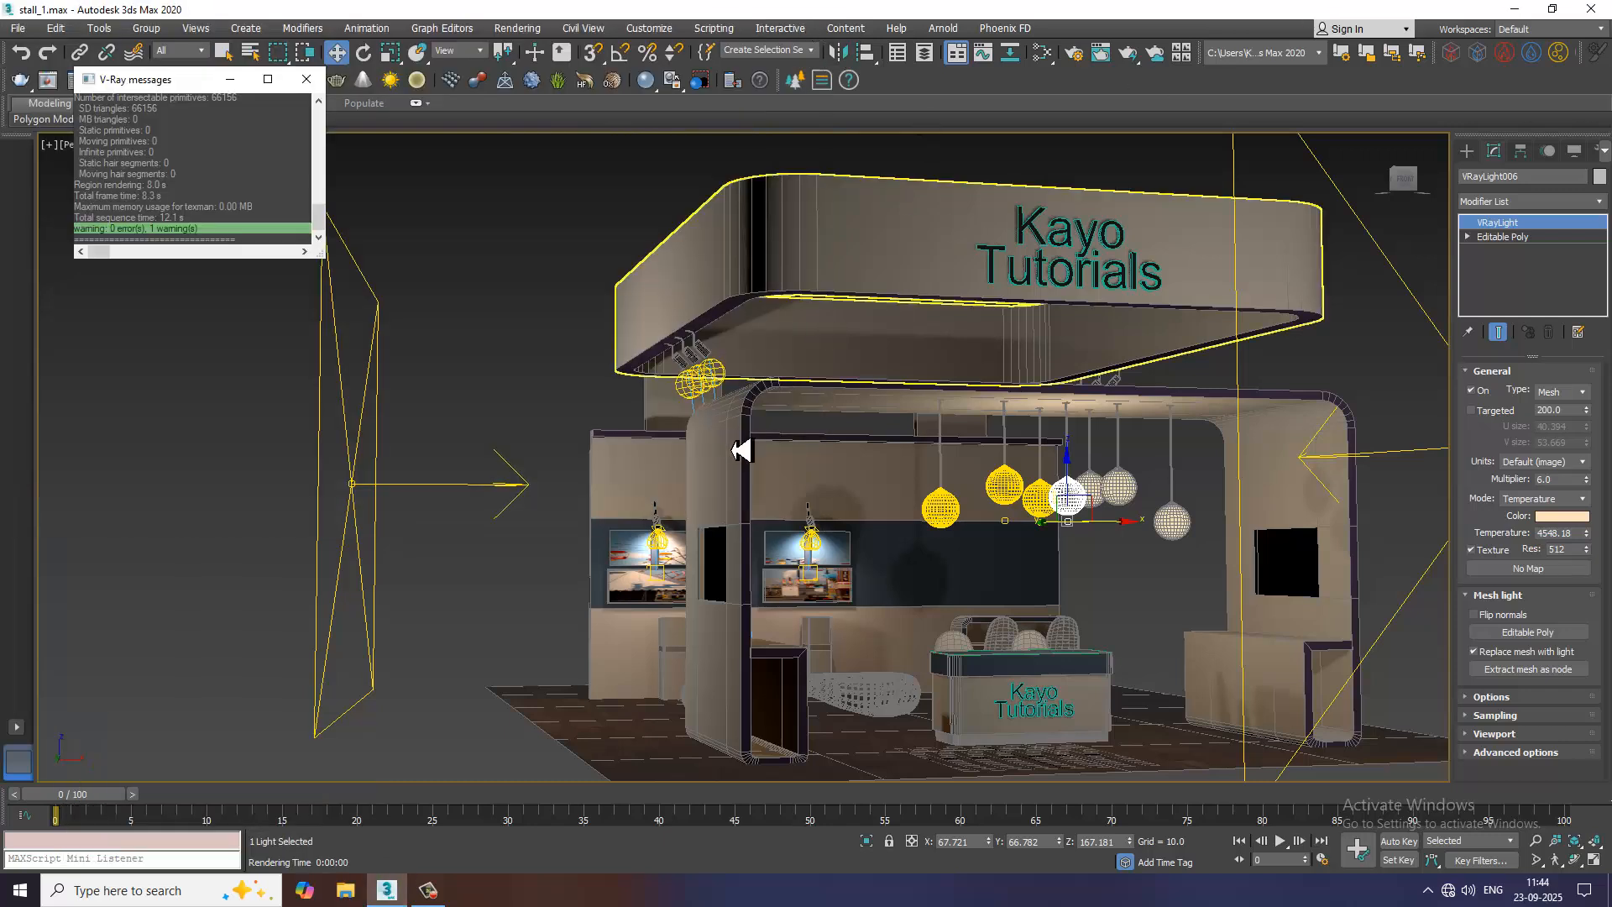
Draw a thin strip box about 2.8 by 502 by 1 units with AutoGrid on the underside of the back wall's purple trim
middle_click_drag(875, 439, 709, 417, "alt")
scroll(708, 417, "up", 4)
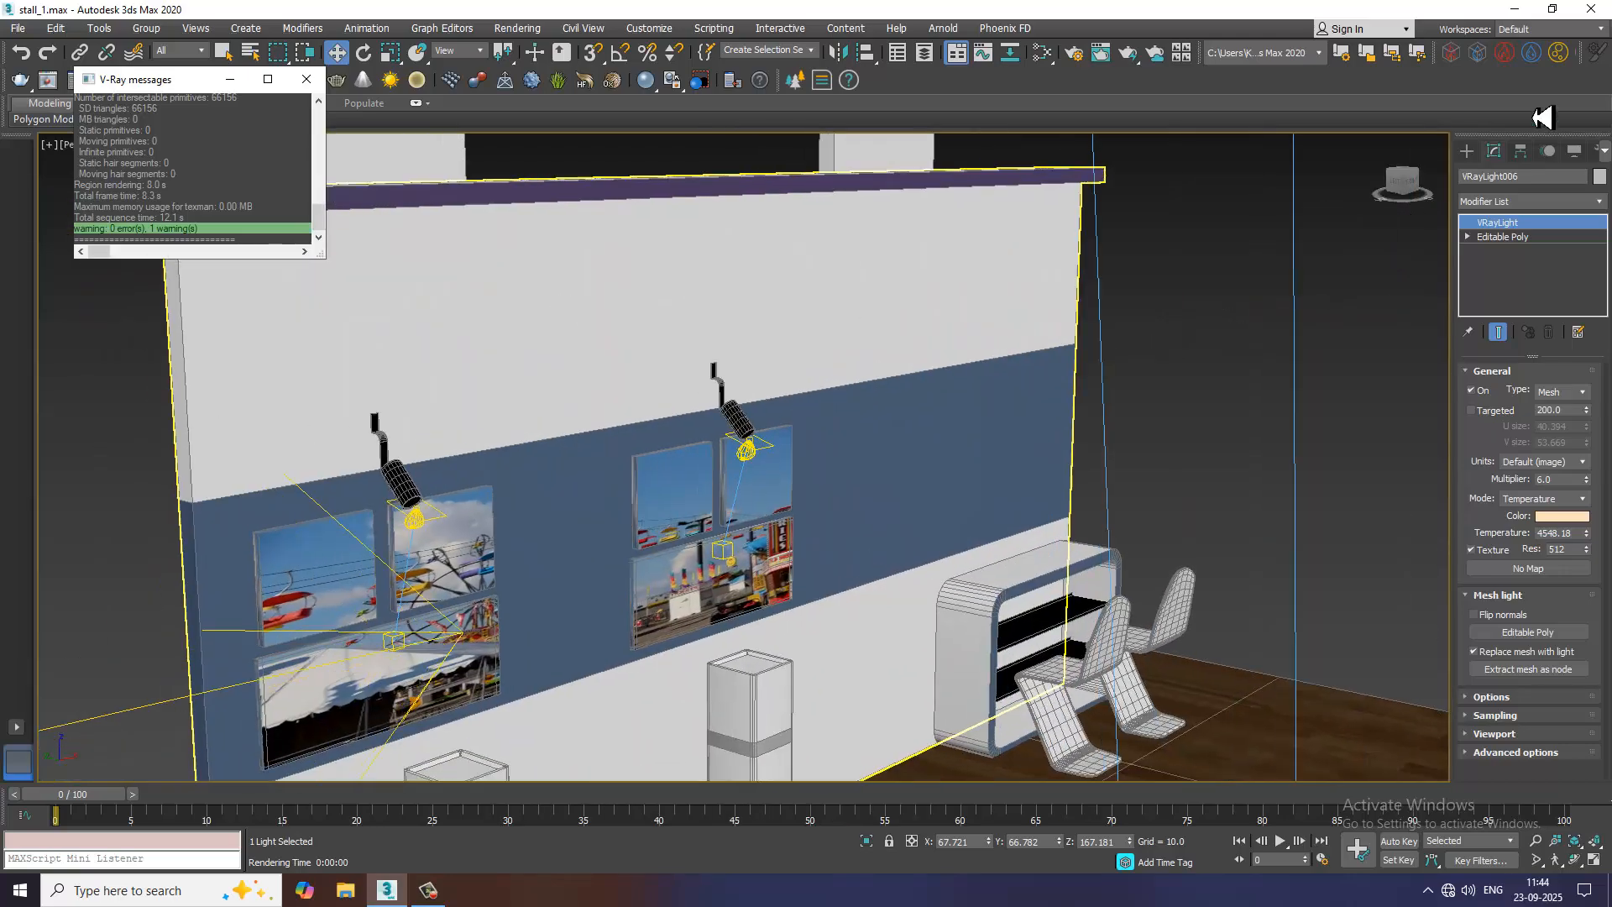
left_click(1466, 152)
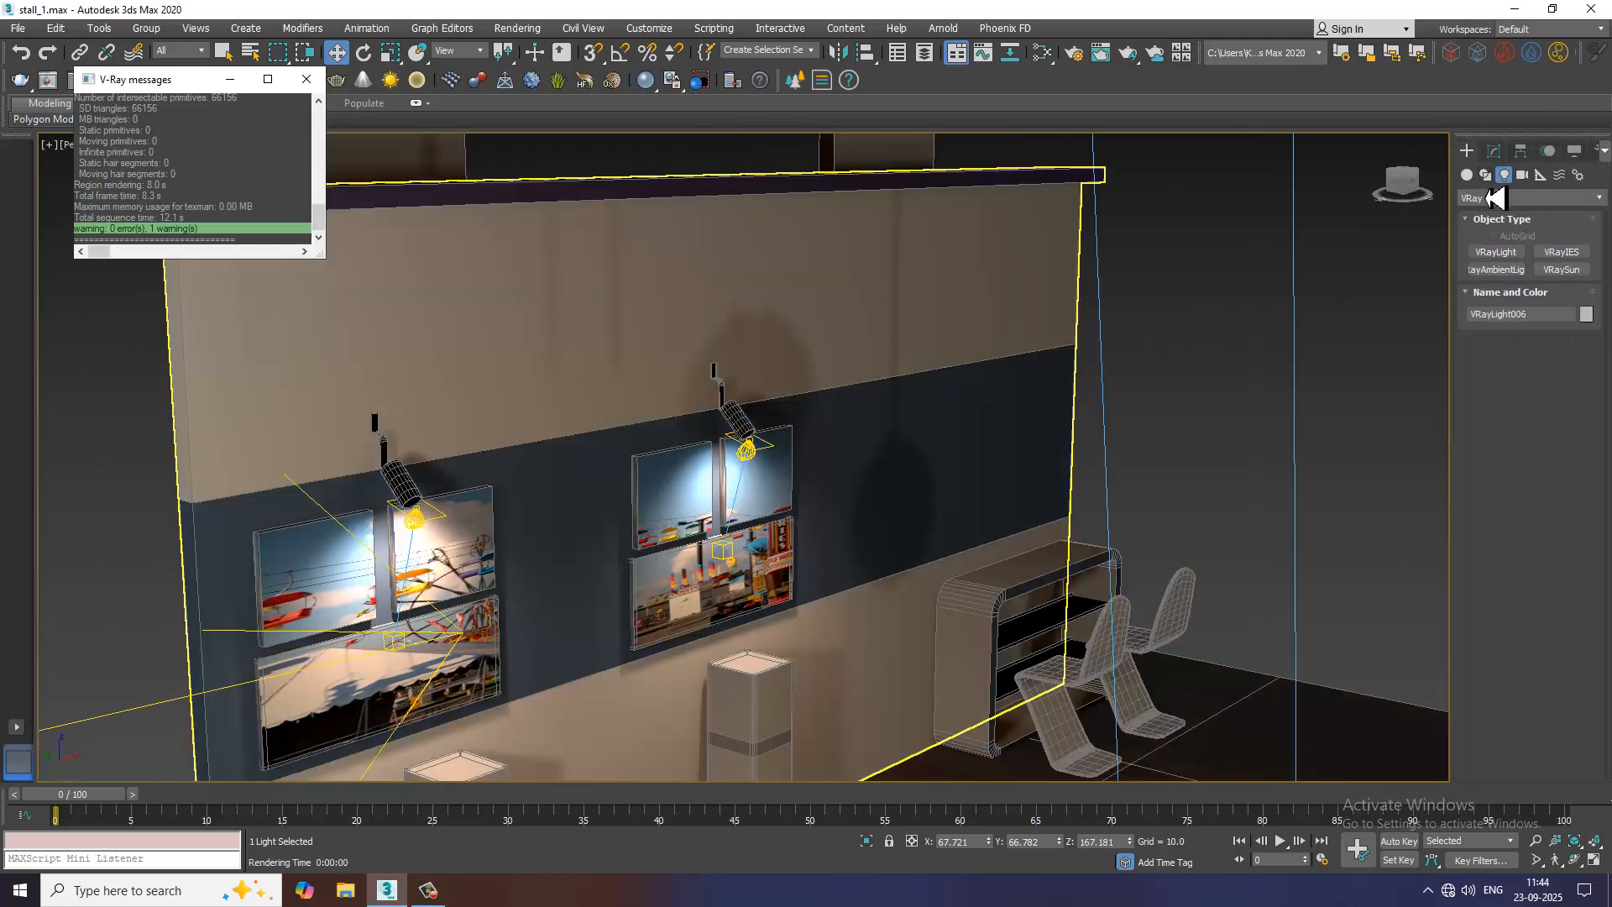
left_click(1493, 198)
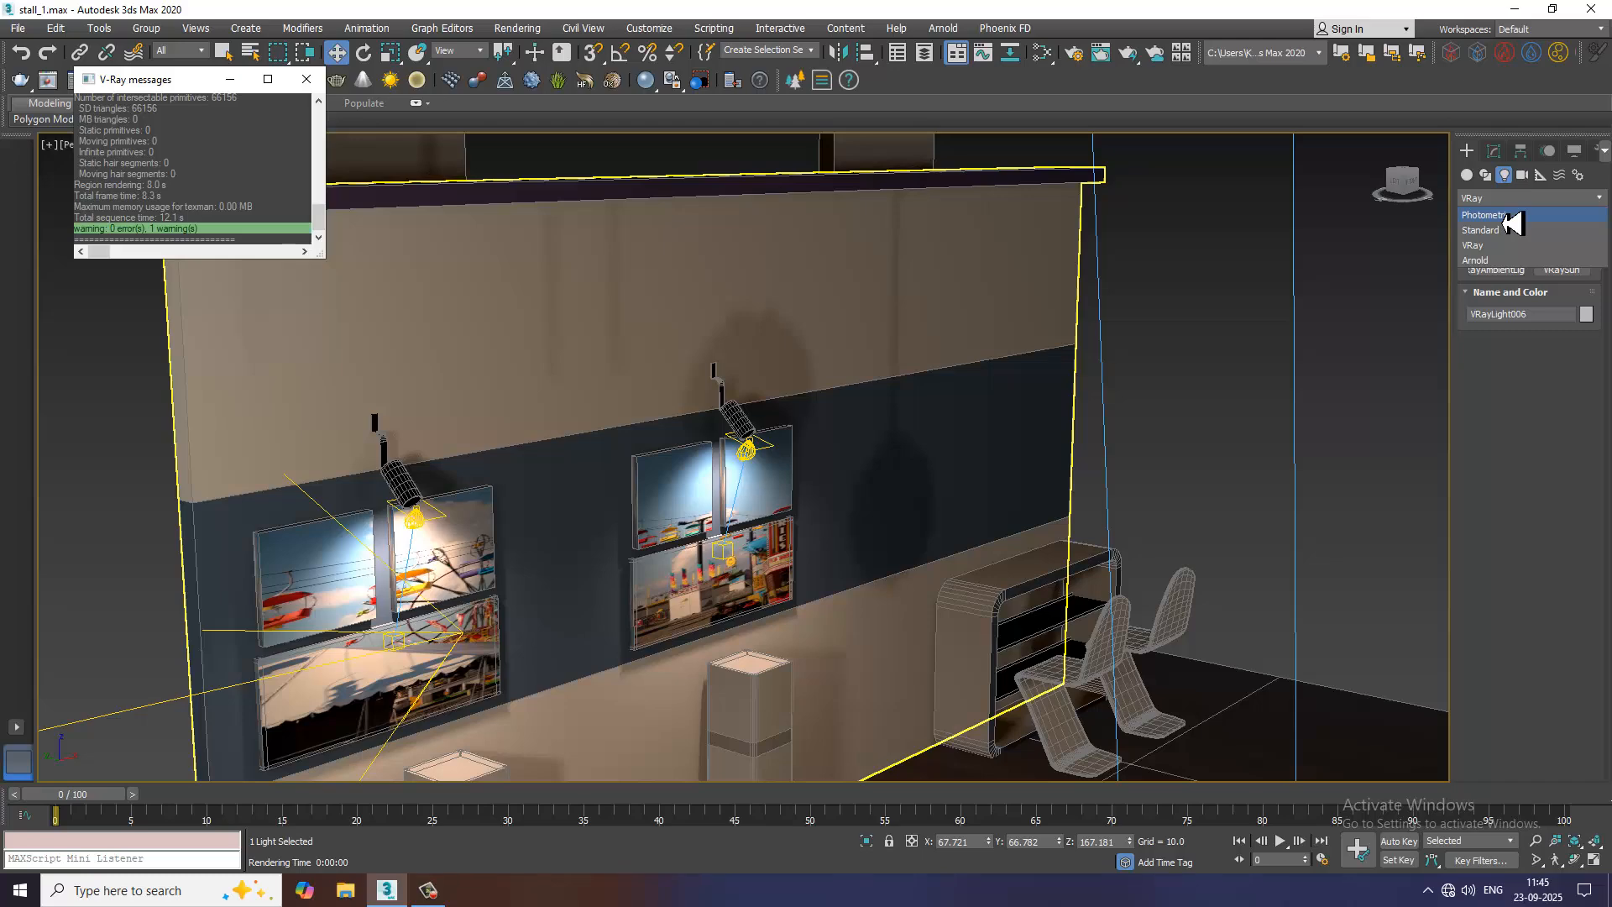
left_click(1468, 176)
left_click(1496, 254)
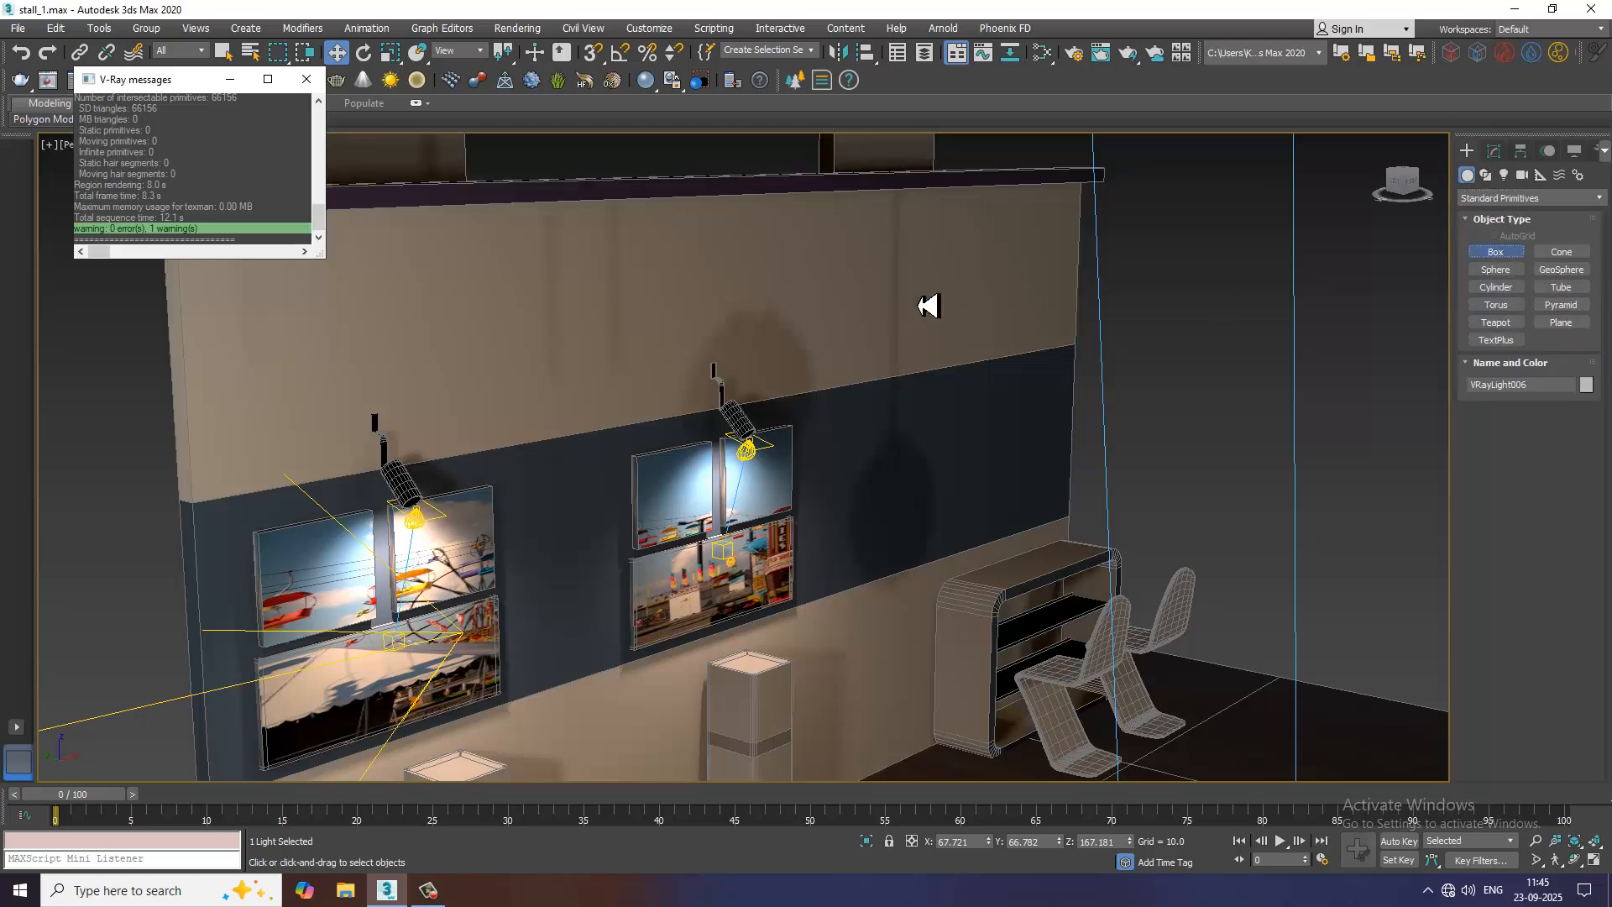
middle_click_drag(918, 305, 653, 267, "alt")
scroll(739, 379, "down", 4)
middle_click_drag(653, 267, 689, 312)
scroll(689, 312, "up", 3)
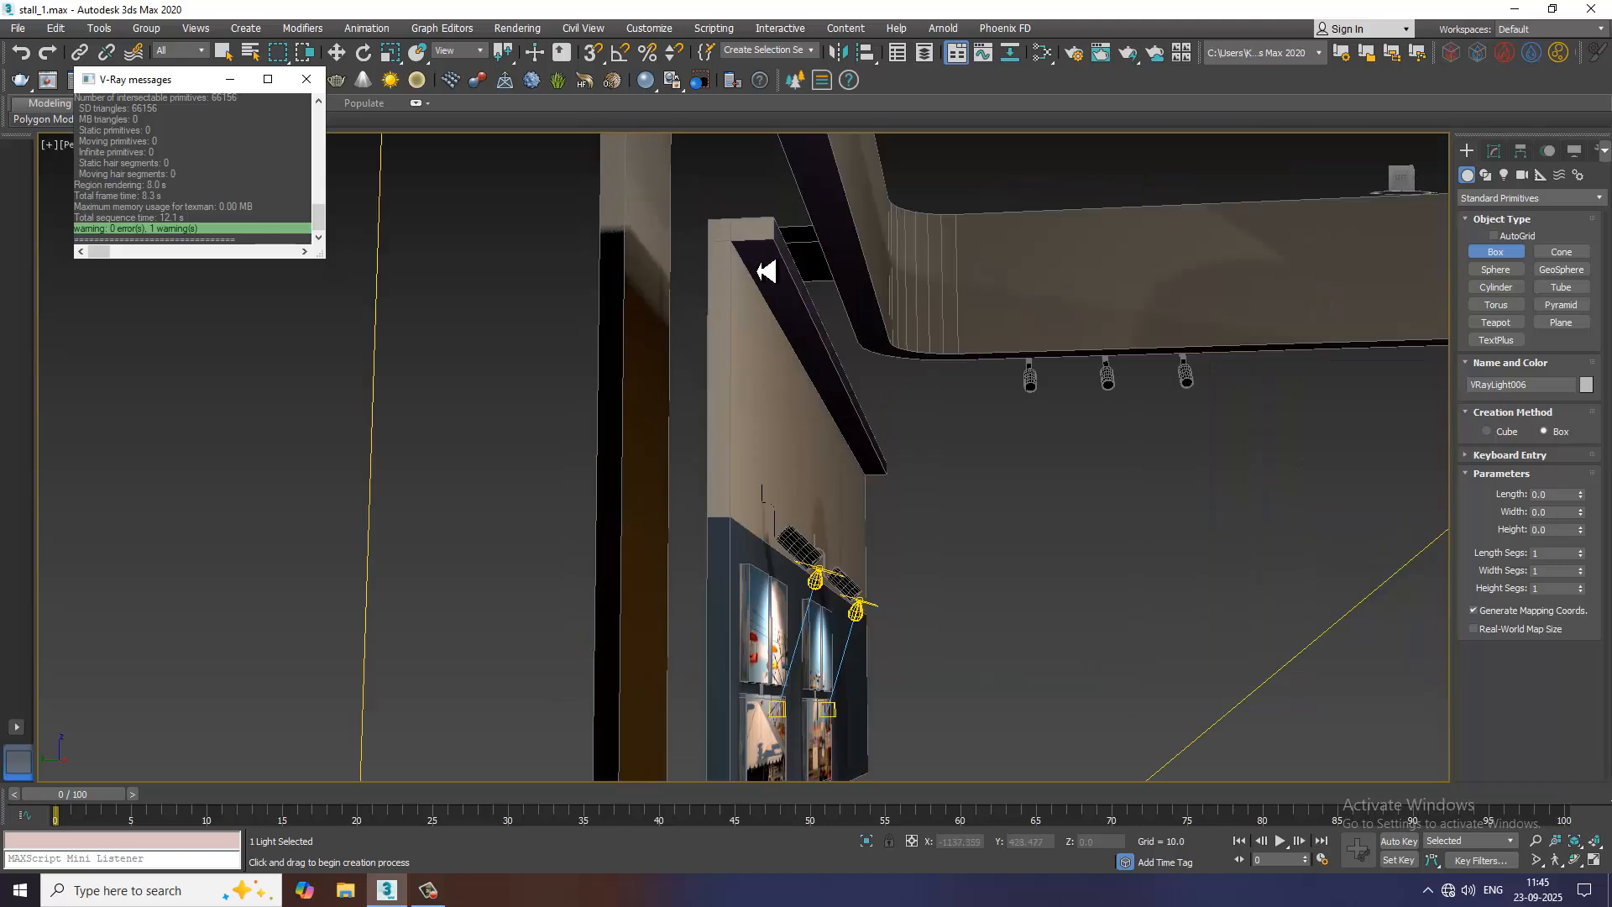
left_click_drag(765, 271, 888, 470)
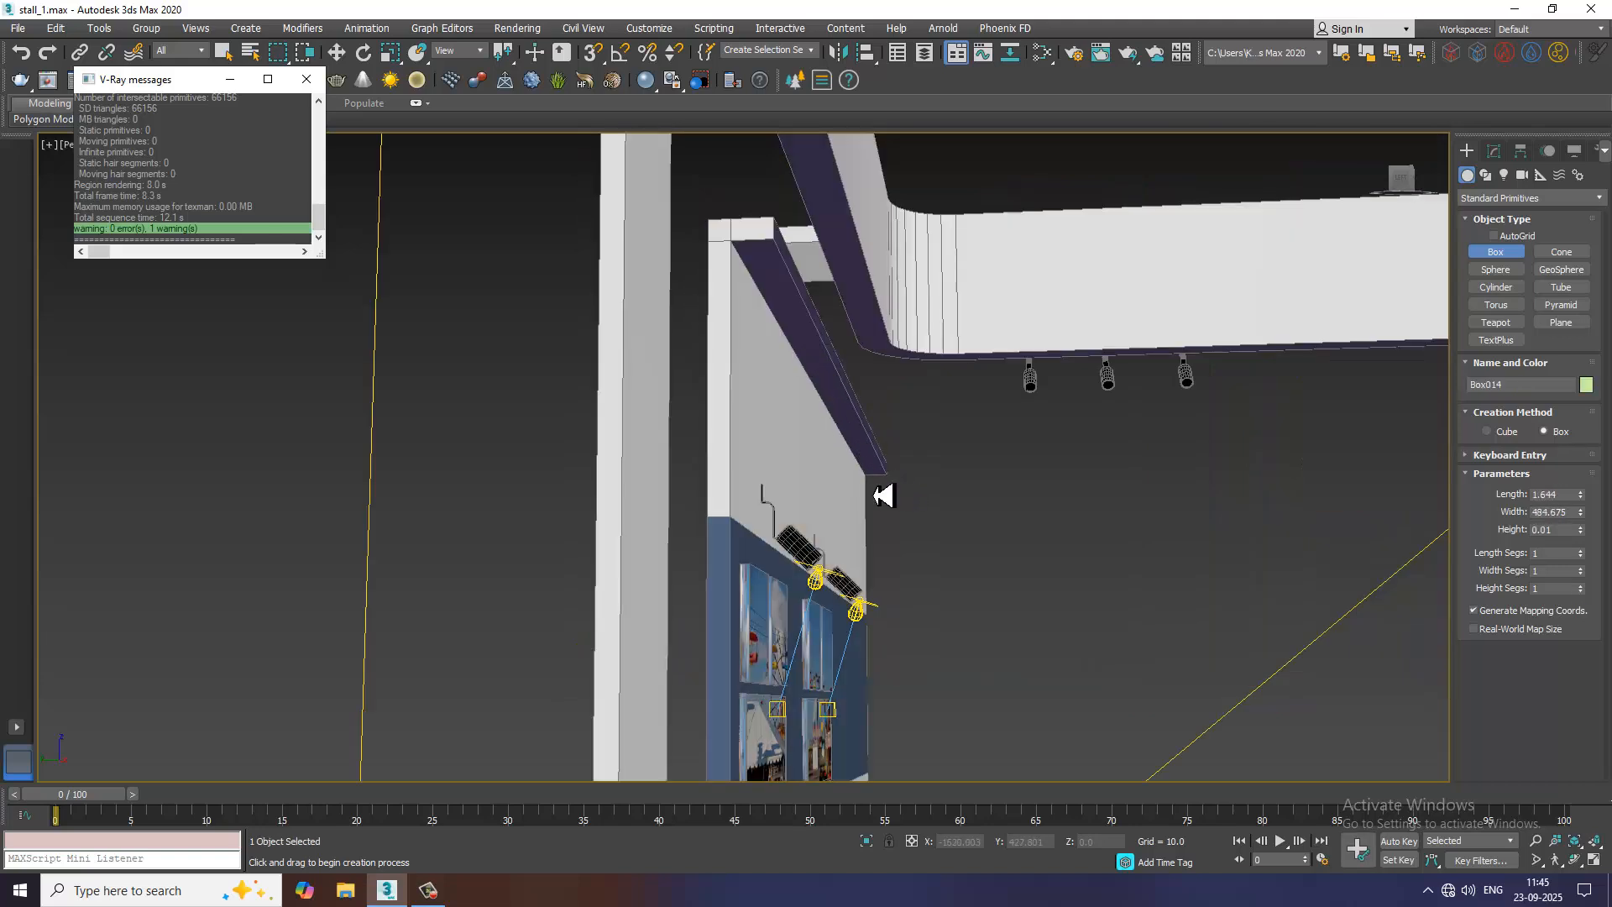
key("ctrl+z")
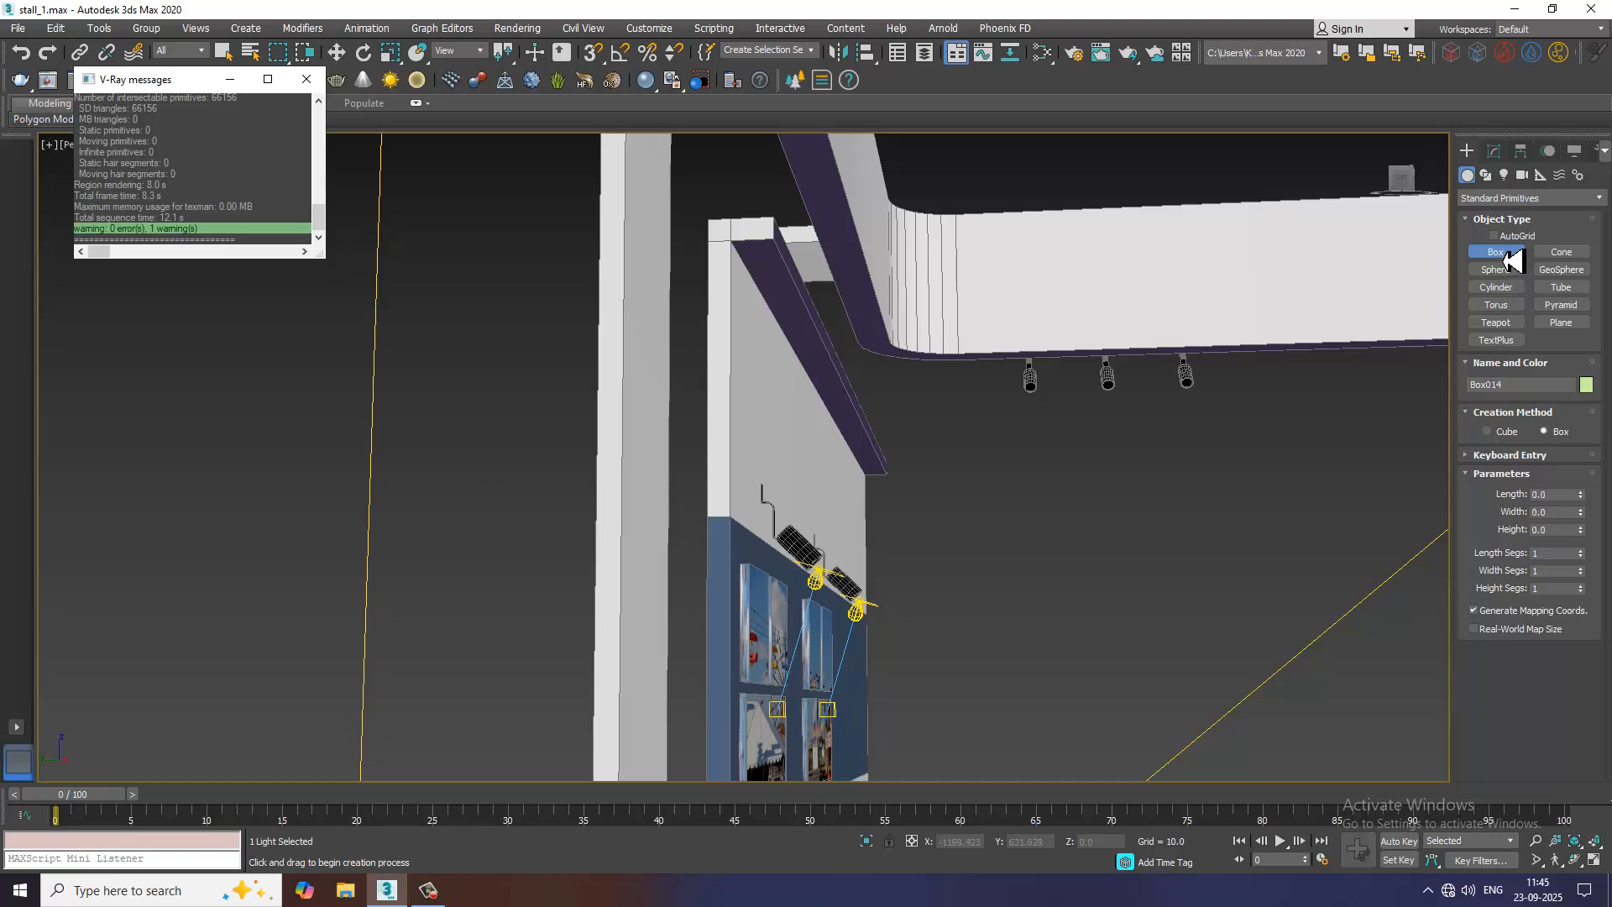
left_click(1498, 239)
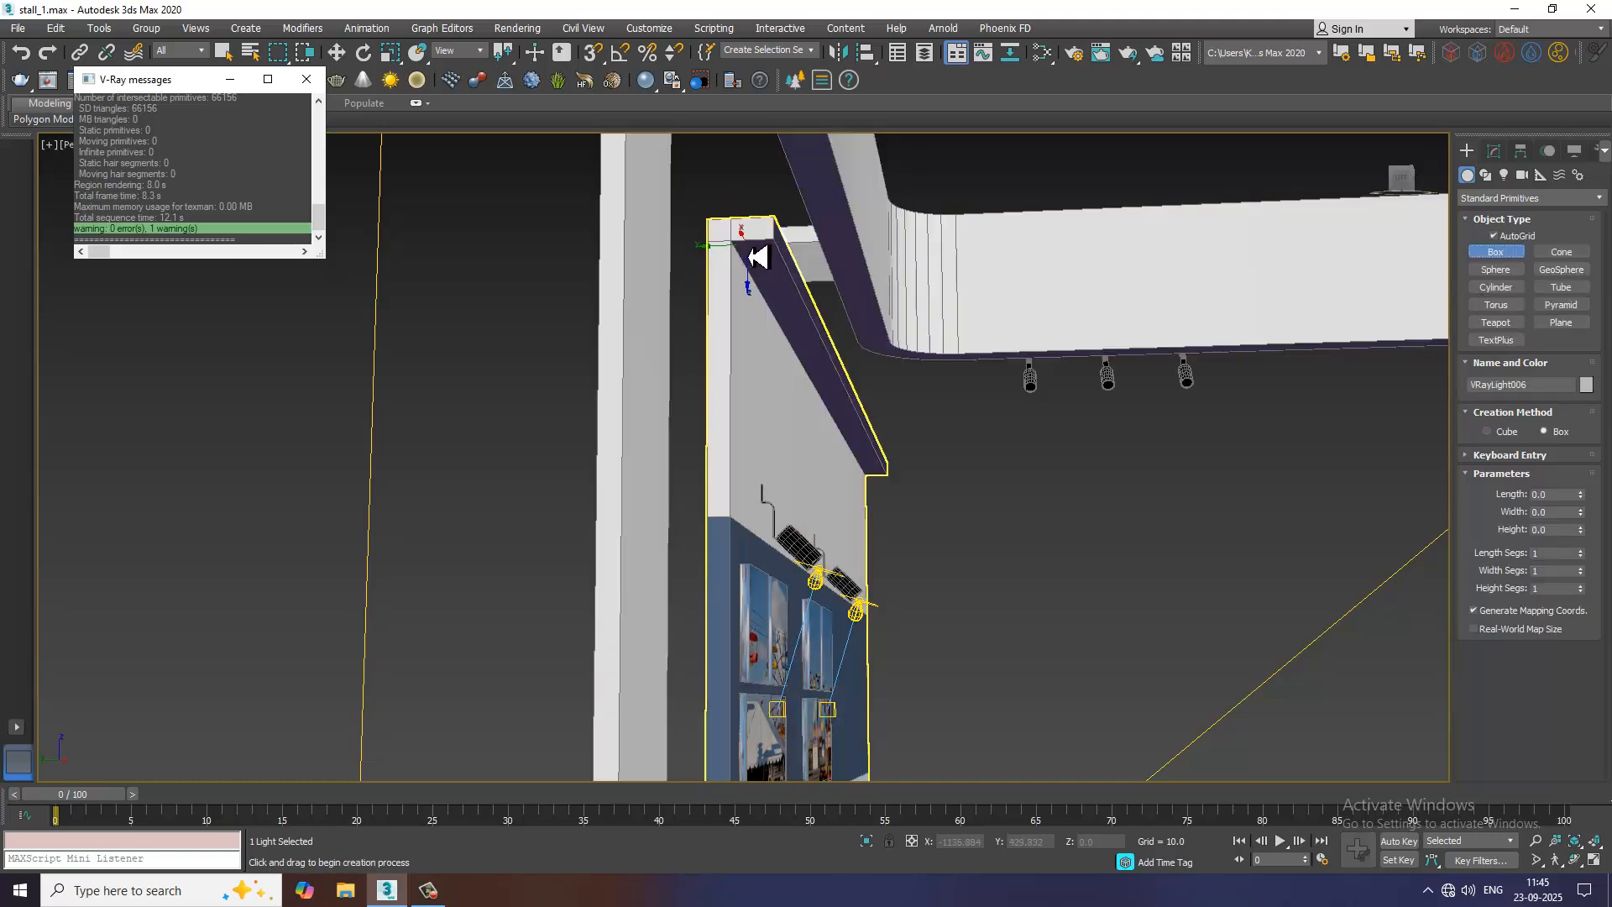
left_click_drag(753, 256, 877, 487)
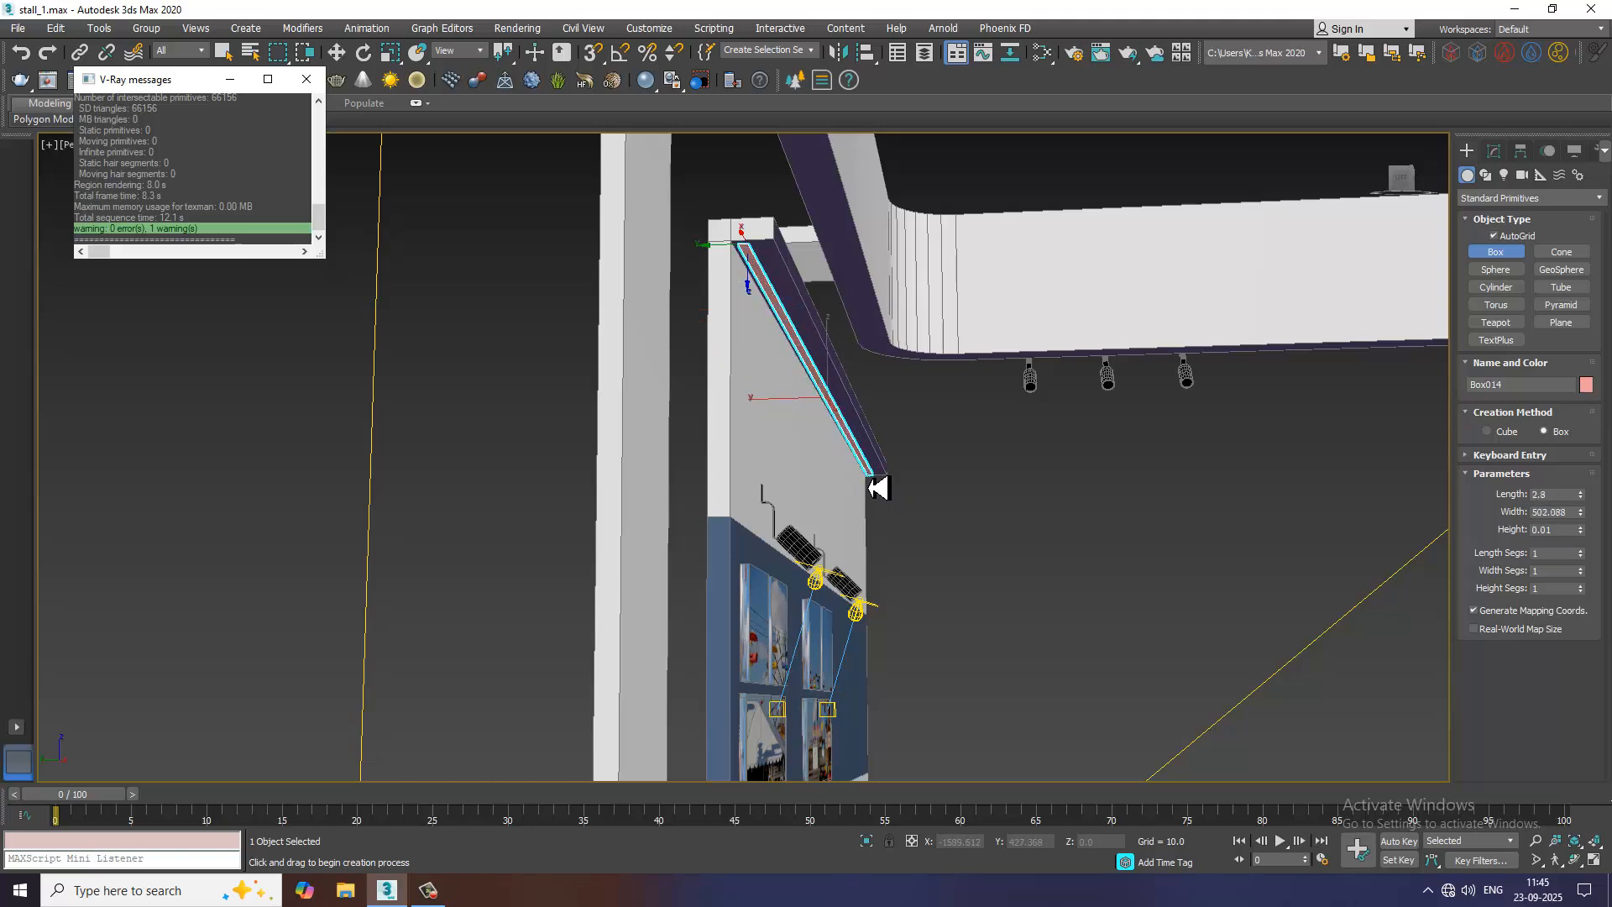
left_click(878, 490)
Scale the strip box to about 141% in Y and move it to about Y 566.7 beneath the trim
middle_click_drag(895, 392, 860, 421, "alt")
key("w")
key("r")
left_click_drag(931, 477, 958, 481)
key("w")
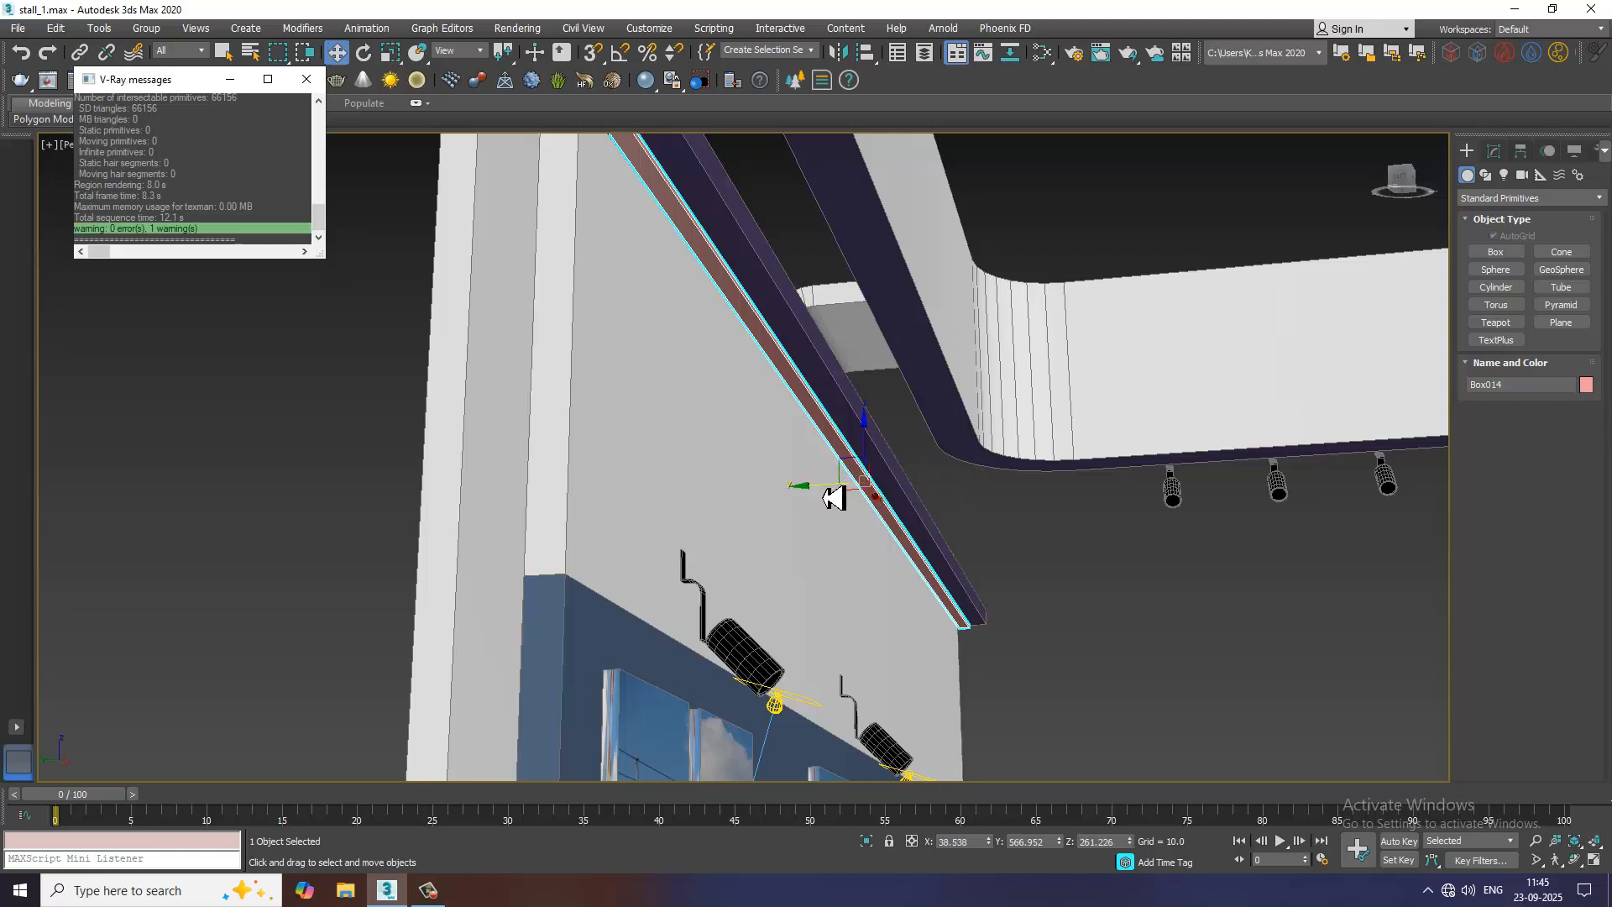
left_click_drag(834, 496, 832, 493)
scroll(841, 489, "down", 4)
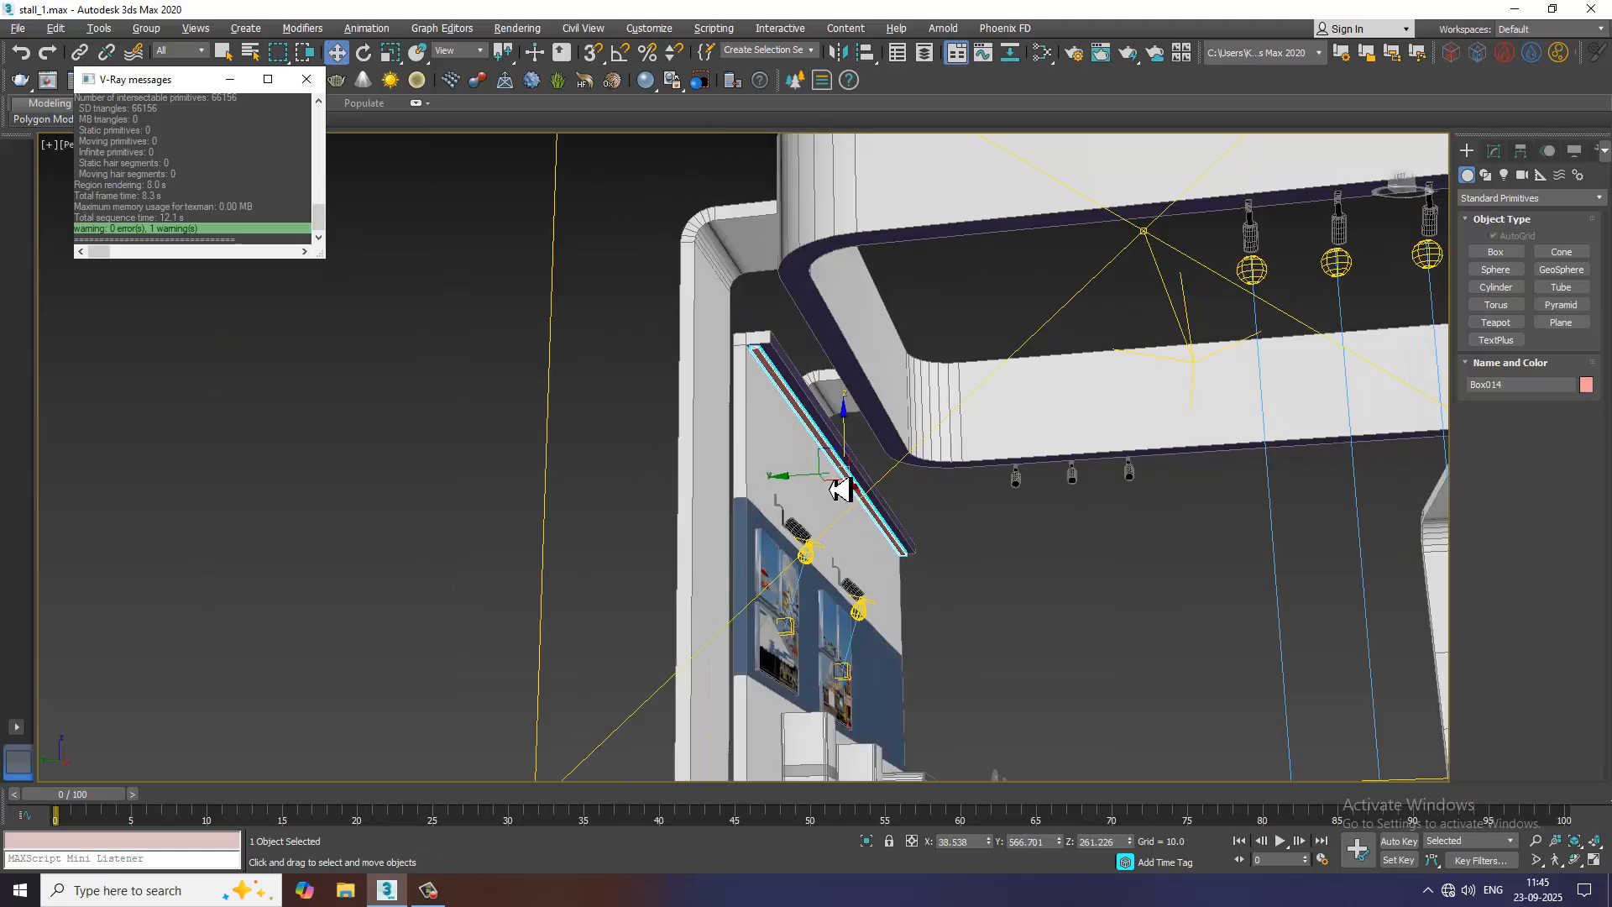
Create a plane VRayLight about 127 by 89 units on the floor in front of the picture wall
middle_click_drag(840, 489, 886, 433, "alt")
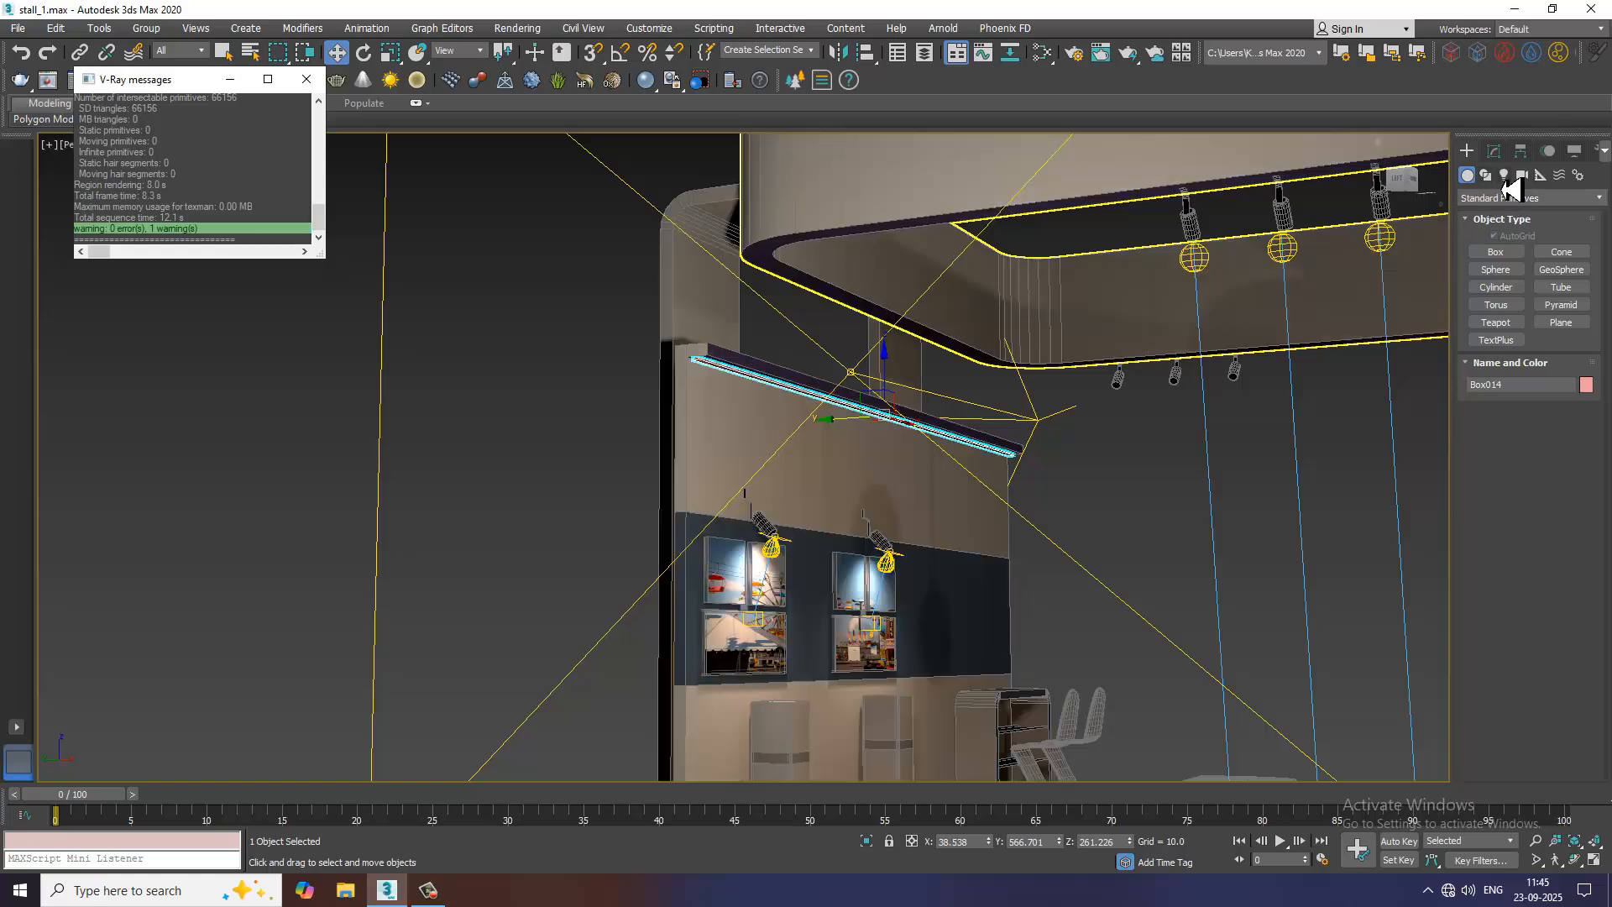
left_click(1504, 175)
left_click(1496, 252)
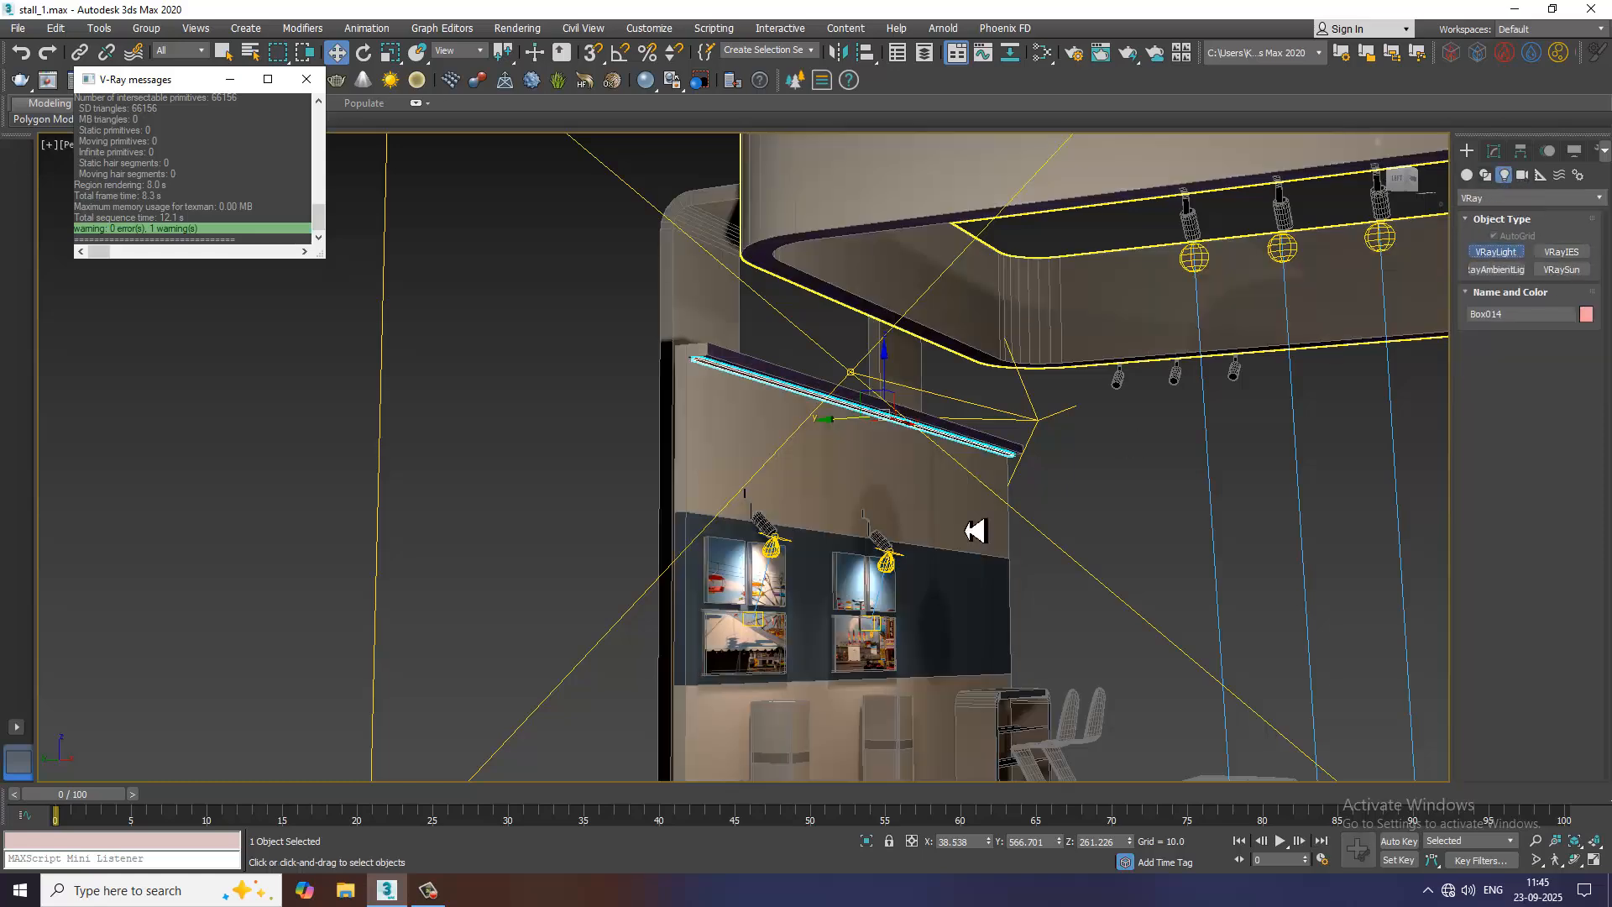
middle_click_drag(976, 530, 1013, 249, "alt")
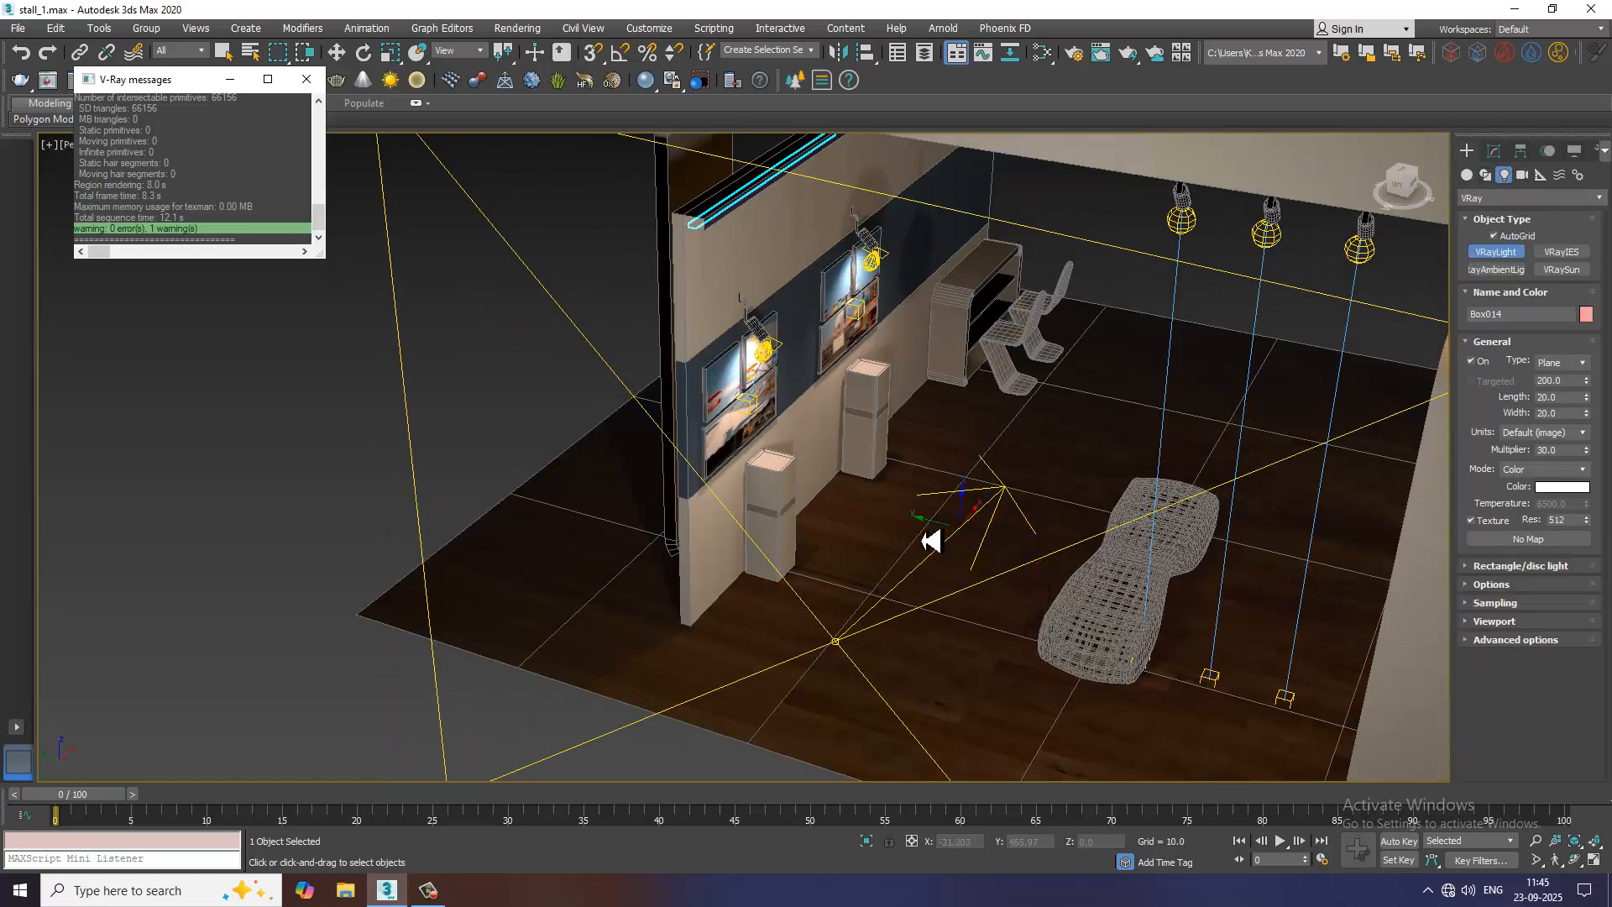
left_click_drag(931, 542, 989, 672)
key("w")
middle_click_drag(982, 565, 963, 473, "alt")
middle_click_drag(933, 359, 1001, 525)
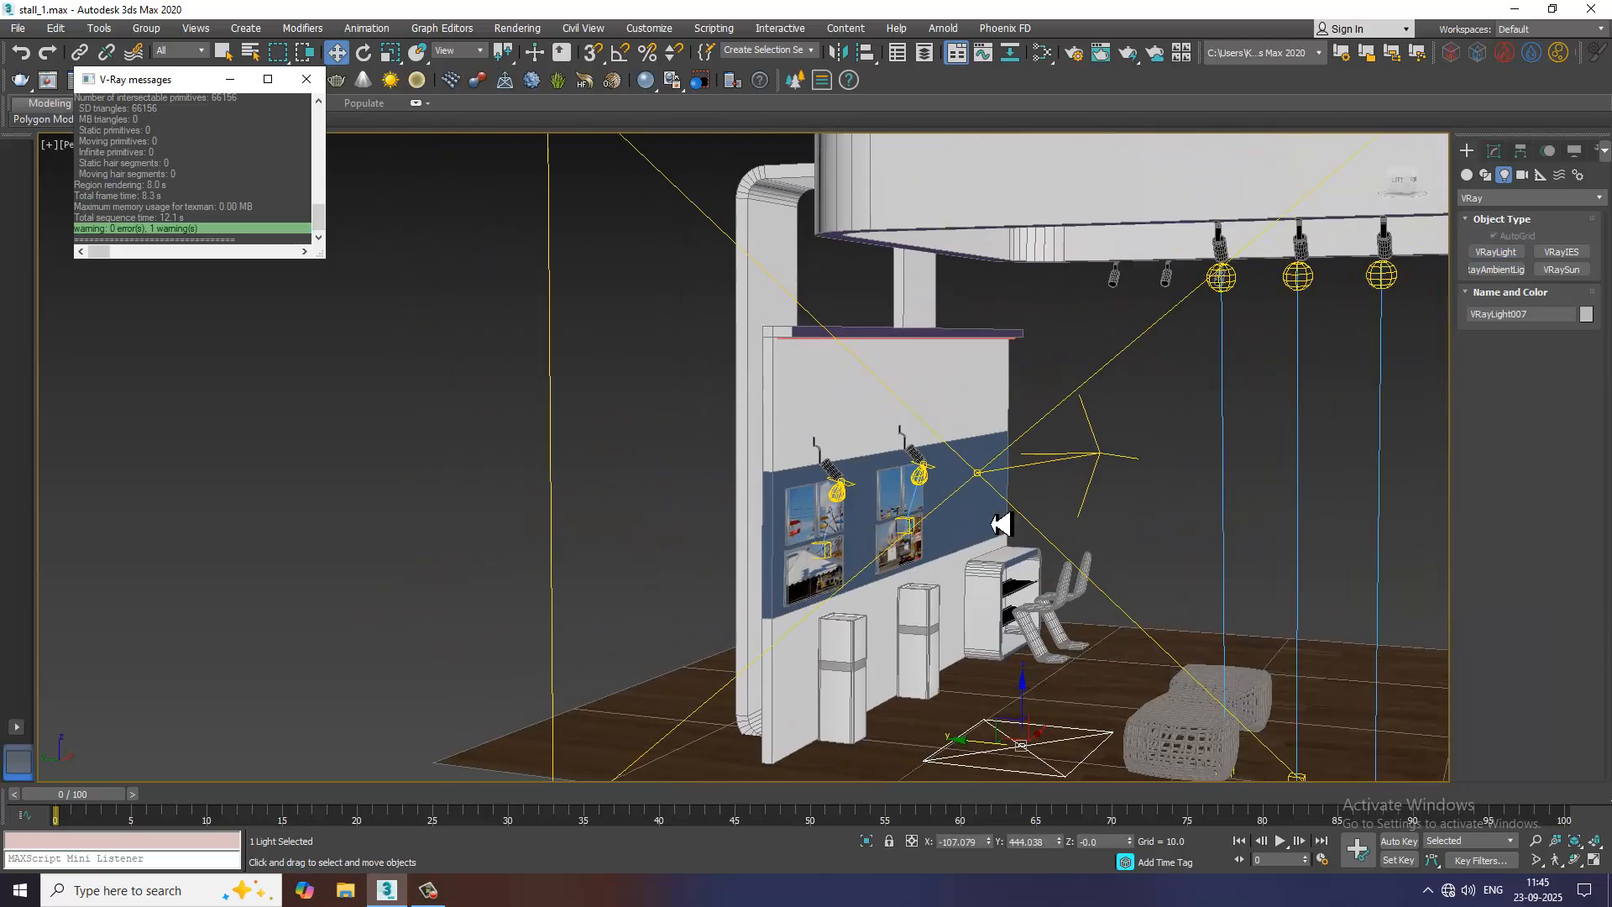
Change the new VRayLight's type to Mesh and pick the strip box under the wall trim as its mesh
scroll(1002, 524, "up", 4)
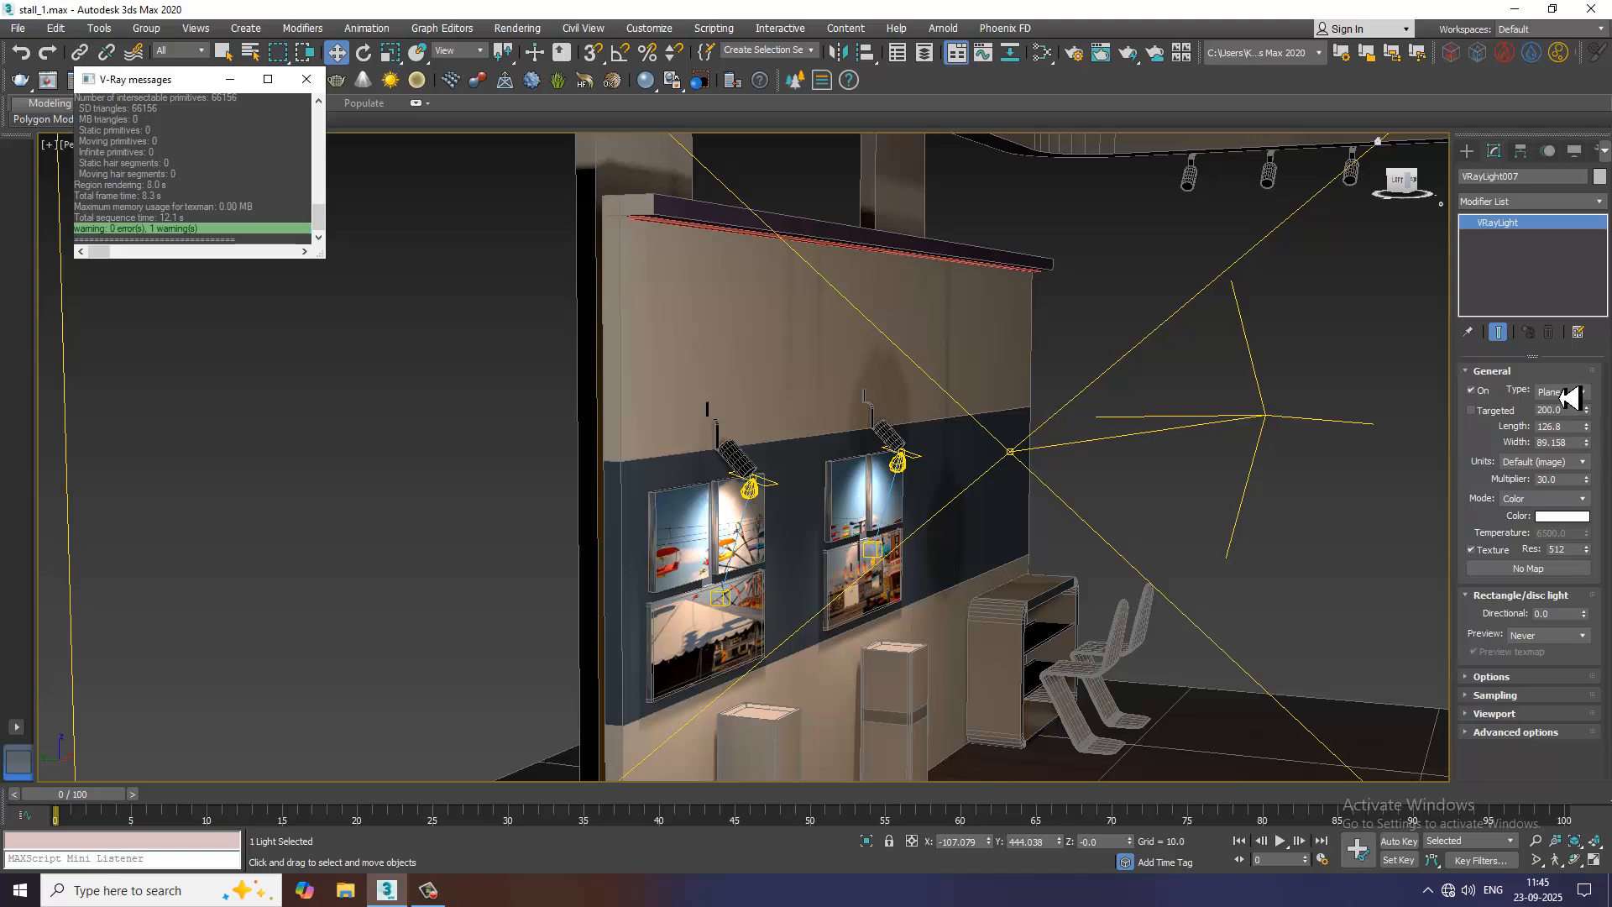
left_click(1562, 393)
left_click(1562, 441)
left_click(1504, 597)
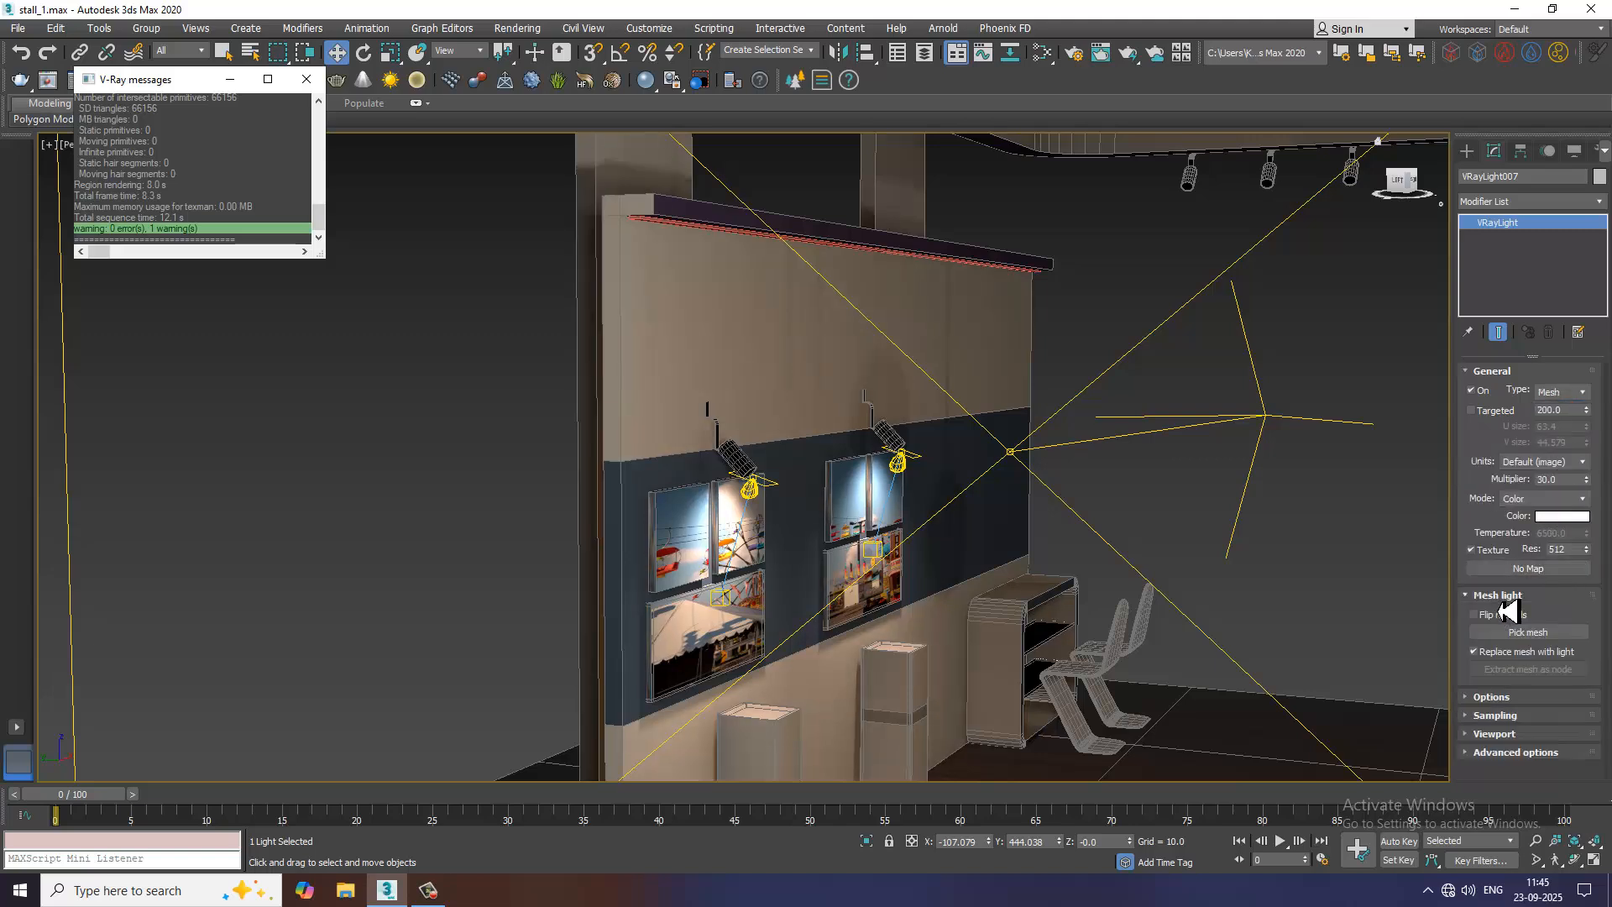
left_click(1528, 631)
scroll(692, 283, "up", 3)
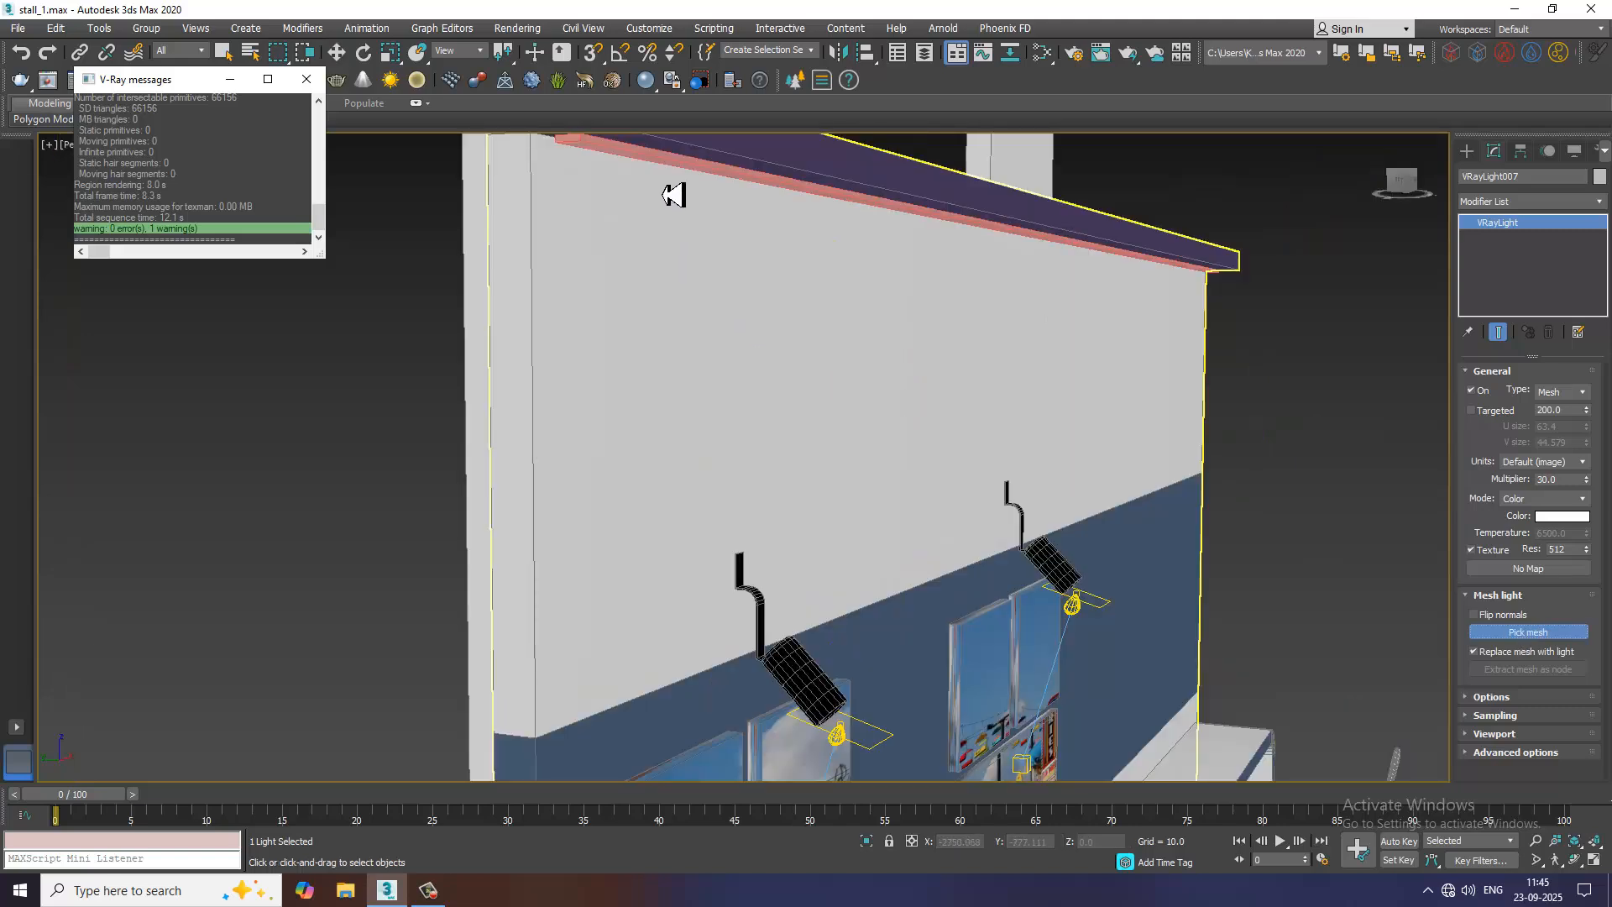
left_click(654, 166)
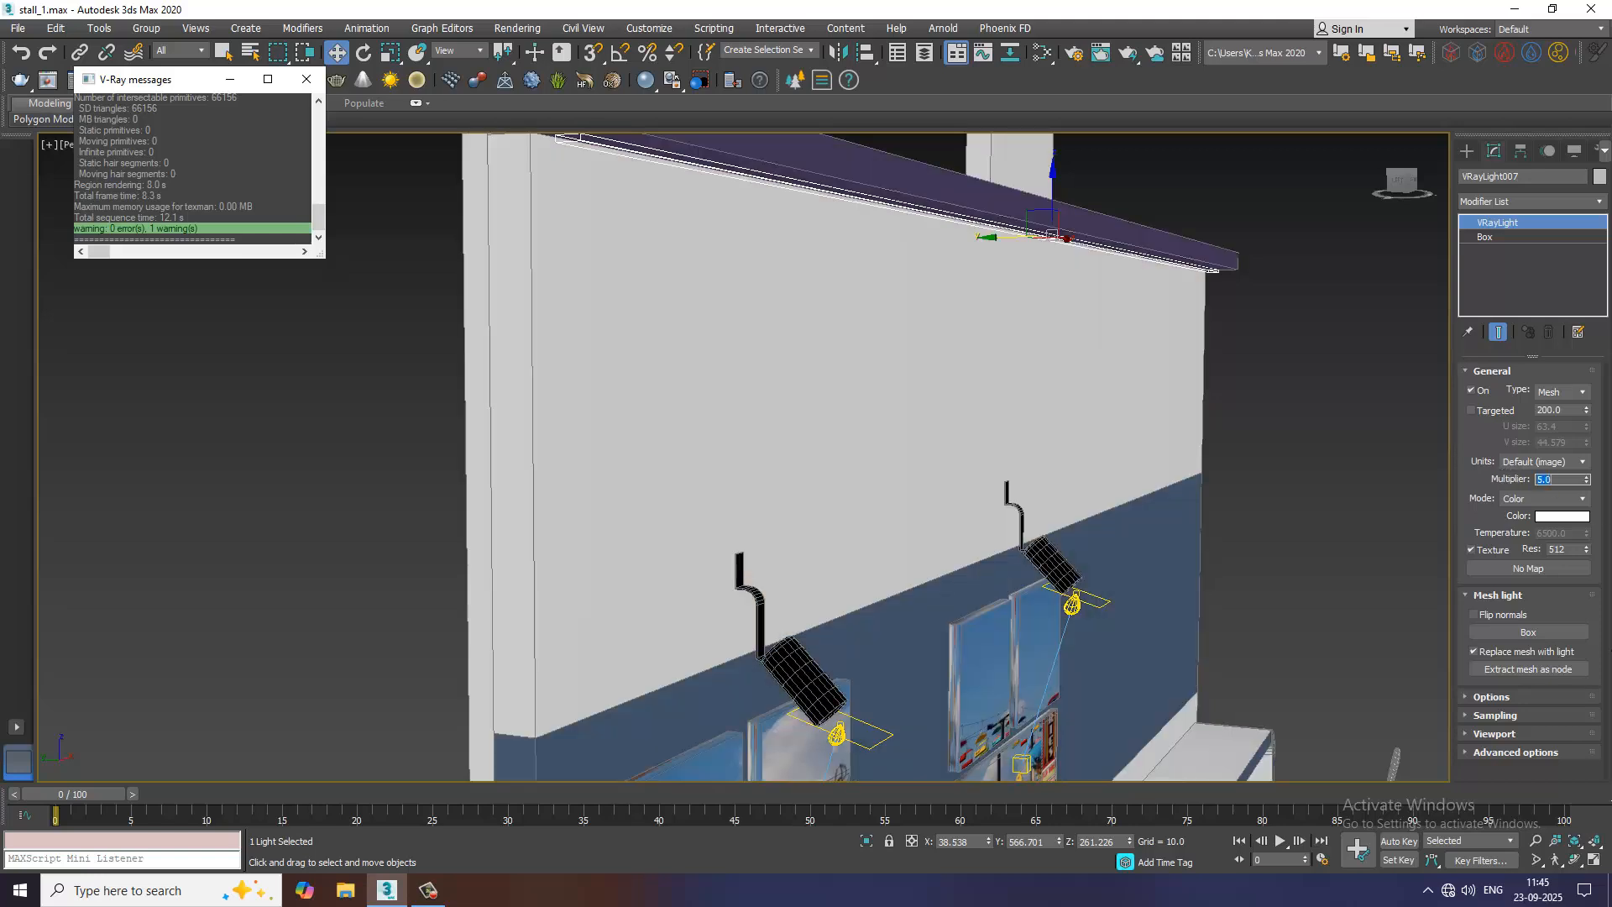
Set the strip light's multiplier to 5 and its colour mode to Temperature at 4548.18
type("5")
key("Return")
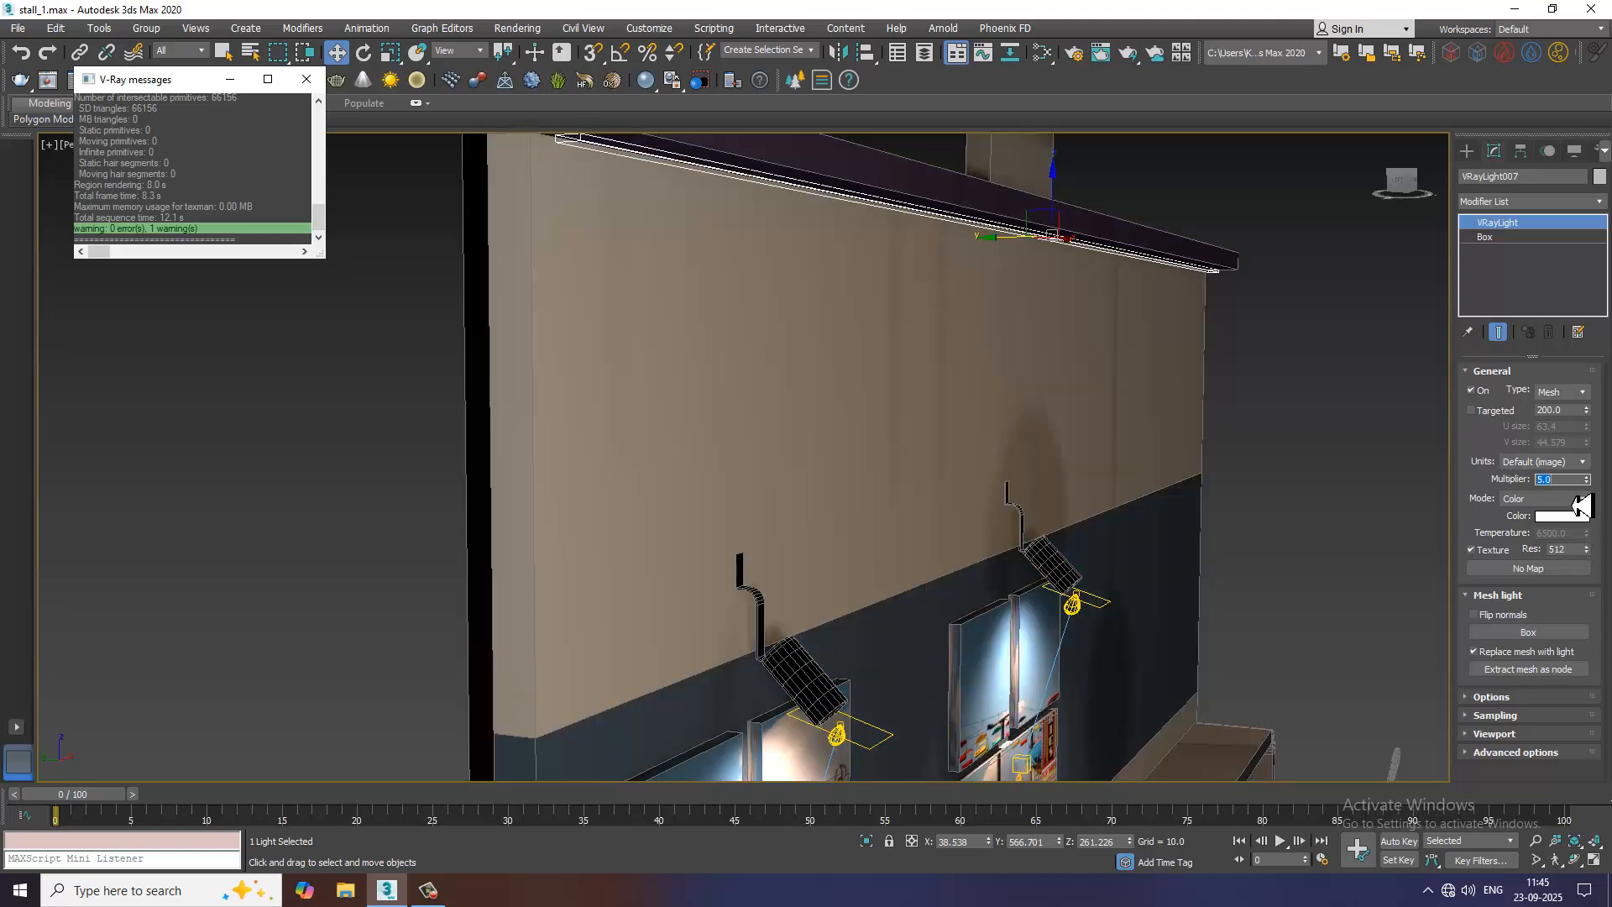
left_click(1575, 500)
left_click(1545, 525)
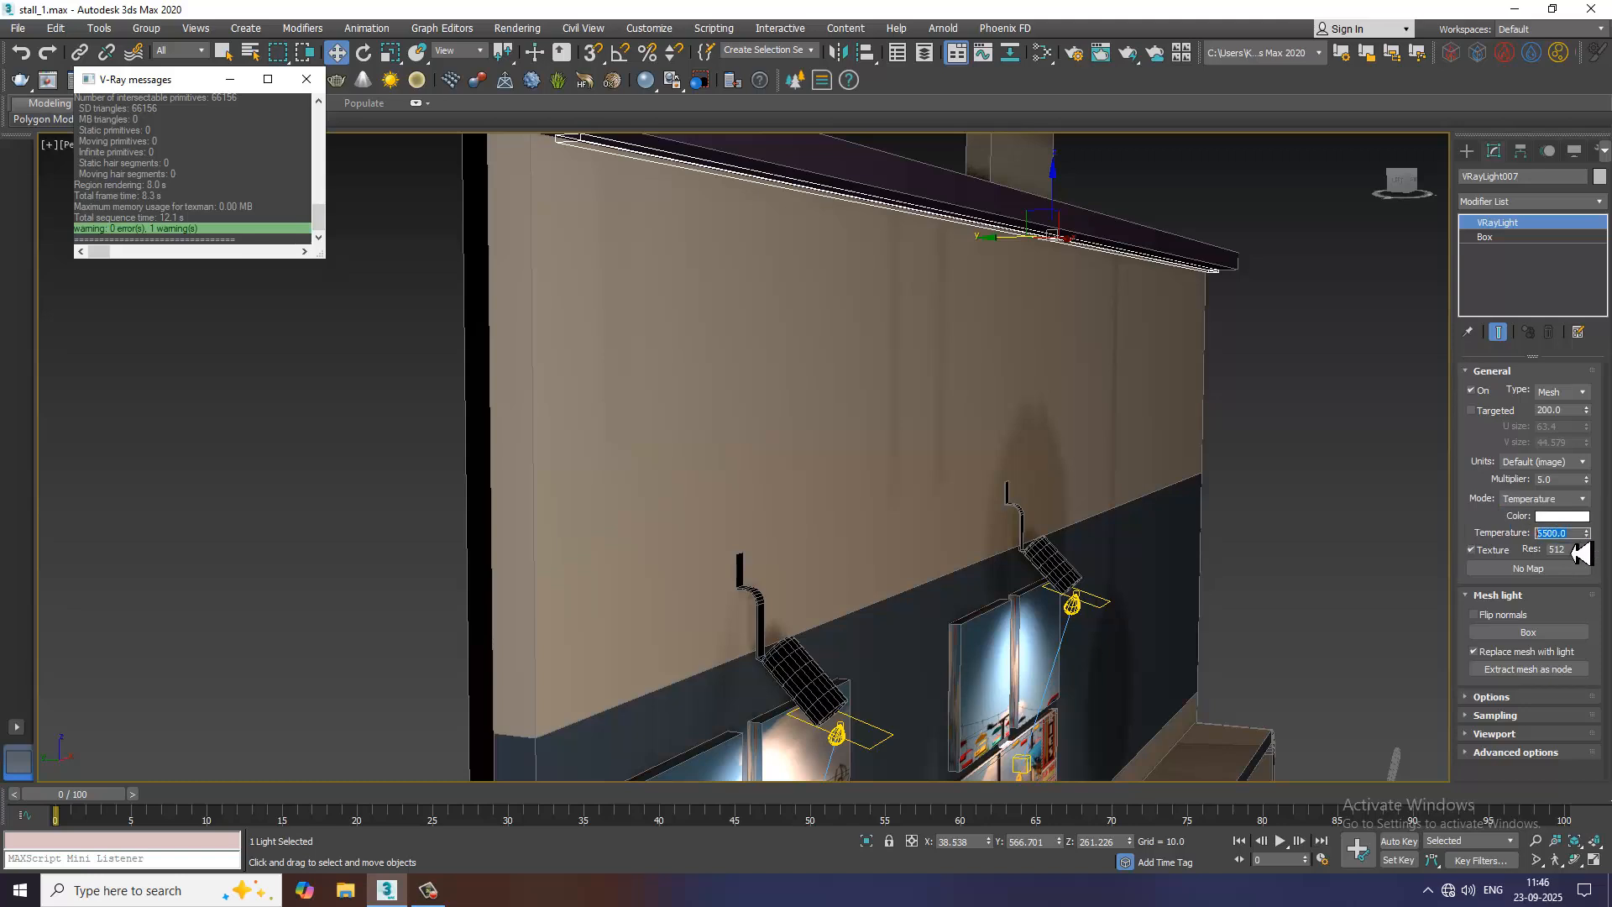
left_click_drag(1580, 553, 1580, 552)
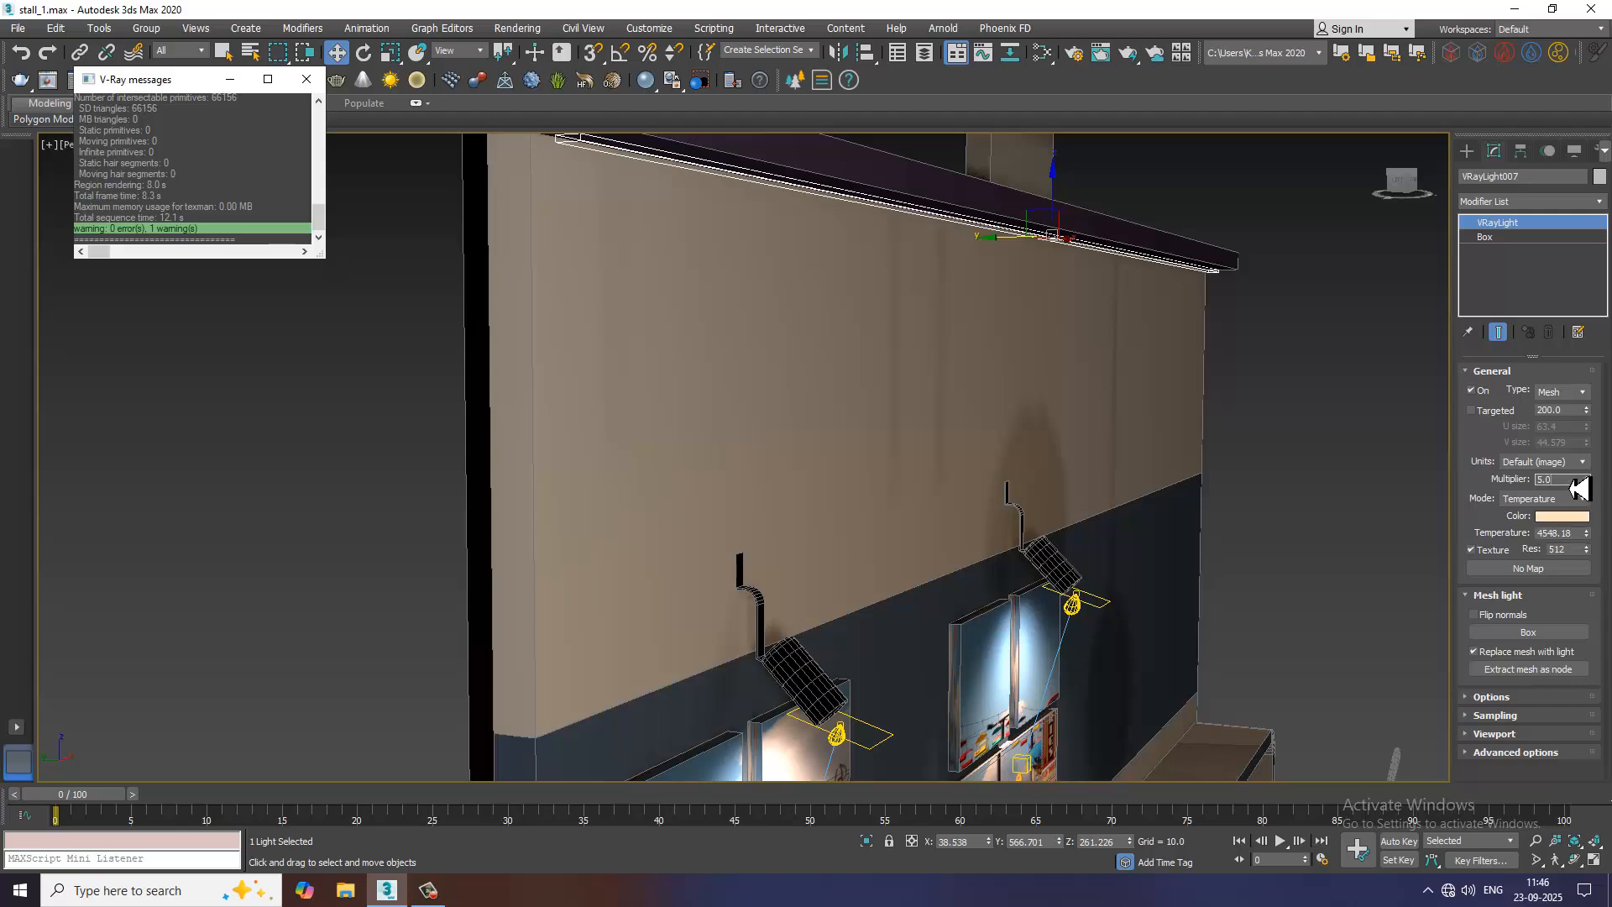
Test-render a perspective view of the picture wall to check the strip light under the trim, and close the render
scroll(1037, 558, "down", 8)
middle_click_drag(1131, 595, 991, 581, "alt")
scroll(1092, 609, "up", 5)
mouse_move(1093, 608)
middle_mouse_down("alt")
mouse_move(1115, 608)
mouse_move(1025, 558)
middle_mouse_up("alt")
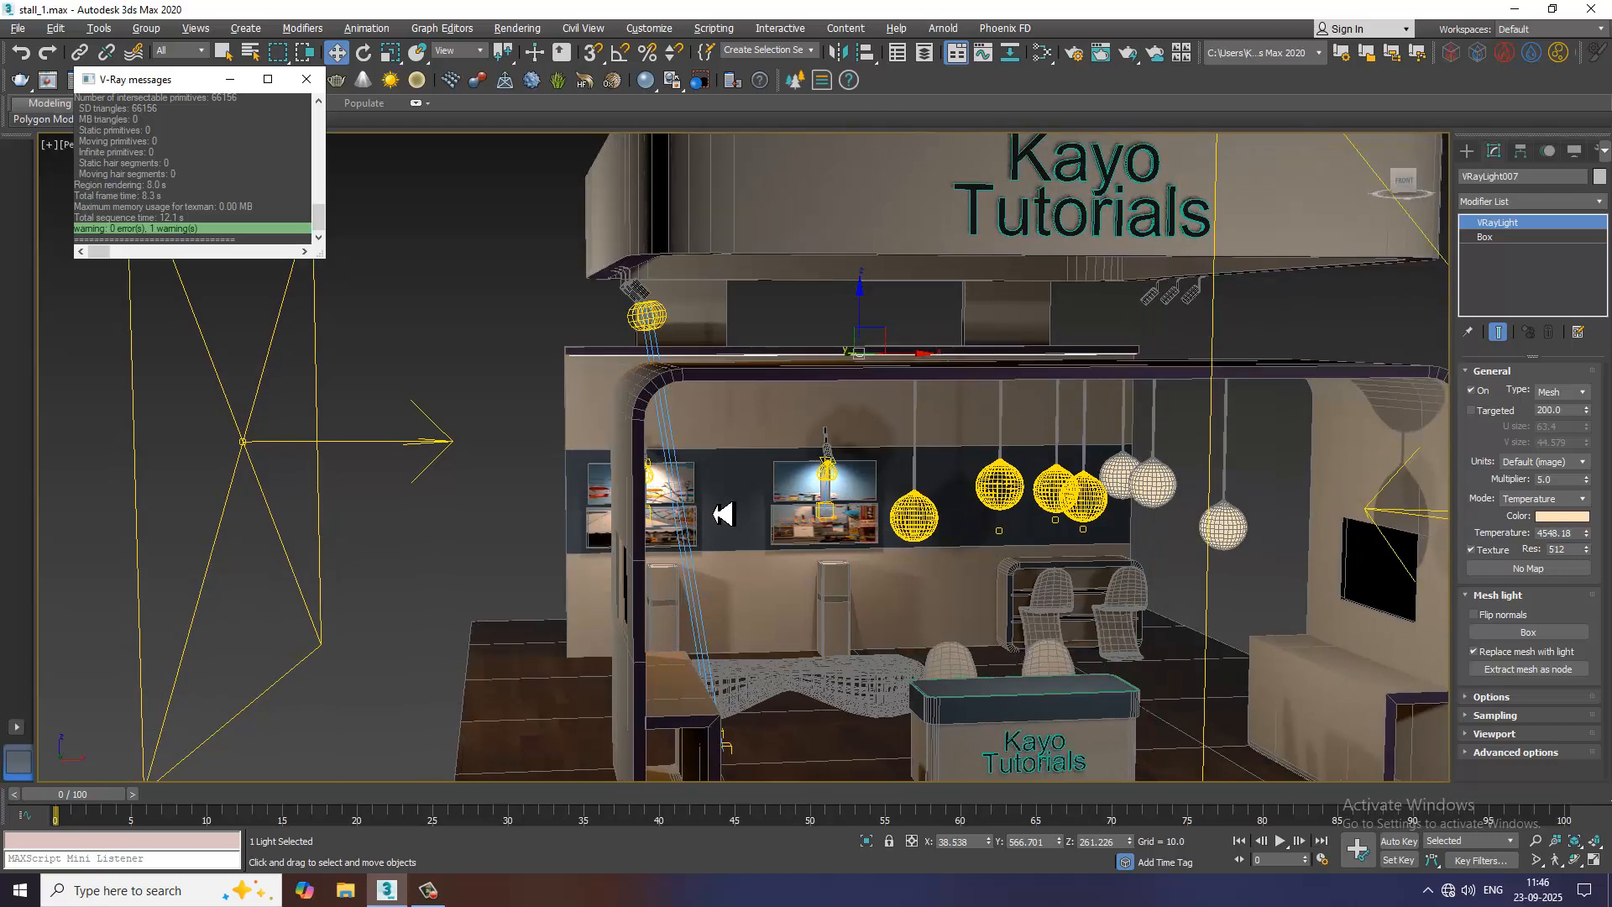
middle_click_drag(713, 514, 727, 512, "alt")
scroll(890, 487, "up", 4)
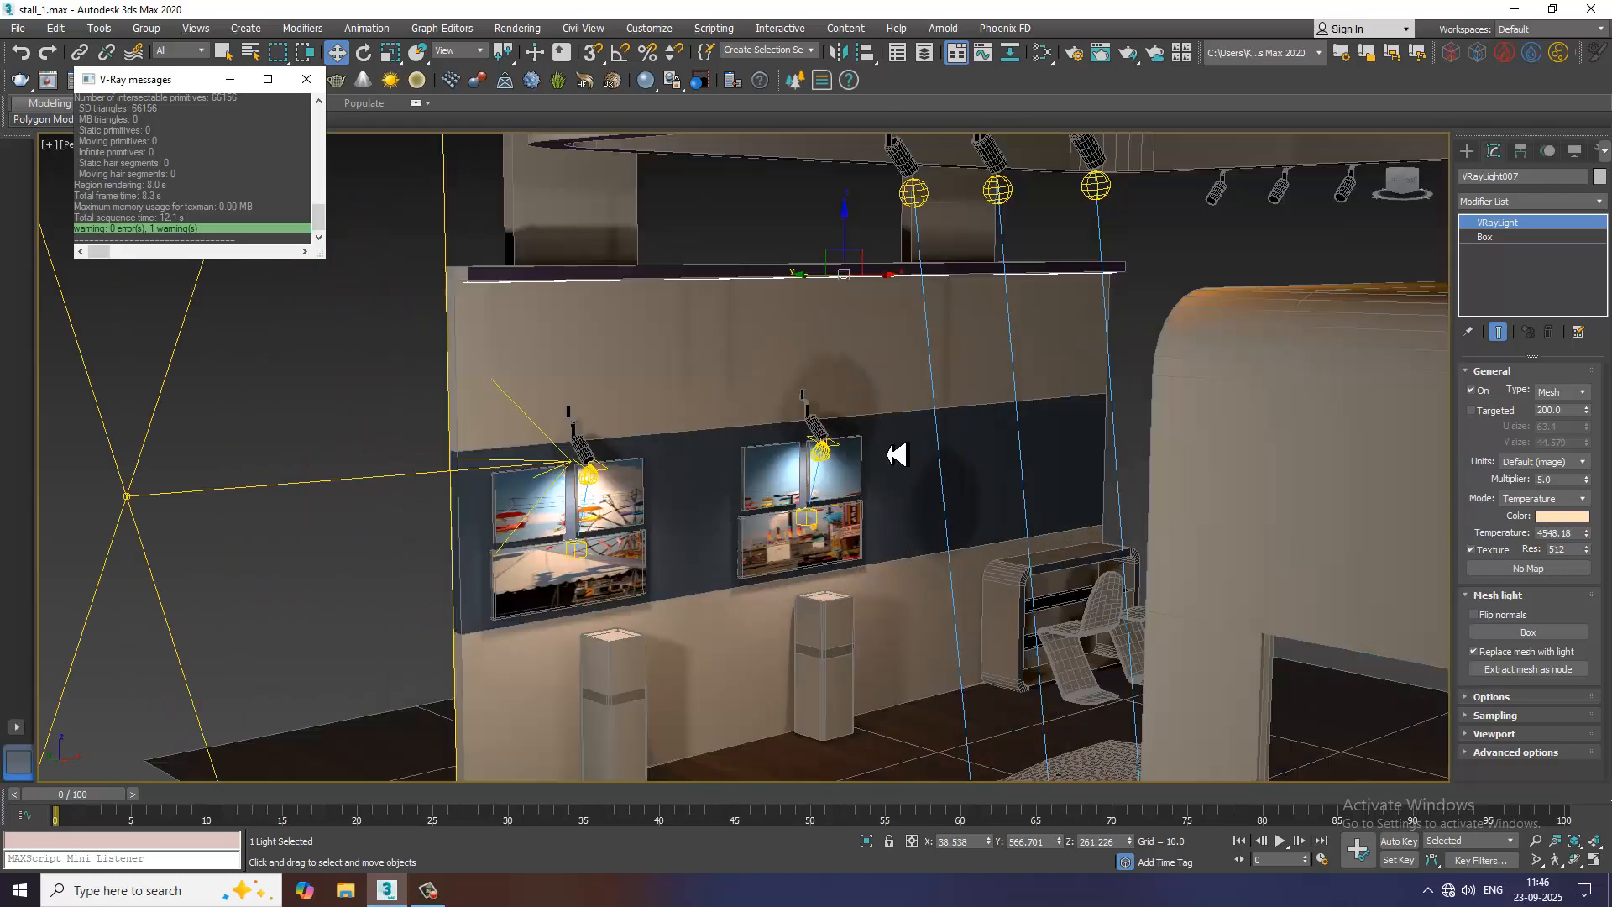
left_click(528, 30)
left_click(533, 73)
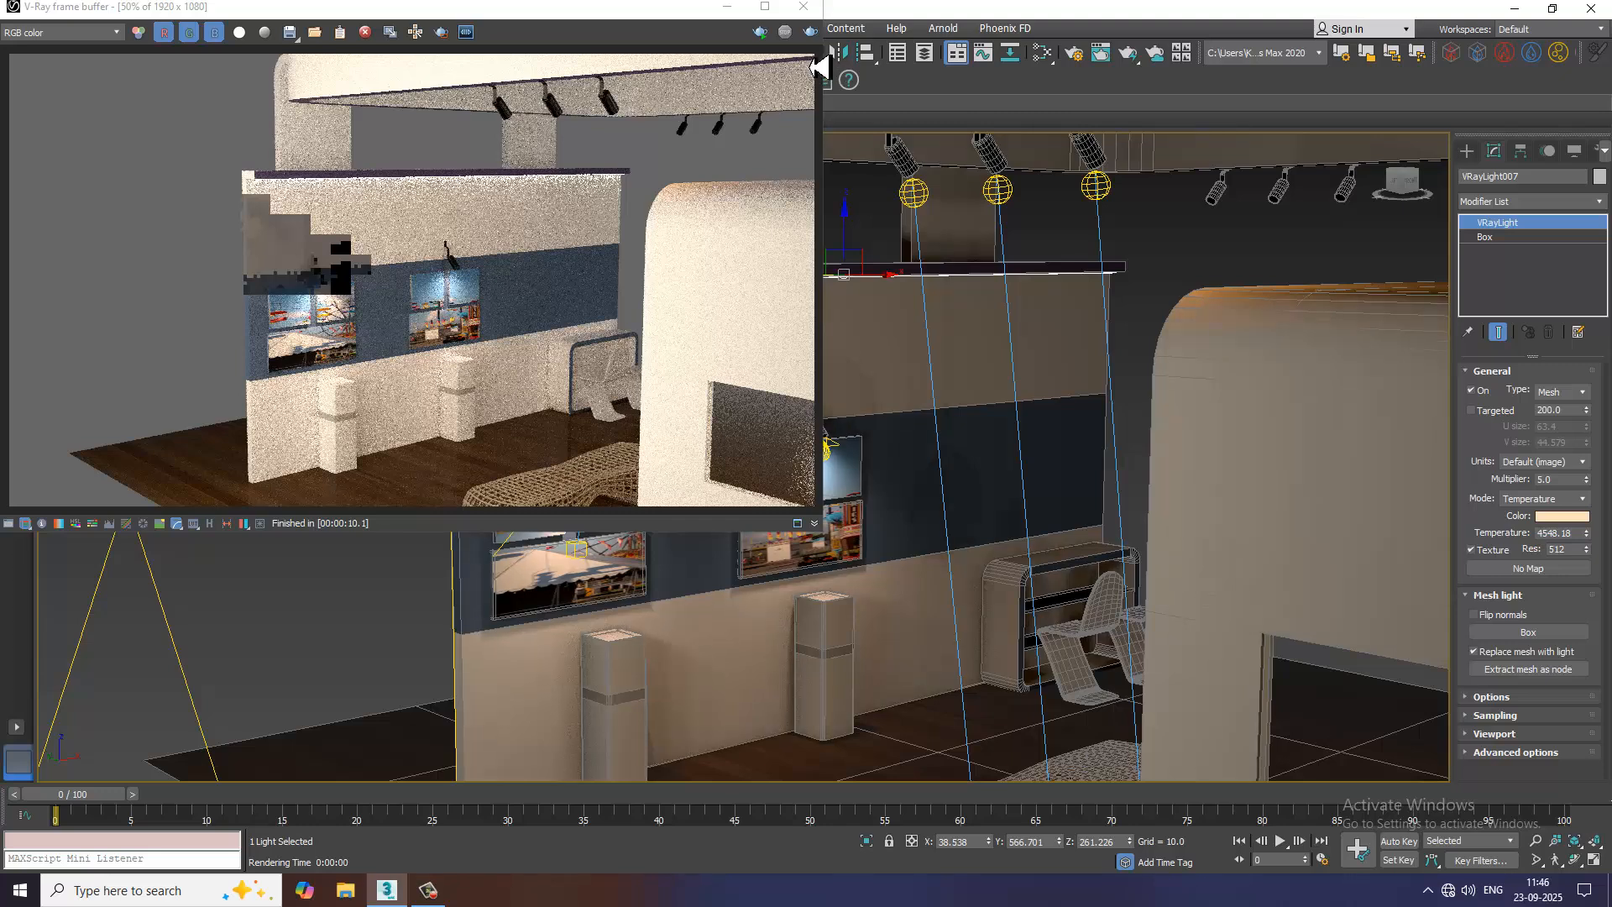
left_click(804, 7)
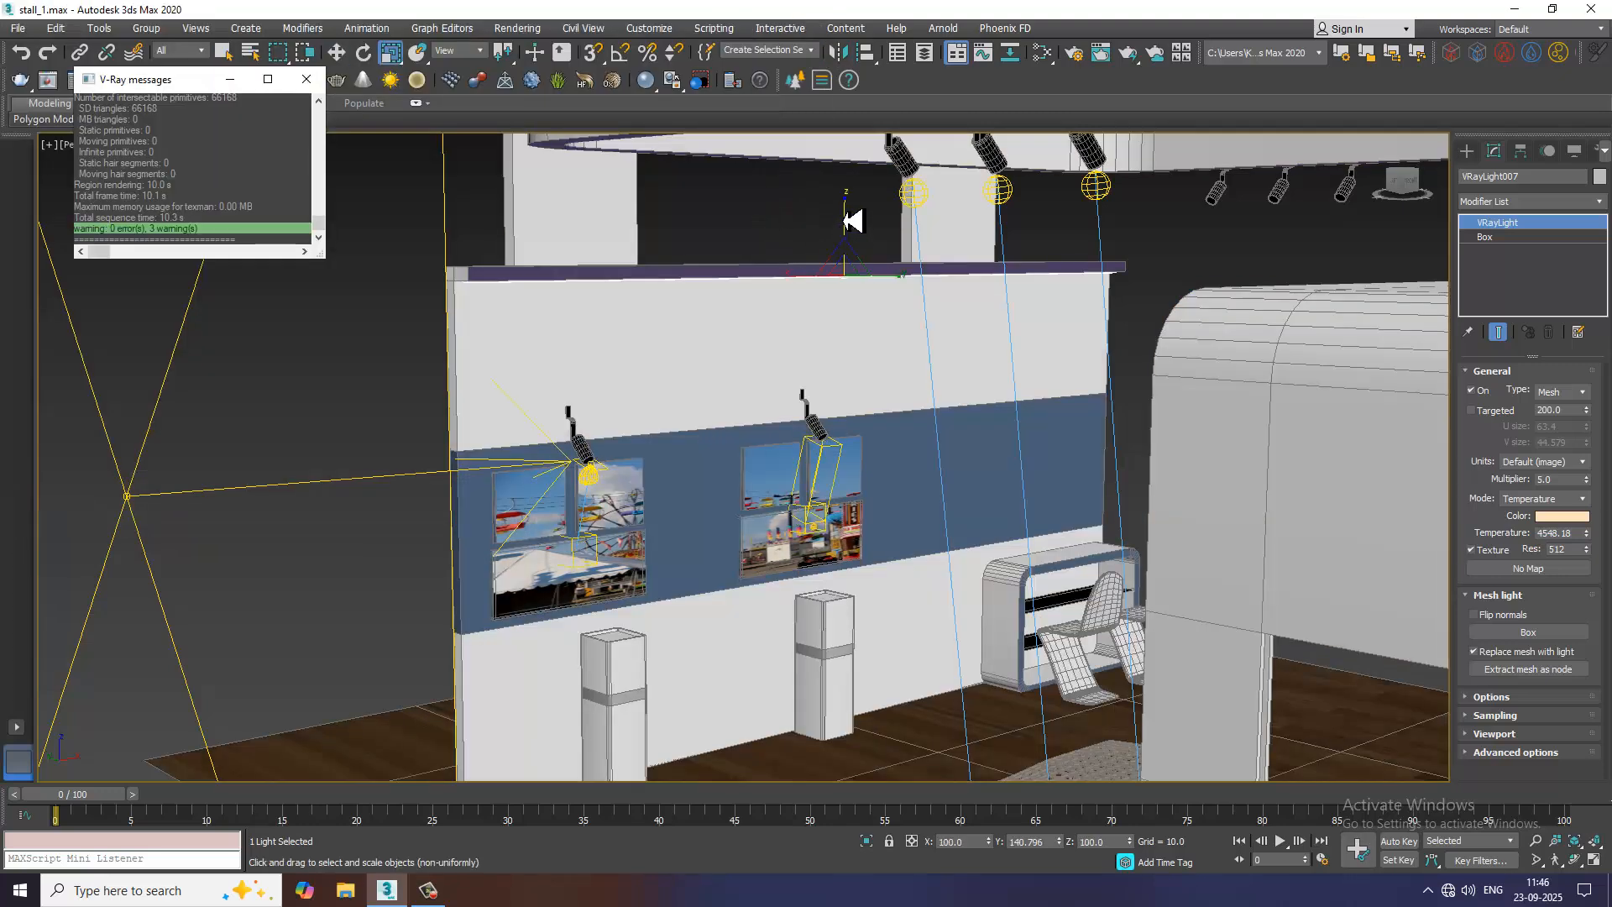
Scale the strip light to about 583% in Z and lower it to about Z 259.6 below the trim
key("w")
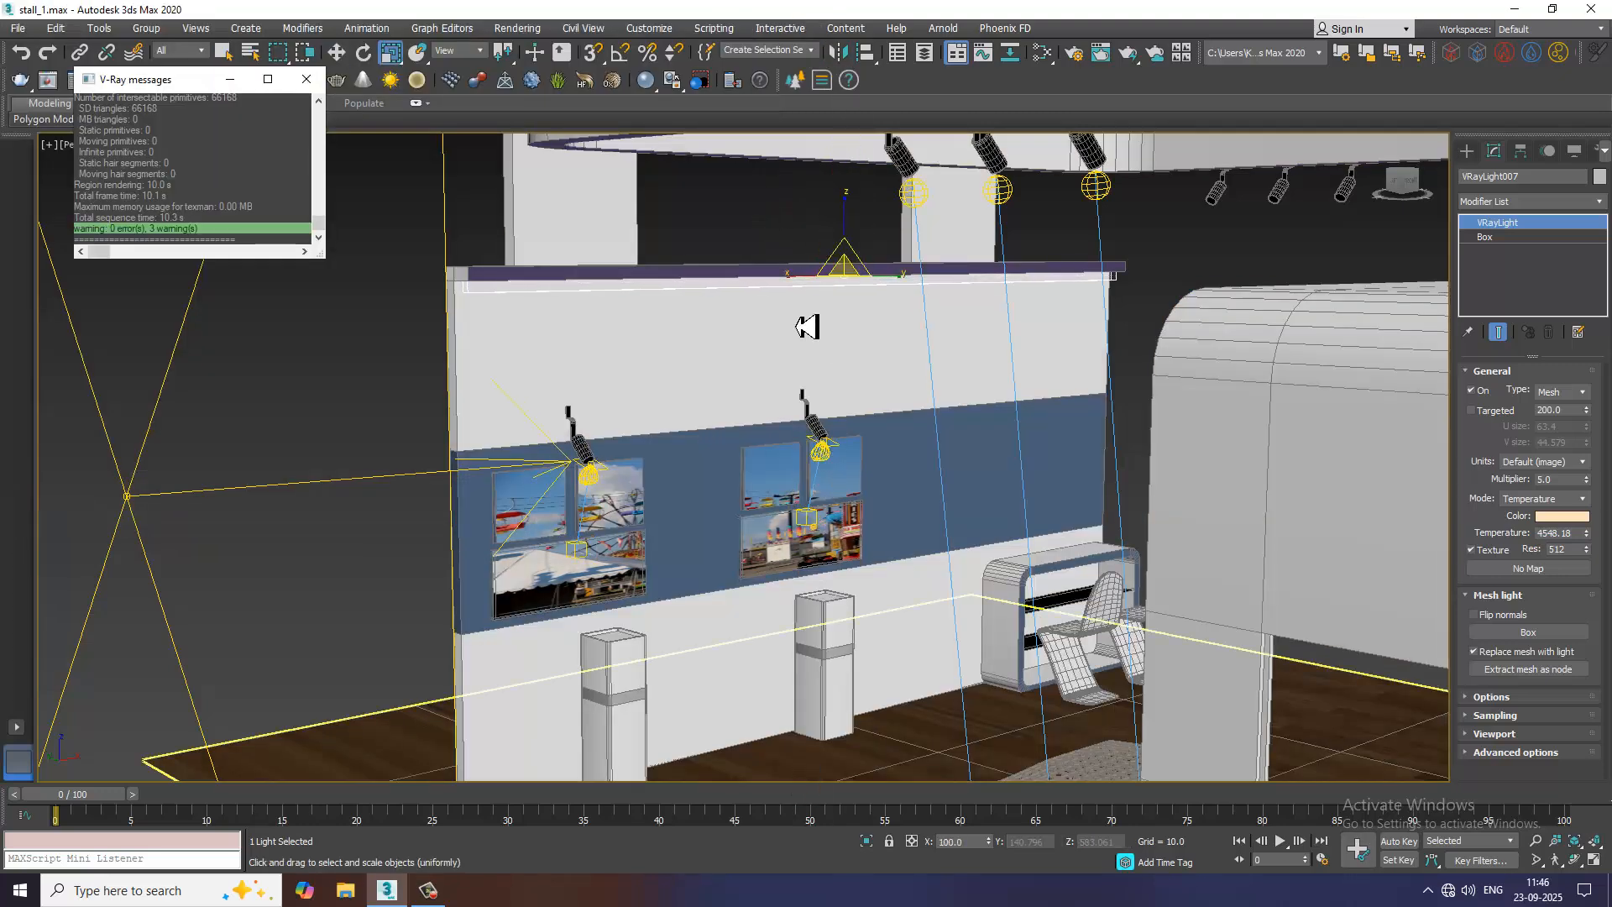
left_click_drag(853, 243, 855, 247)
Render the picture wall again to check the enlarged strip light, stopping and closing the render
left_click(542, 37)
left_click(554, 57)
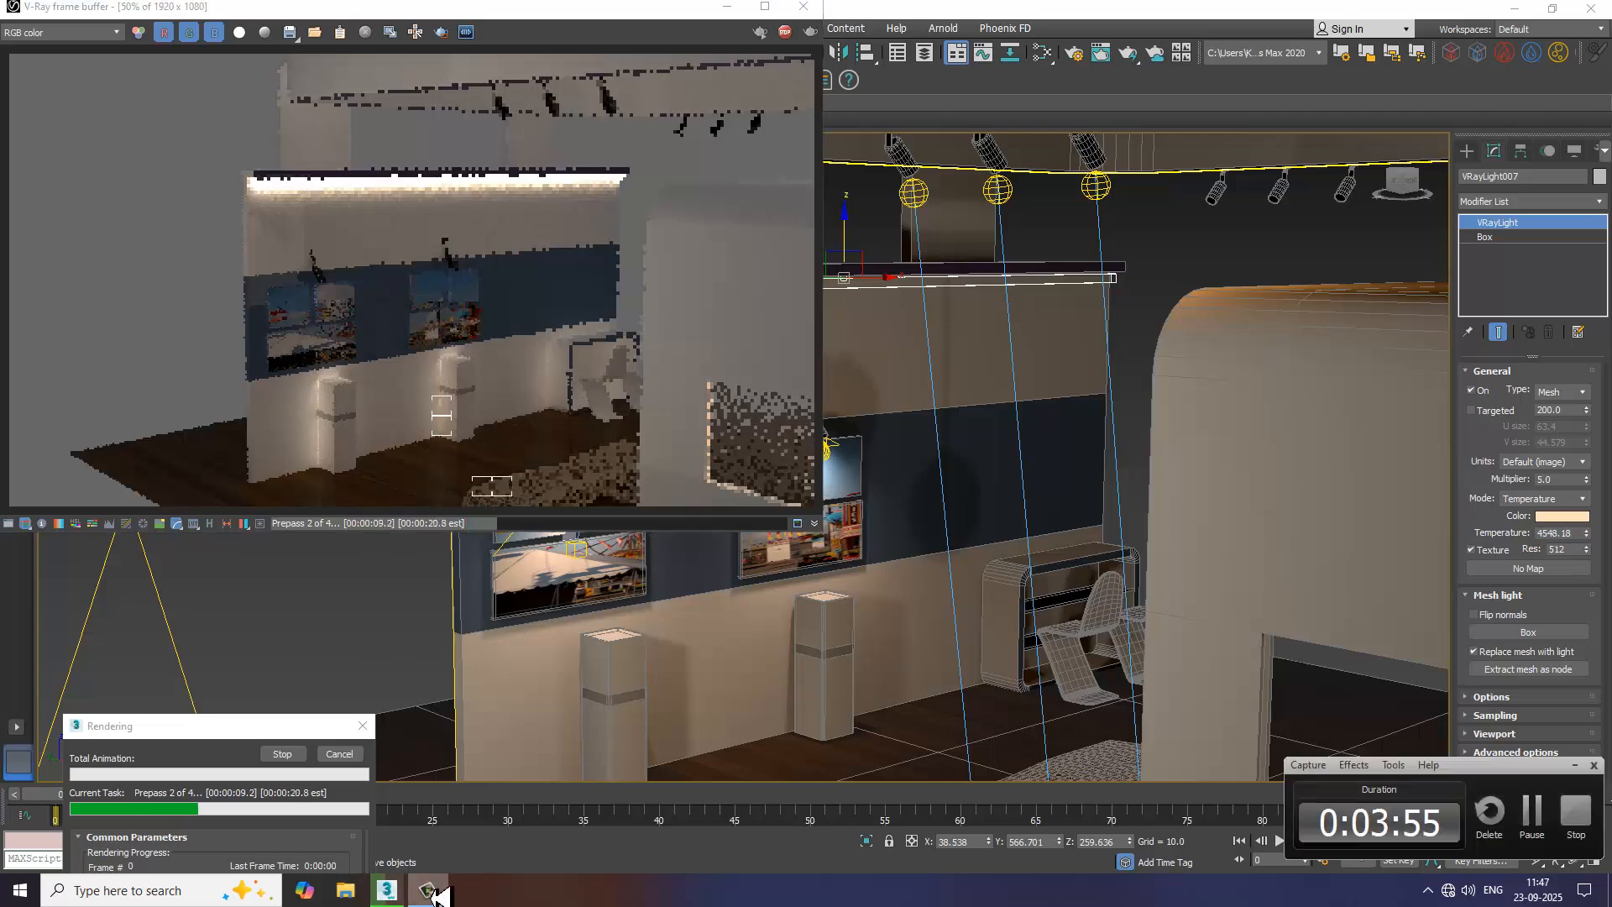
left_click(785, 33)
left_click(803, 7)
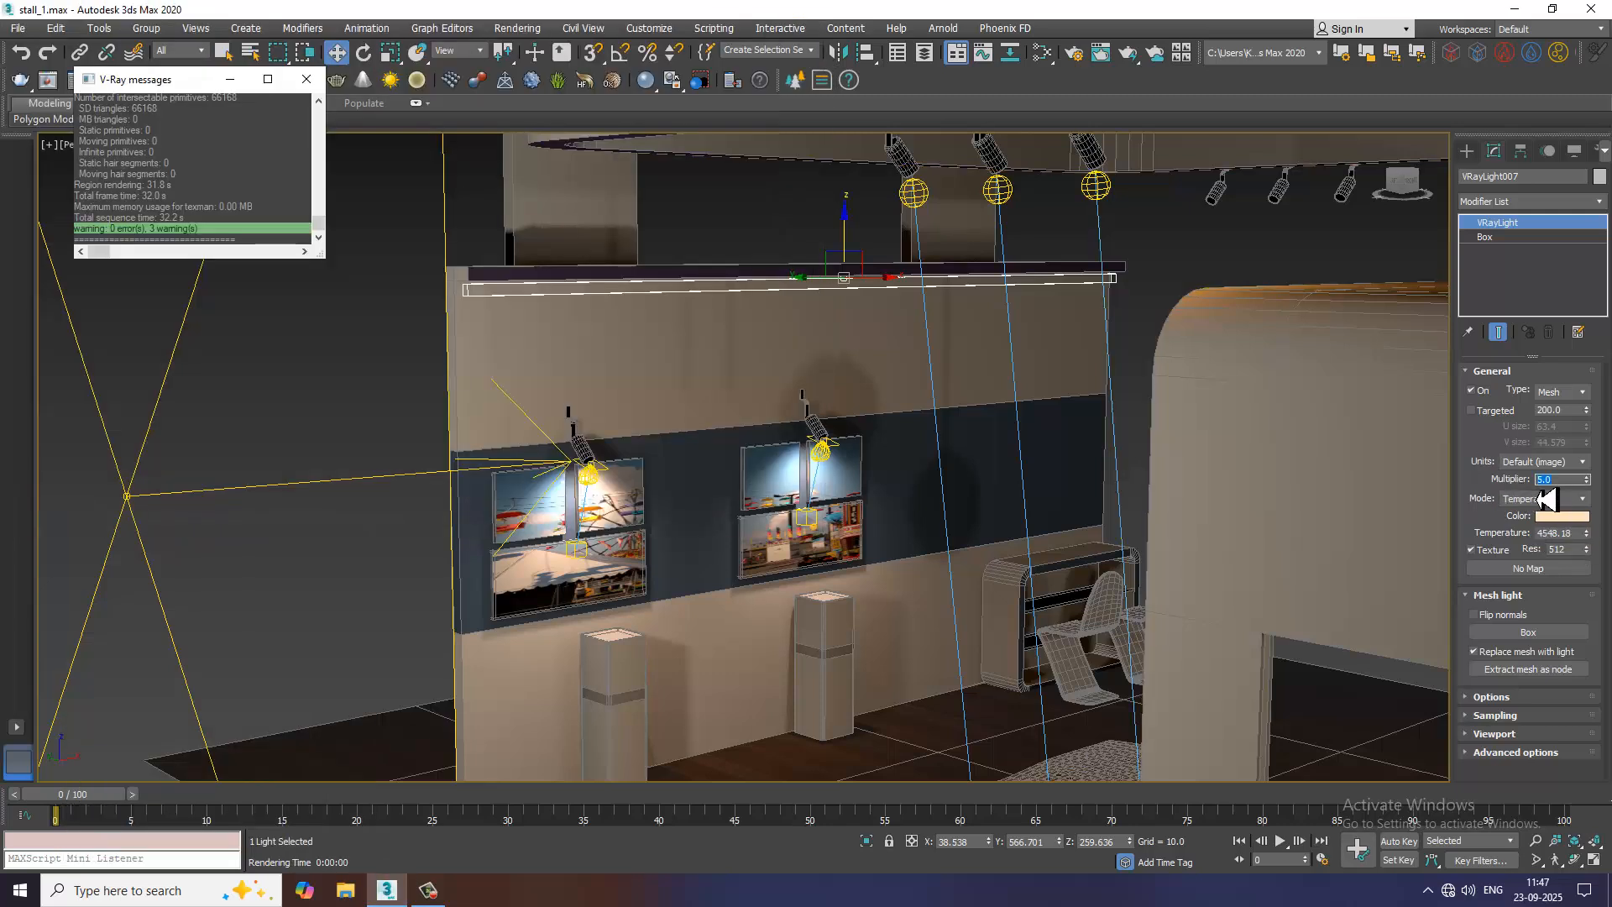
Set the wall strip light's multiplier to 3
key("Return")
scroll(965, 558, "down", 5)
middle_click_drag(979, 550, 990, 528, "alt")
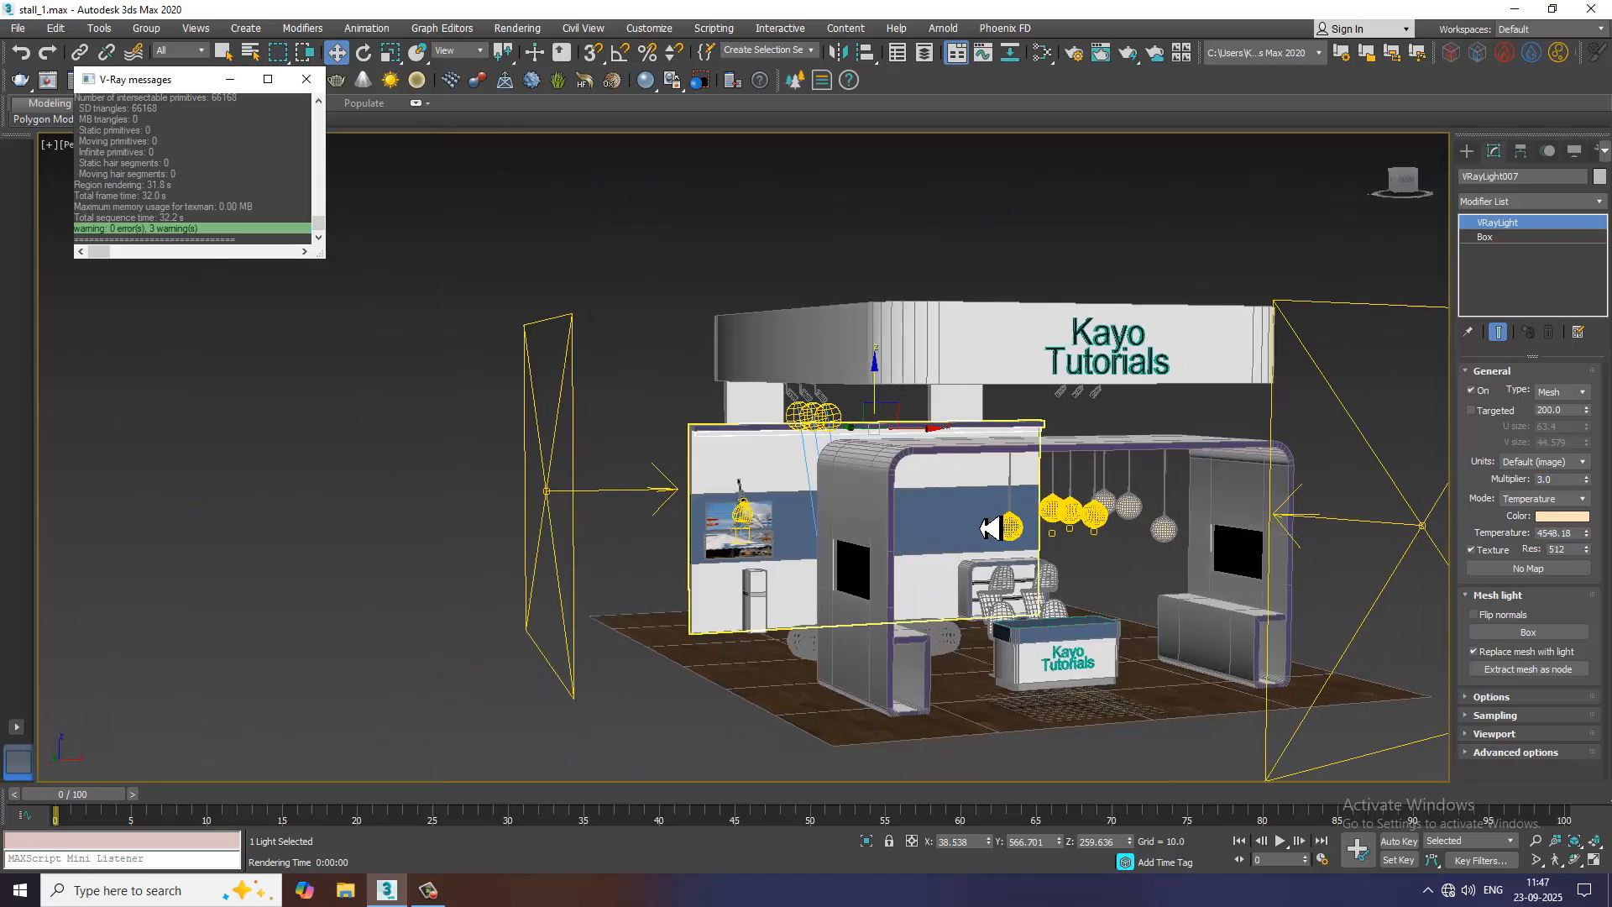
Set the multiplier of the pendant globe light at the picture-wall end of the row to 3
scroll(1014, 544, "up", 3)
left_click(1022, 545)
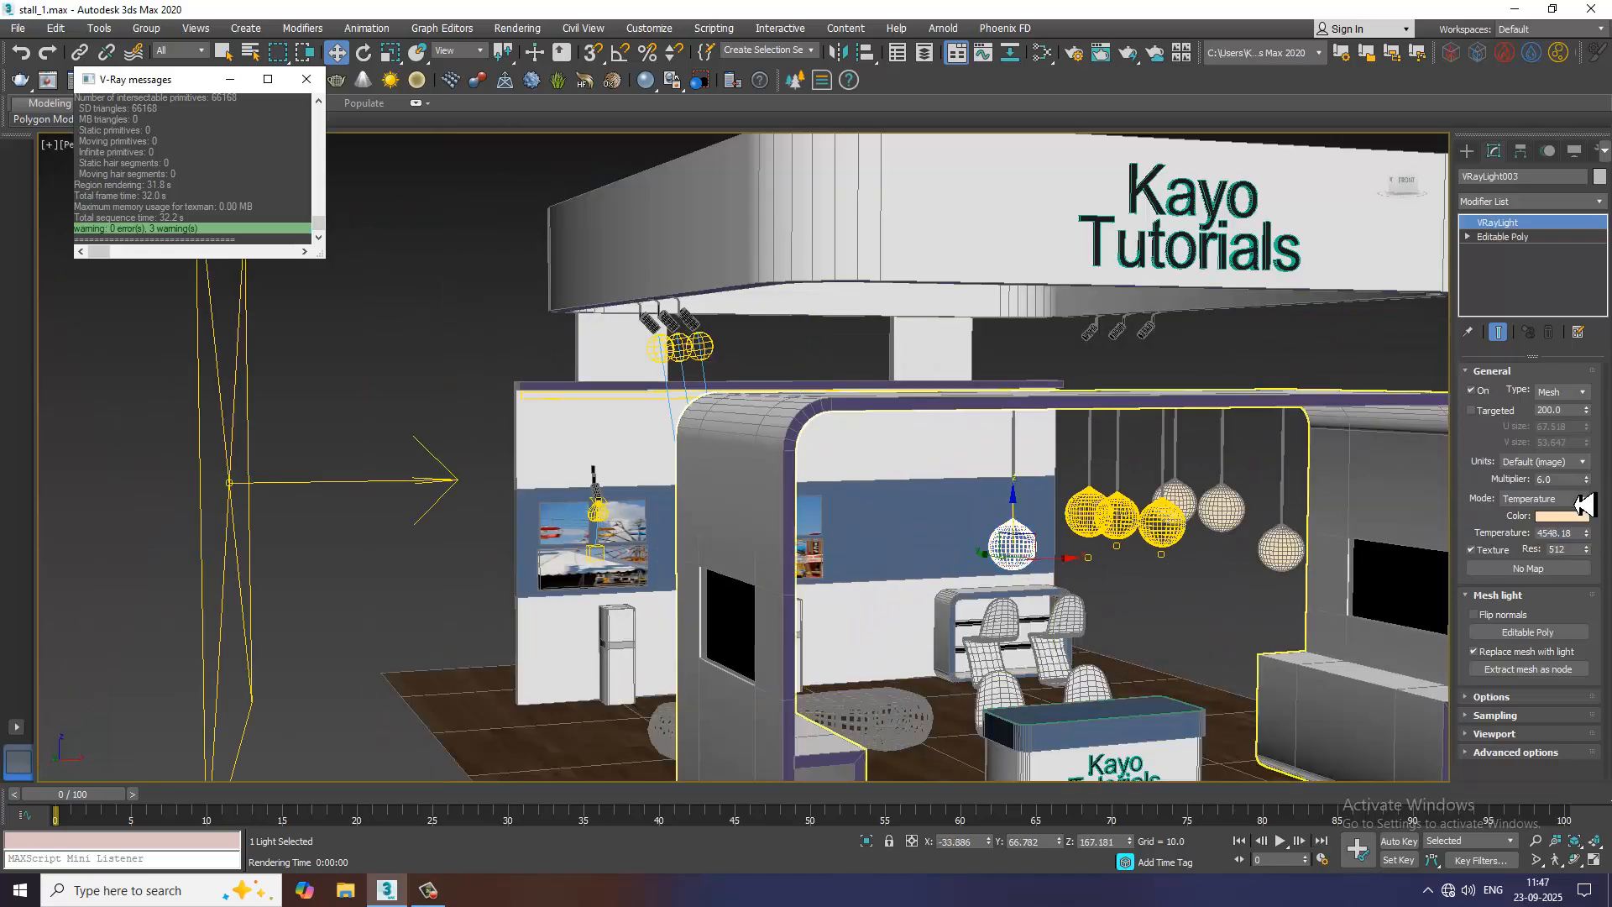
left_click(1564, 480)
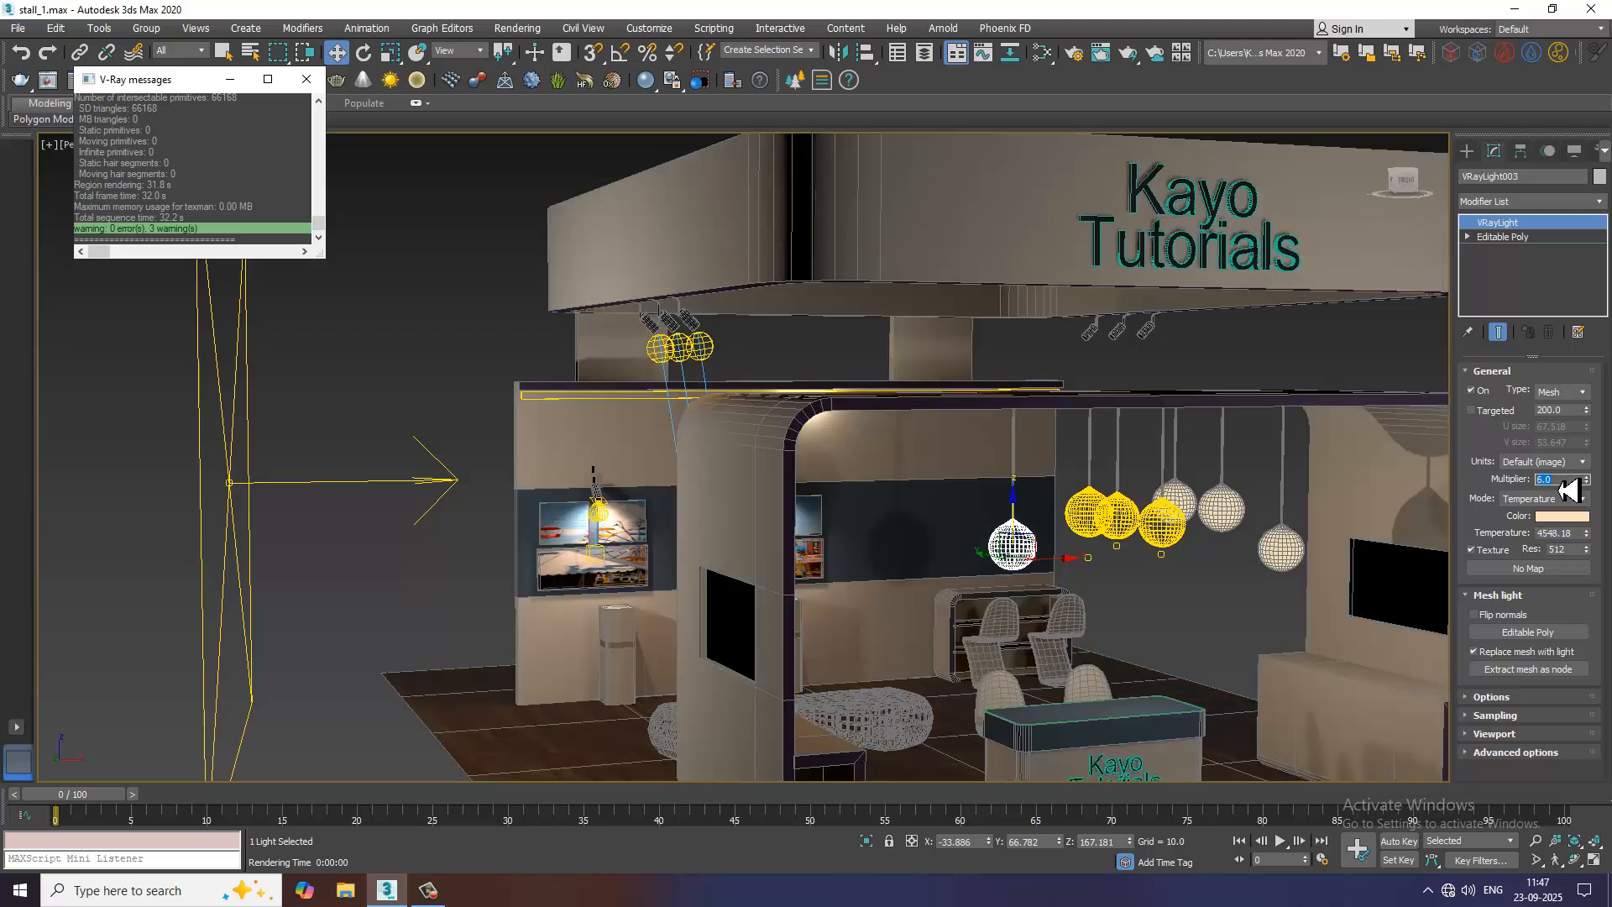
type("3")
key("Return")
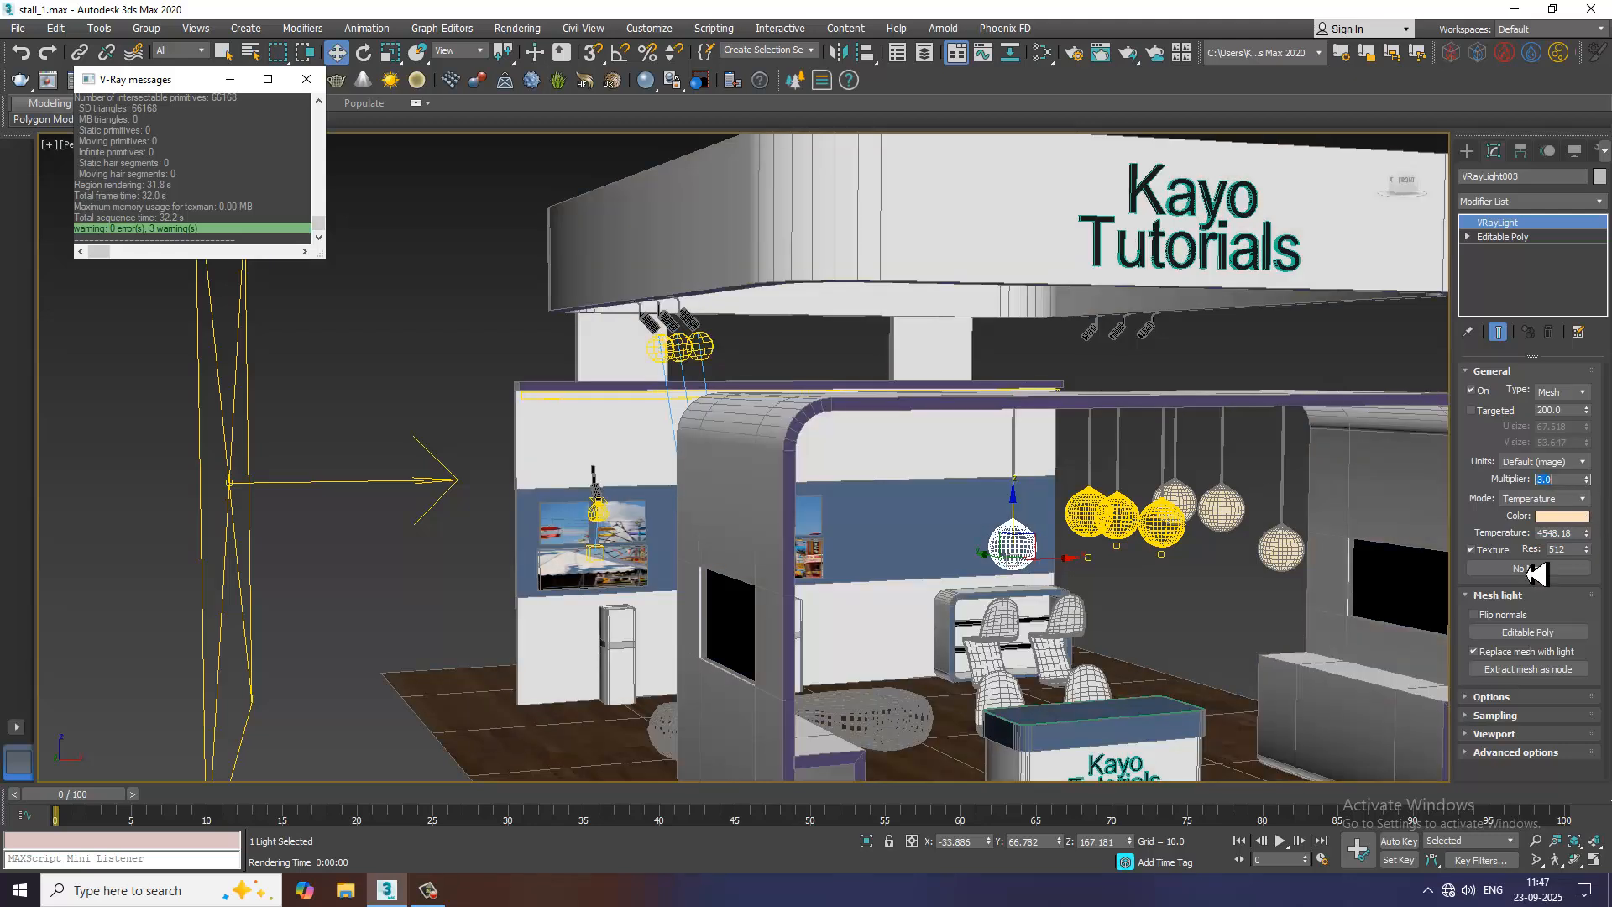
Set the multiplier of the other three pendant globe lights to 3, one light at a time
left_click(1088, 513)
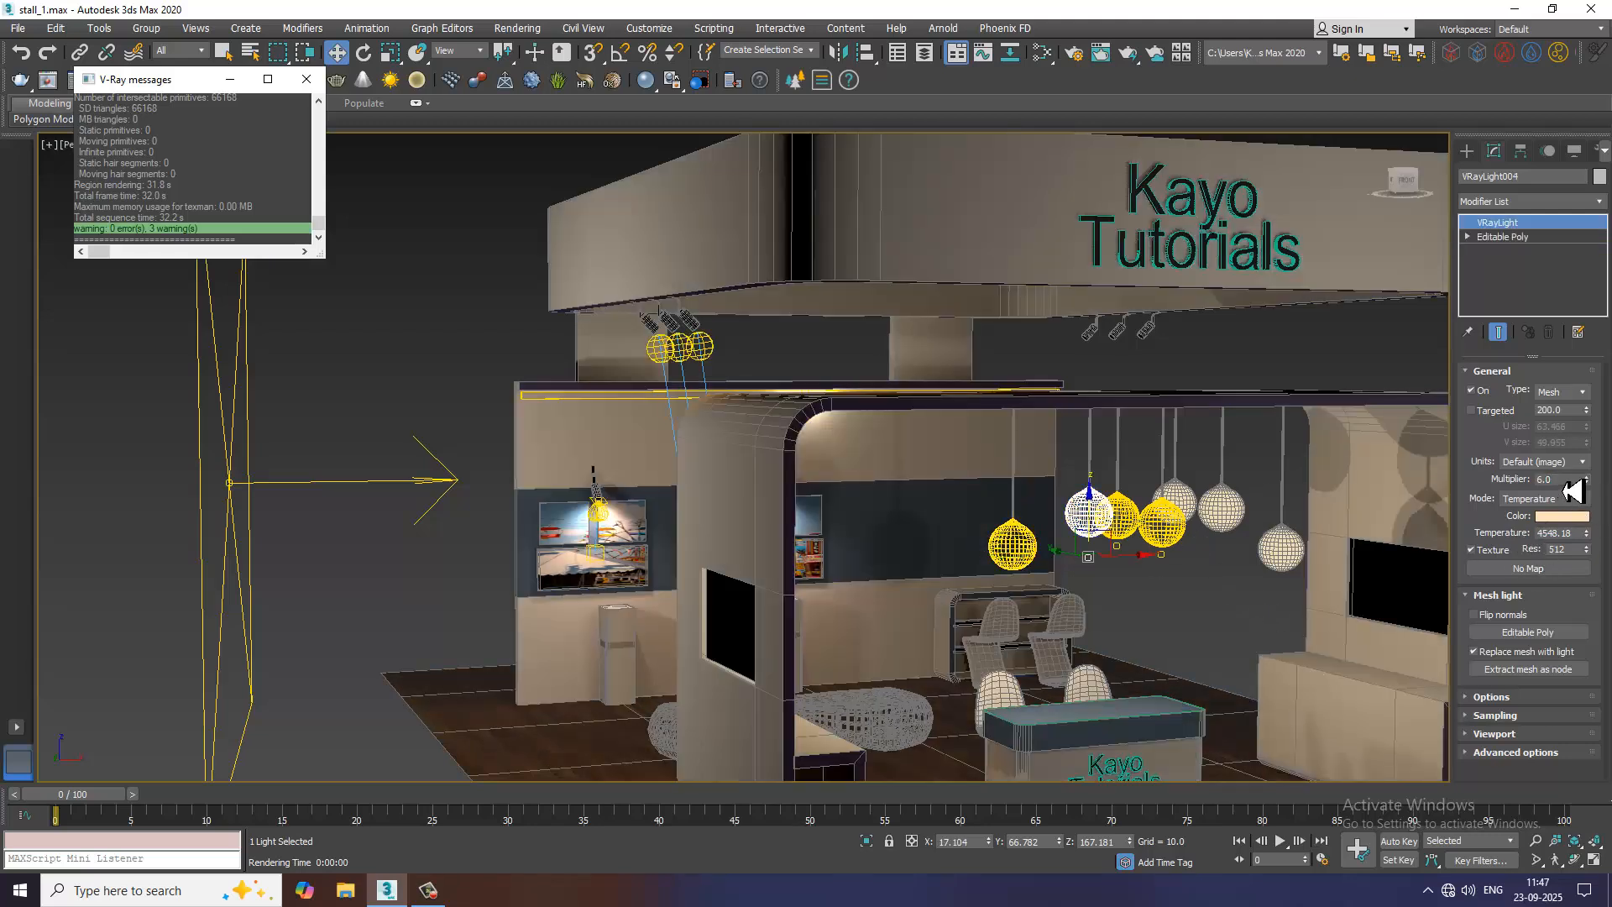
left_click_drag(1563, 484, 1476, 484)
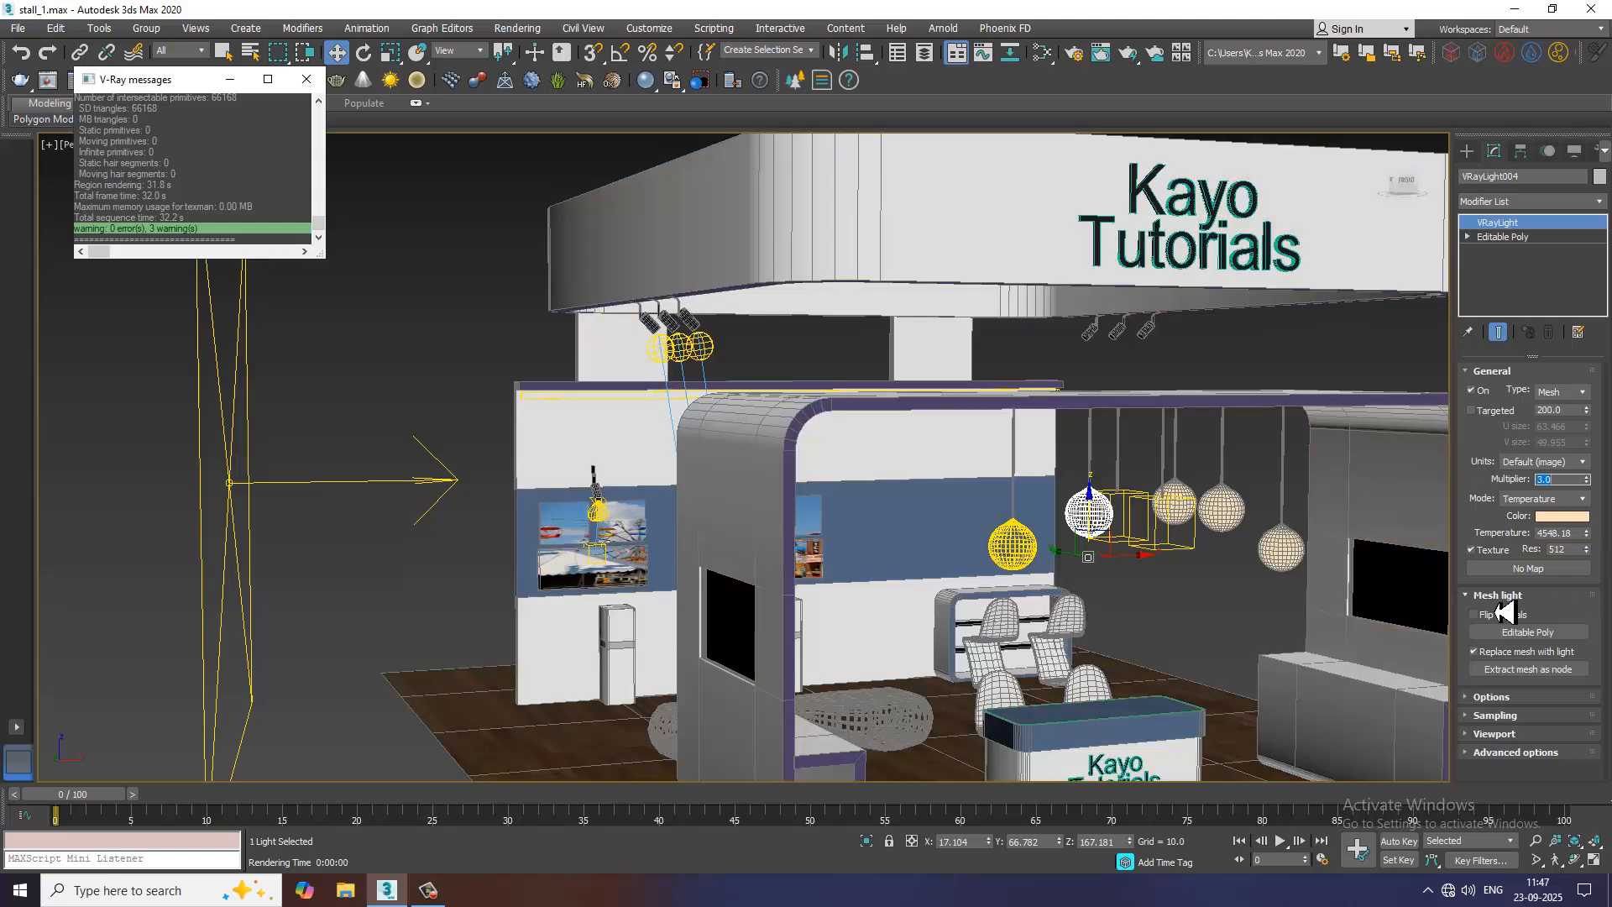
left_click(1121, 523)
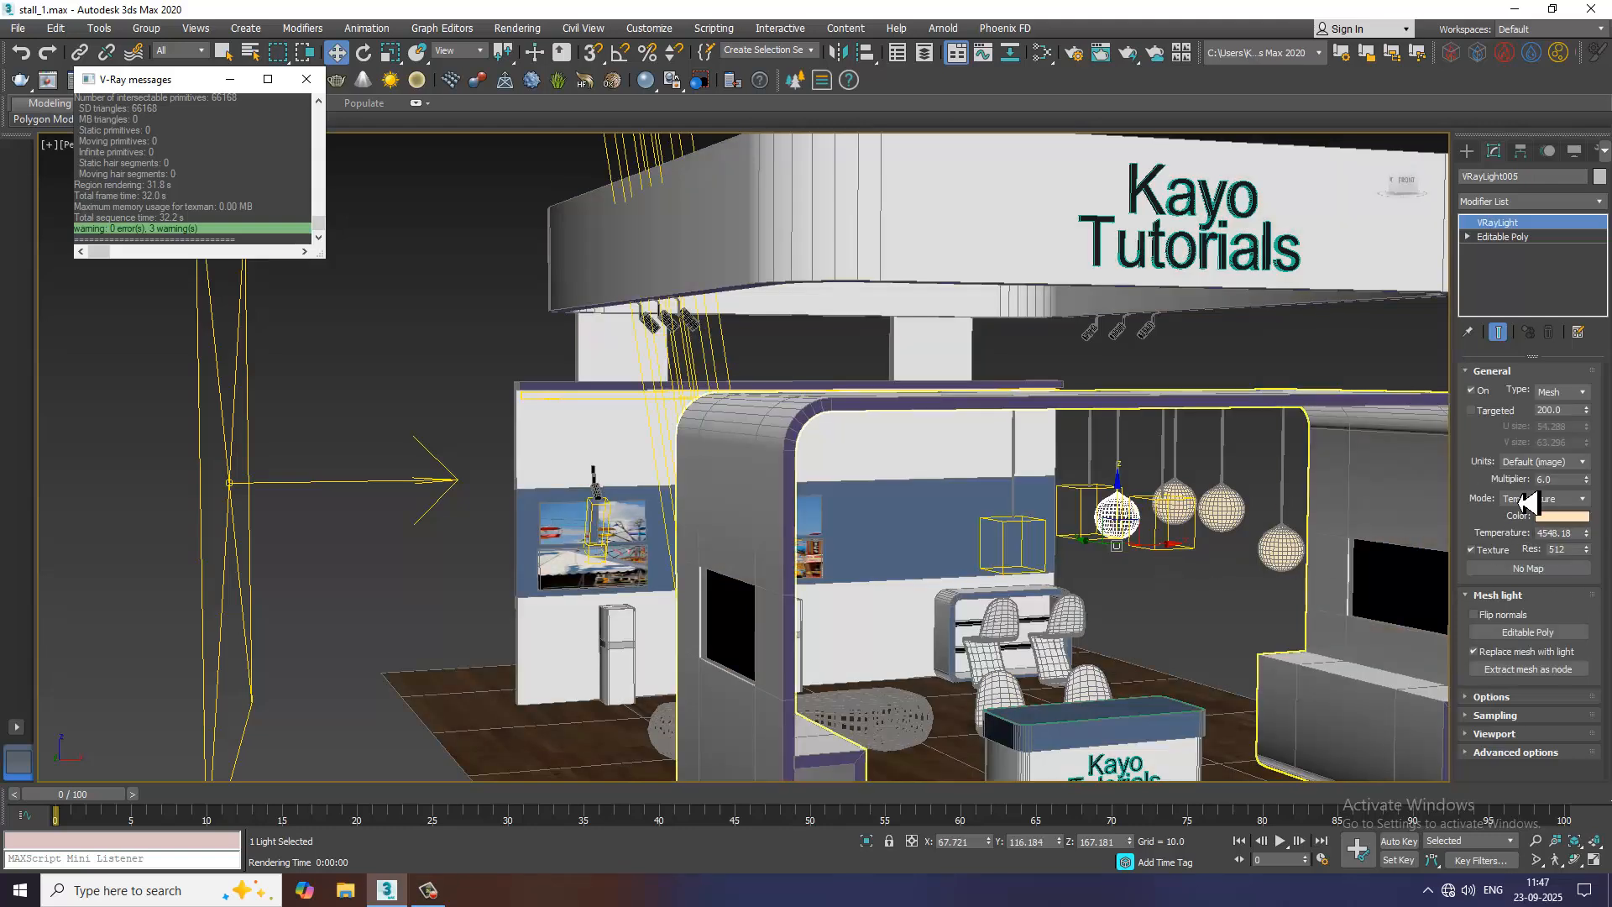
left_click_drag(1563, 479, 1526, 487)
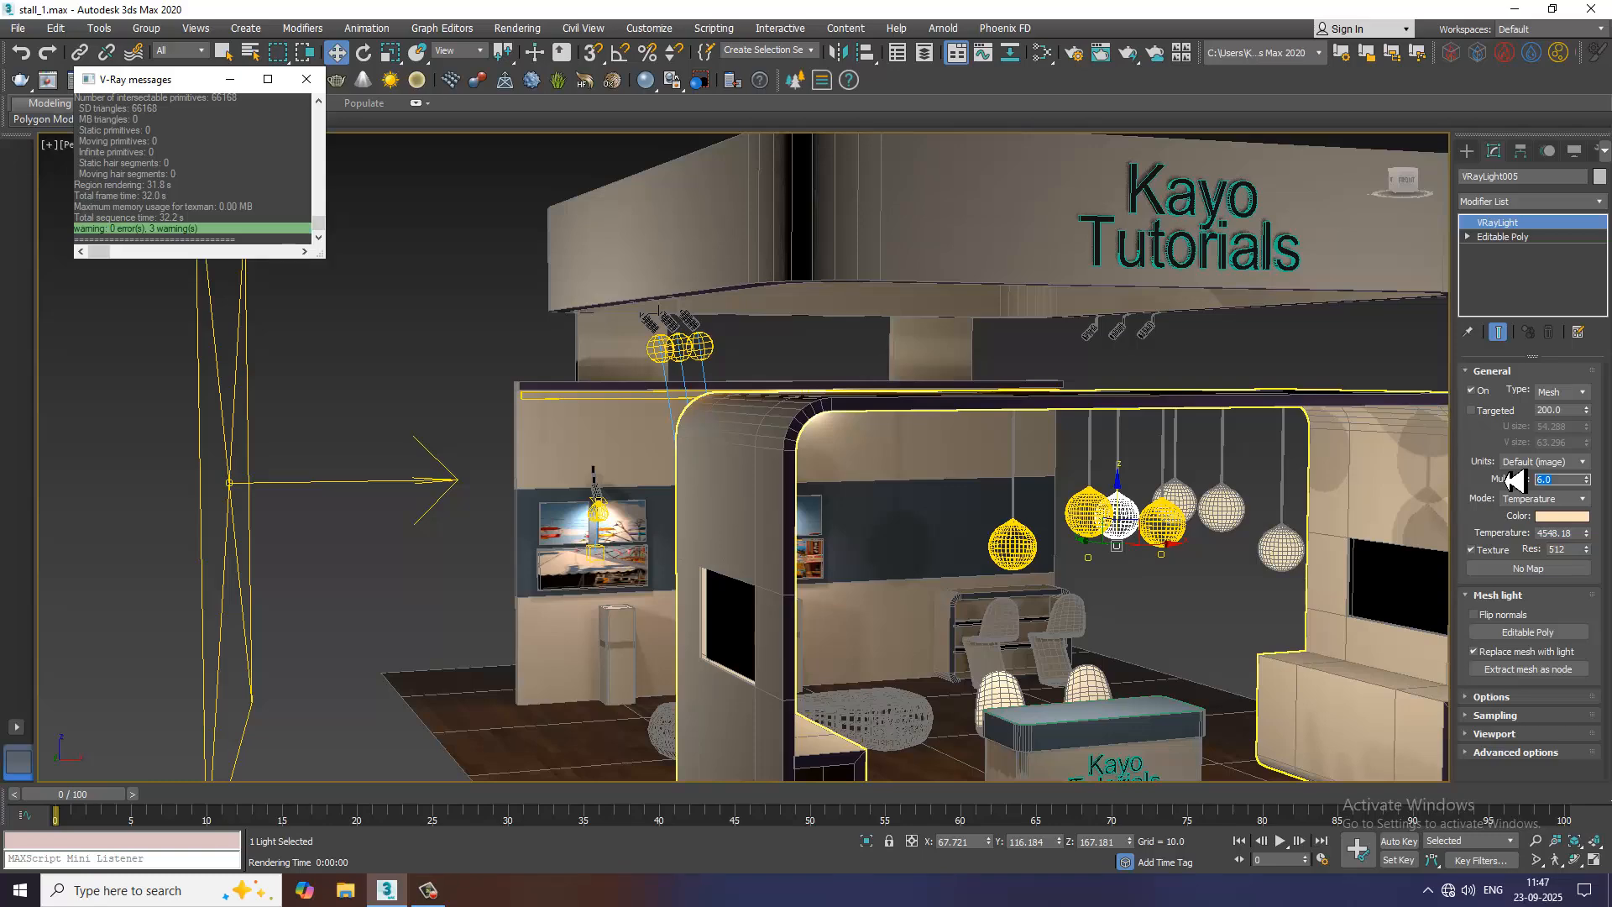
type("3")
key("Return")
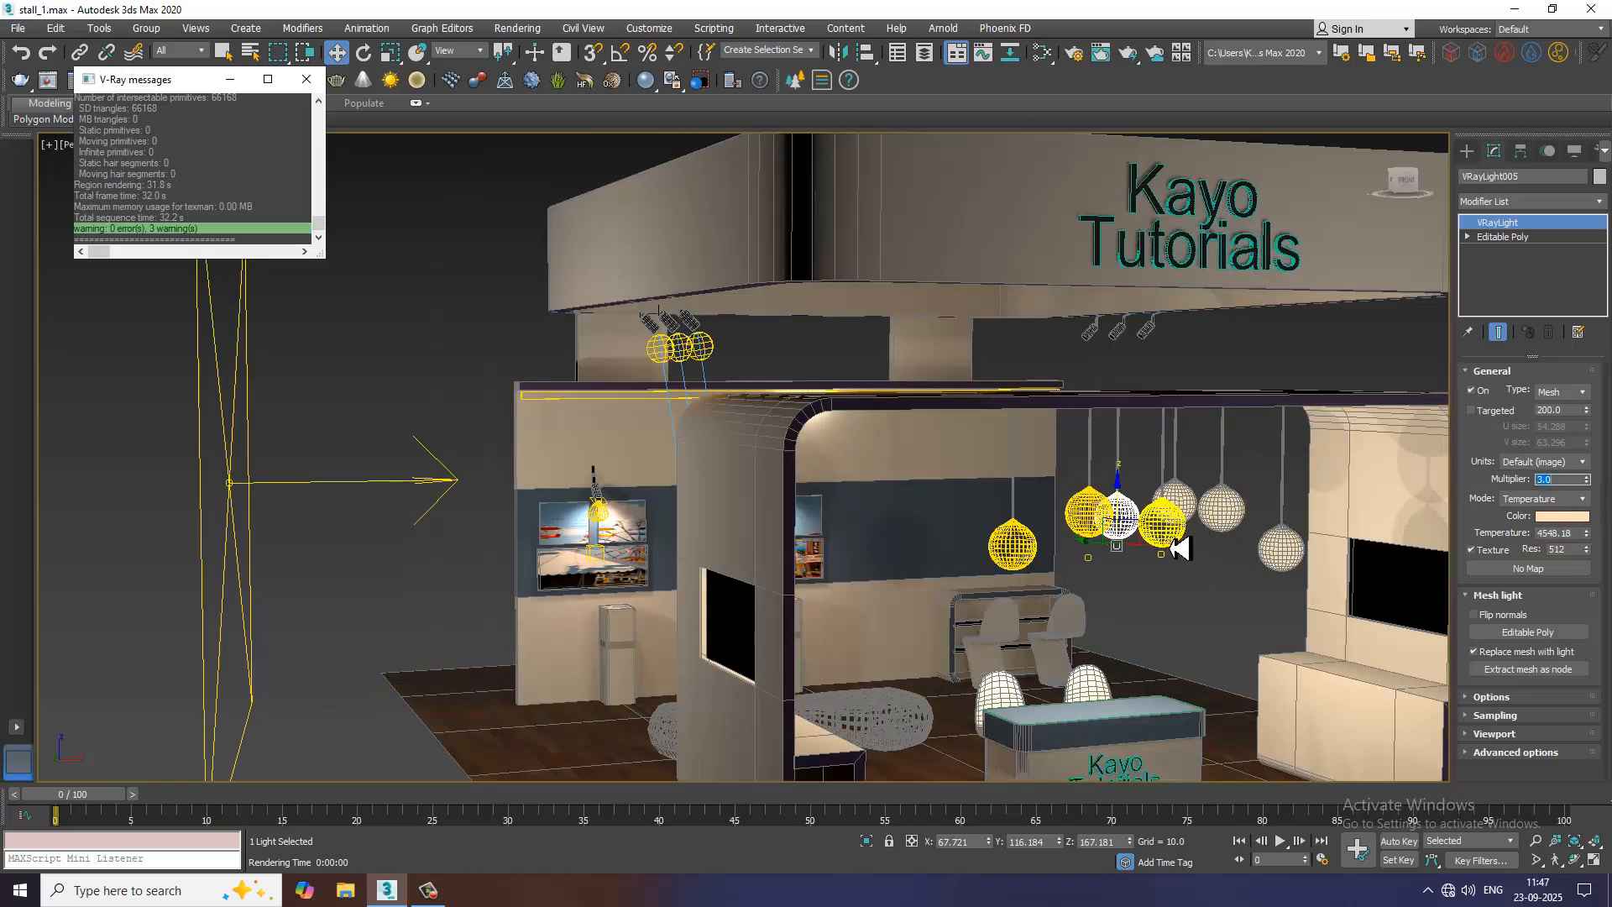
left_click(1165, 527)
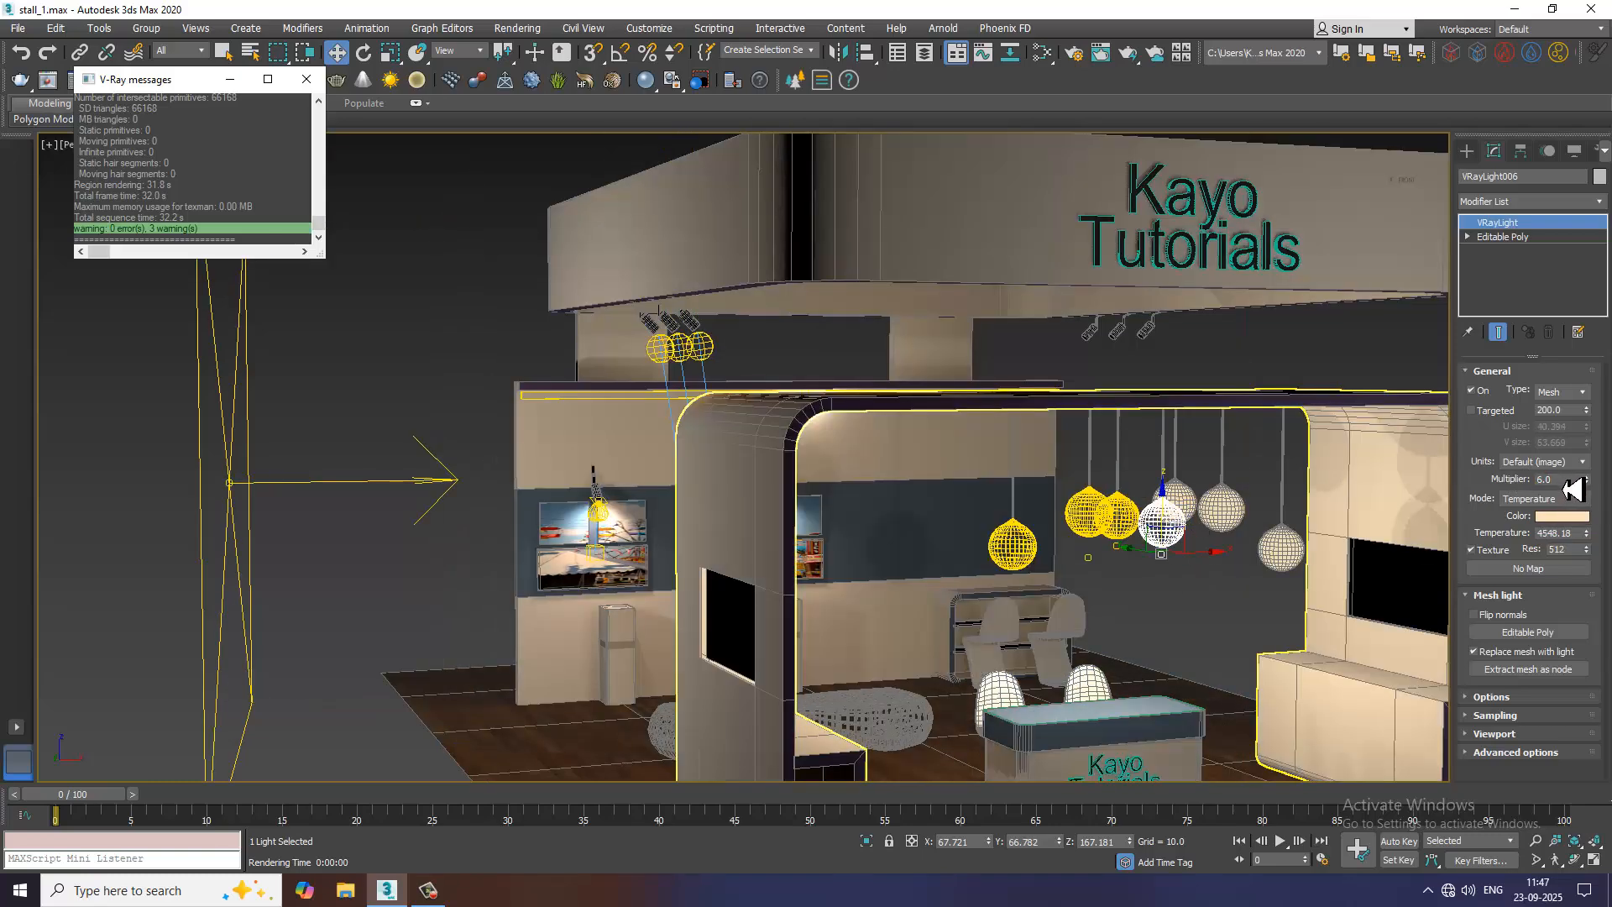
left_click_drag(1566, 488, 1516, 487)
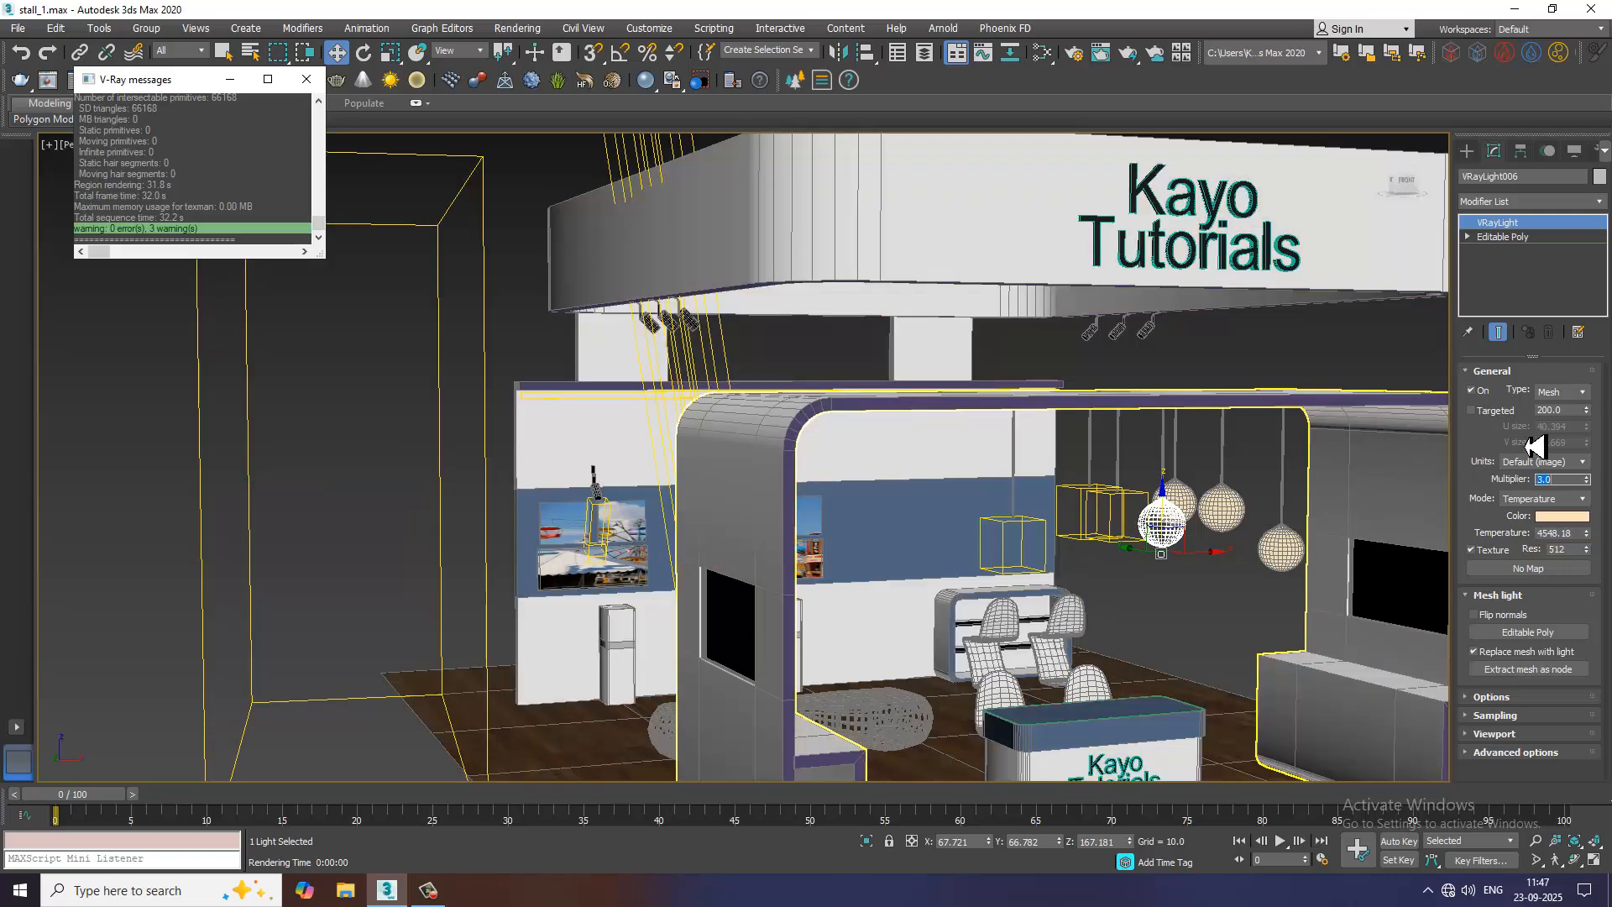
Try to detach the globe polygons from the middle one of the three unlit pendants
left_click(1219, 525)
middle_click_drag(1222, 527, 1066, 515, "alt")
scroll(1060, 522, "up", 3)
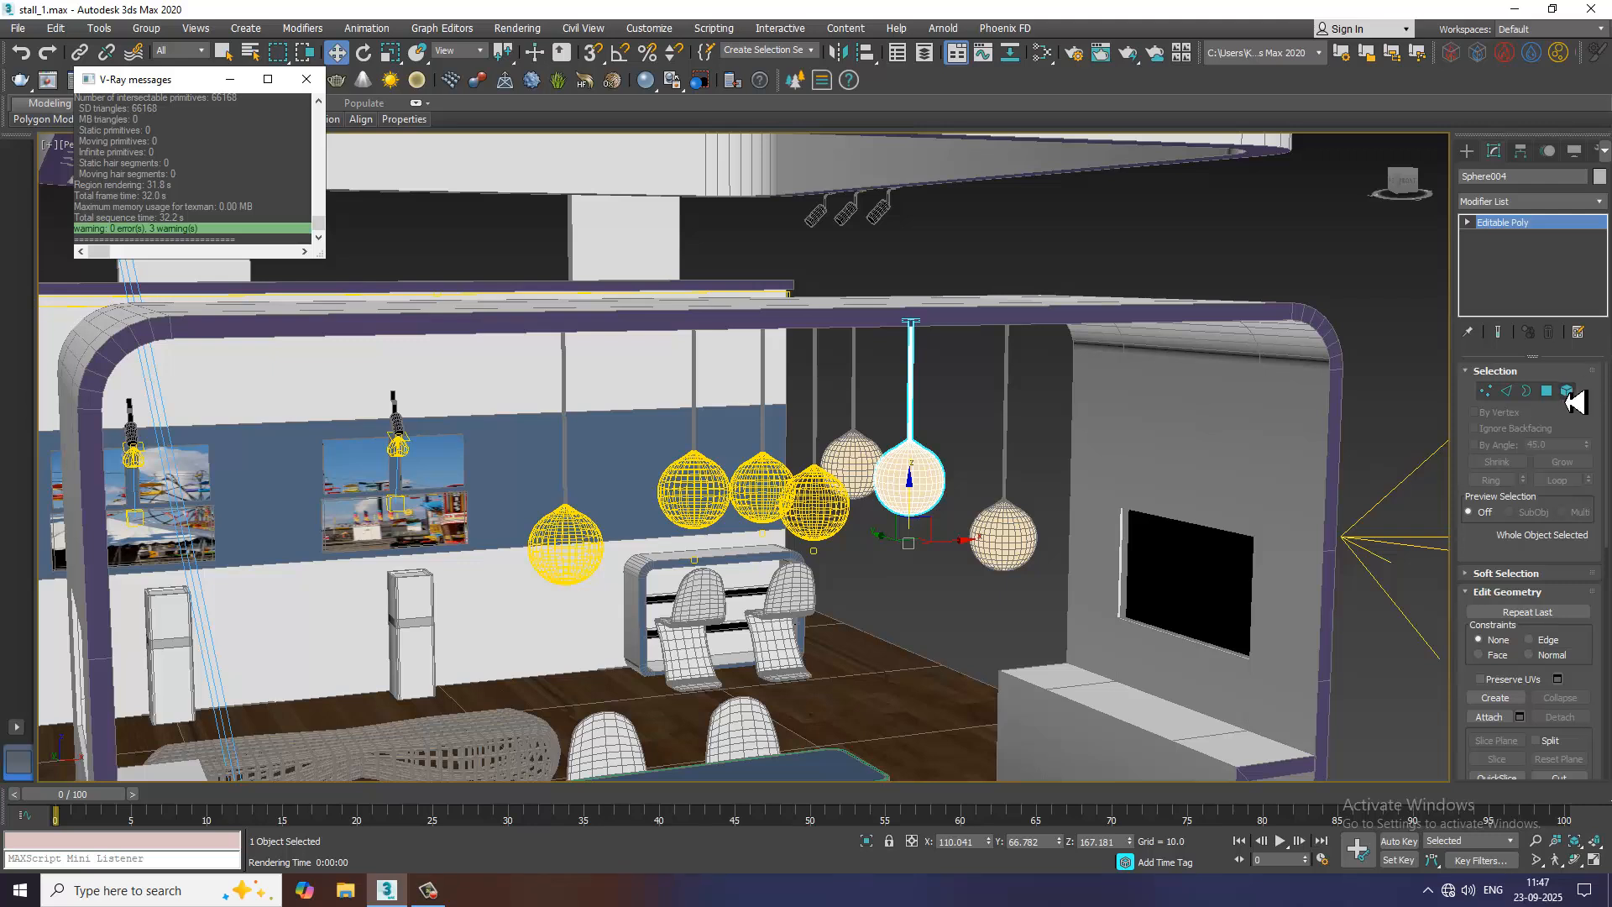
left_click(1546, 390)
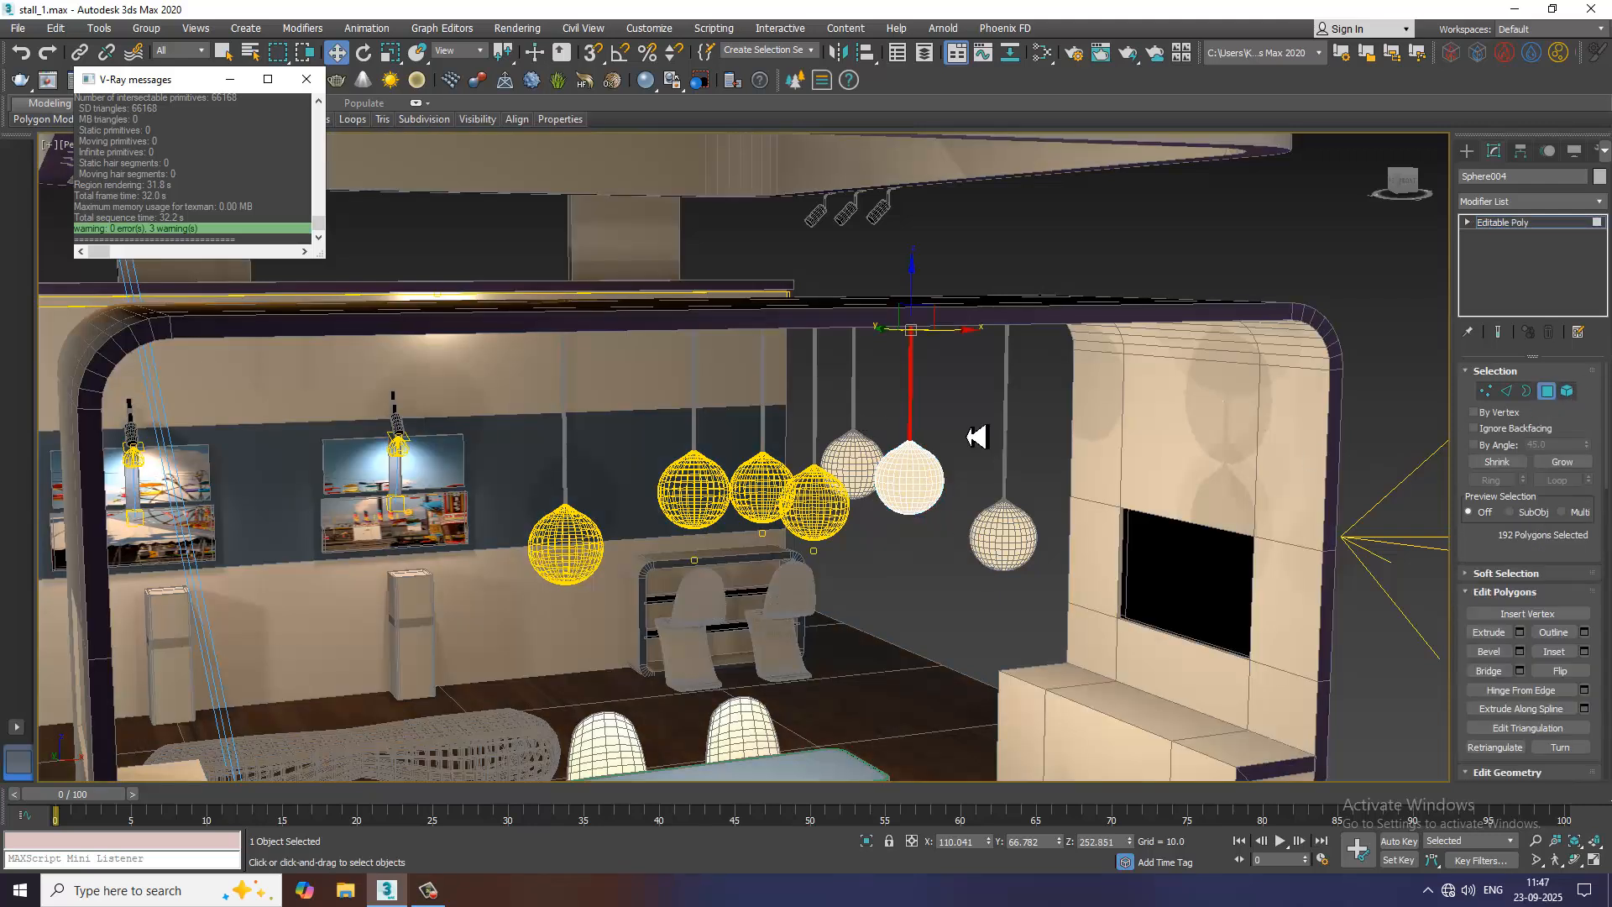
key("ctrl+a")
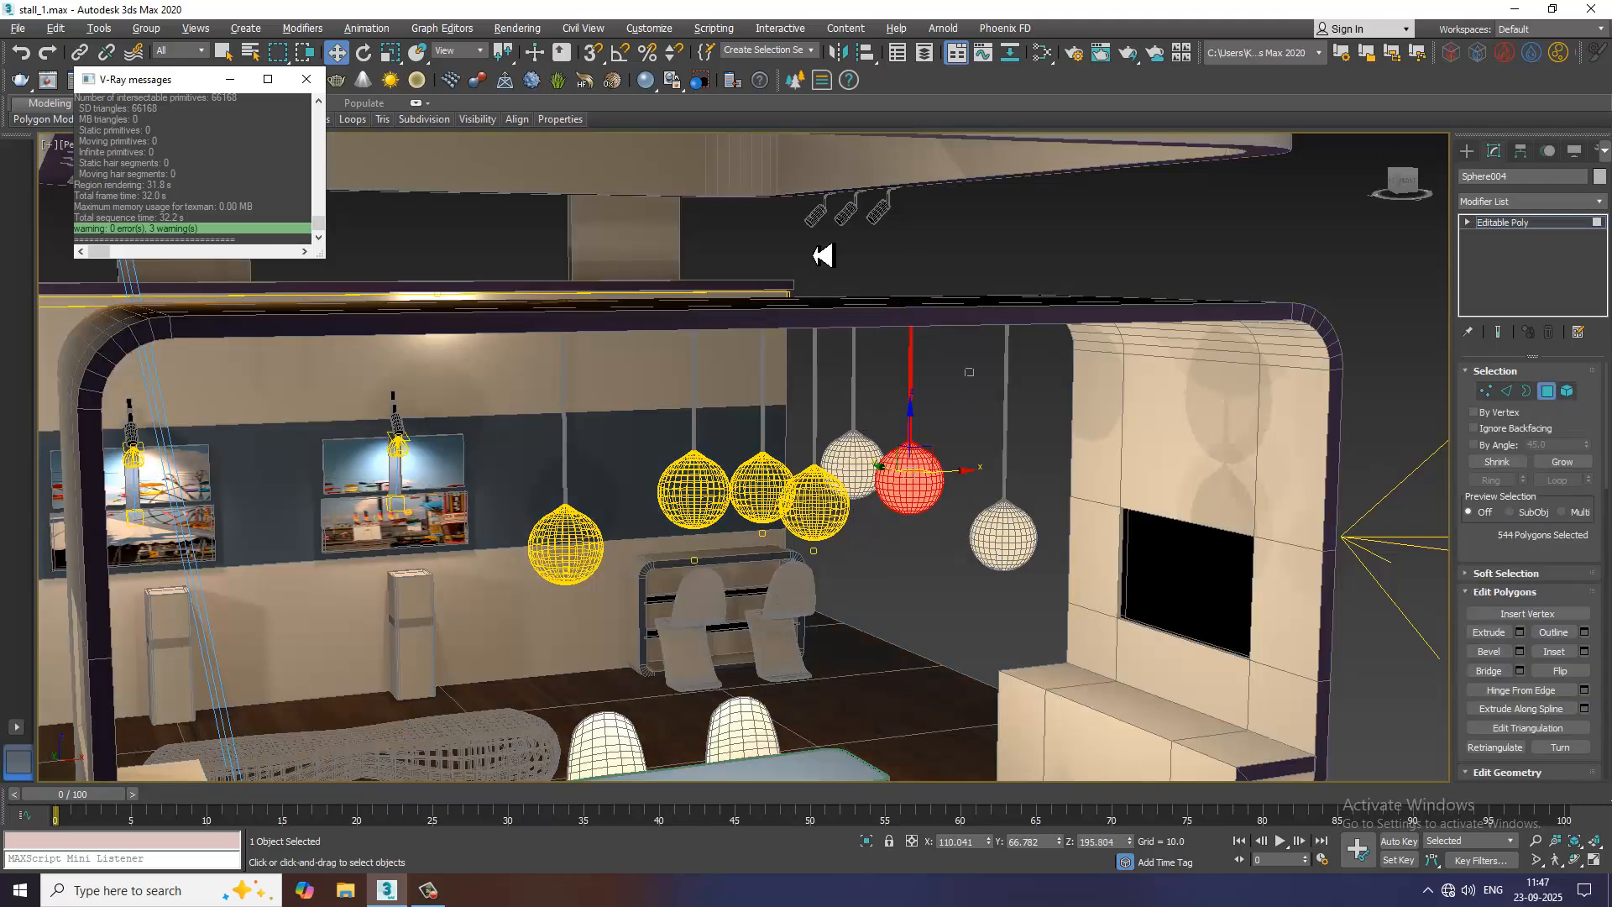
left_click_drag(823, 255, 839, 281, "alt")
scroll(1515, 557, "down", 3)
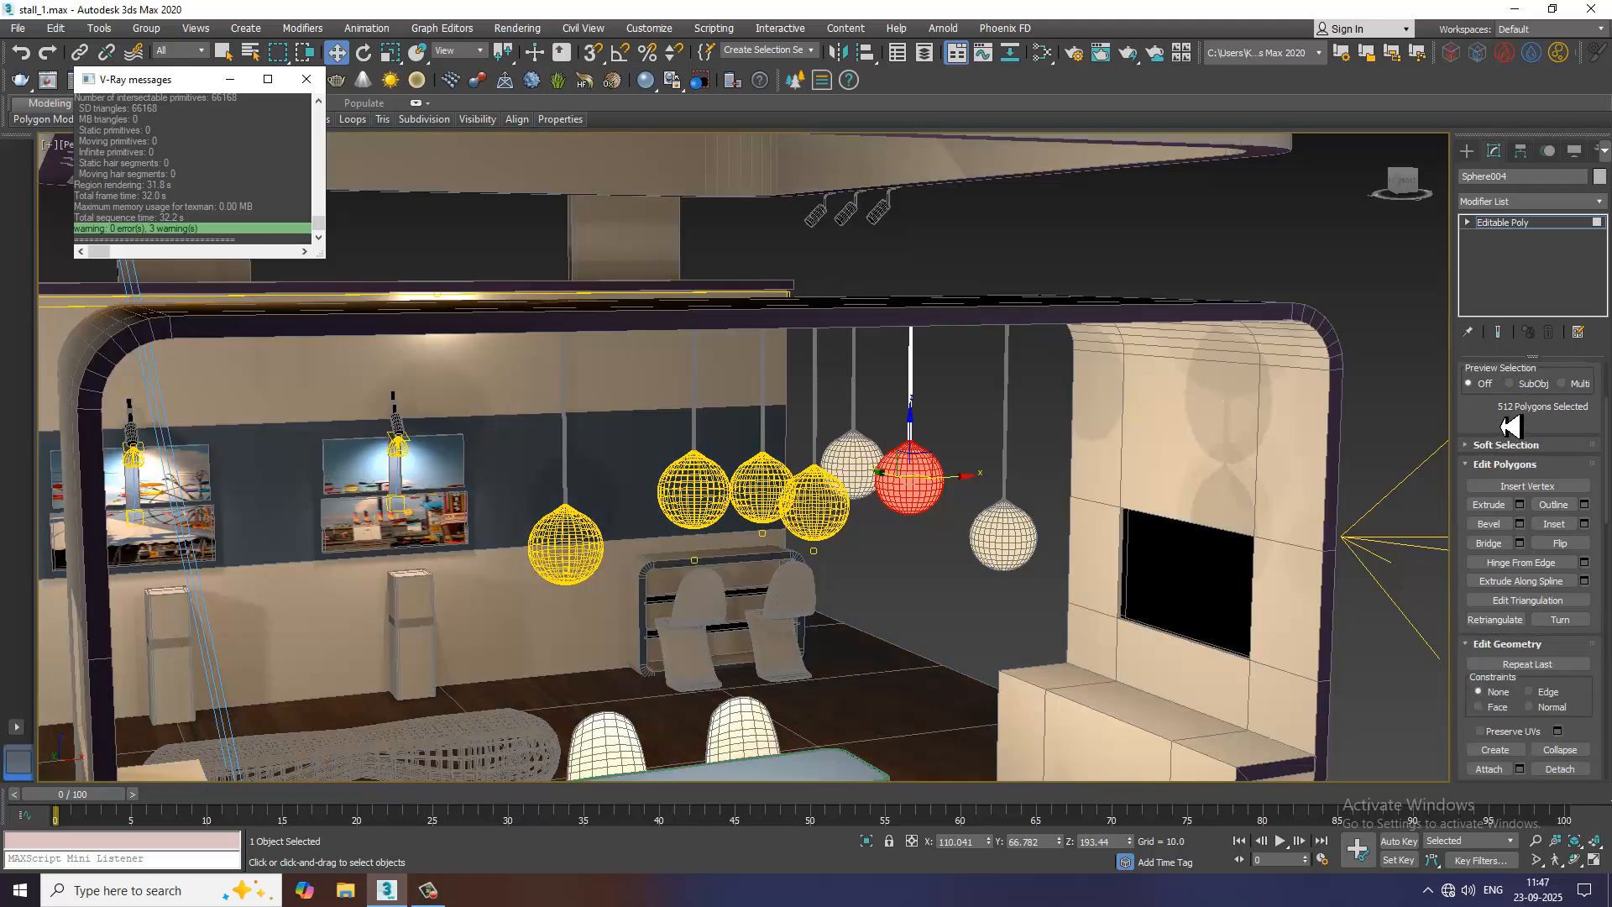
left_click(1560, 769)
left_click(860, 452)
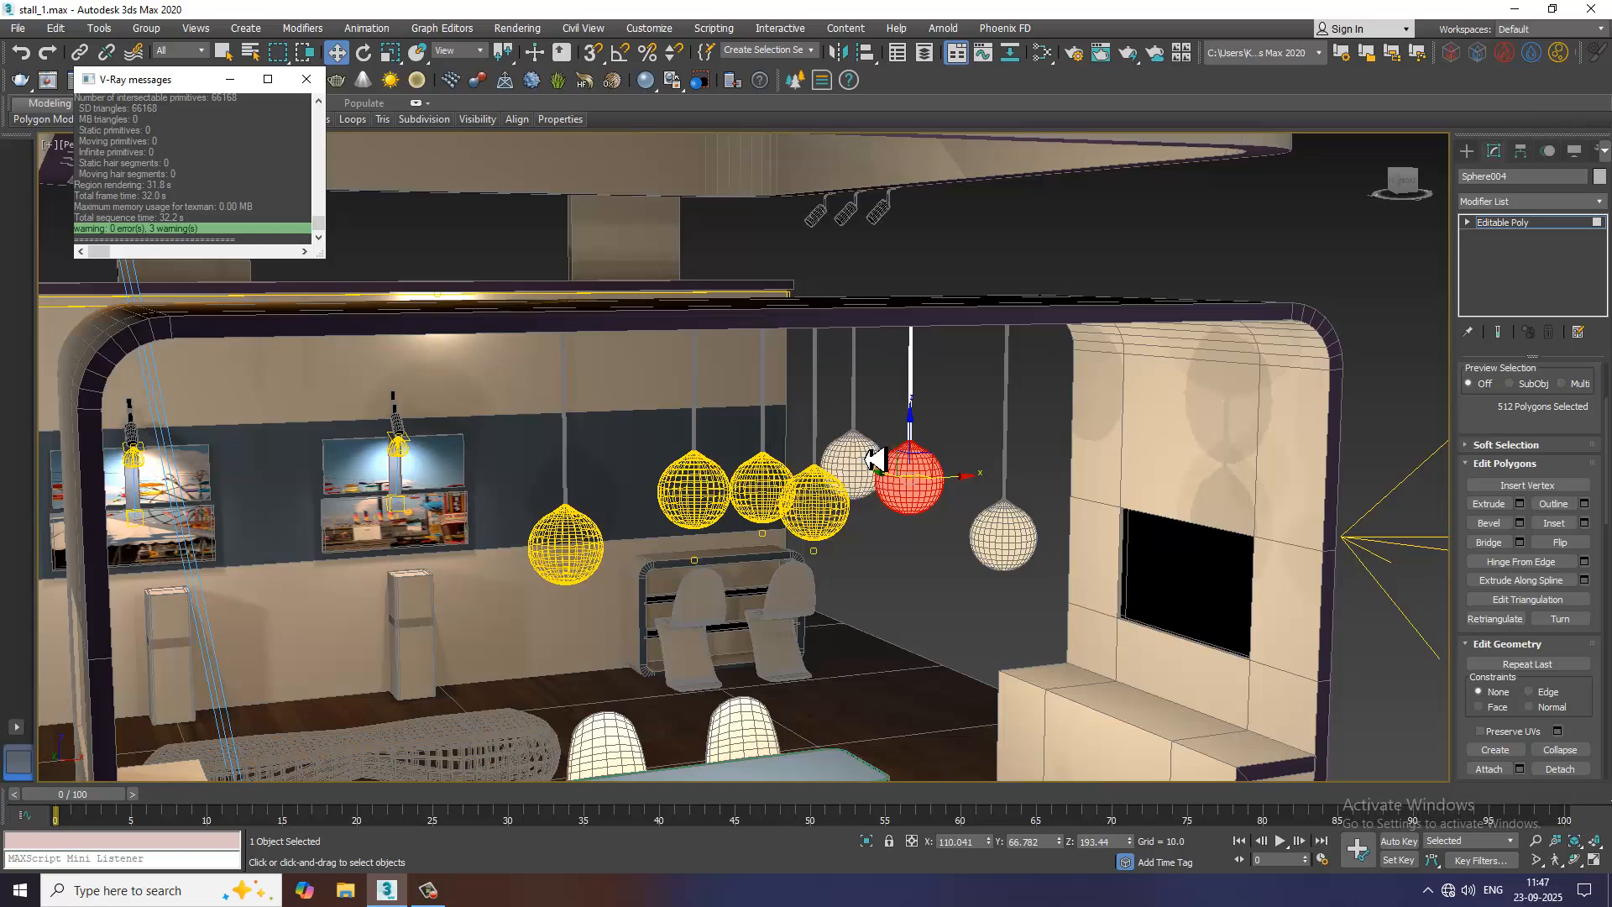
left_click(1510, 223)
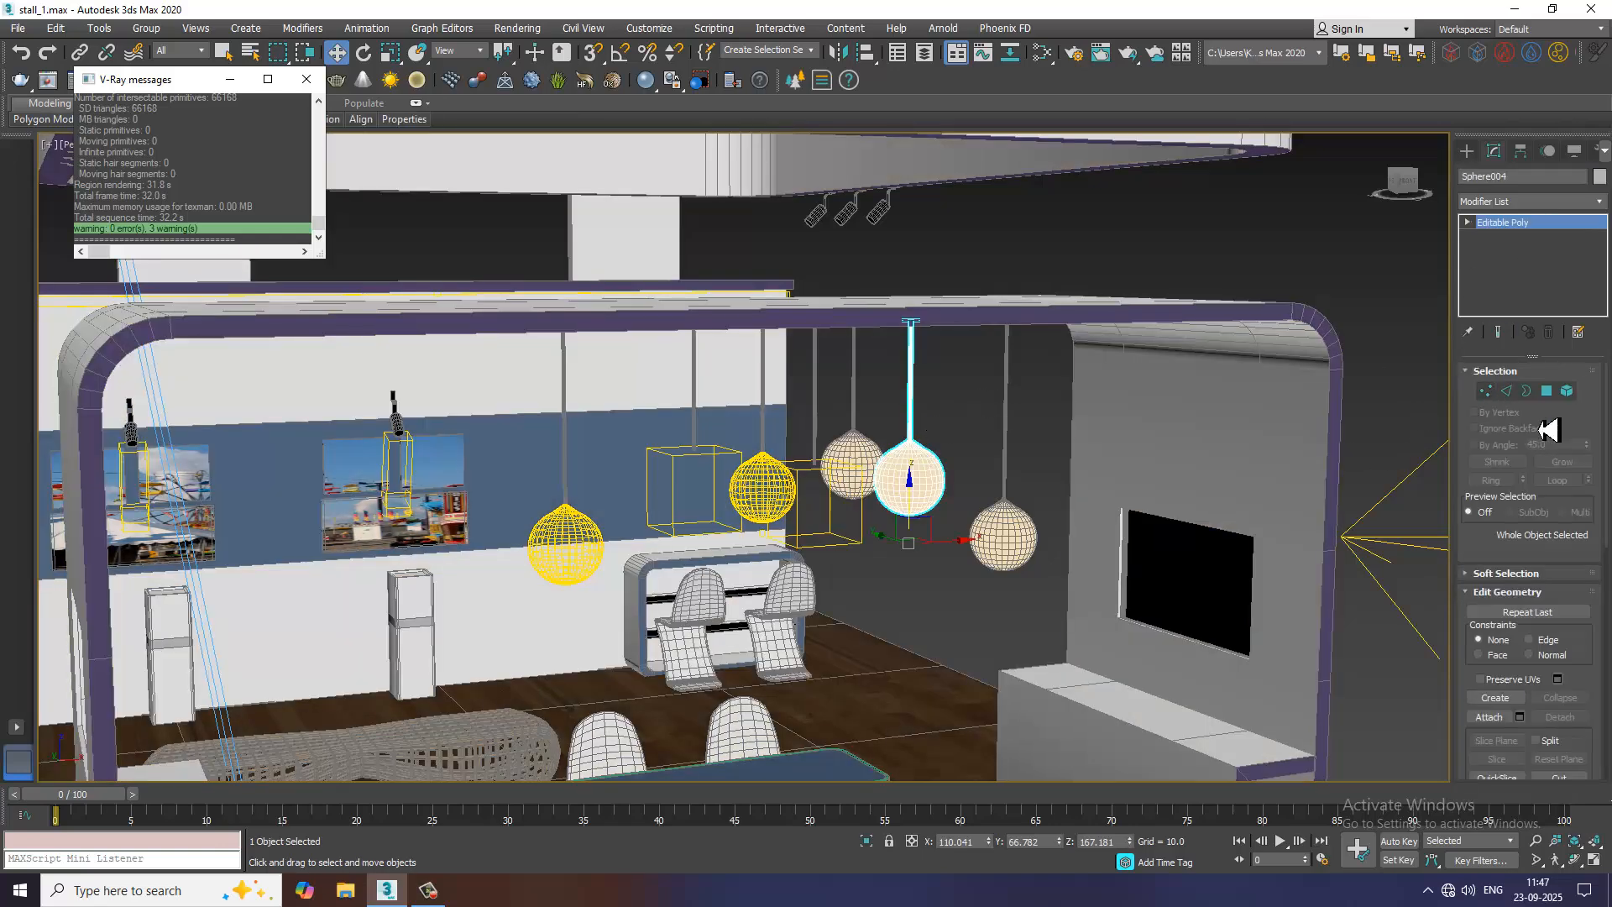
Select the globe polygons of the middle unlit pendant and detach them from its cord as a separate object
left_click(1547, 390)
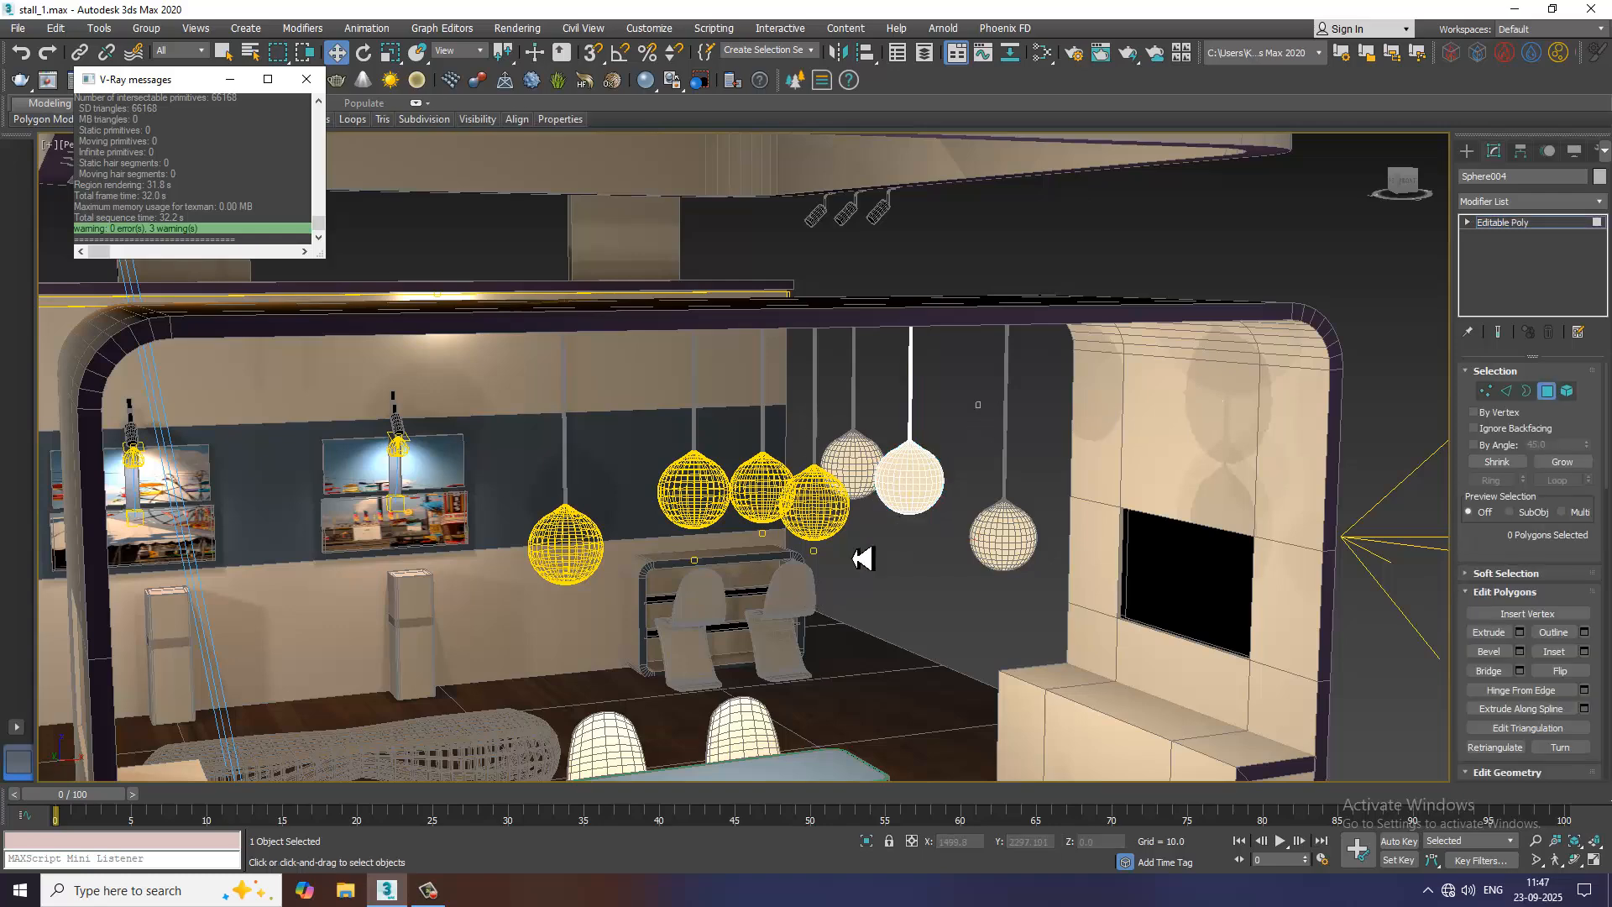
mouse_move(862, 559)
left_mouse_down()
mouse_move(1026, 373)
mouse_move(875, 394)
left_mouse_up()
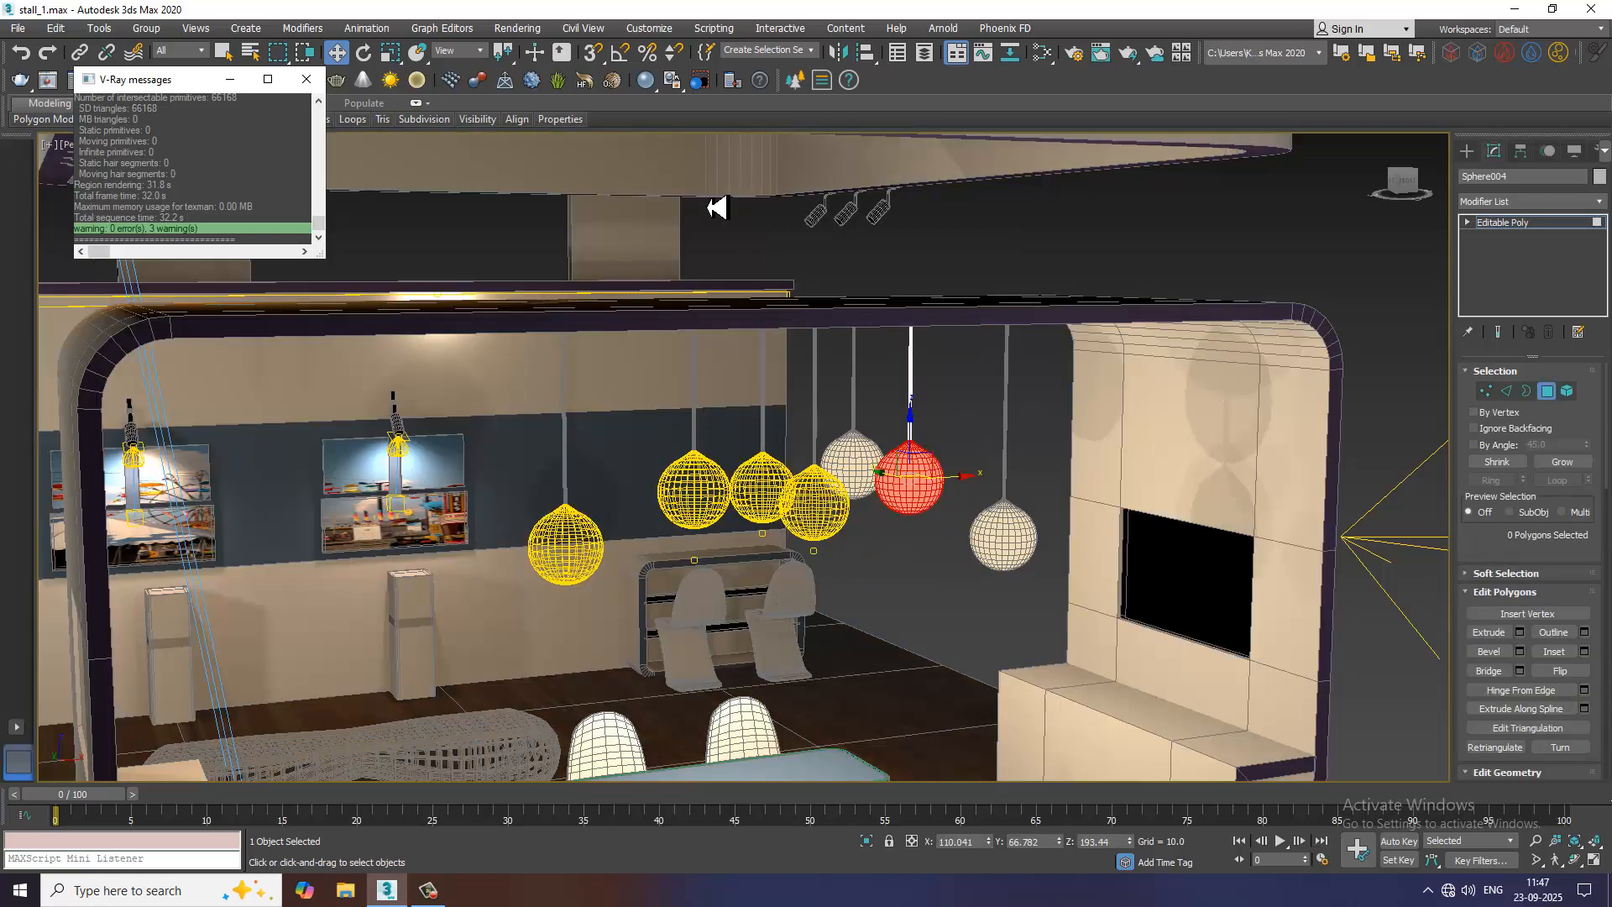
left_click(716, 207)
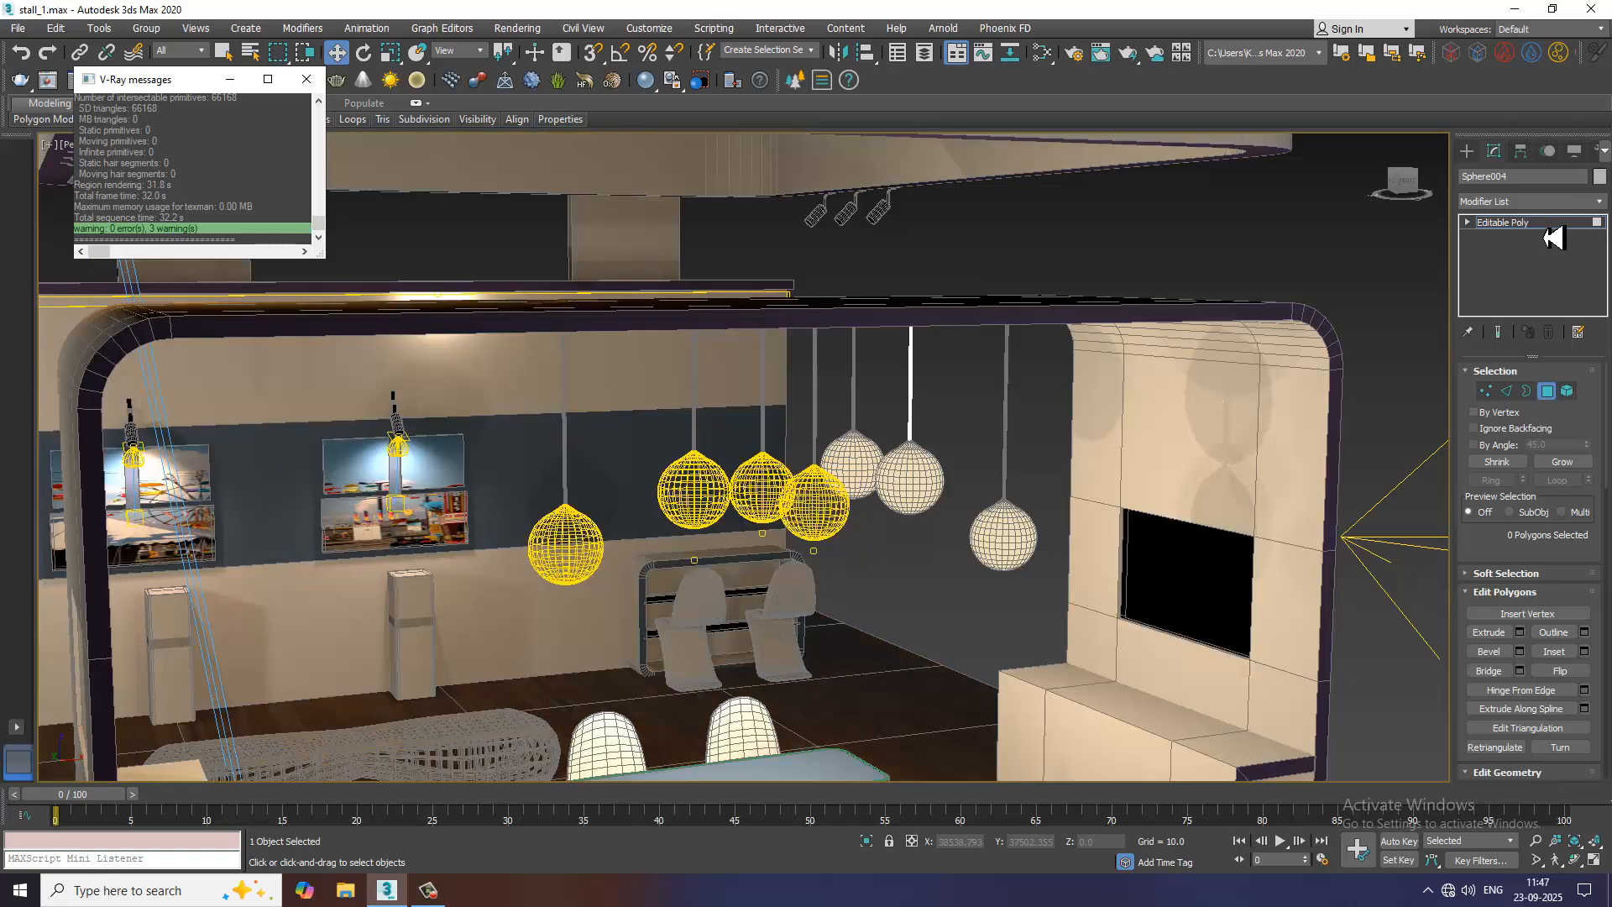
left_click(1549, 229)
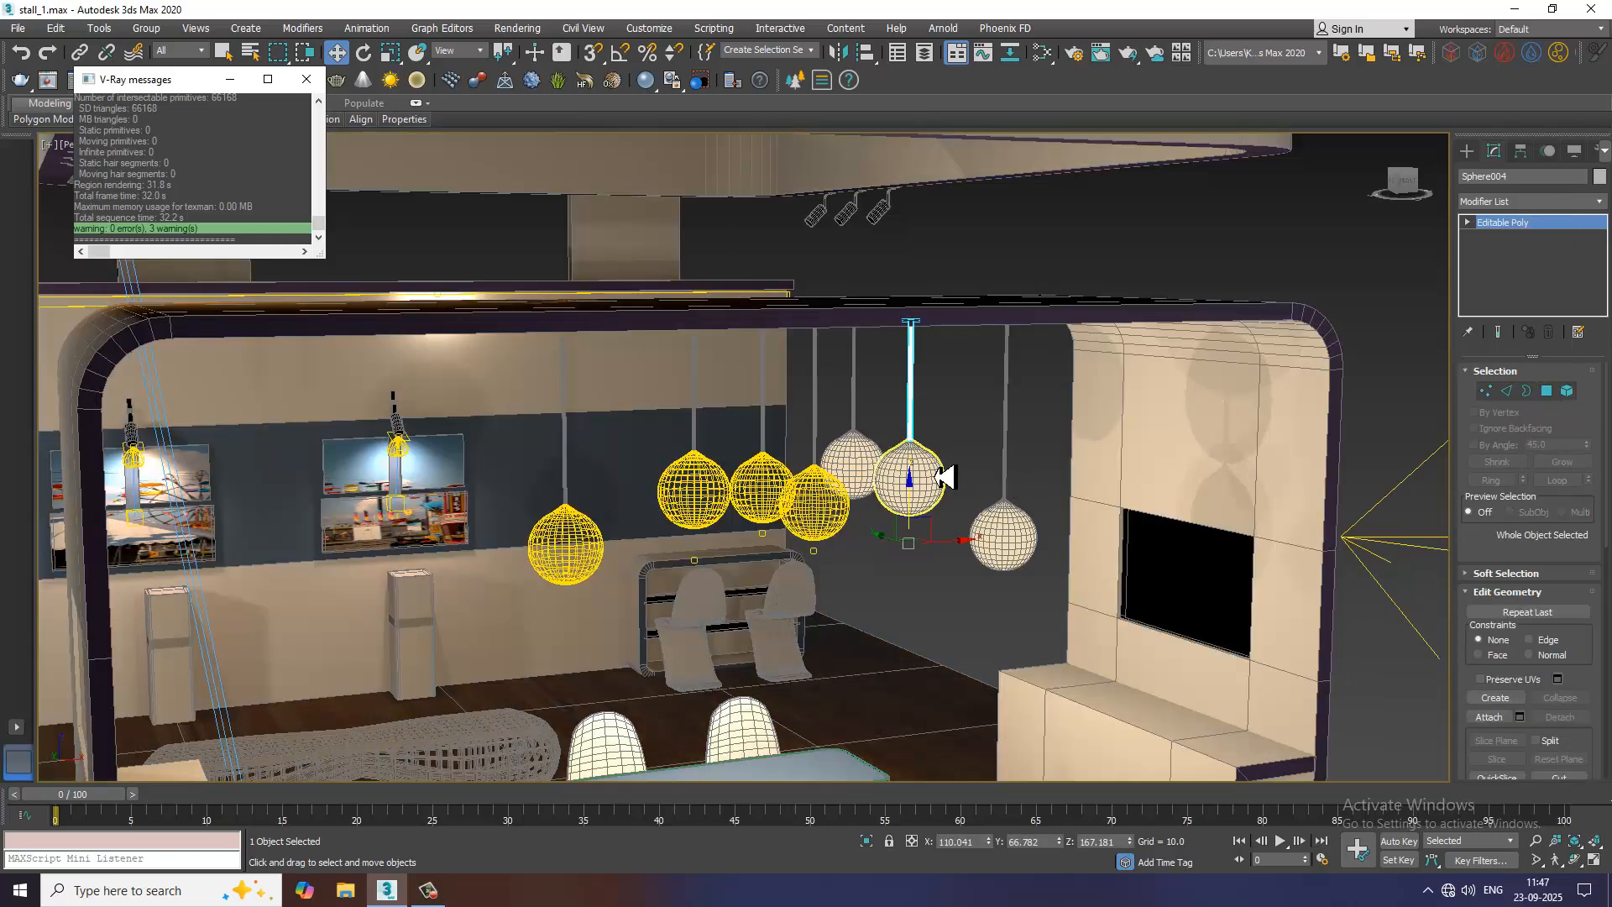
Create a V-Ray plane light on the floor near the table and raise it to about Z 62.6
left_click(1467, 150)
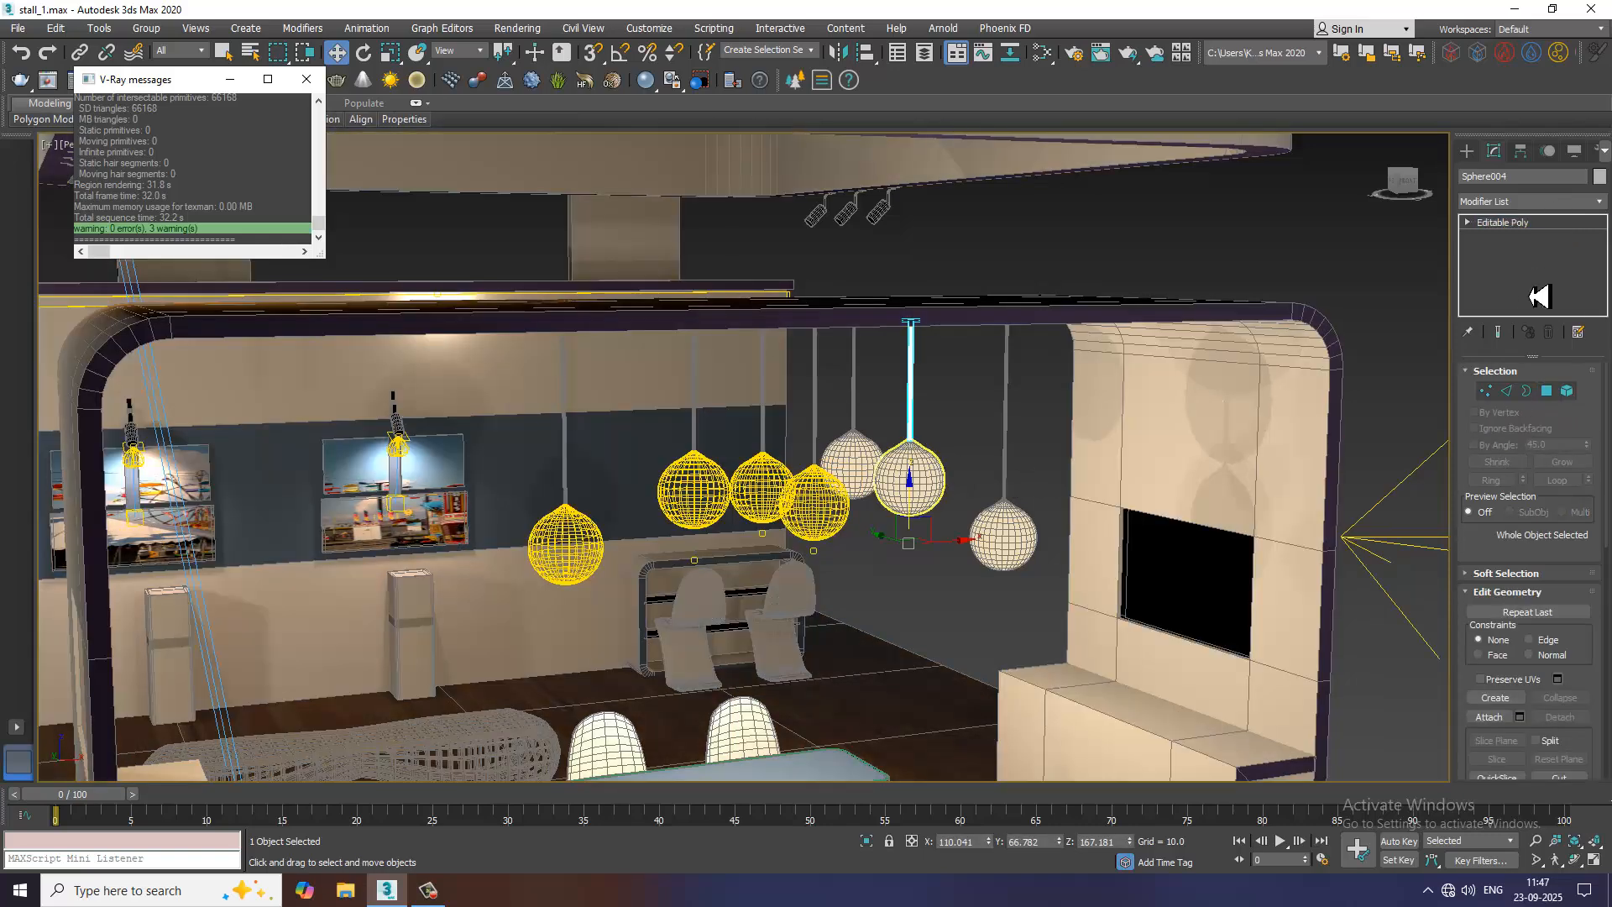
left_click(1503, 174)
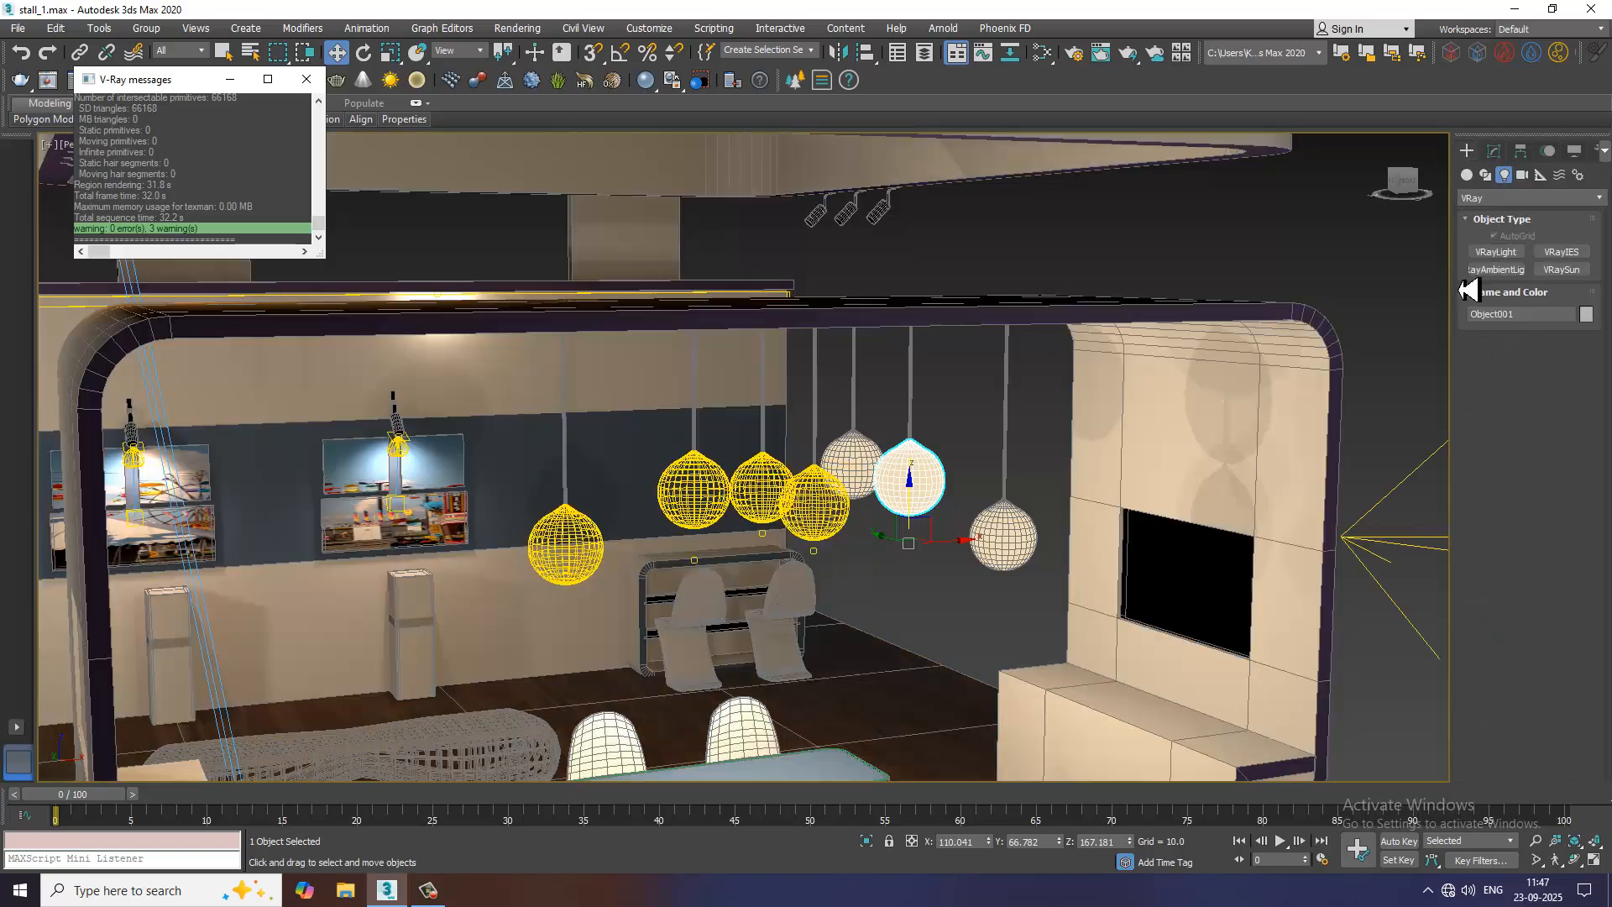
left_click(1496, 252)
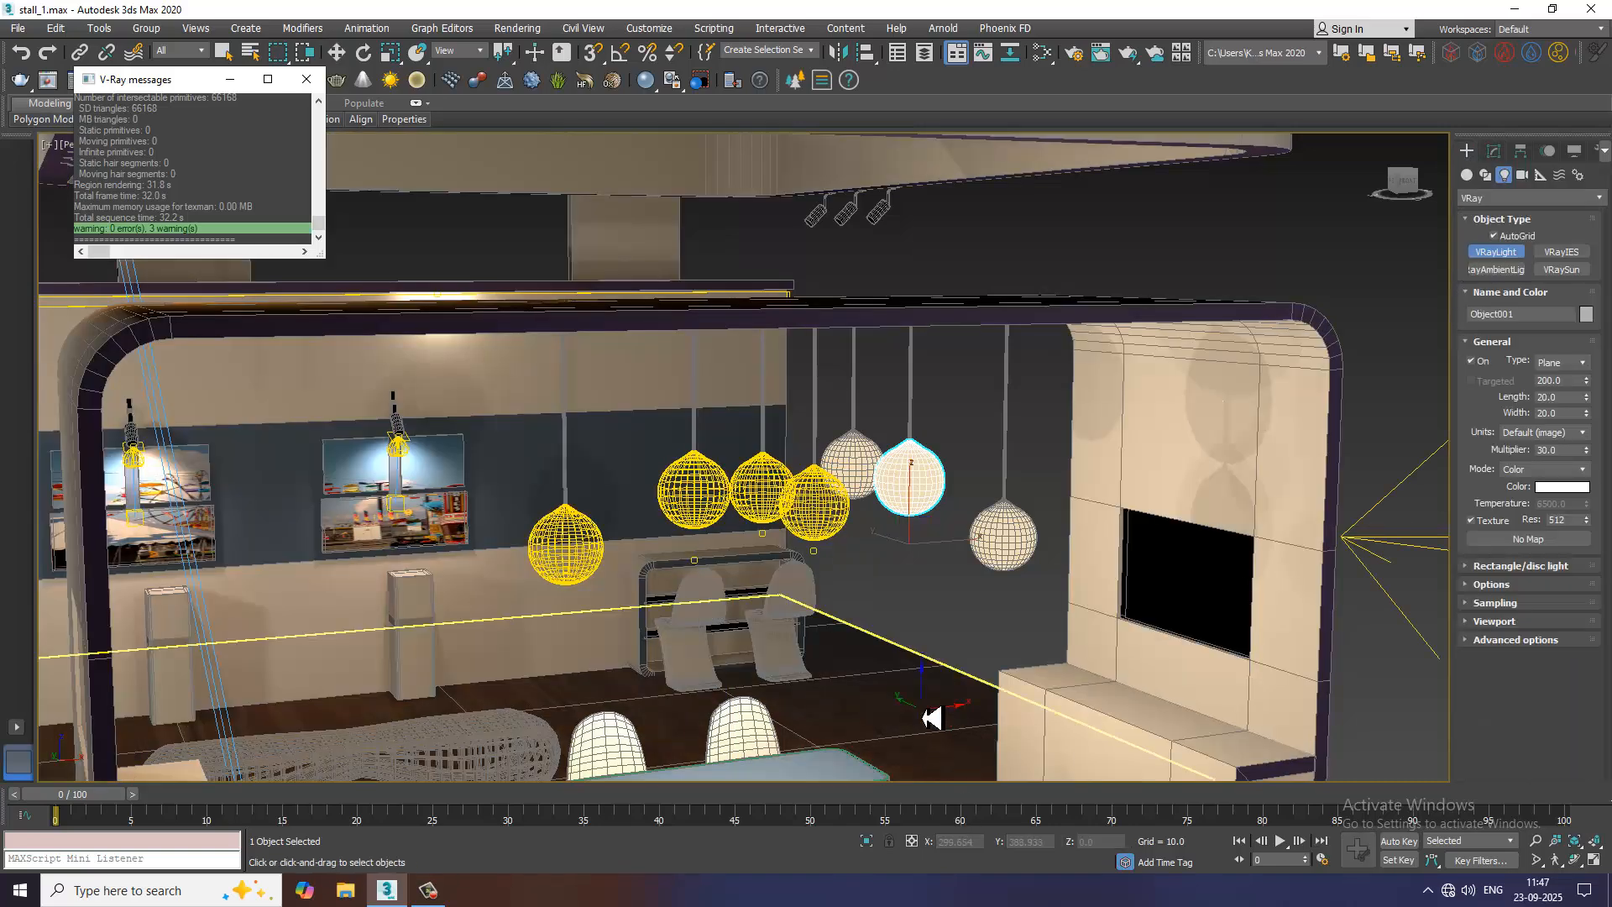
left_click_drag(923, 708, 896, 792)
key("w")
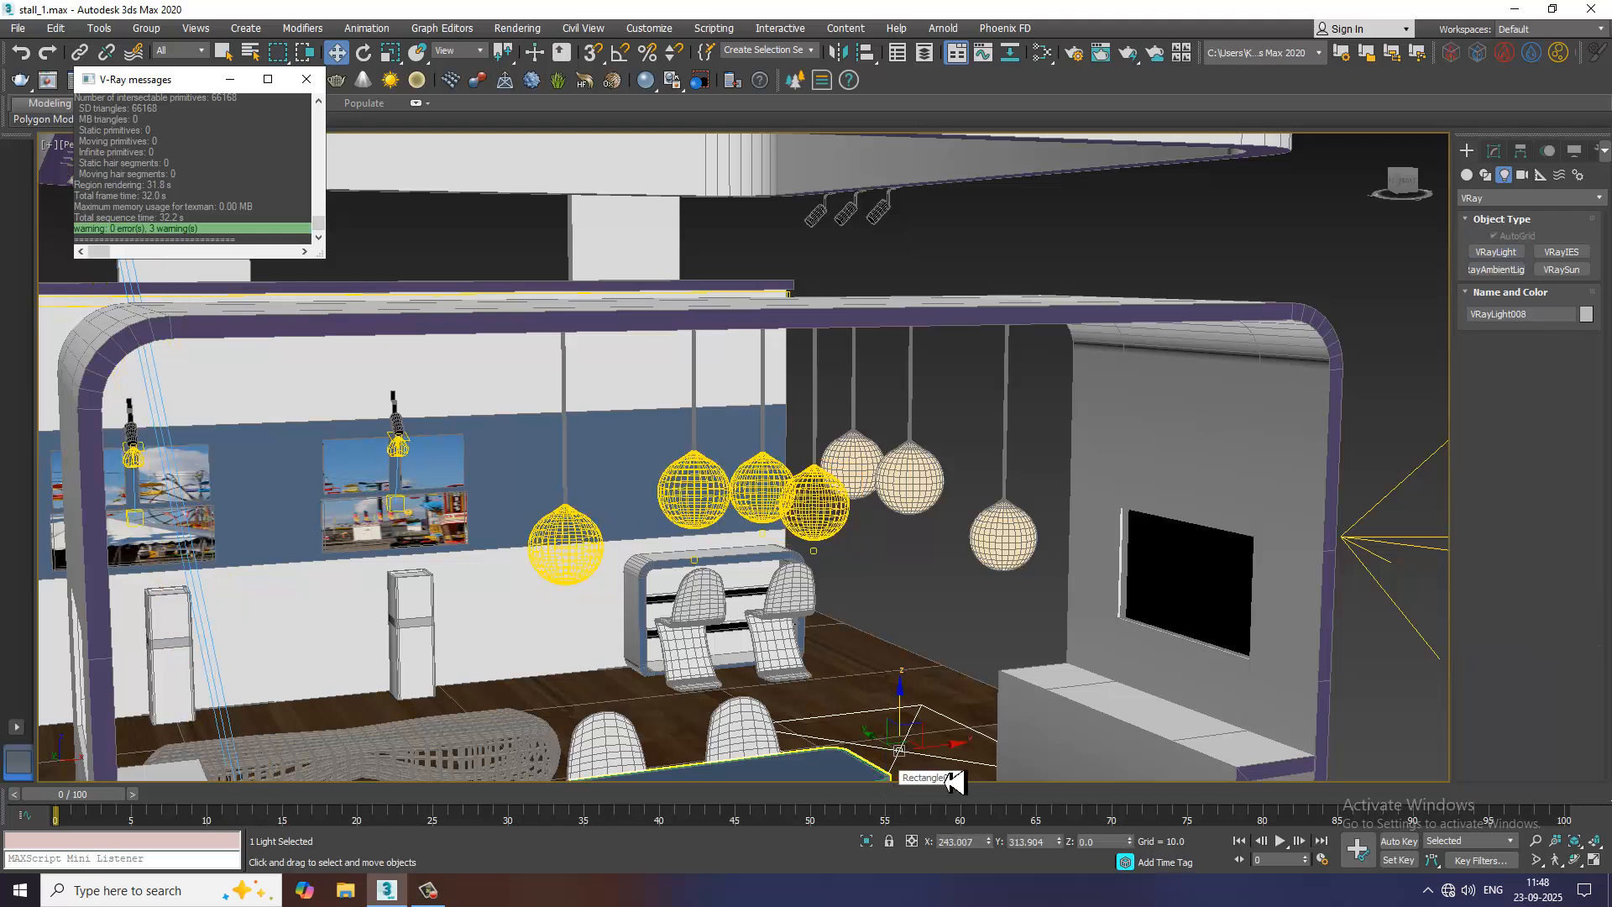
left_click_drag(912, 713, 913, 629)
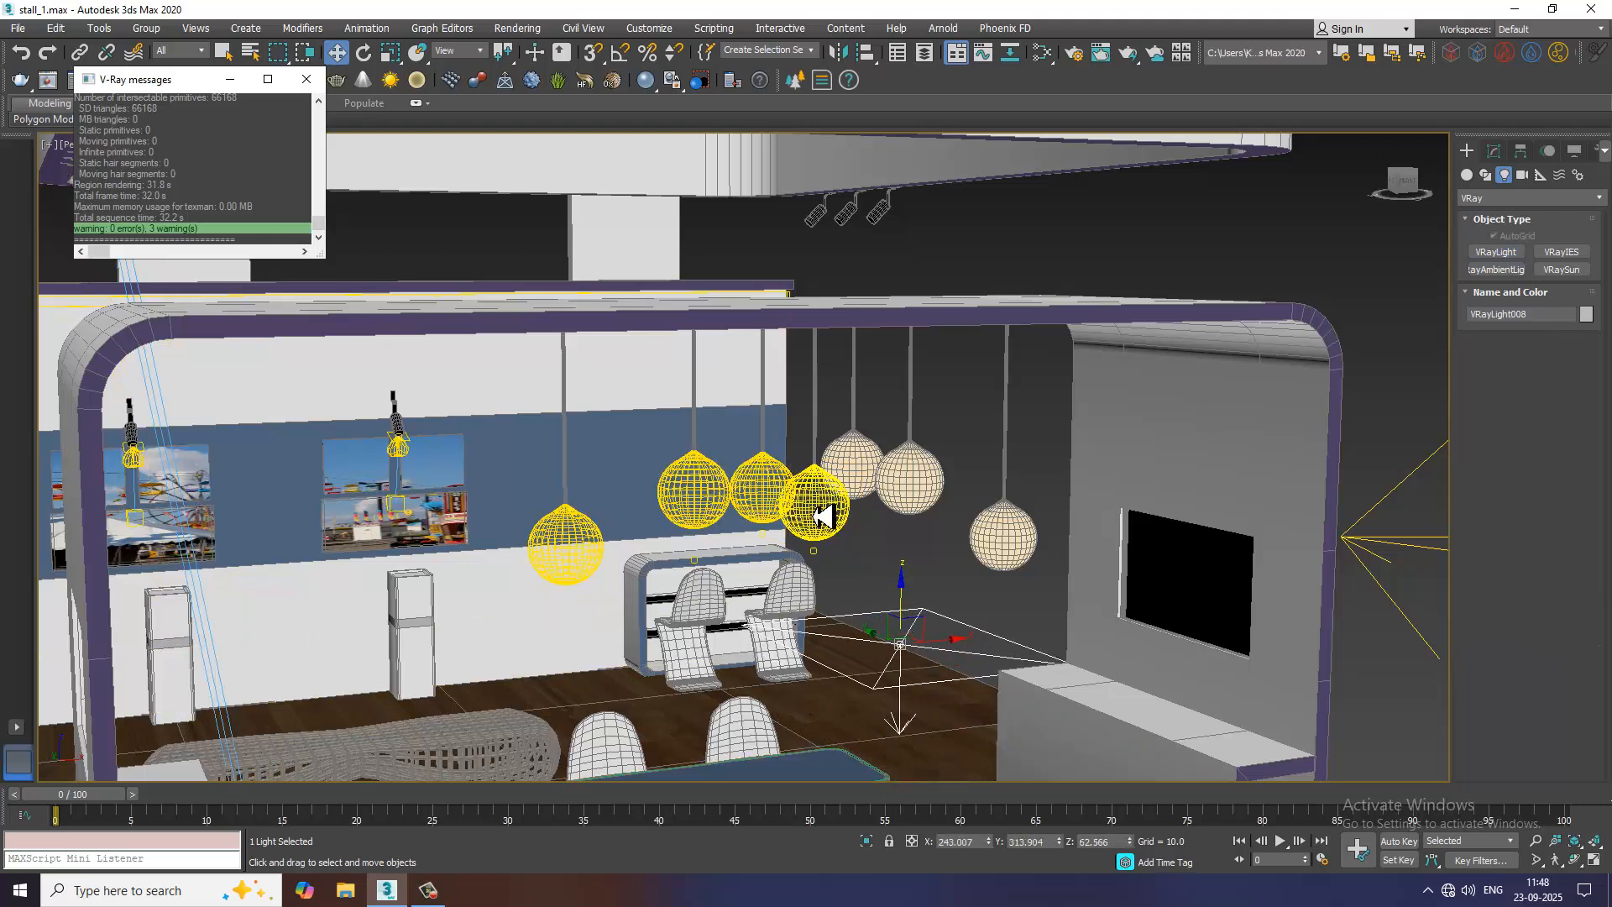
key("ctrl+l")
Change the new V-Ray light's type to Mesh and assign the detached pendant globe as its mesh
left_click(1494, 152)
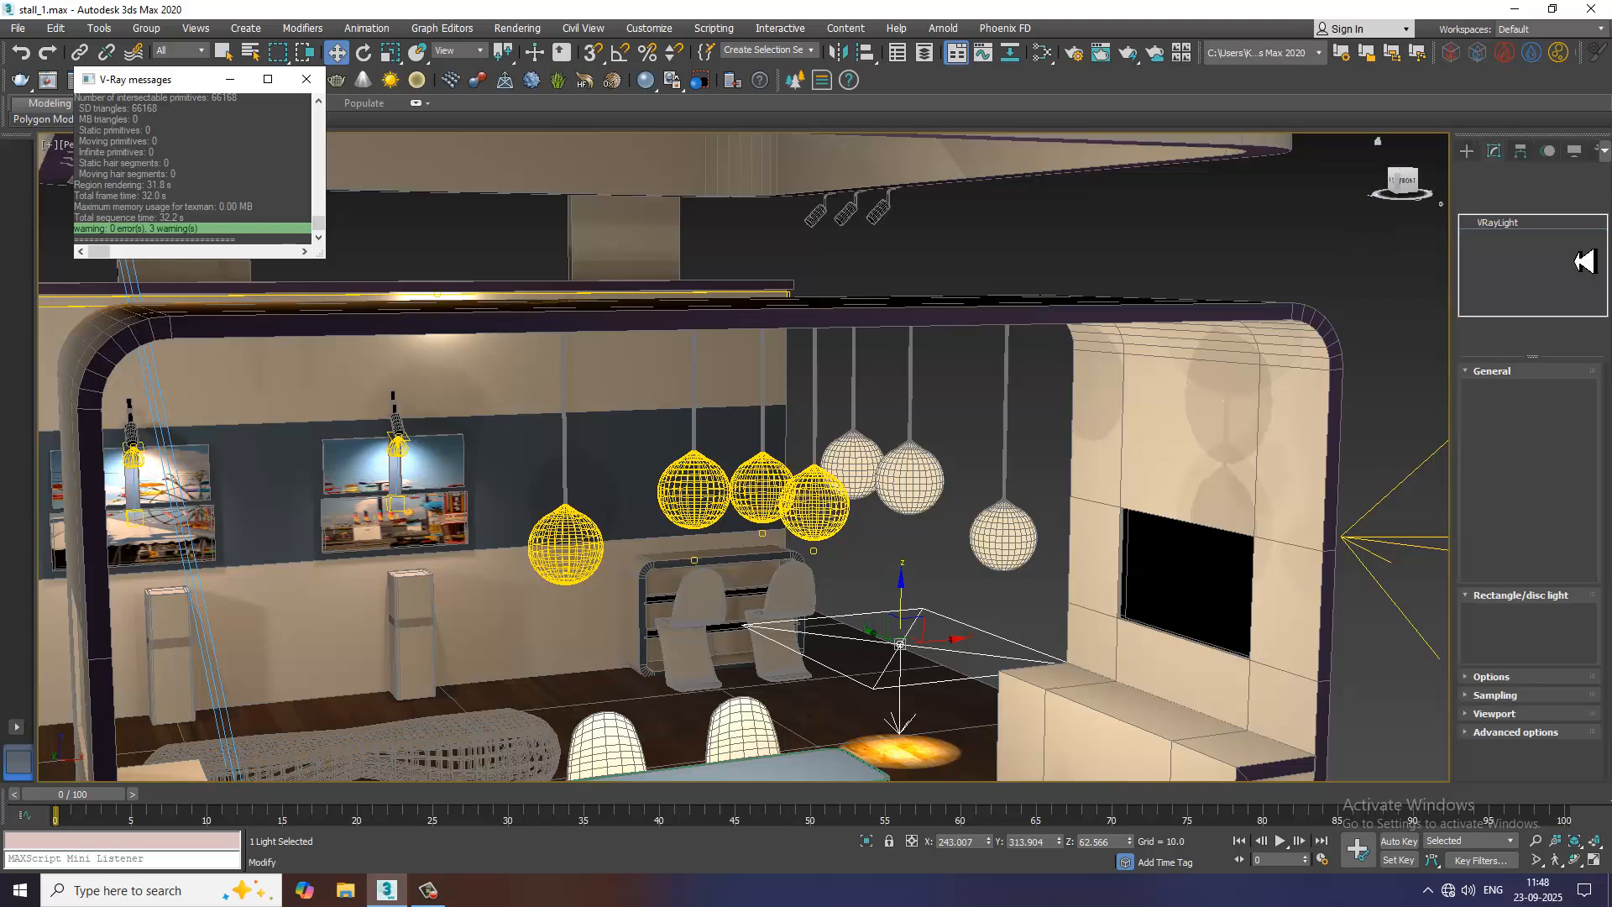
left_click(1576, 401)
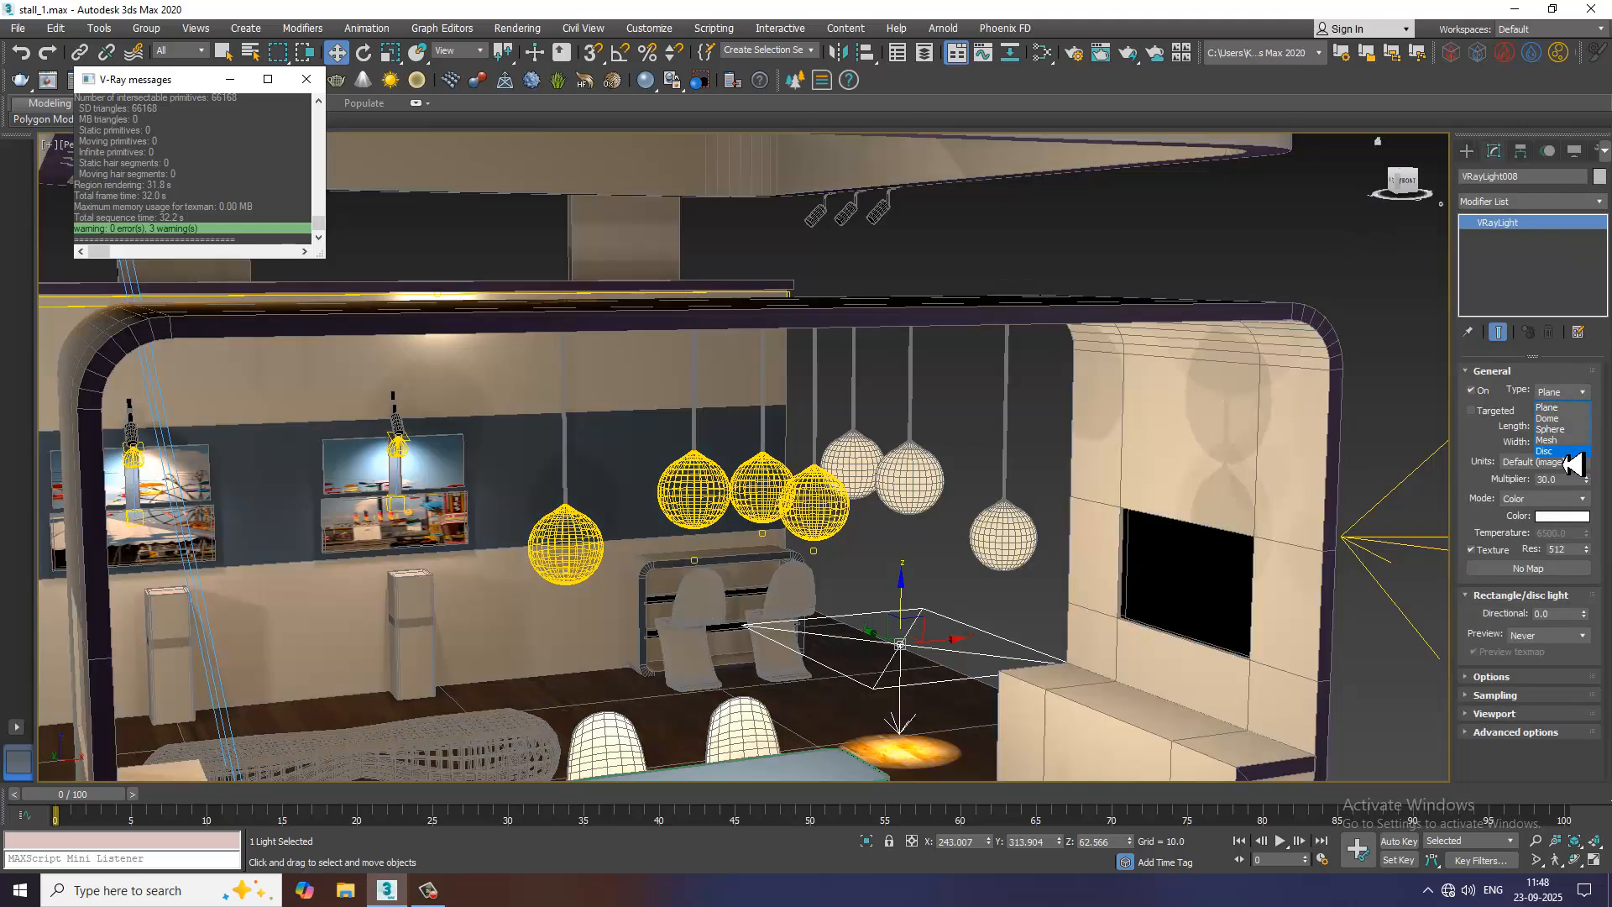
left_click(1566, 440)
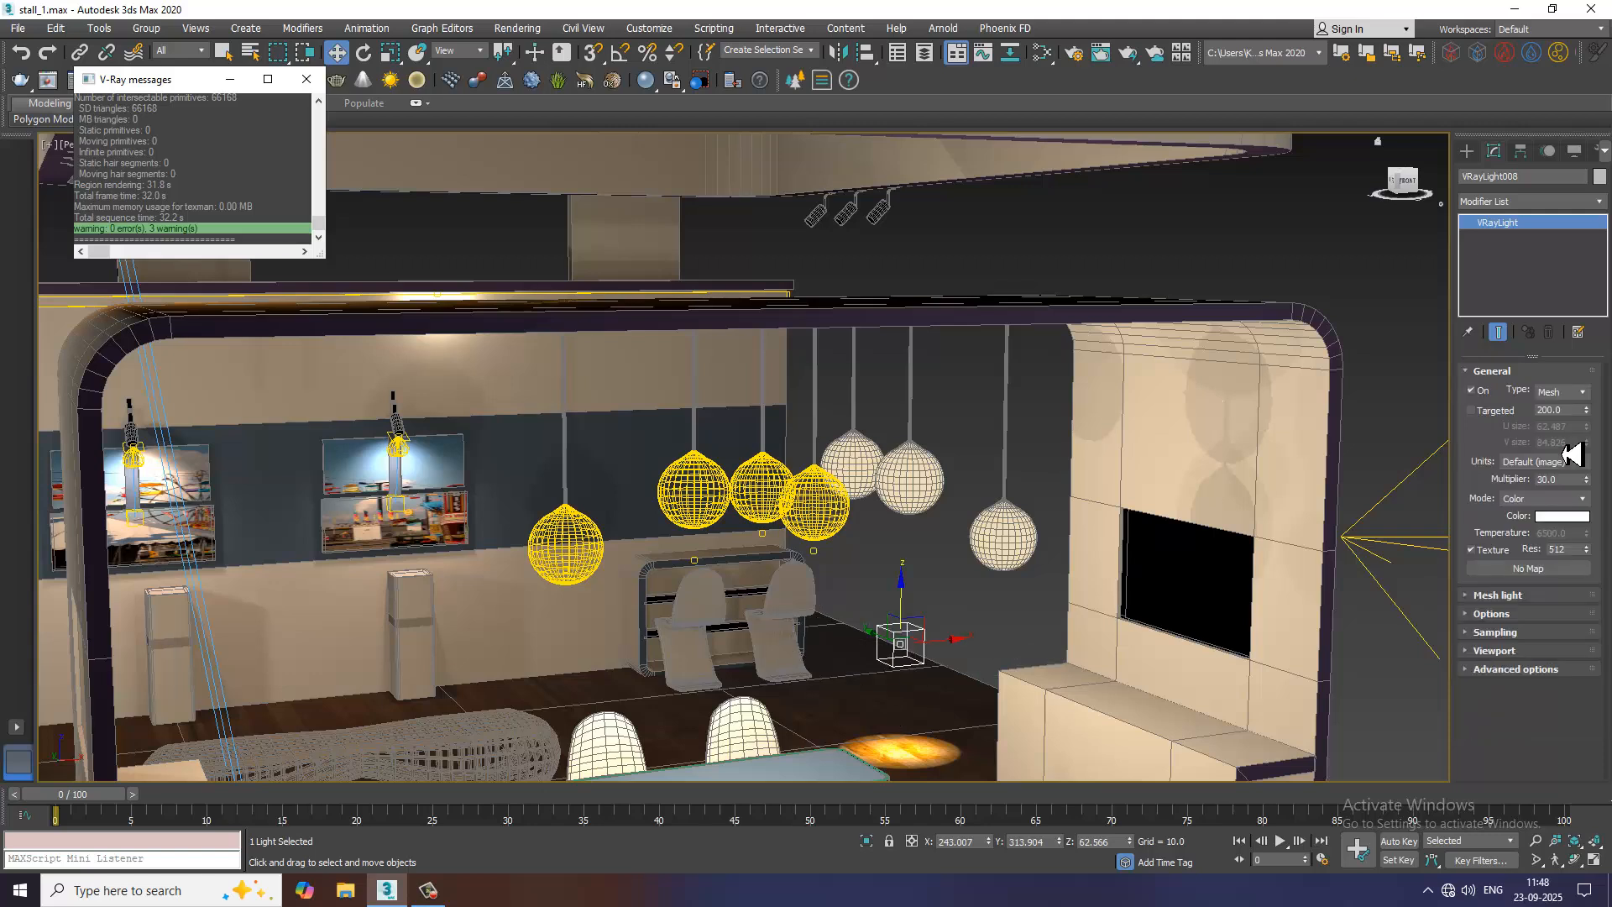
left_click(1511, 598)
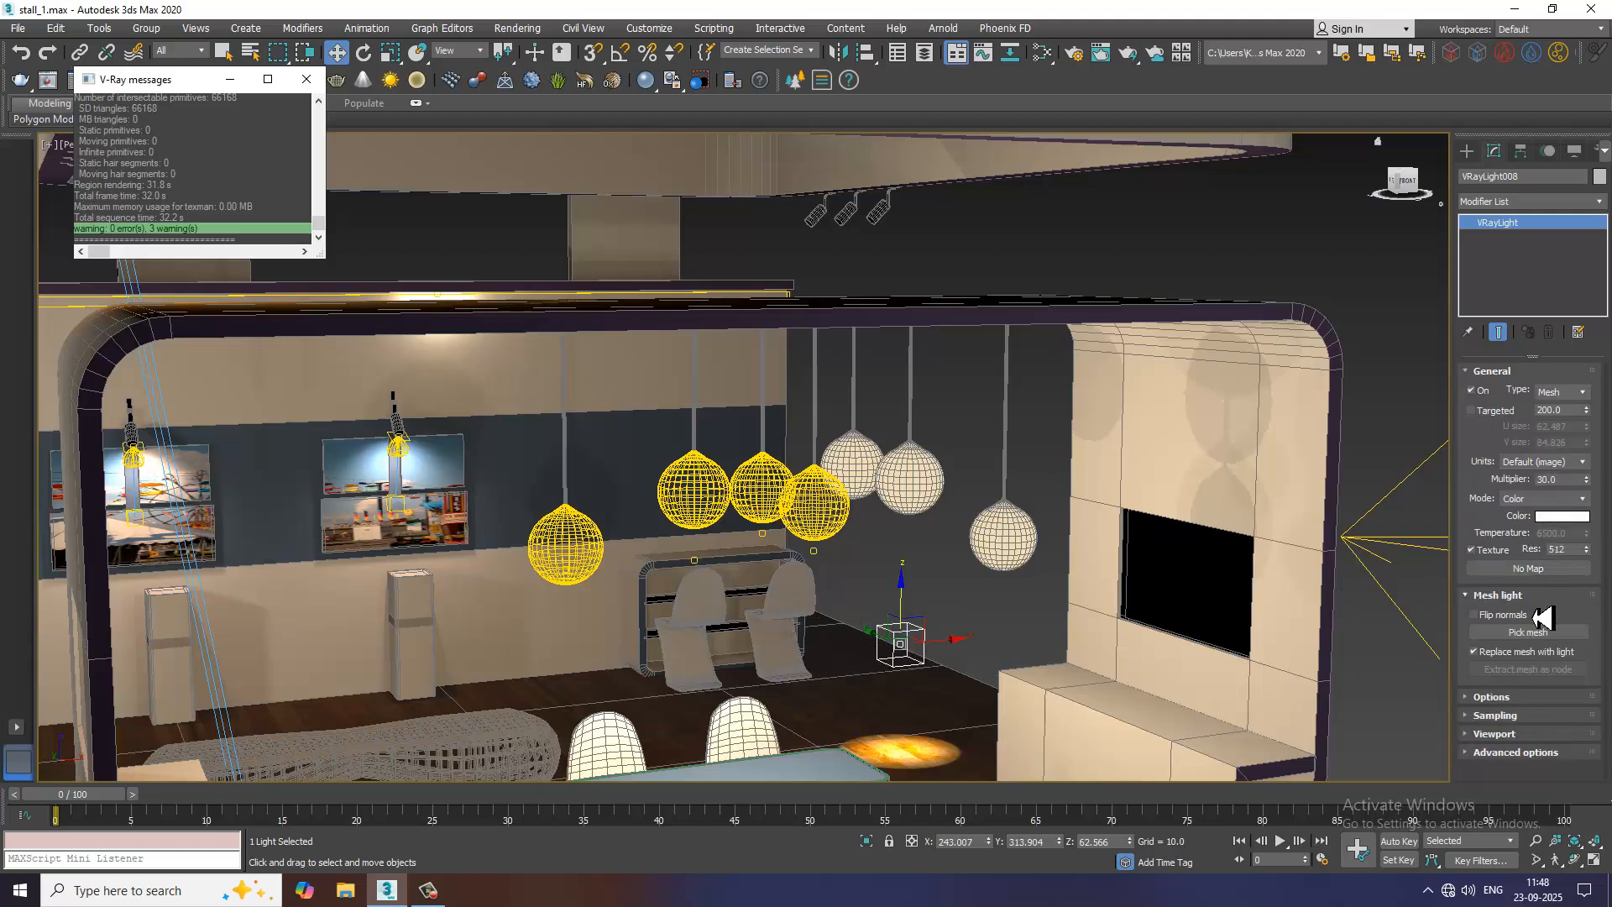
left_click(1526, 631)
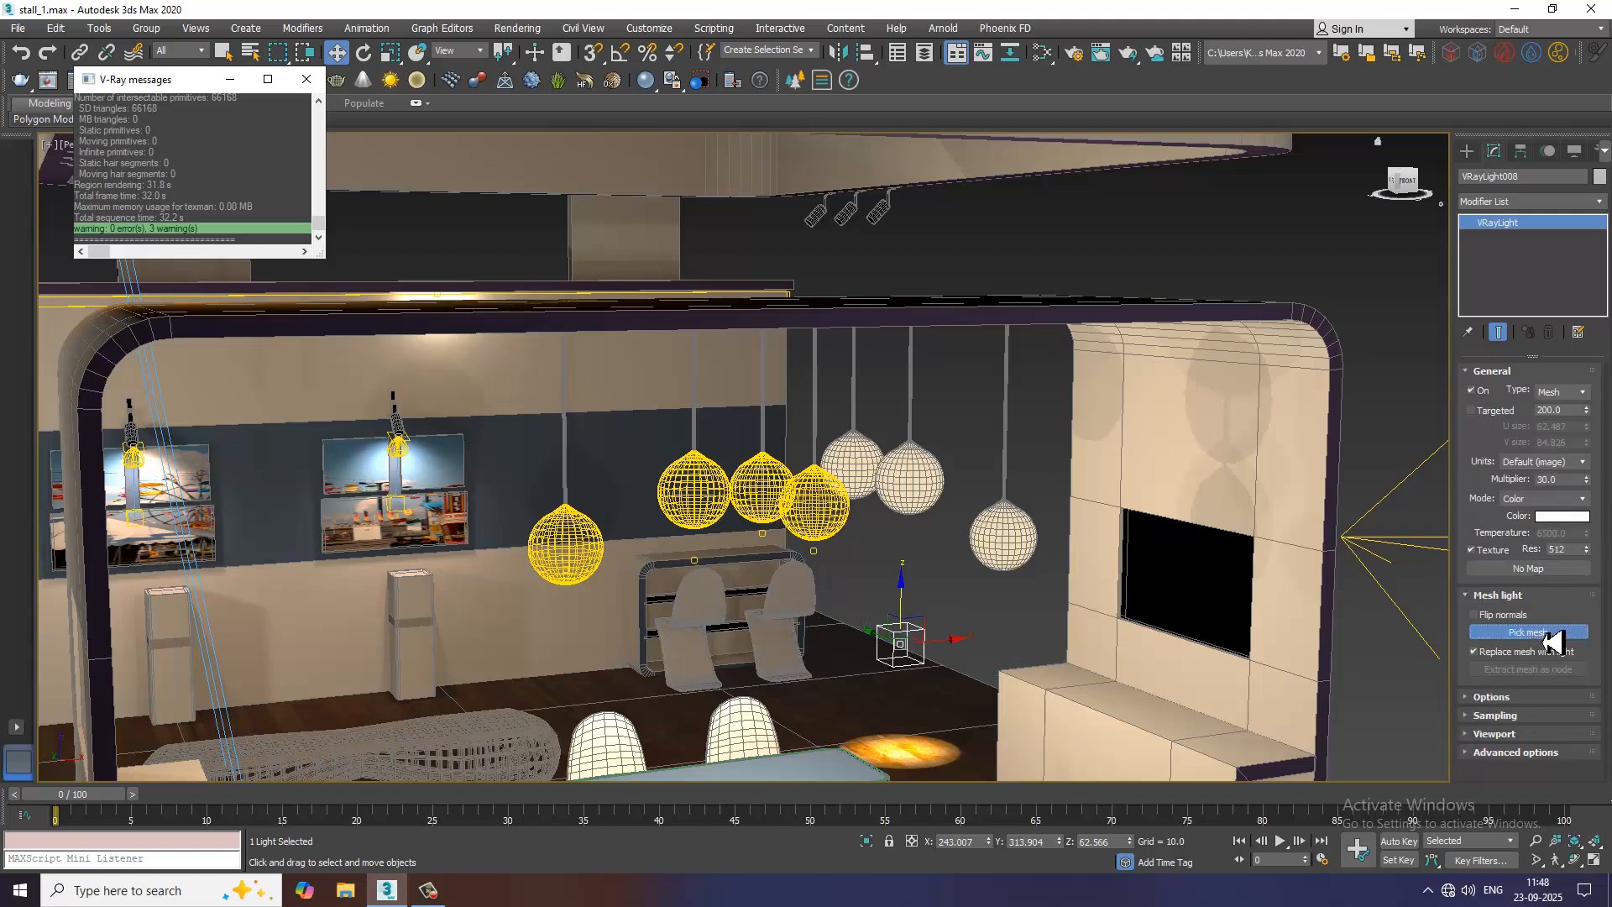
left_click(923, 494)
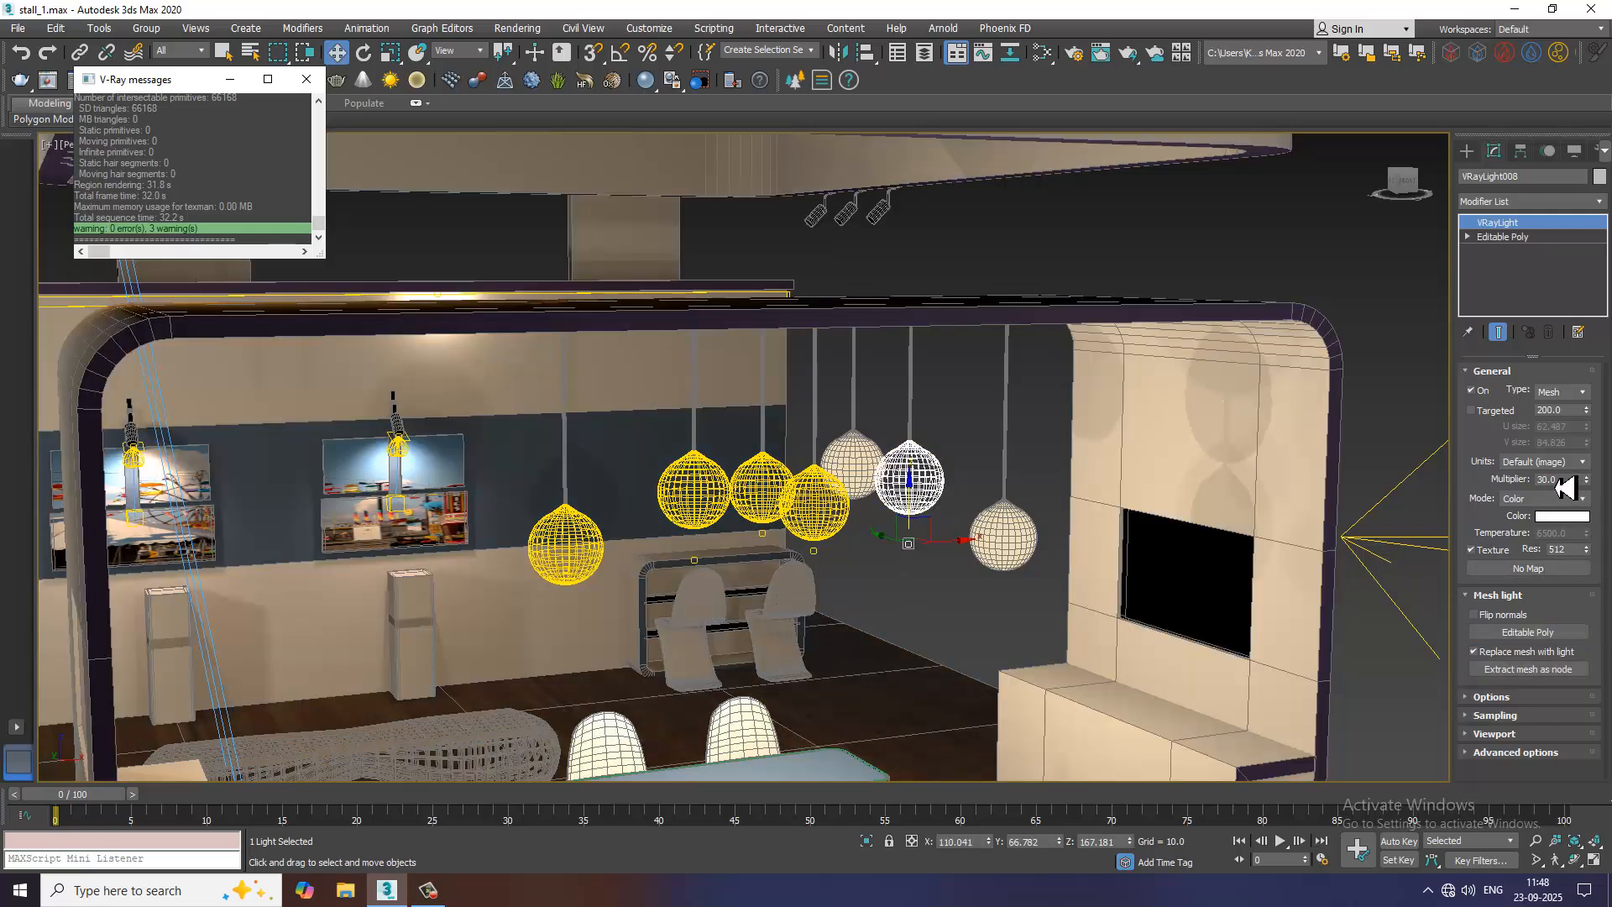
Set the new globe light's multiplier to 3 and its colour mode to Temperature at 4548.18
left_click_drag(1558, 481, 1479, 479)
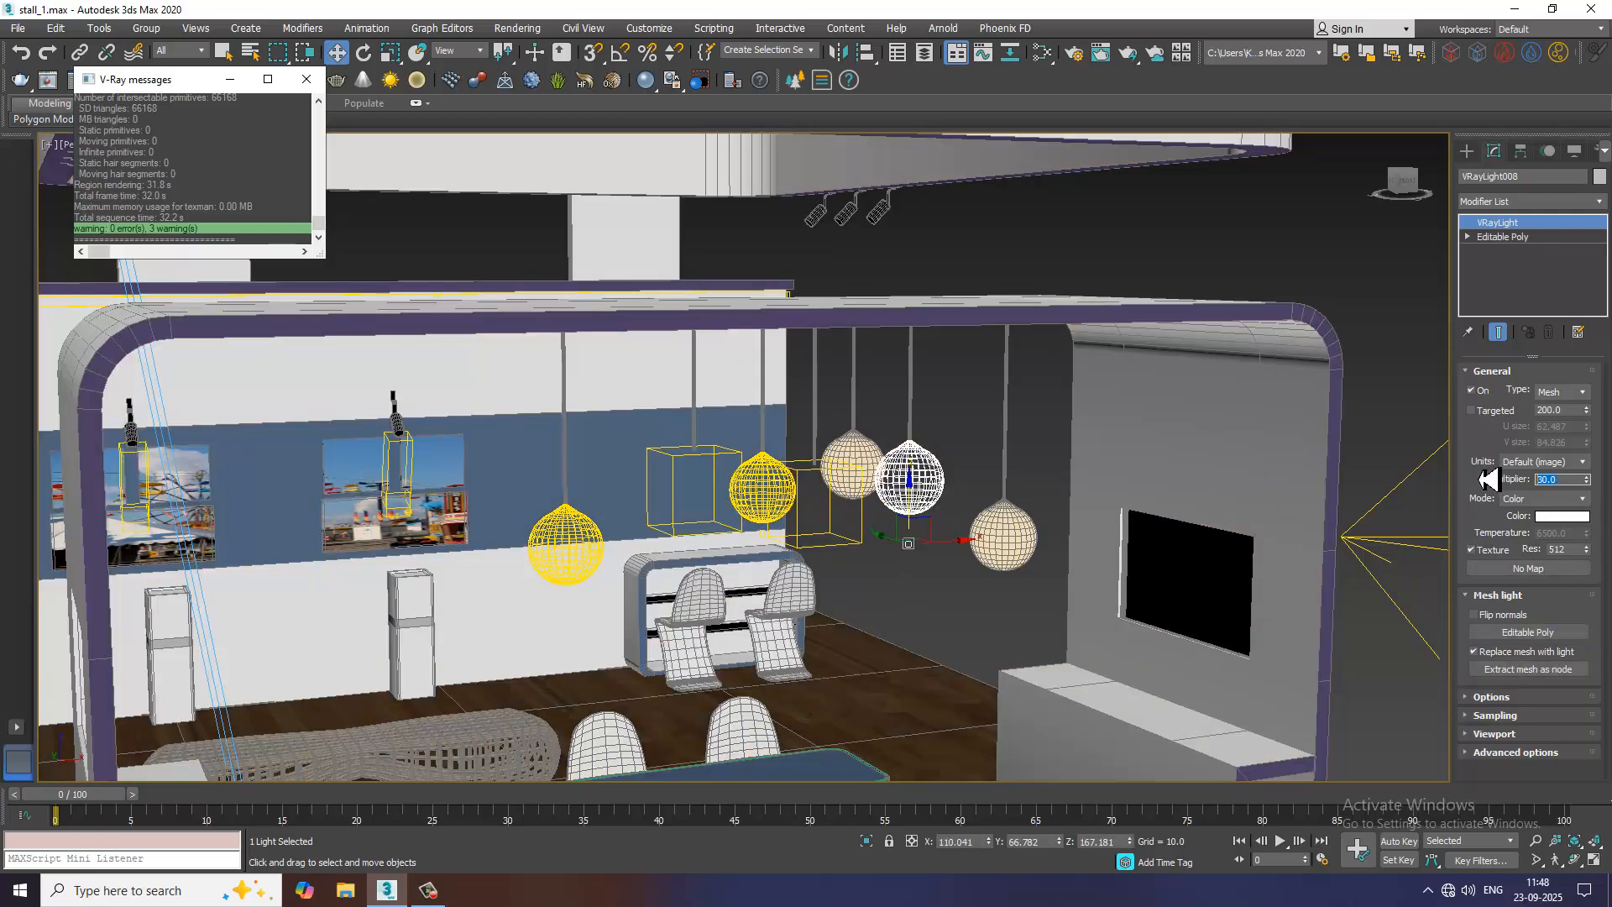
key("Return")
left_click(1556, 500)
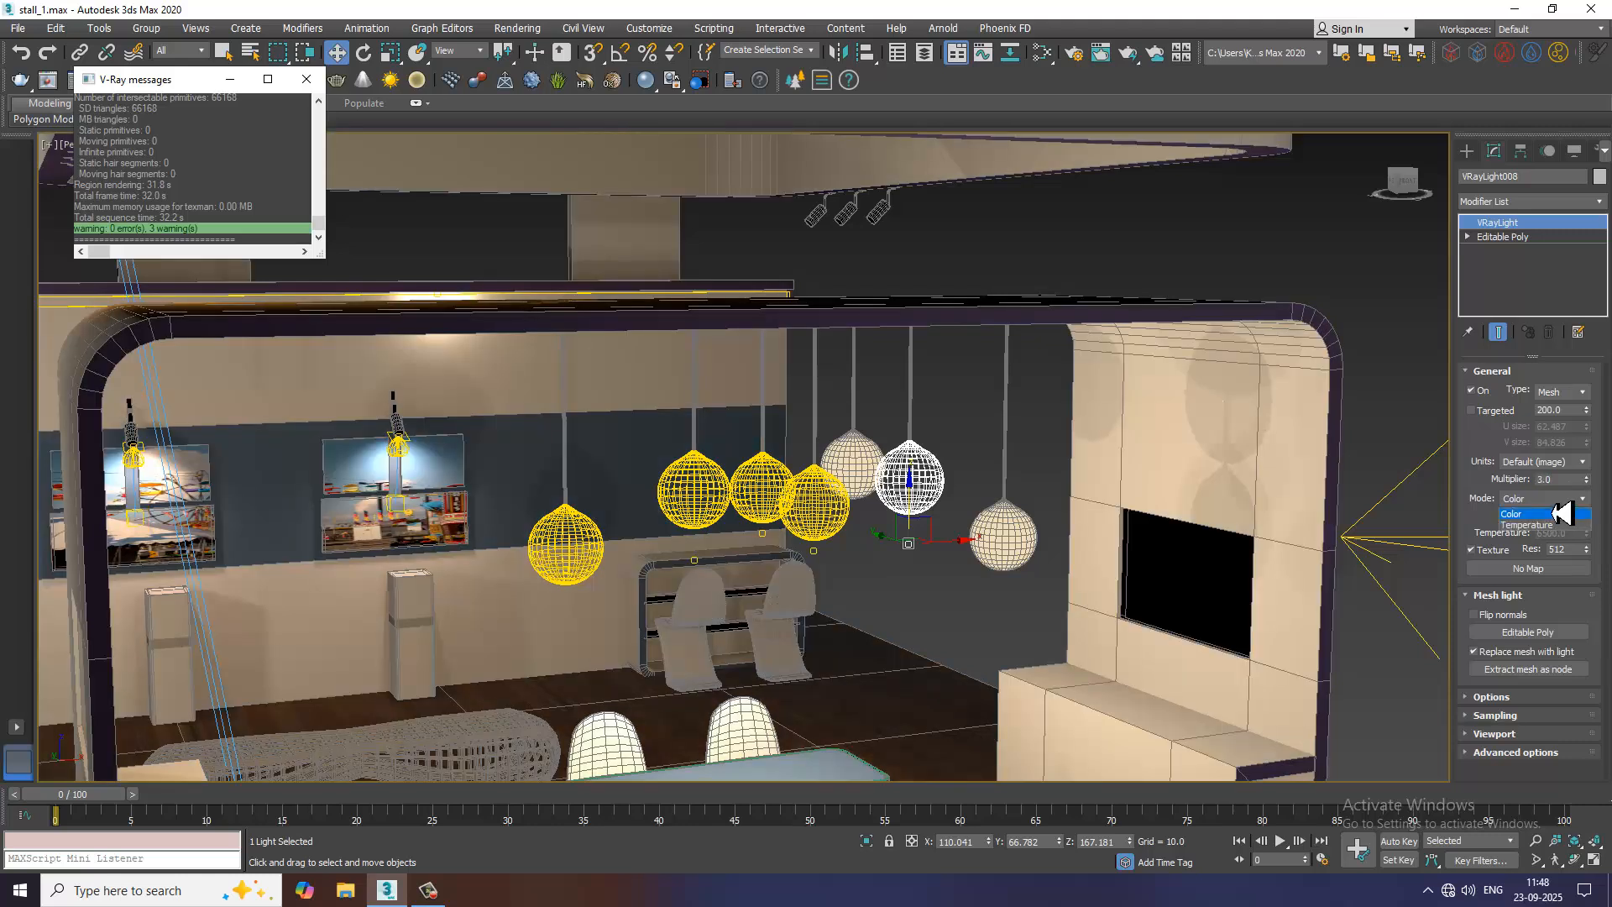
left_click(1536, 526)
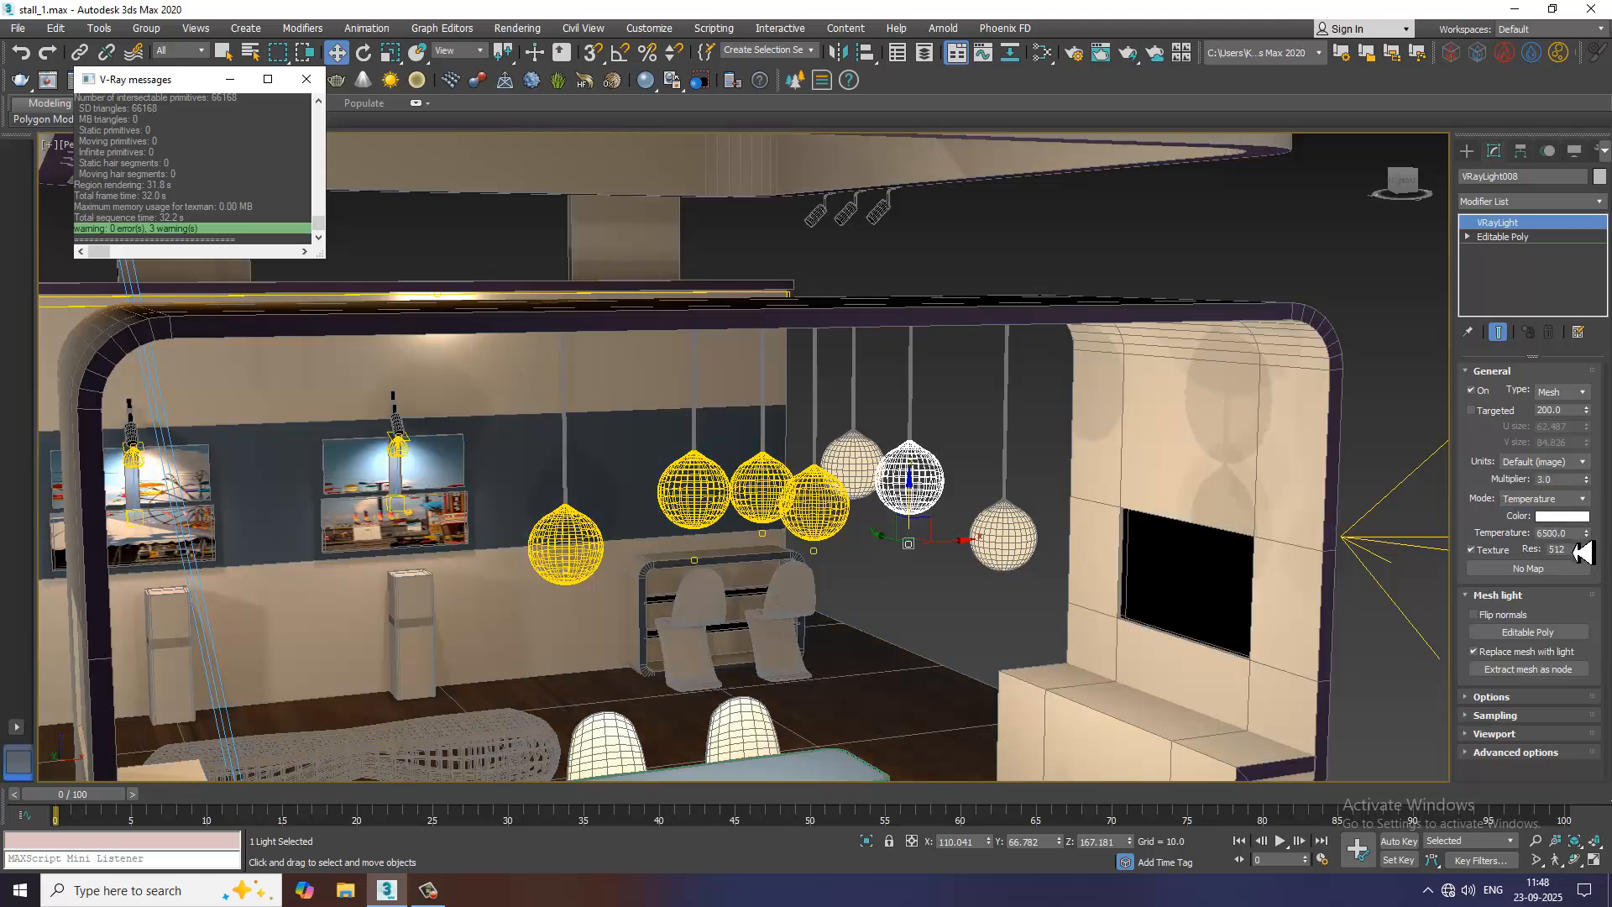
double_click(1544, 535)
type("4548.18")
key("Return")
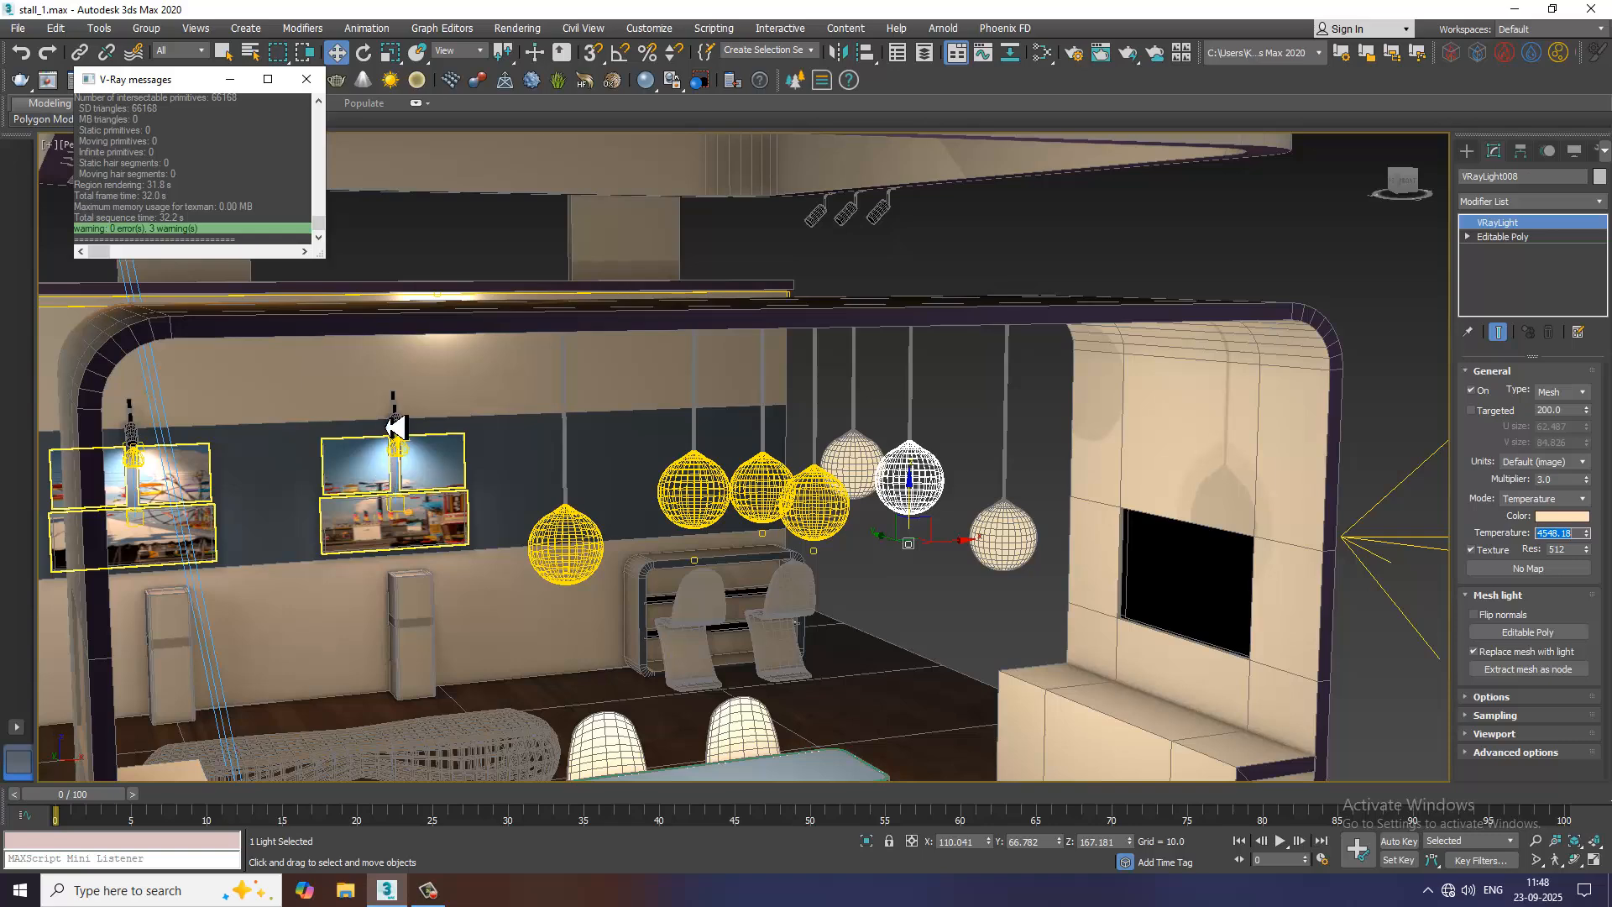
Copy the picture spotlight with its light and target once onto the blank blue wall area above the display counter
scroll(395, 428, "up", 6)
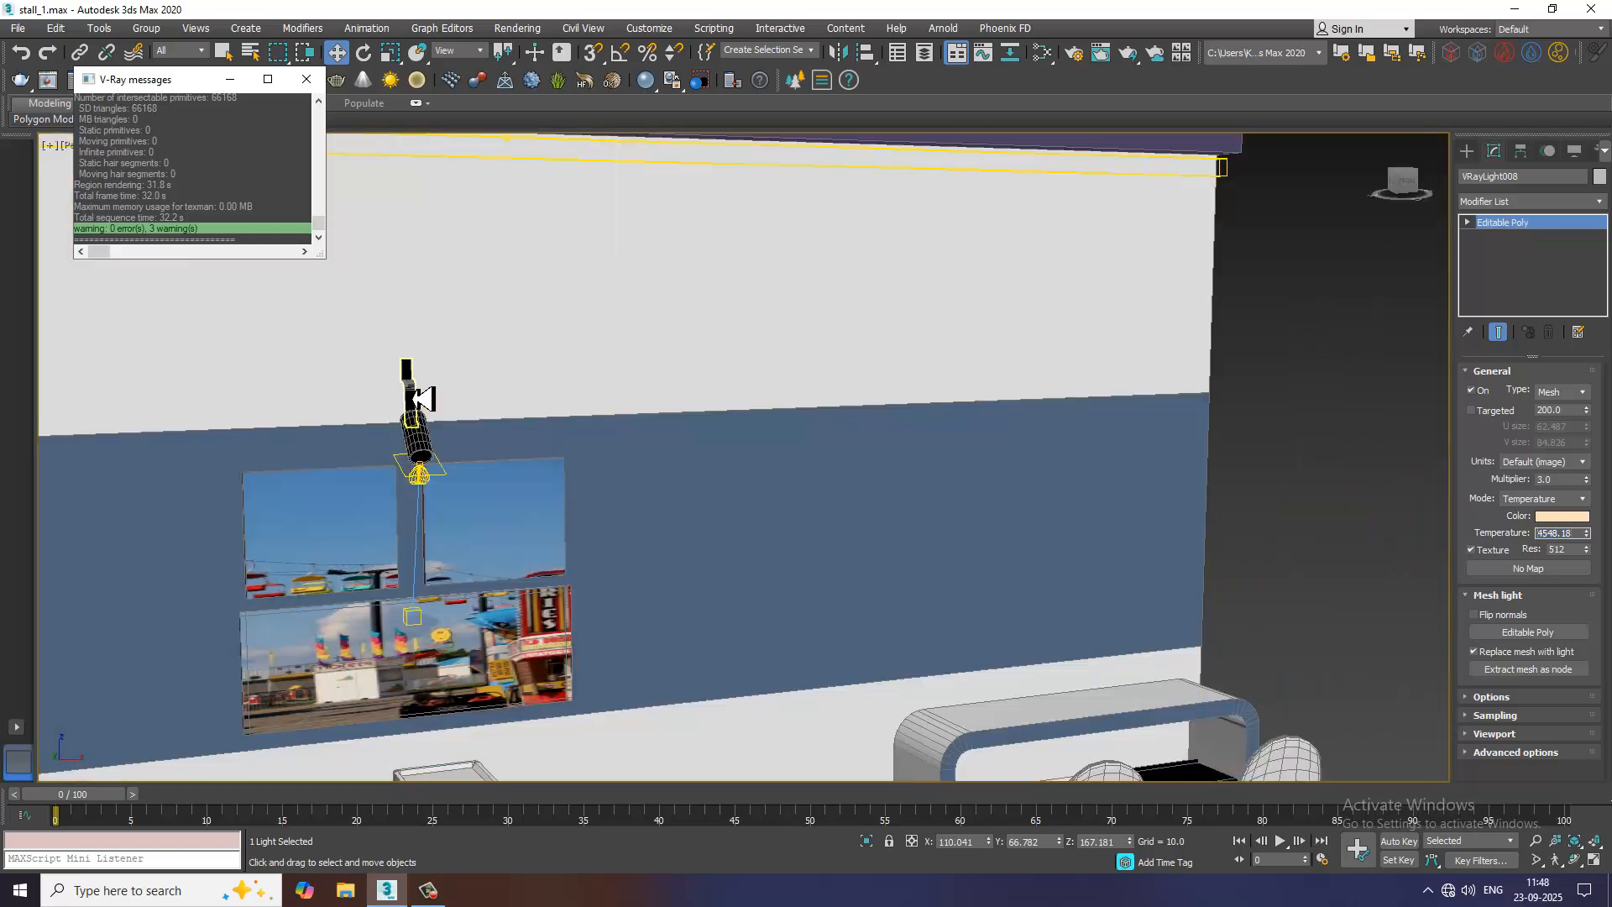
left_click(419, 441, "ctrl")
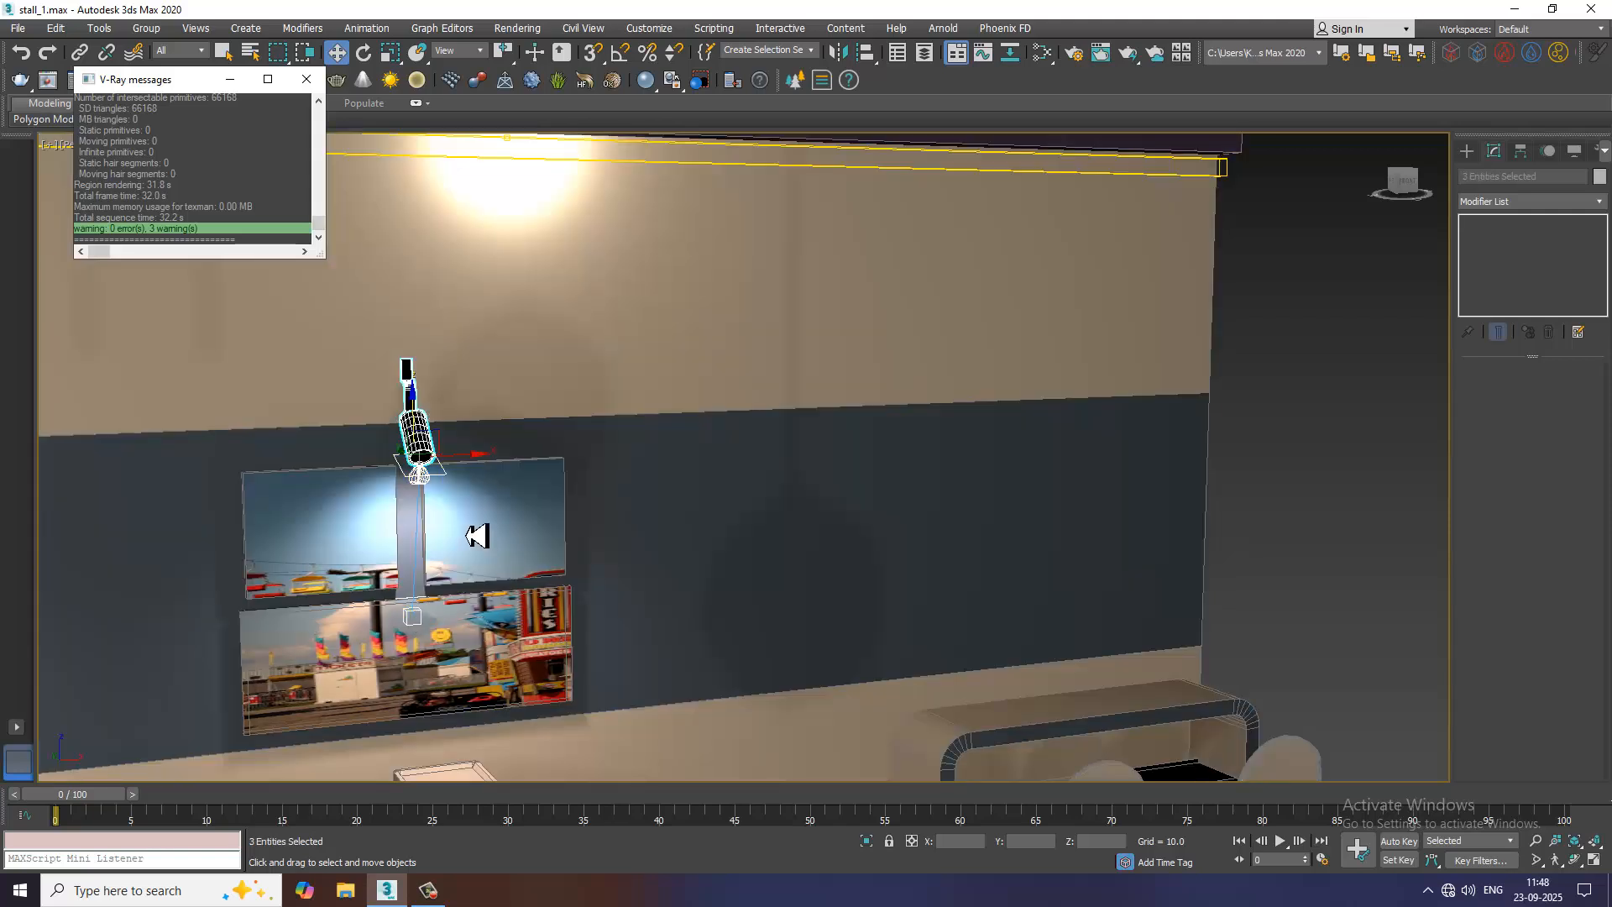
mouse_move(472, 470)
left_mouse_down("shift")
mouse_move(1277, 385)
mouse_move(1161, 387)
left_mouse_up("shift")
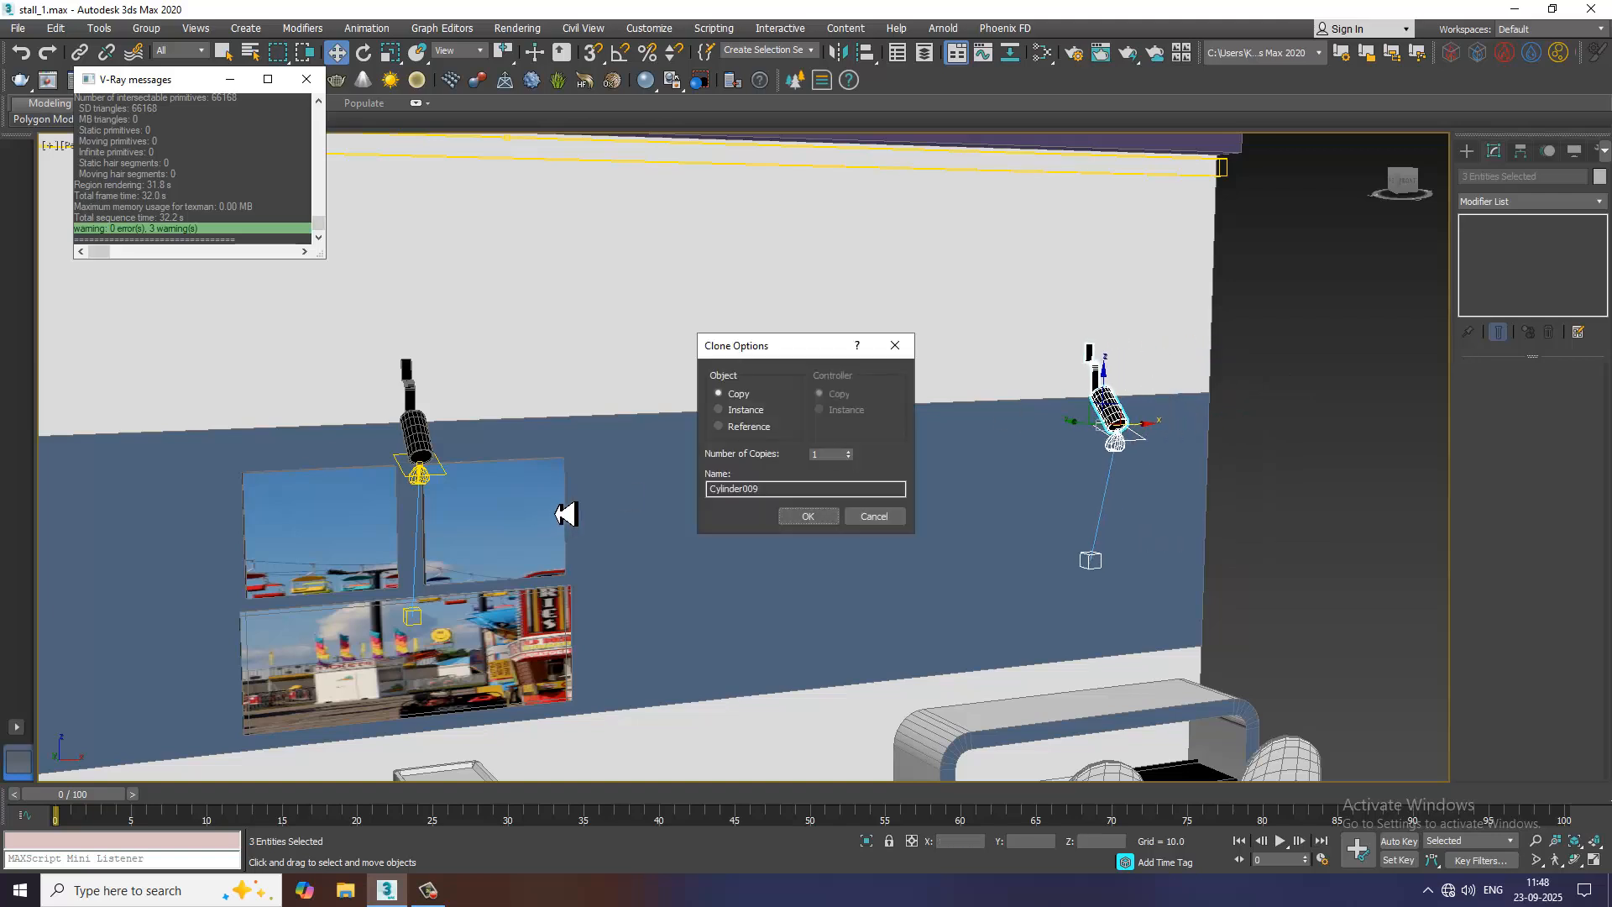
left_click(809, 519)
scroll(1000, 512, "up", 5)
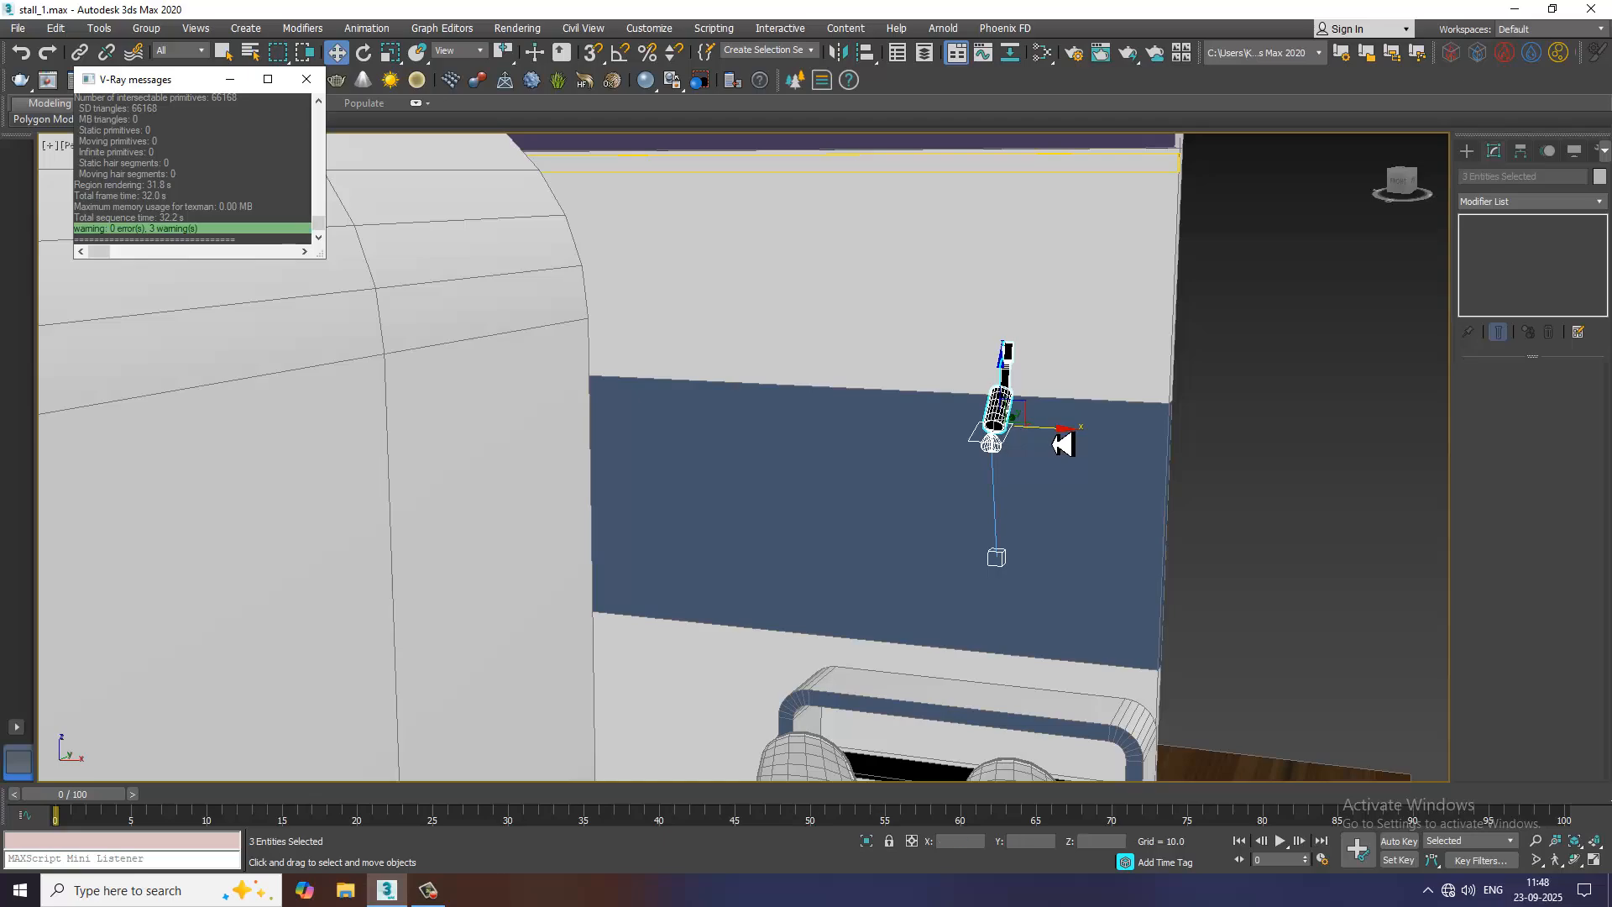
Delete the leftover unlit pendant hanging among the lit globes
scroll(1064, 439, "down", 6)
middle_click_drag(842, 520, 1219, 516, "alt")
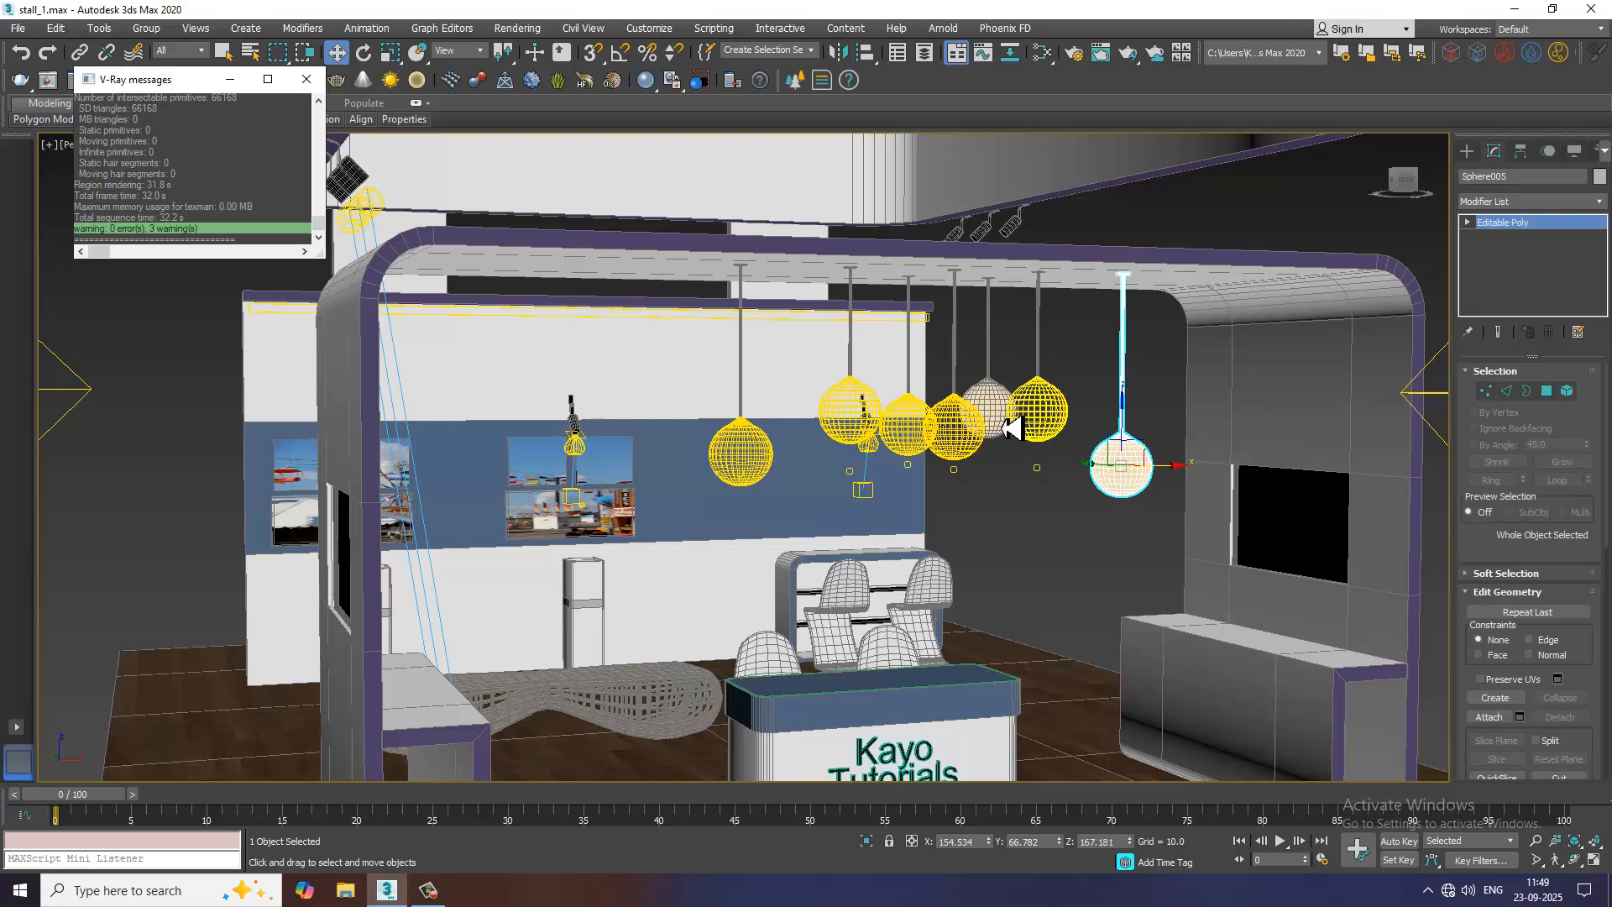
left_click(984, 424)
left_click(991, 416)
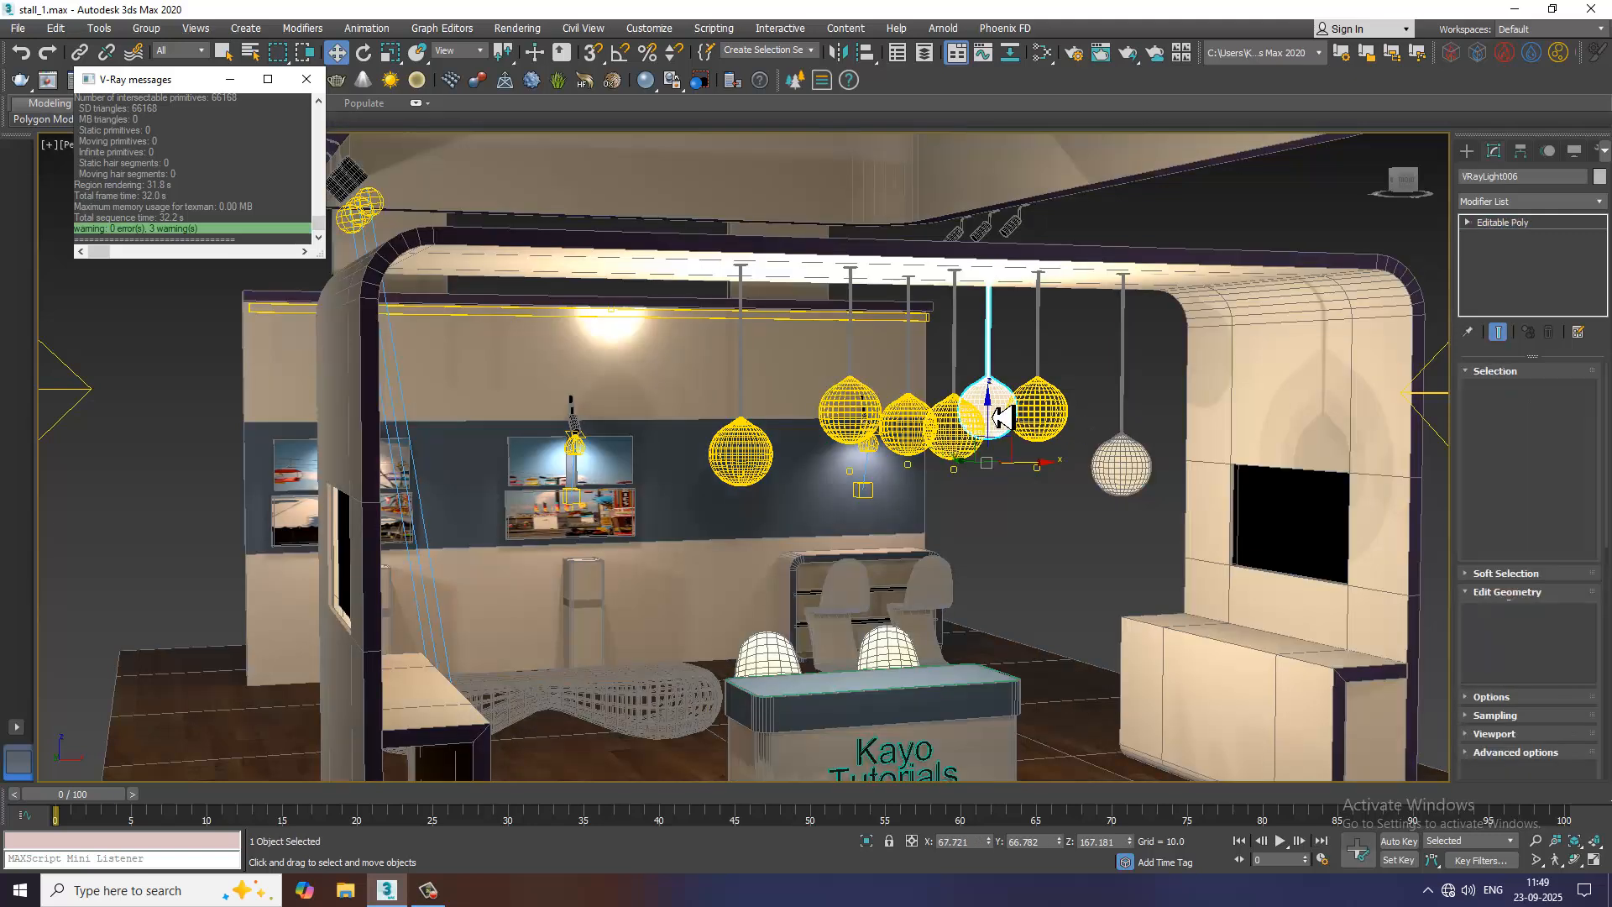
key("Delete")
Try to detach the globe polygons of the last unlit pendant, without its rod
left_click(1137, 482)
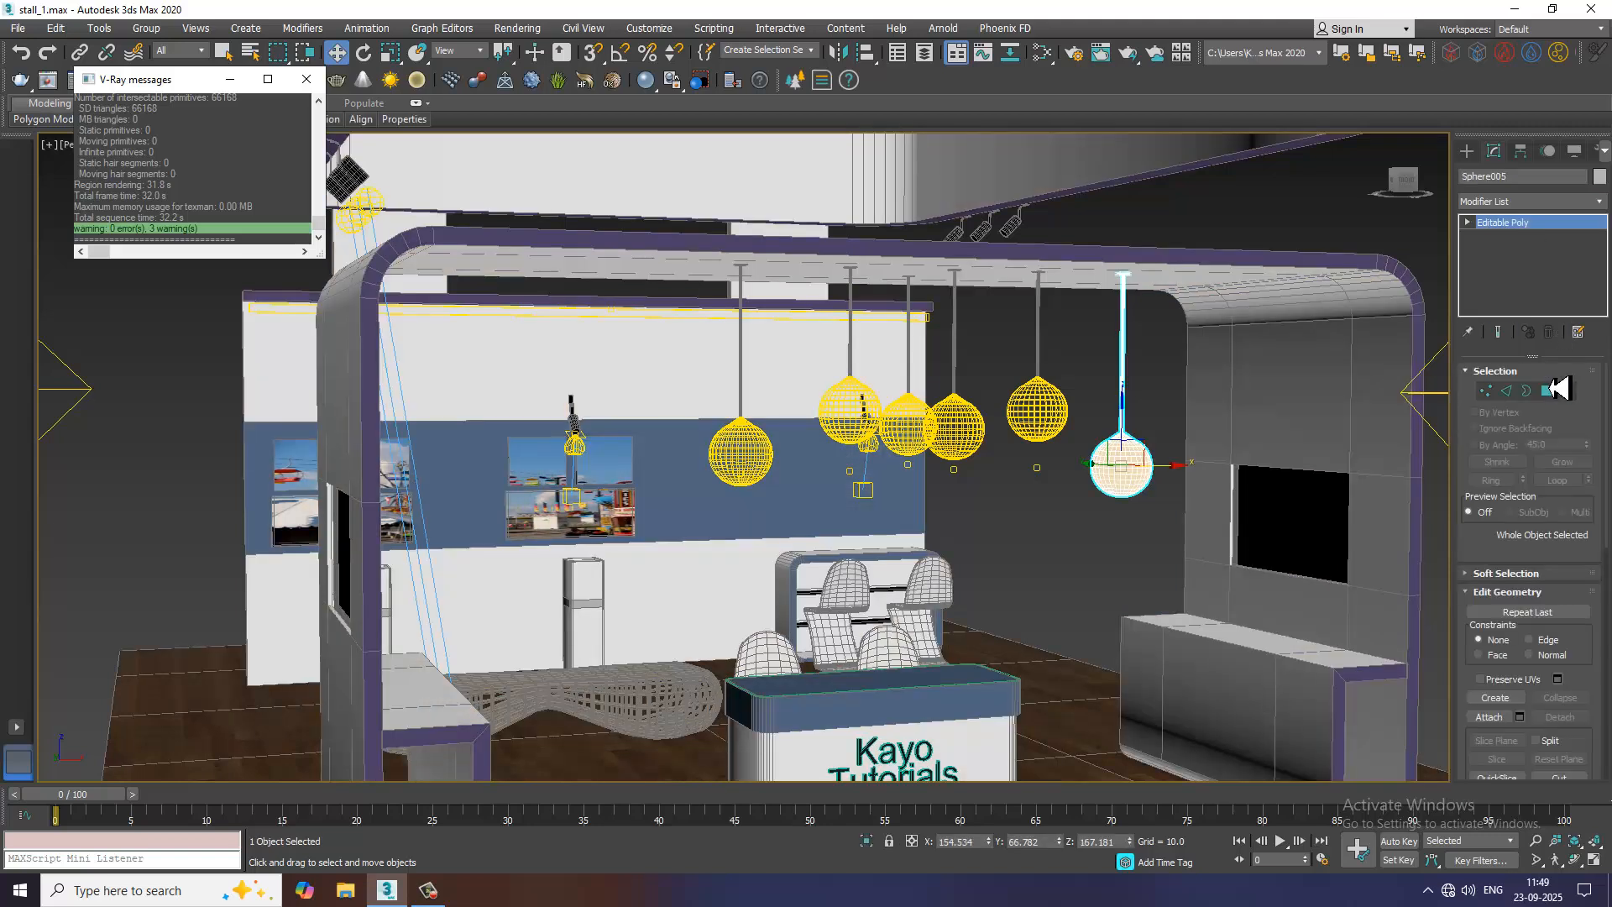
left_click(1550, 390)
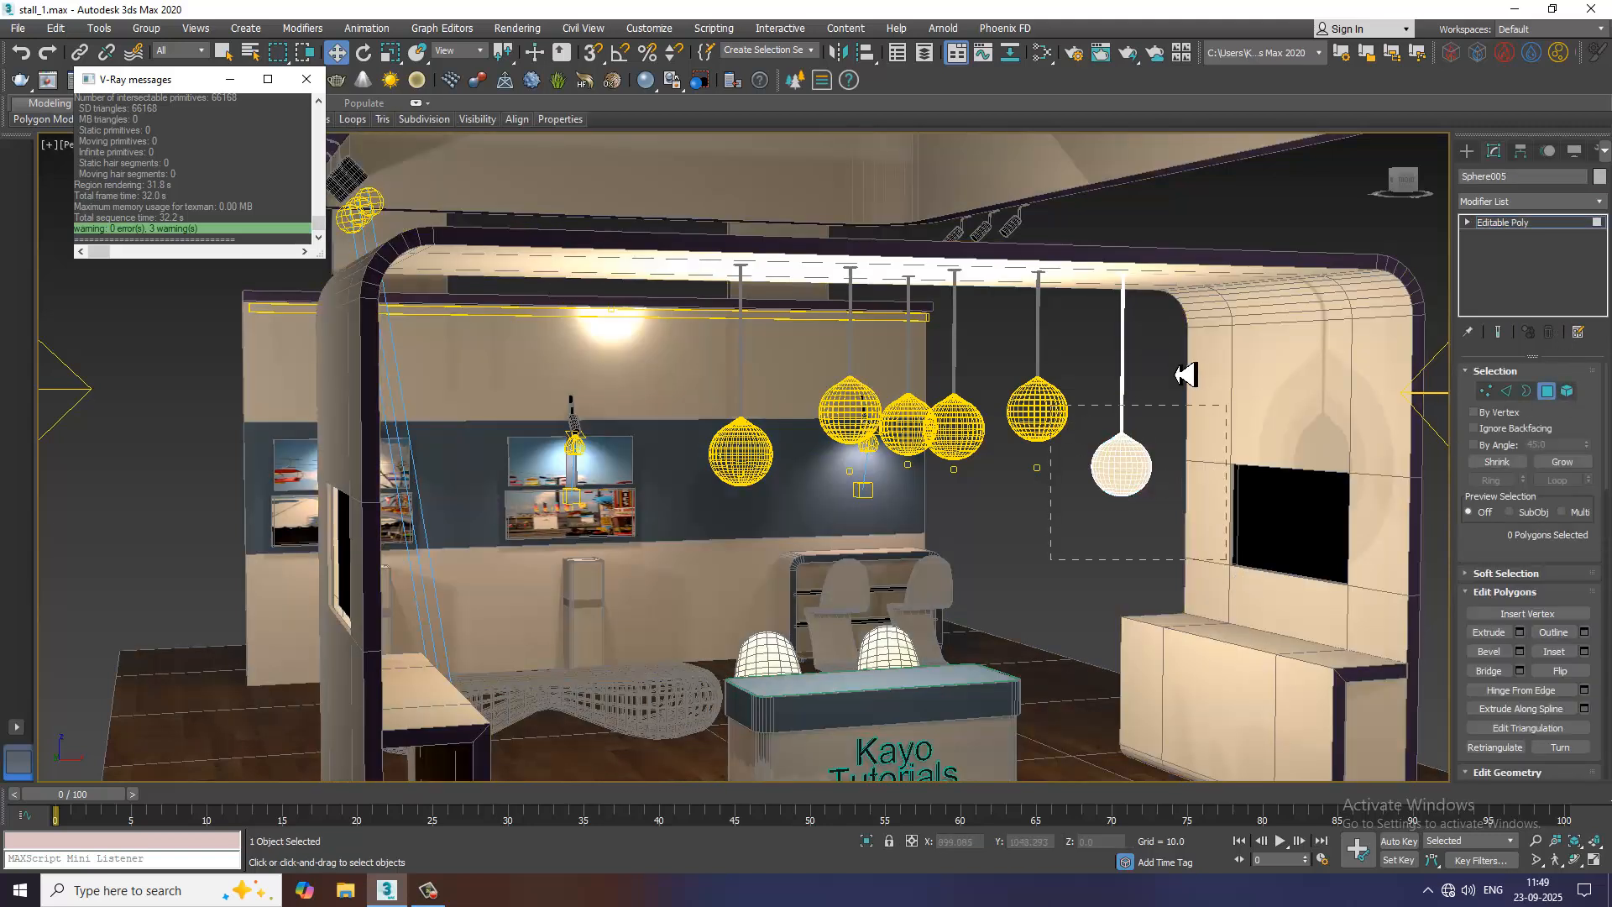
key("ctrl+a")
left_click_drag(1187, 353, 1067, 271, "alt")
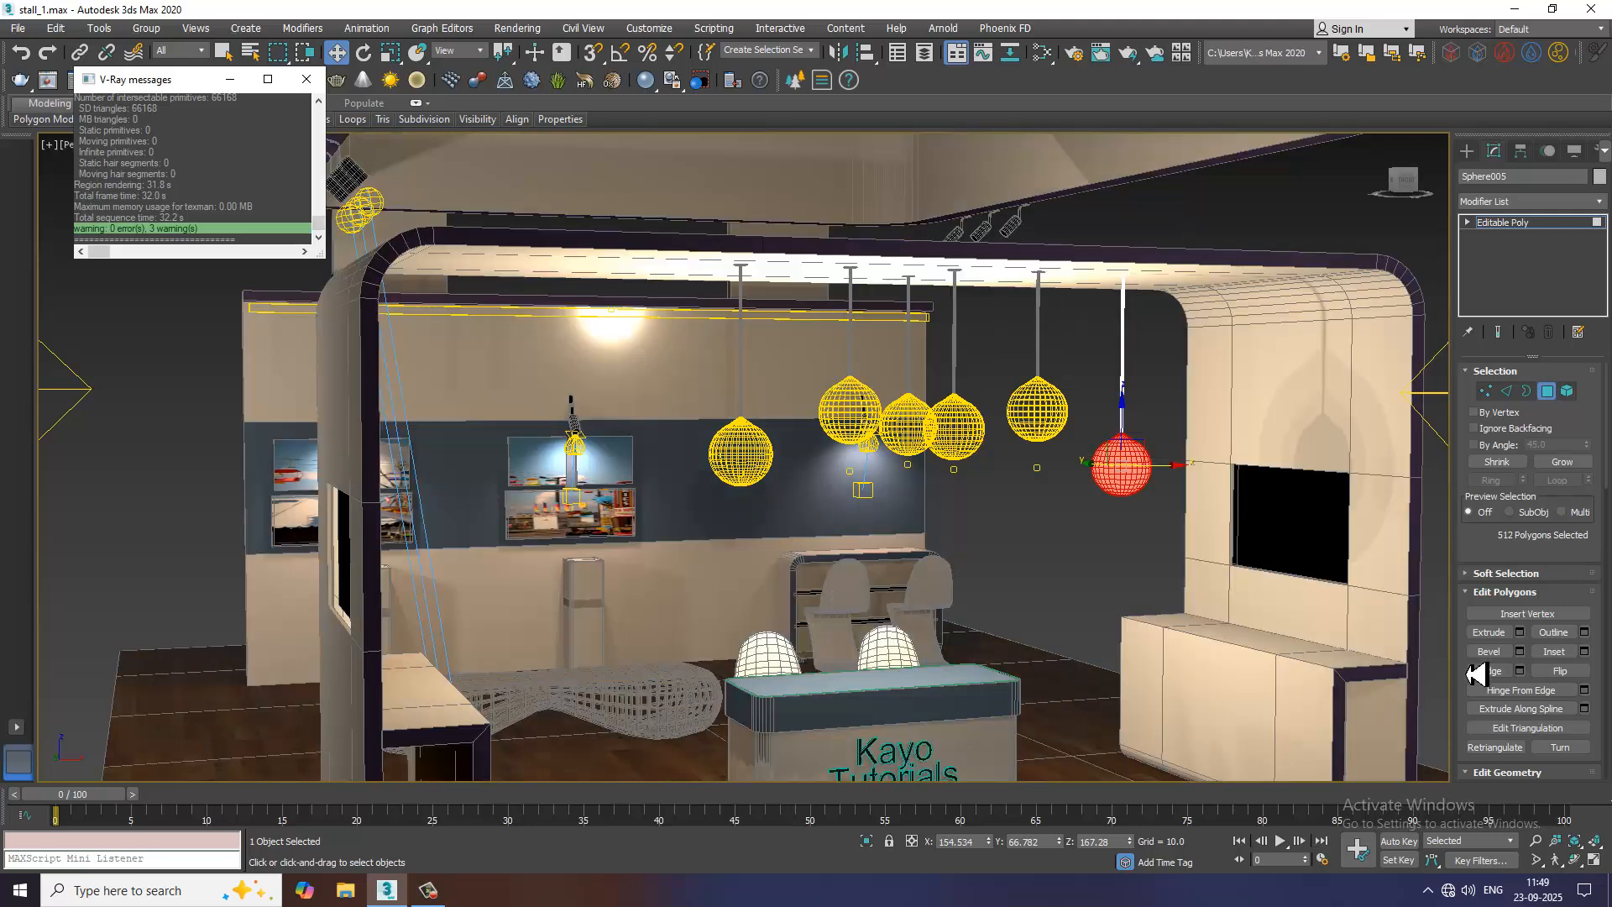
left_click_drag(1478, 556, 1497, 457)
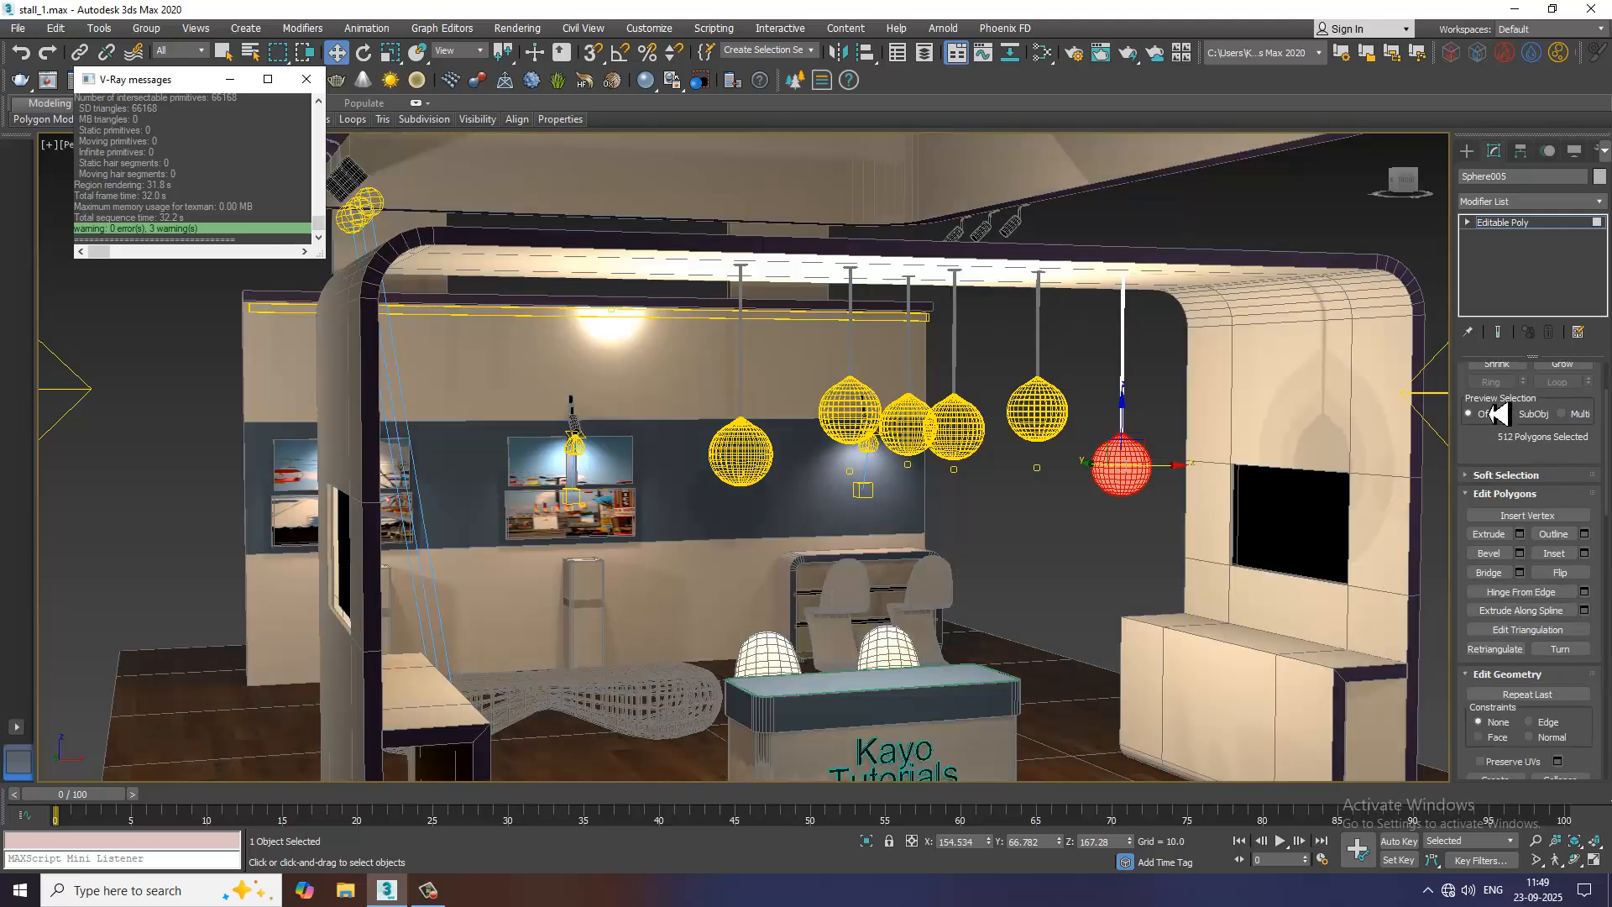
scroll(1536, 638, "down", 2)
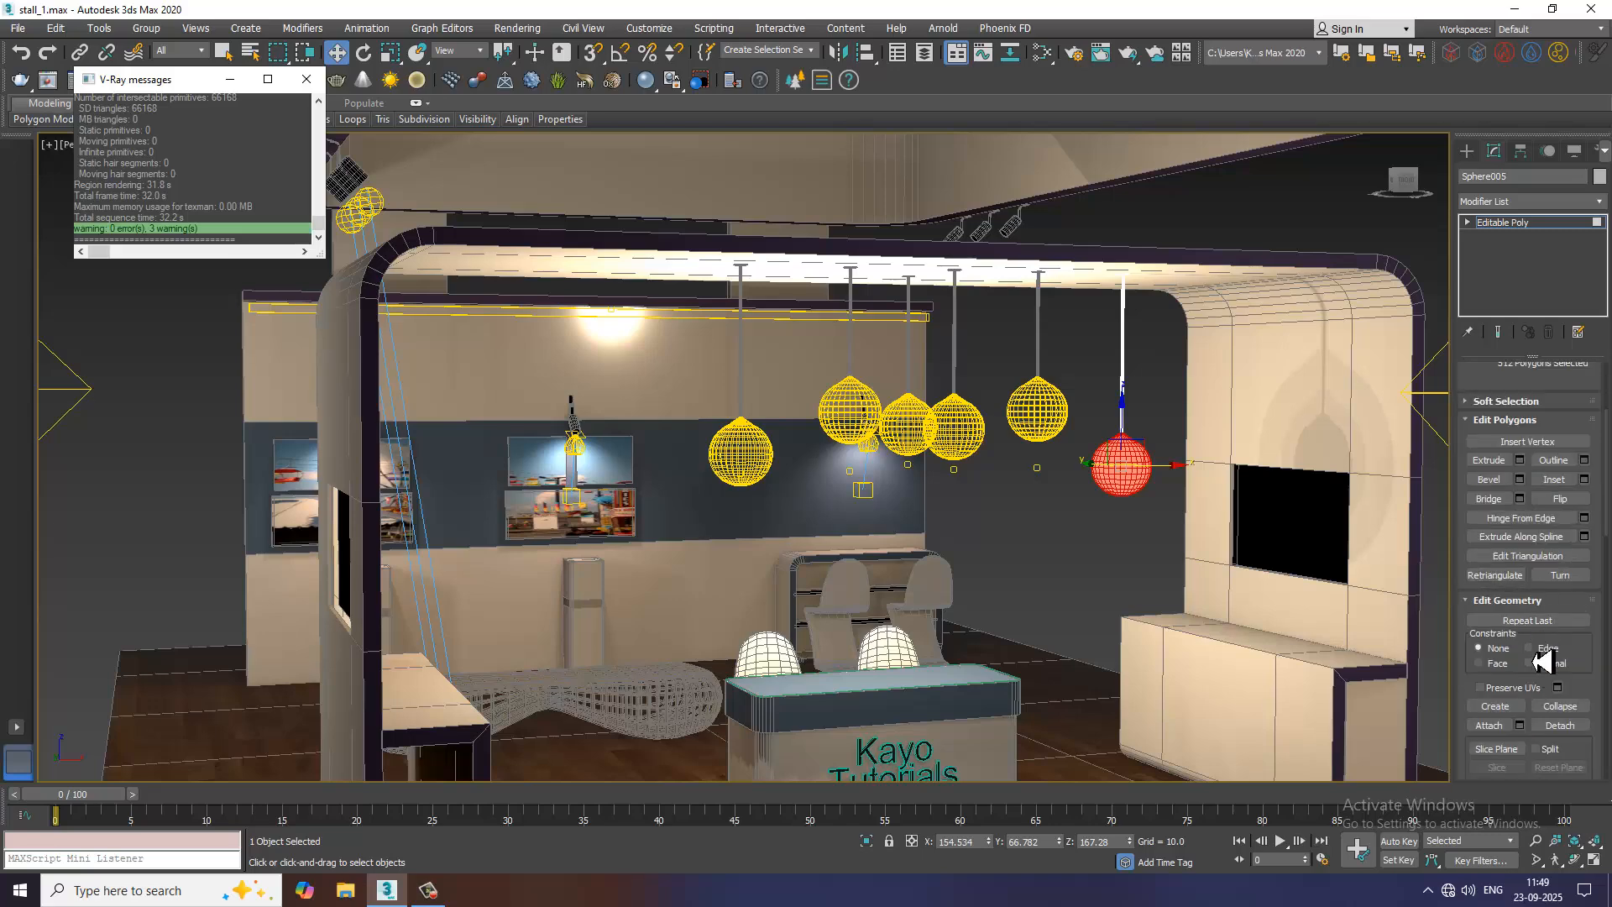
left_click(1575, 727)
left_click(859, 452)
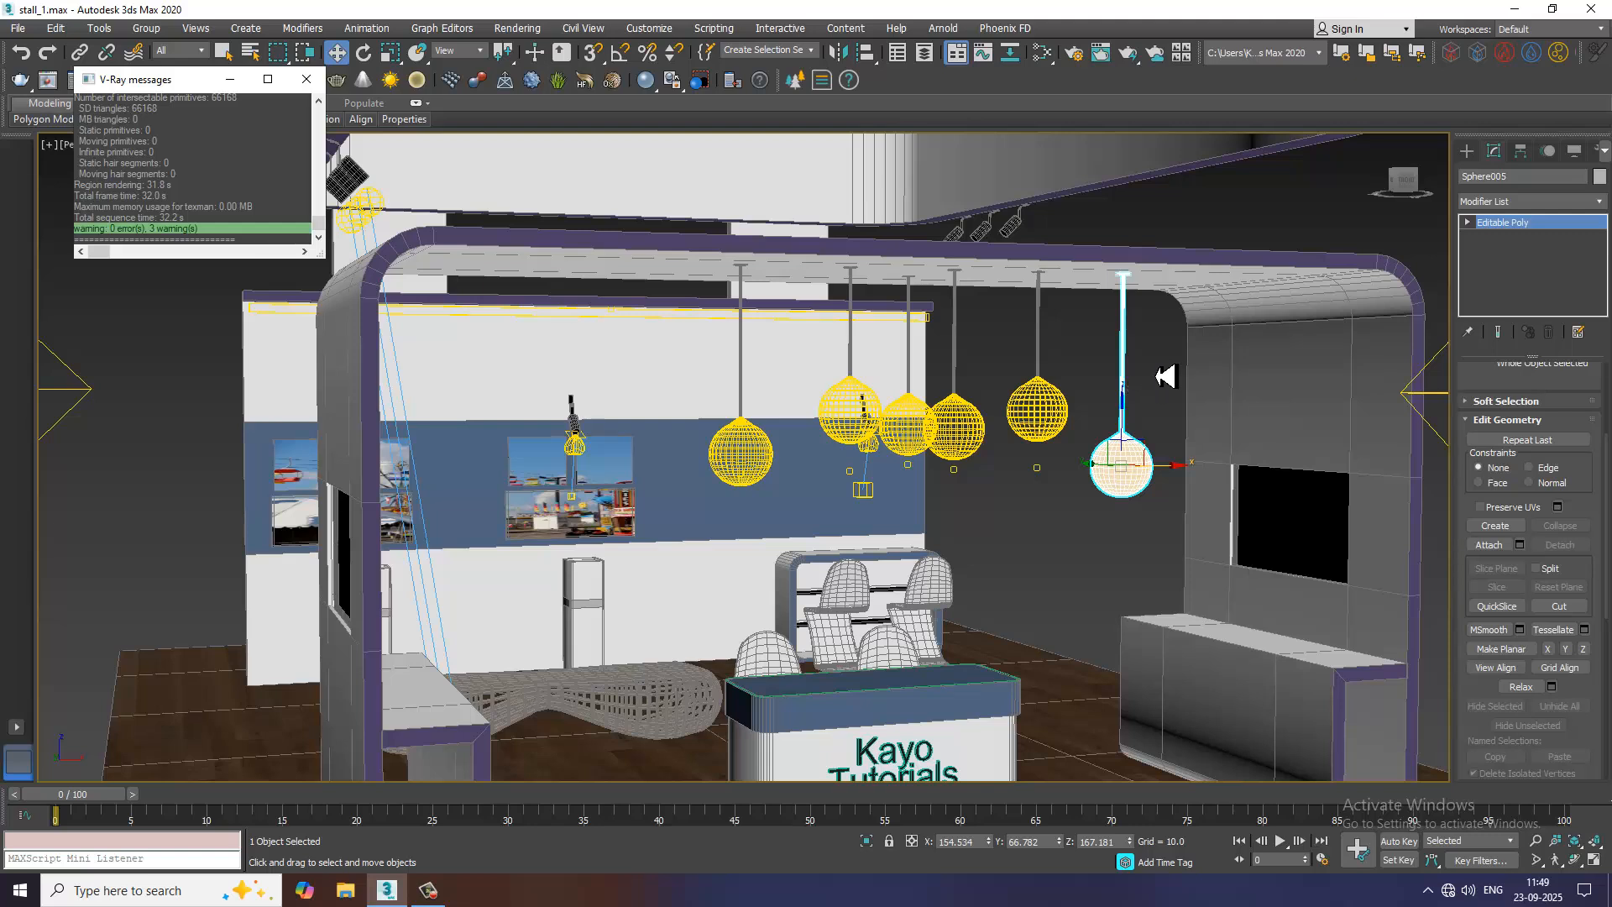
left_click(1135, 376)
left_click(1133, 386)
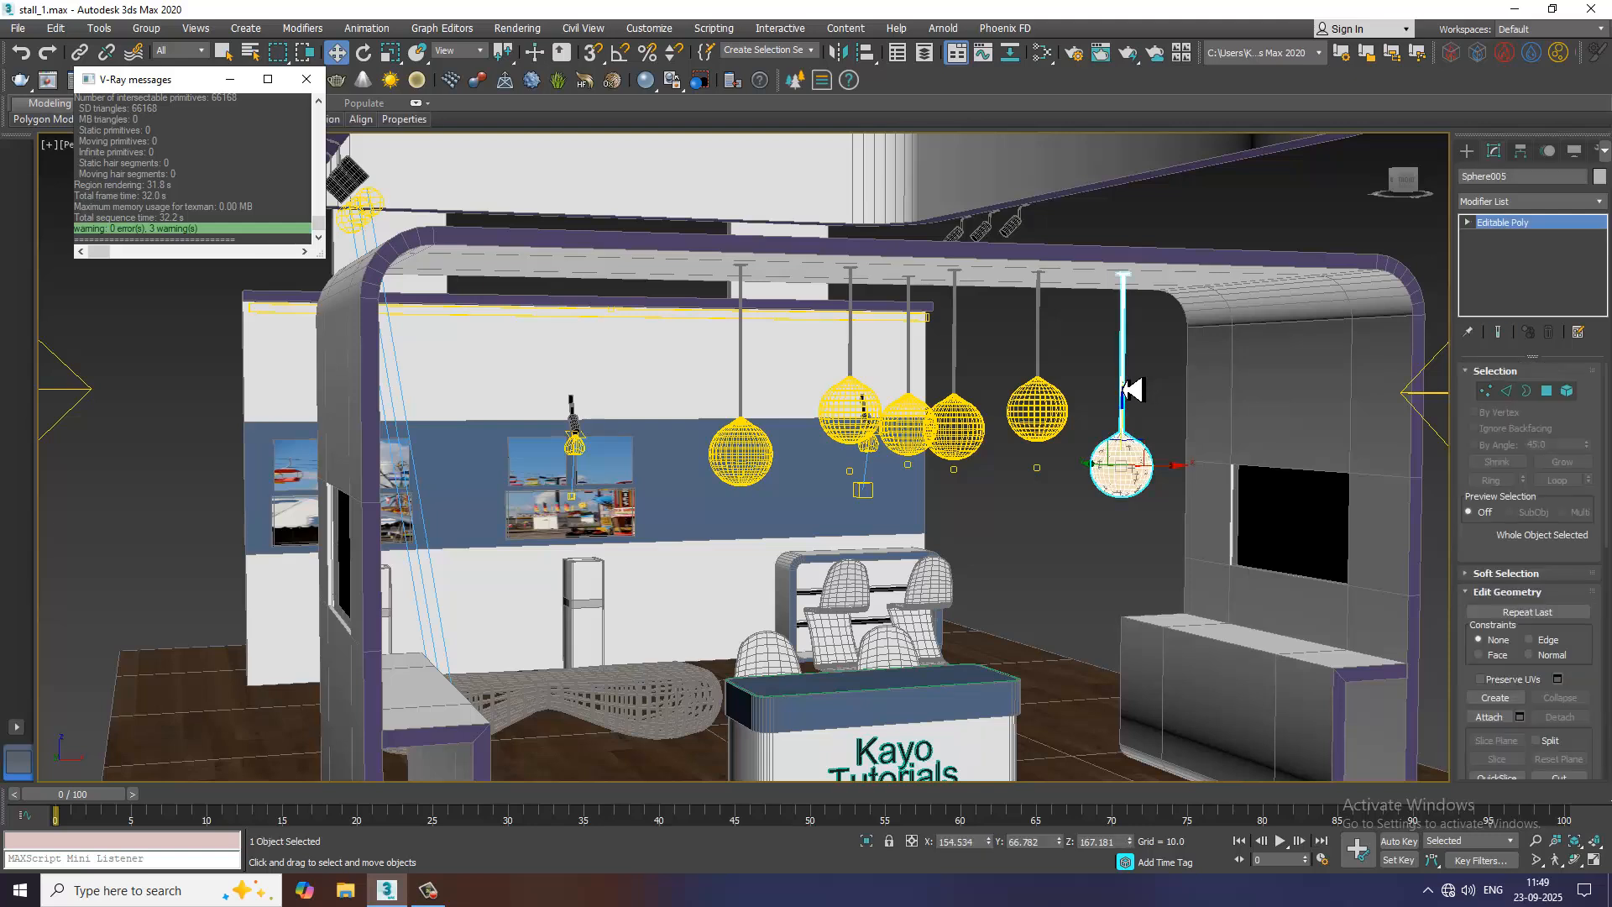
key("4")
key("ctrl+a")
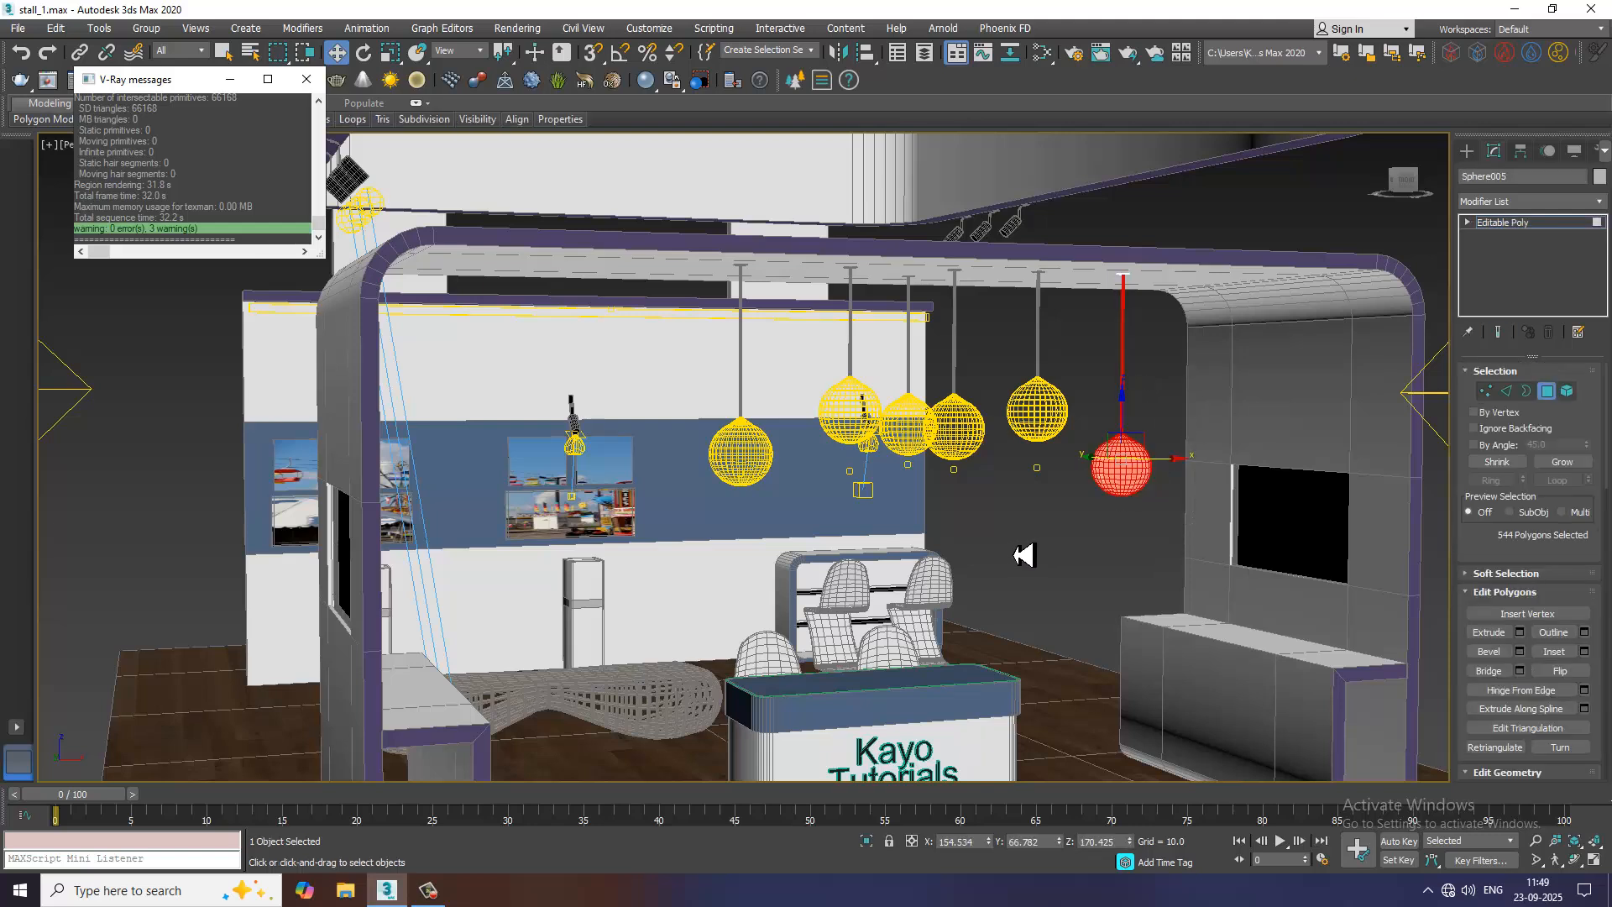
key("4")
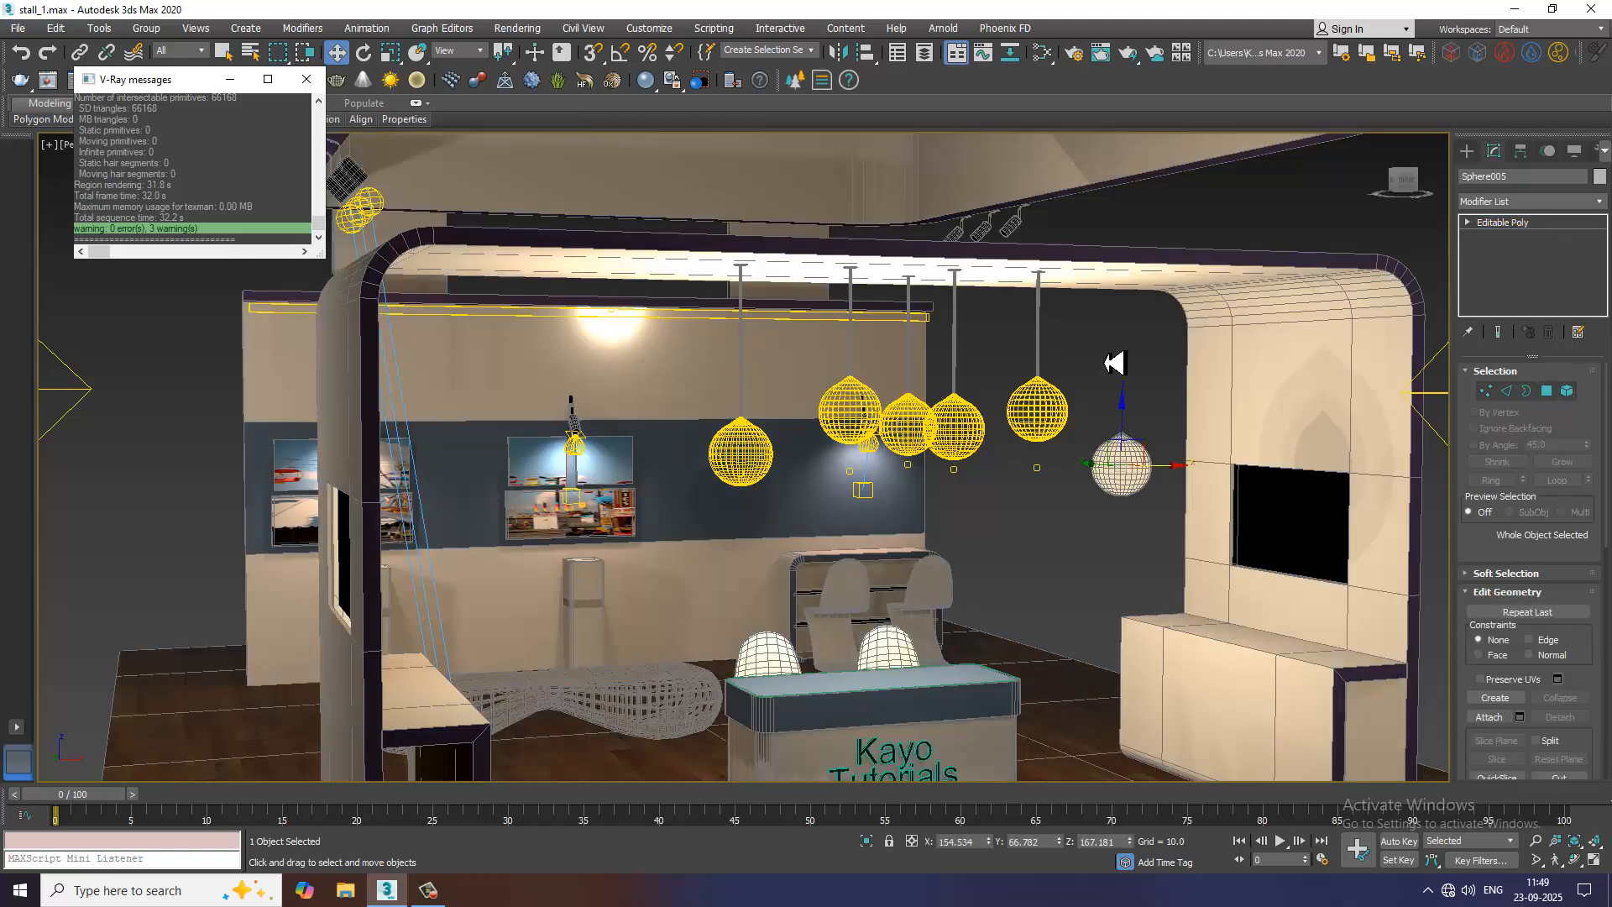
left_click(1100, 353)
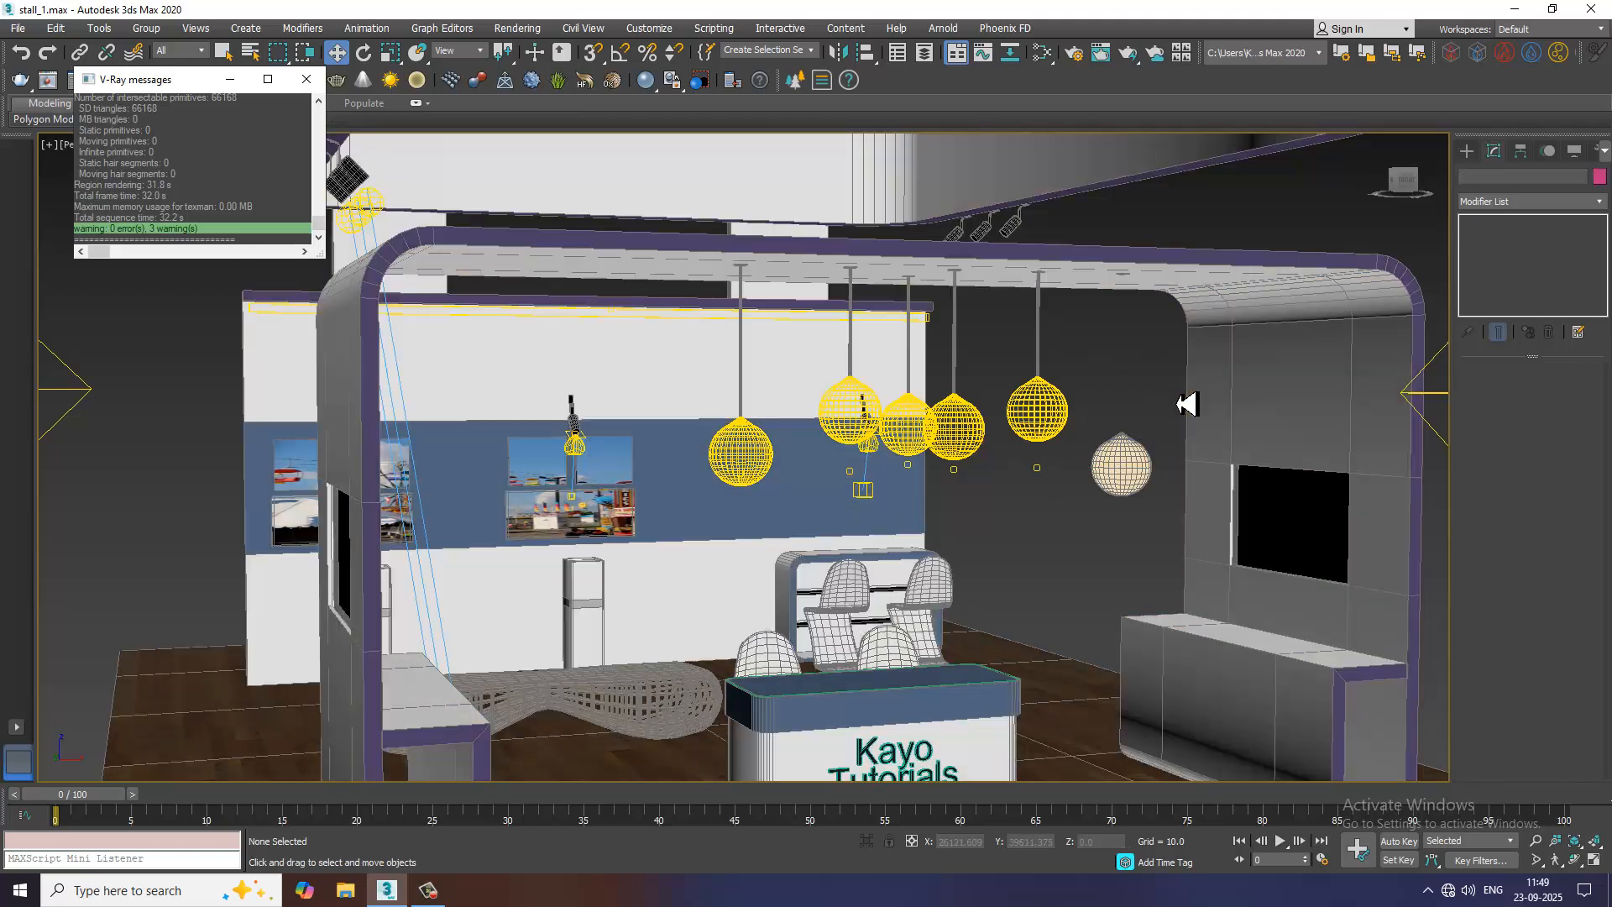
left_click(1169, 487)
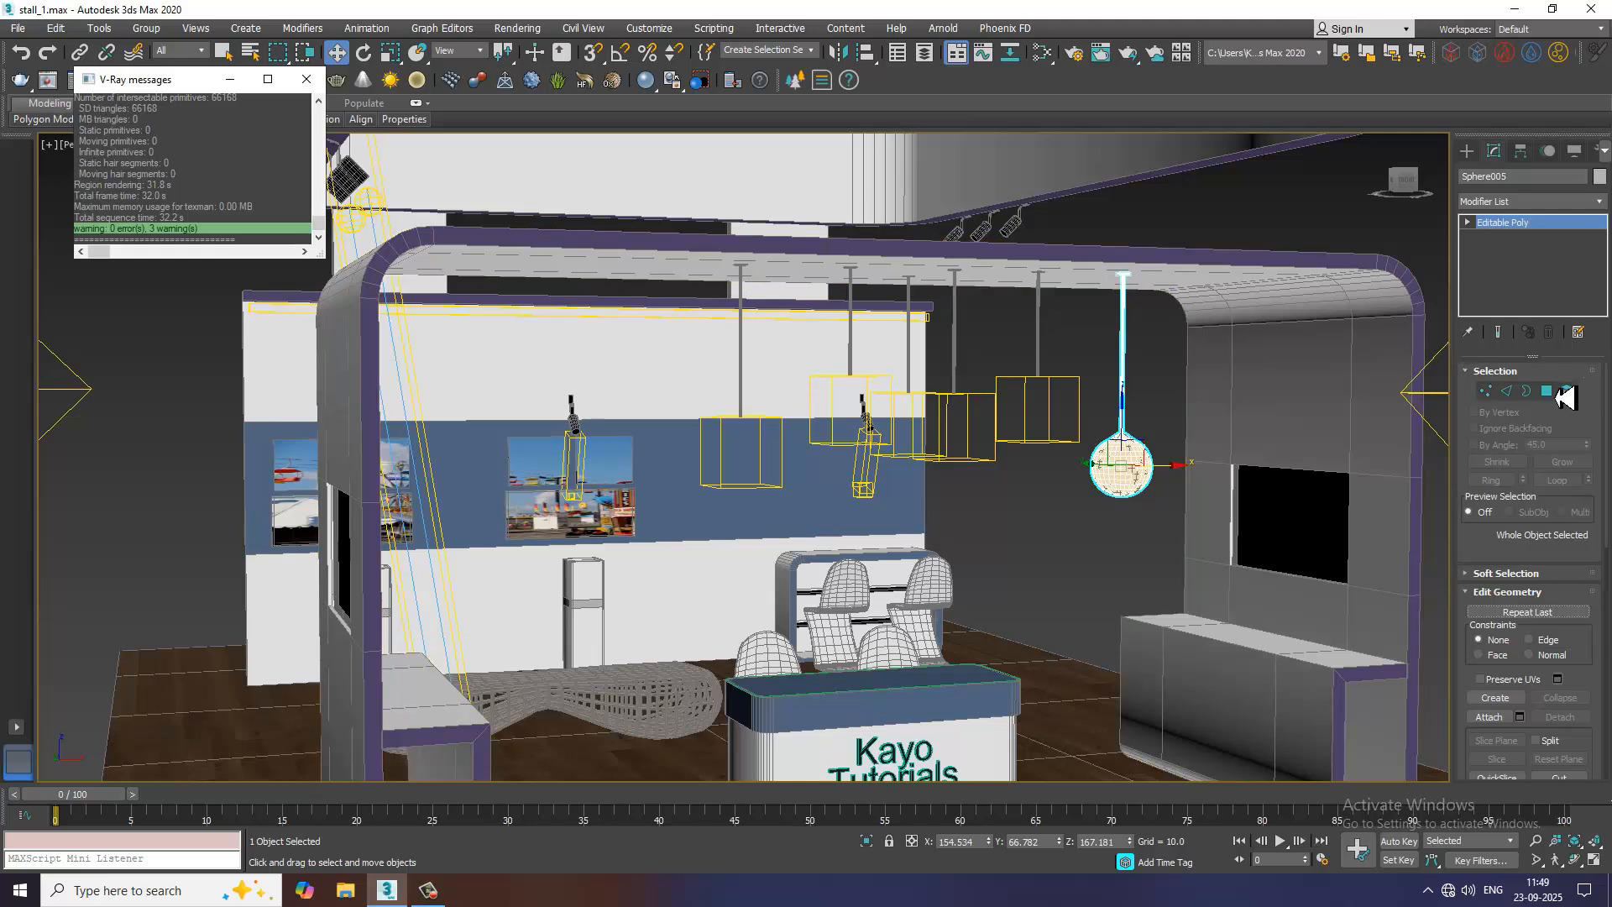
Detach the last unlit pendant's globe polygons as a separate object, leaving the hanging rod out of the selection
key("ctrl+a")
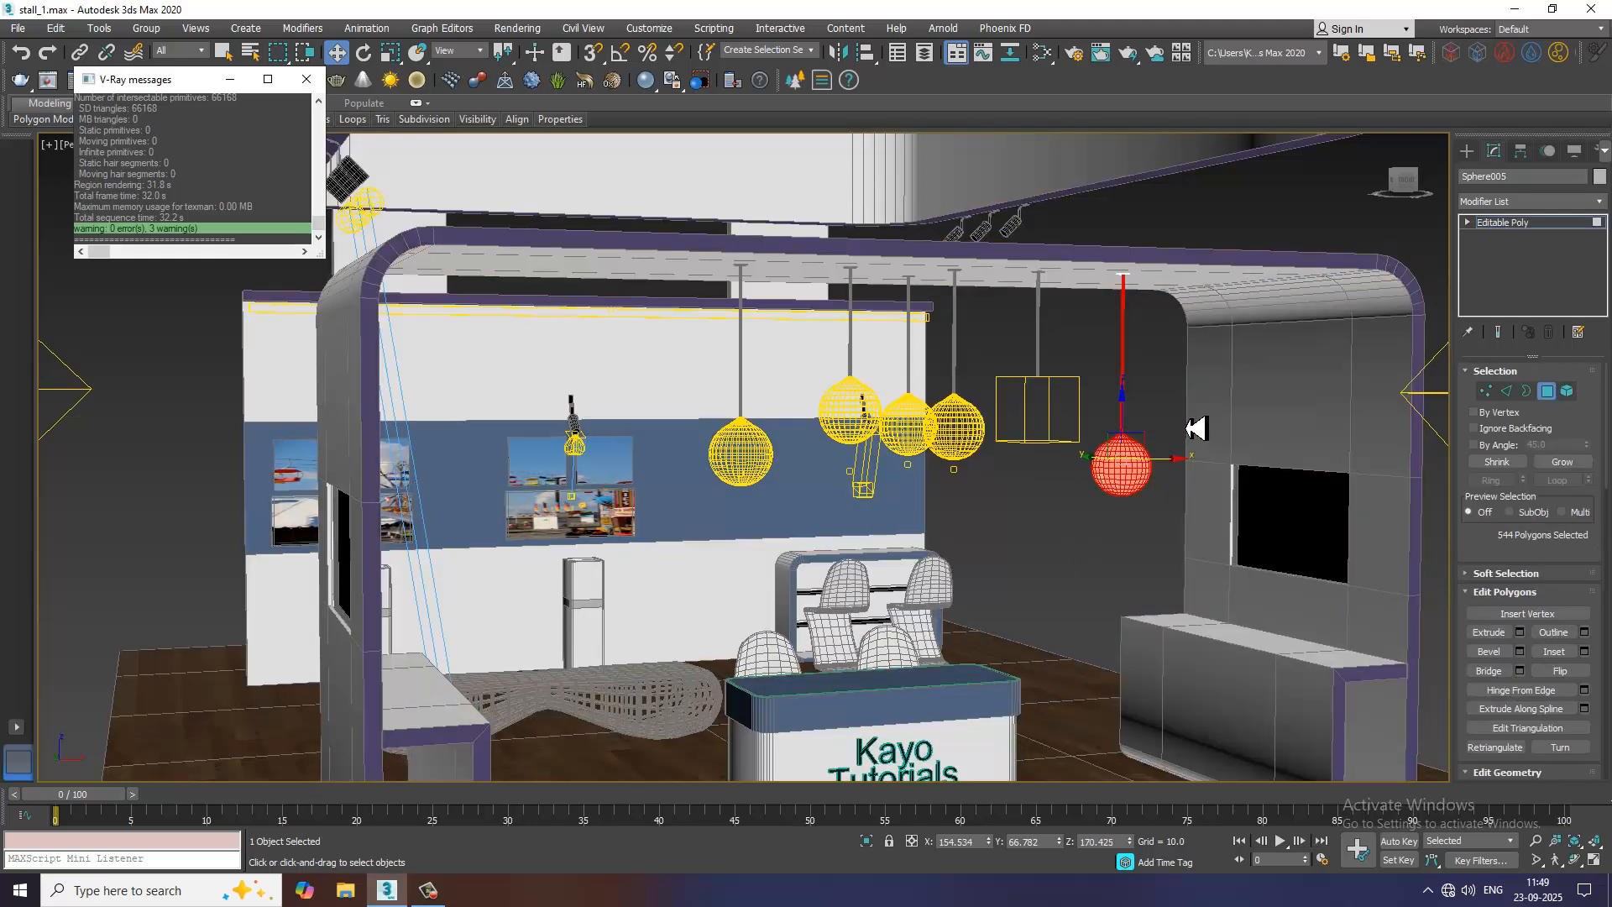
left_click_drag(980, 173, 969, 155, "alt")
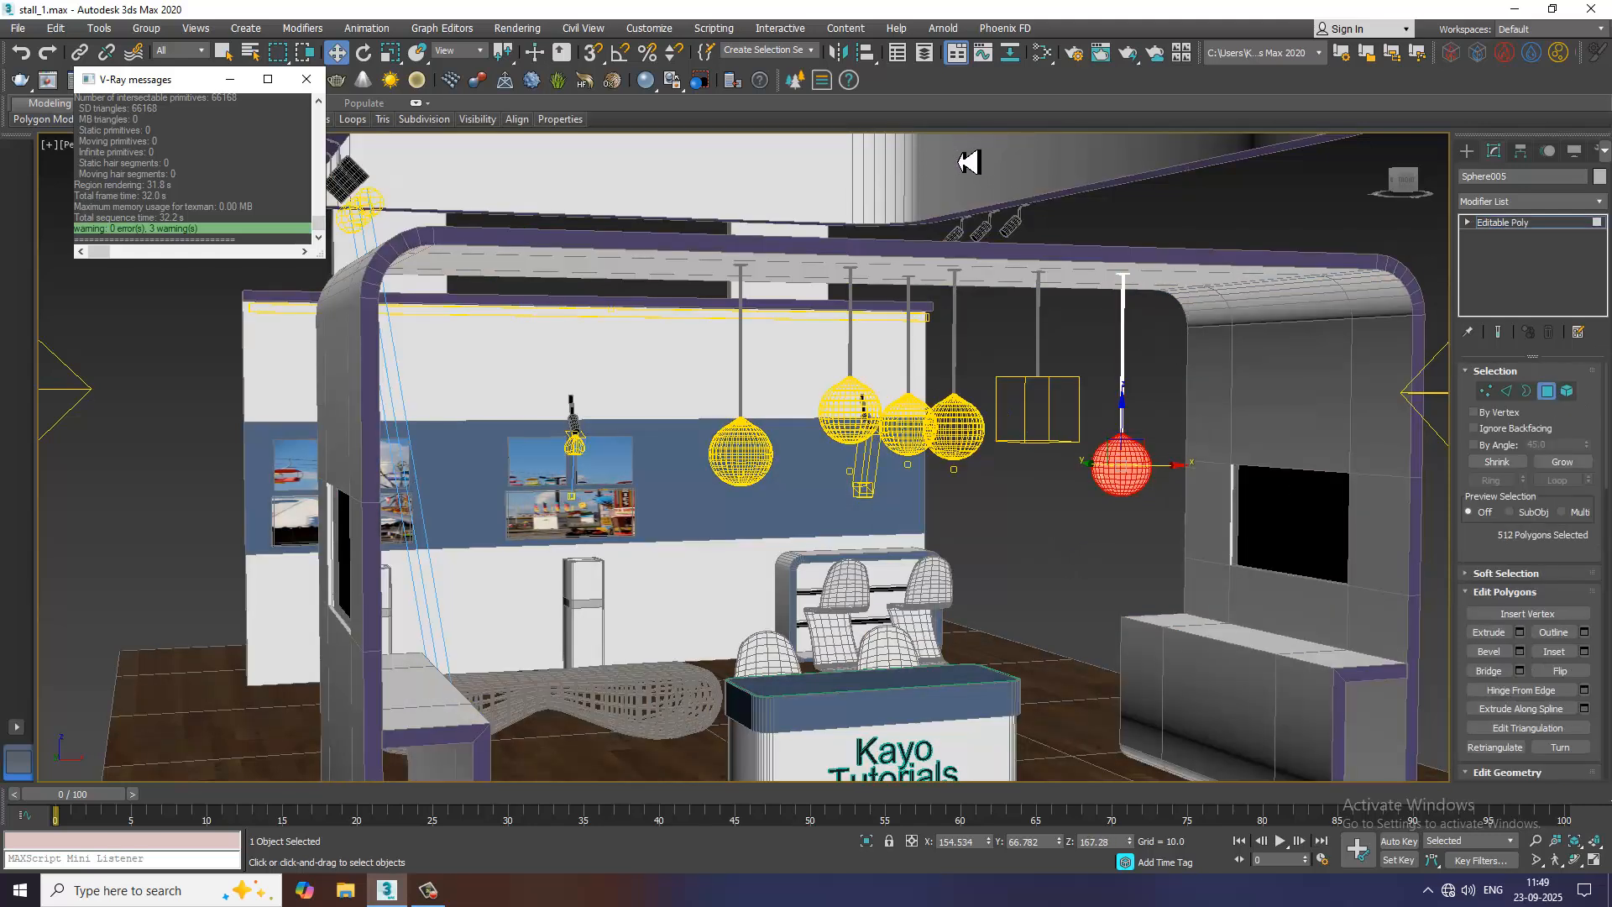
left_click(970, 161)
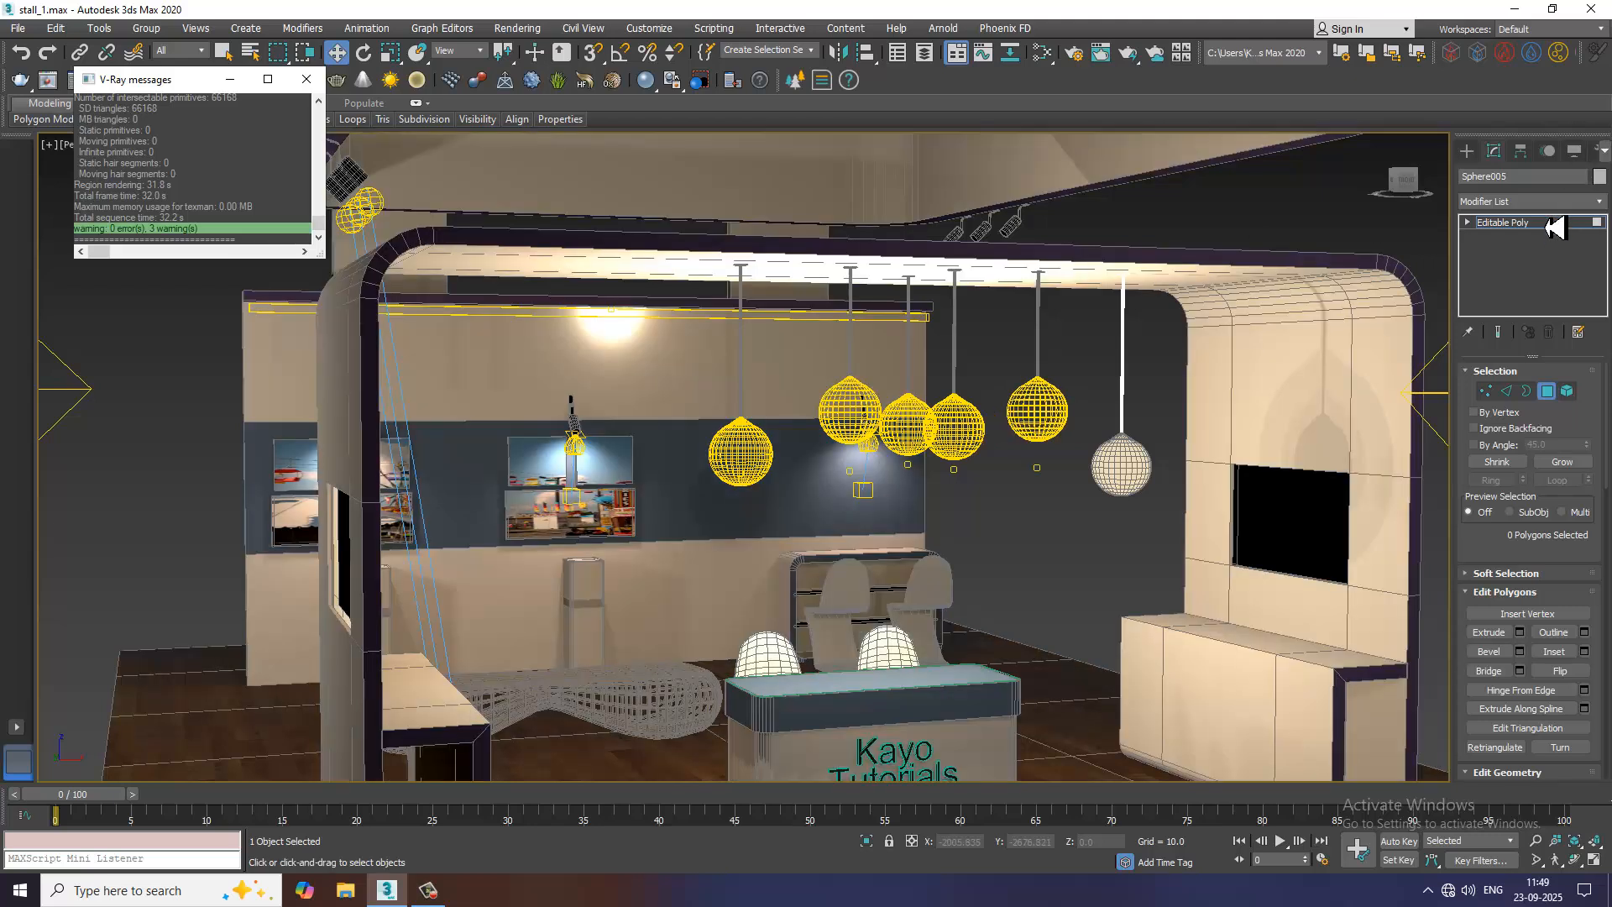
left_click(1554, 224)
Create a V-Ray plane light about 60.6 by 95.2 on the floor between the reception desk and the side counter
left_click(1467, 152)
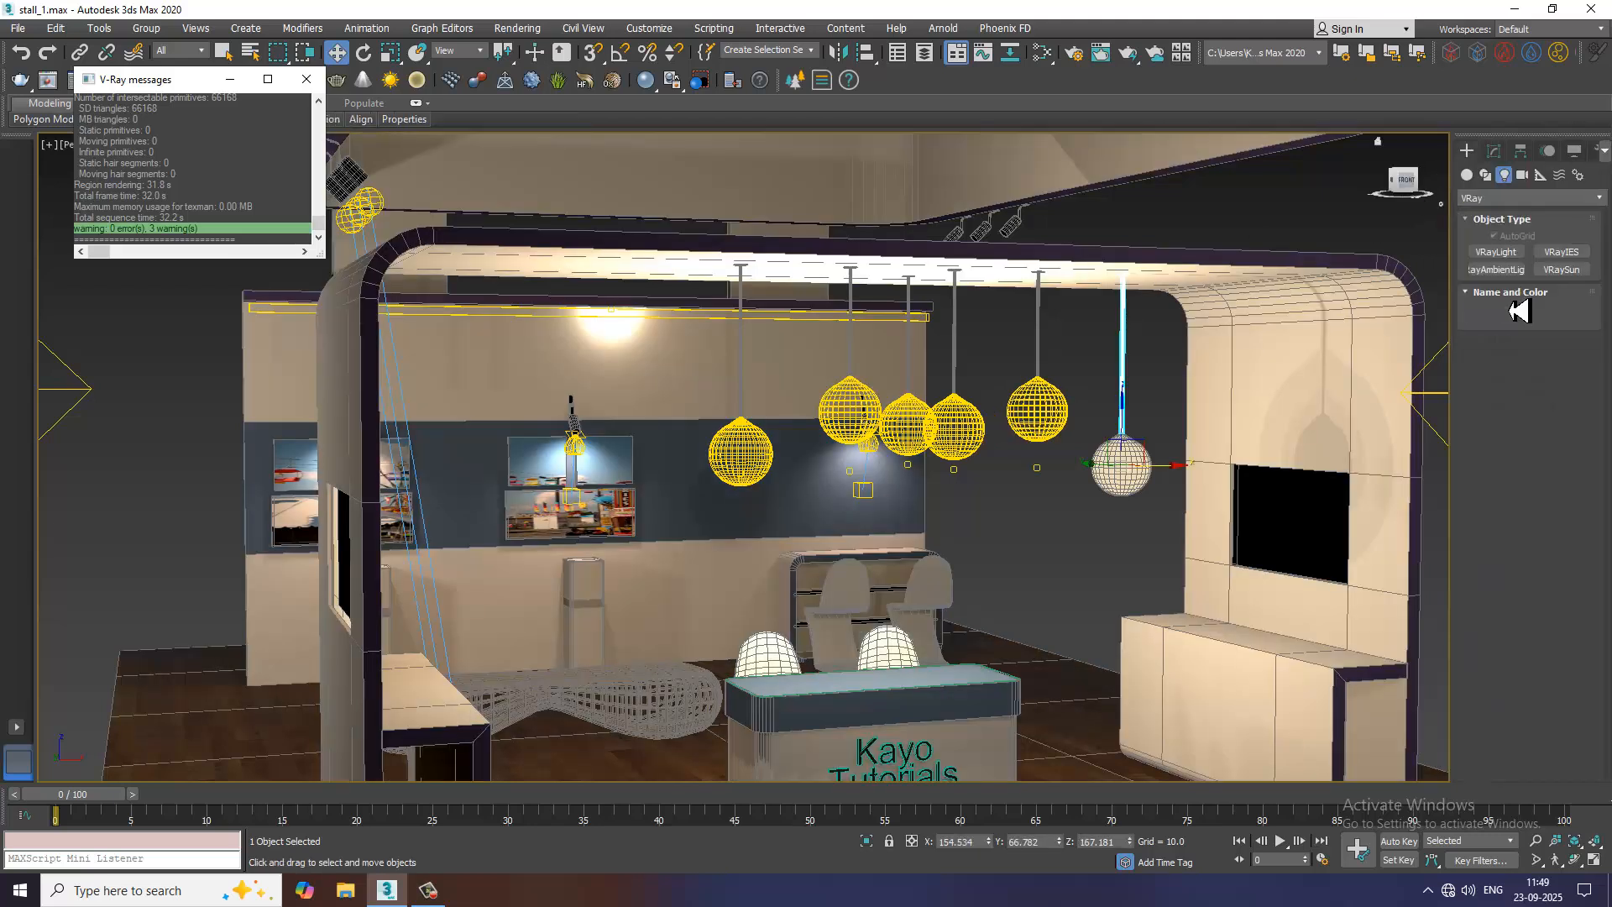
left_click(1499, 252)
left_click_drag(1115, 765, 1075, 761)
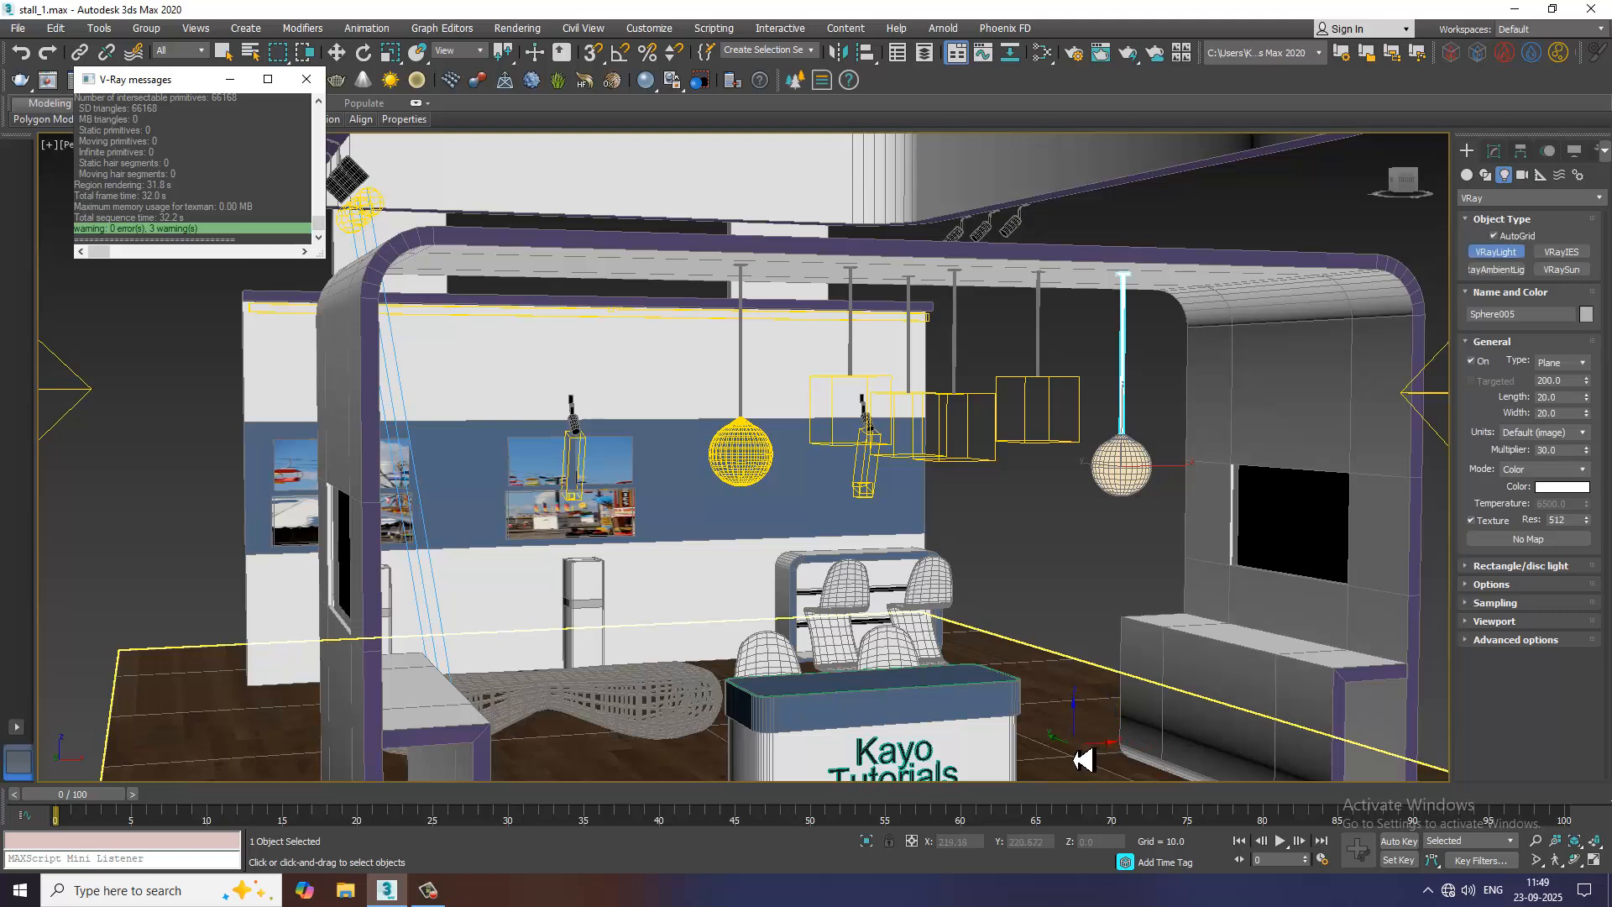
Change the new V-Ray light's type to Mesh and assign the last pendant's detached globe as its mesh
left_click(1493, 152)
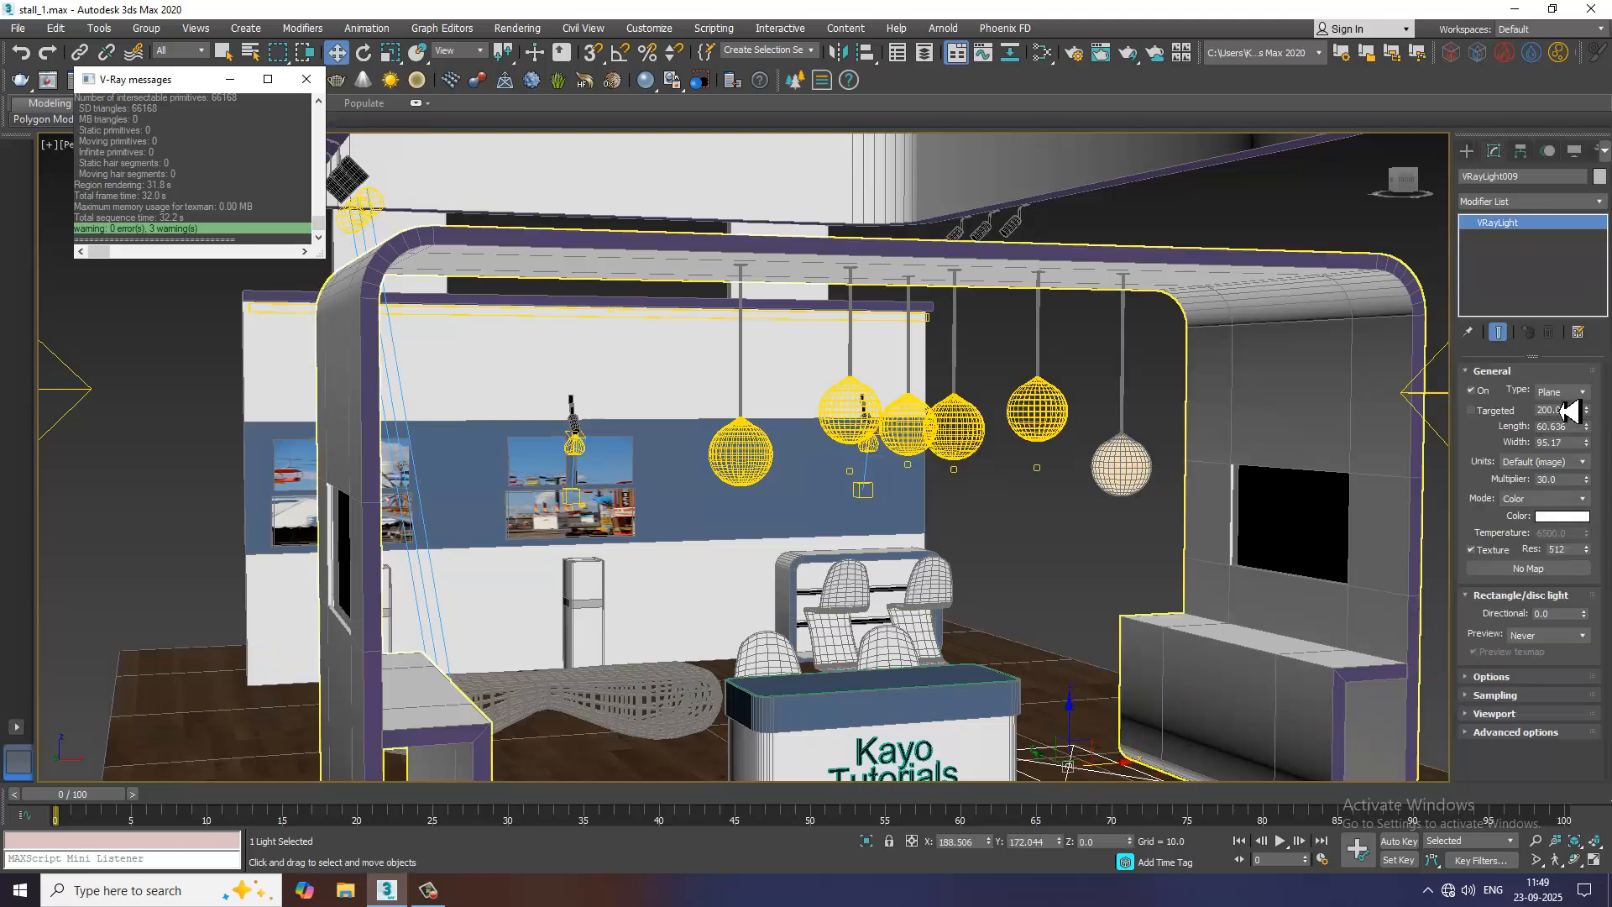
left_click(1562, 391)
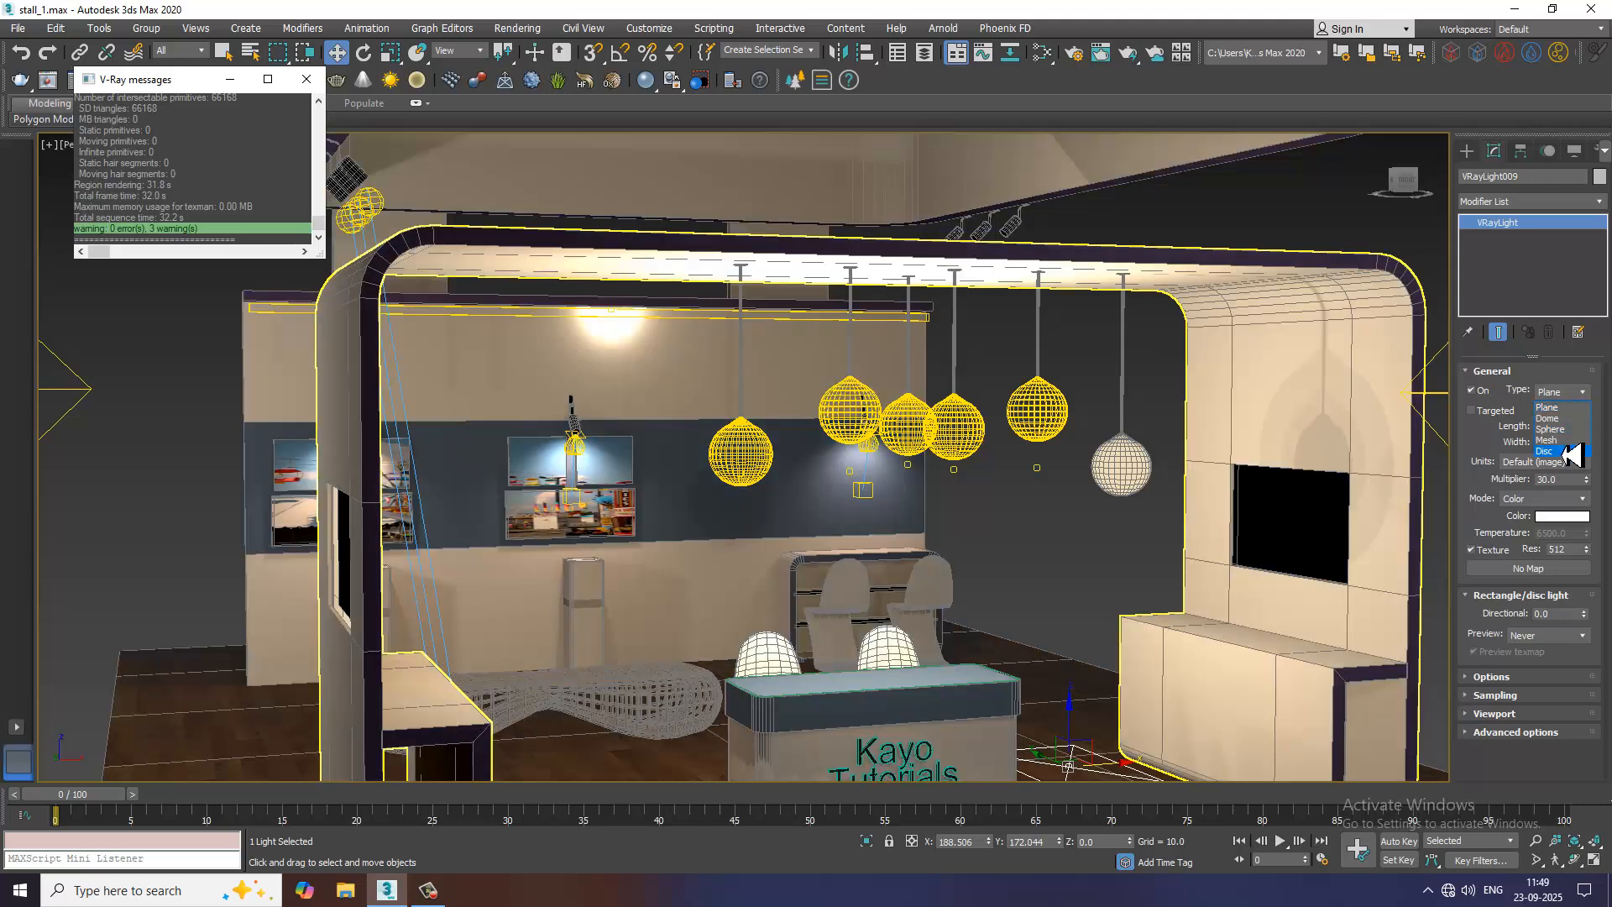
left_click(1547, 440)
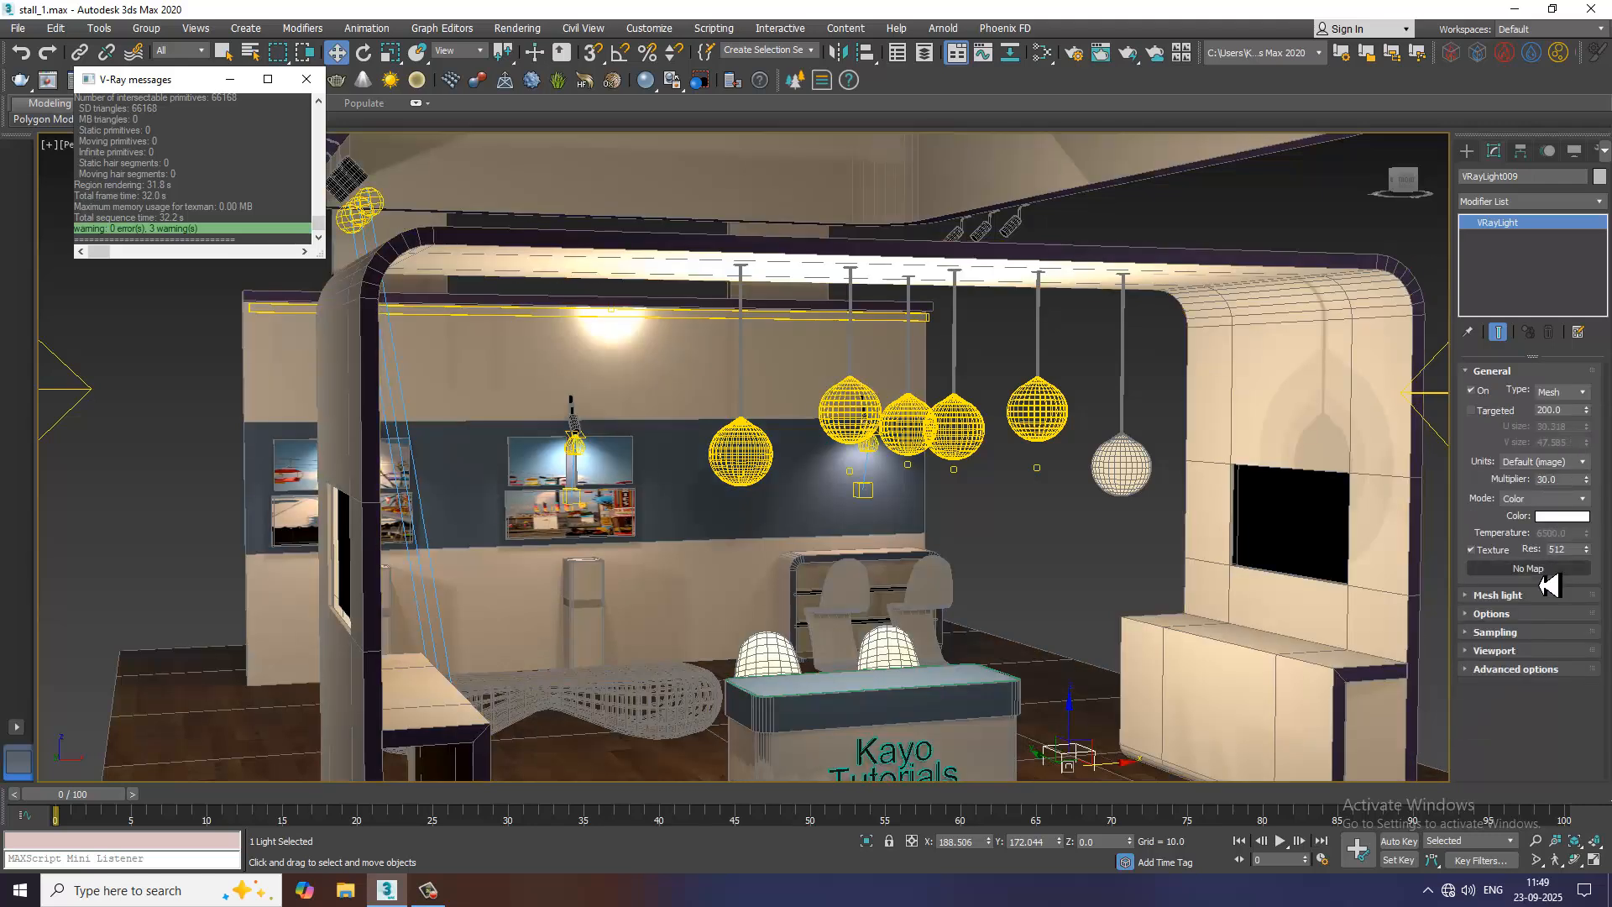
left_click(1514, 595)
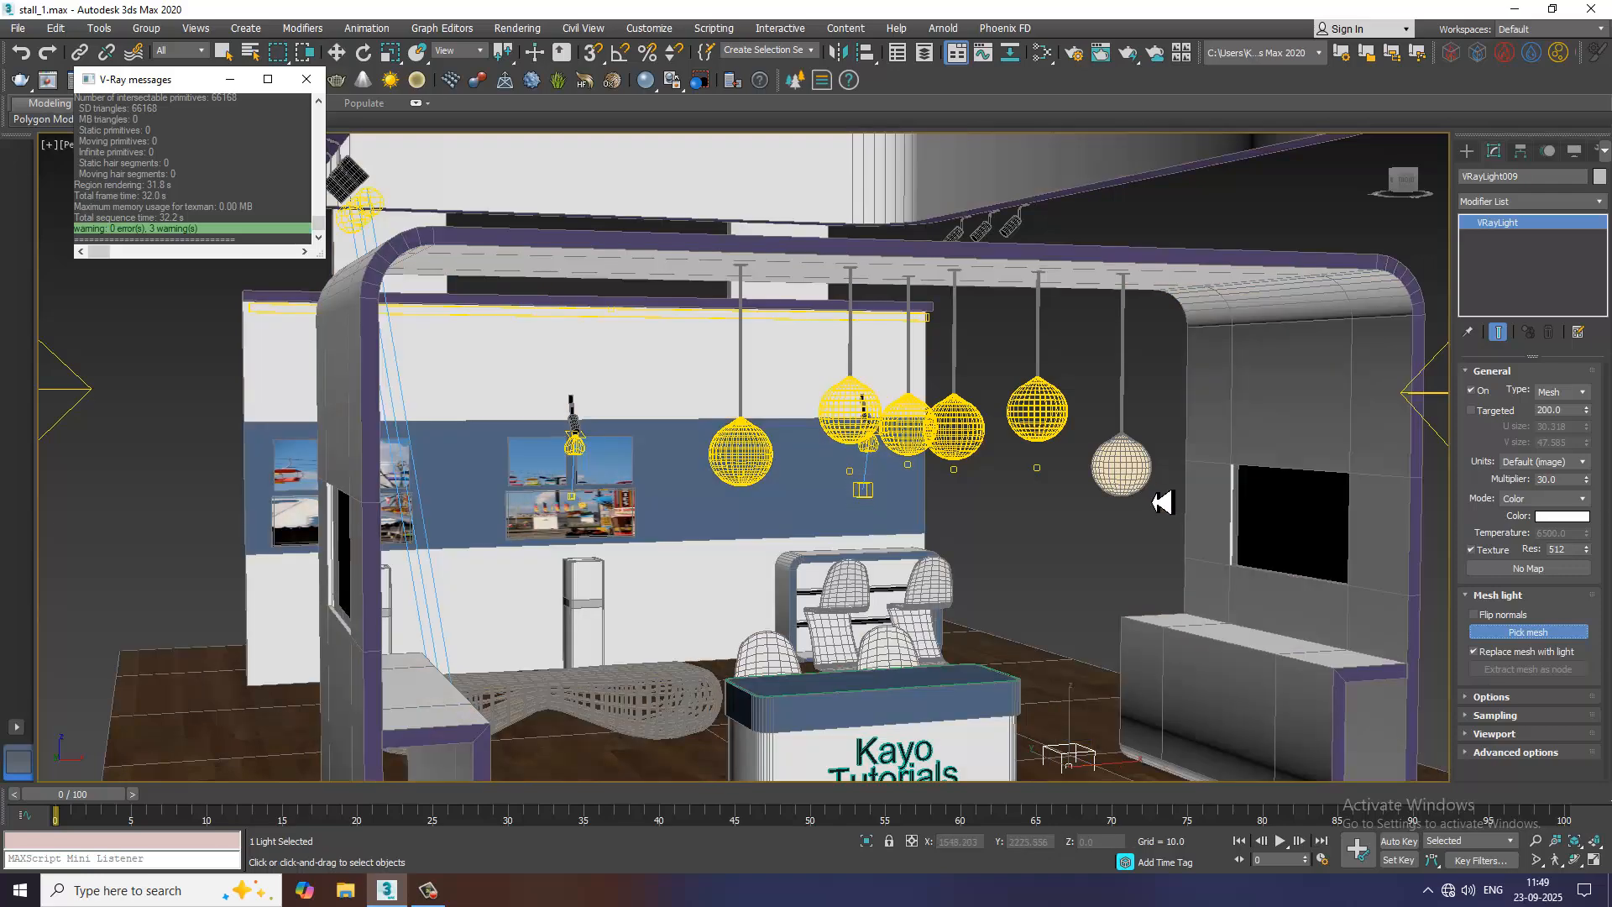
left_click(1120, 478)
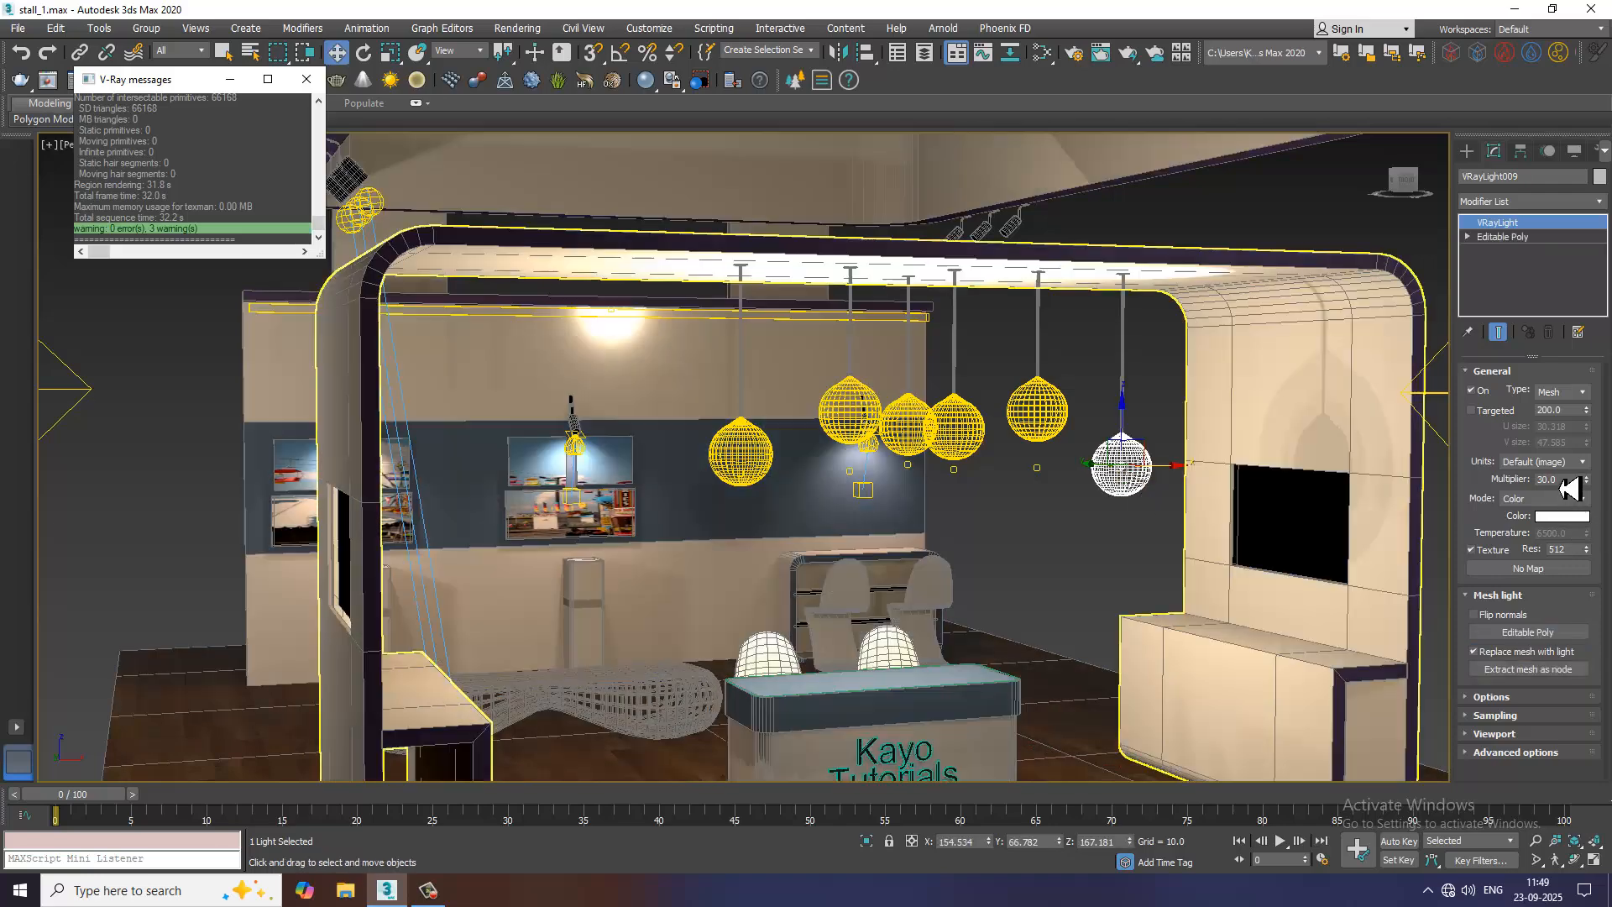
Set the last globe light's multiplier to 3 and its colour mode to Temperature at 4548.18
left_click_drag(1564, 482, 1476, 481)
type("3")
key("Return")
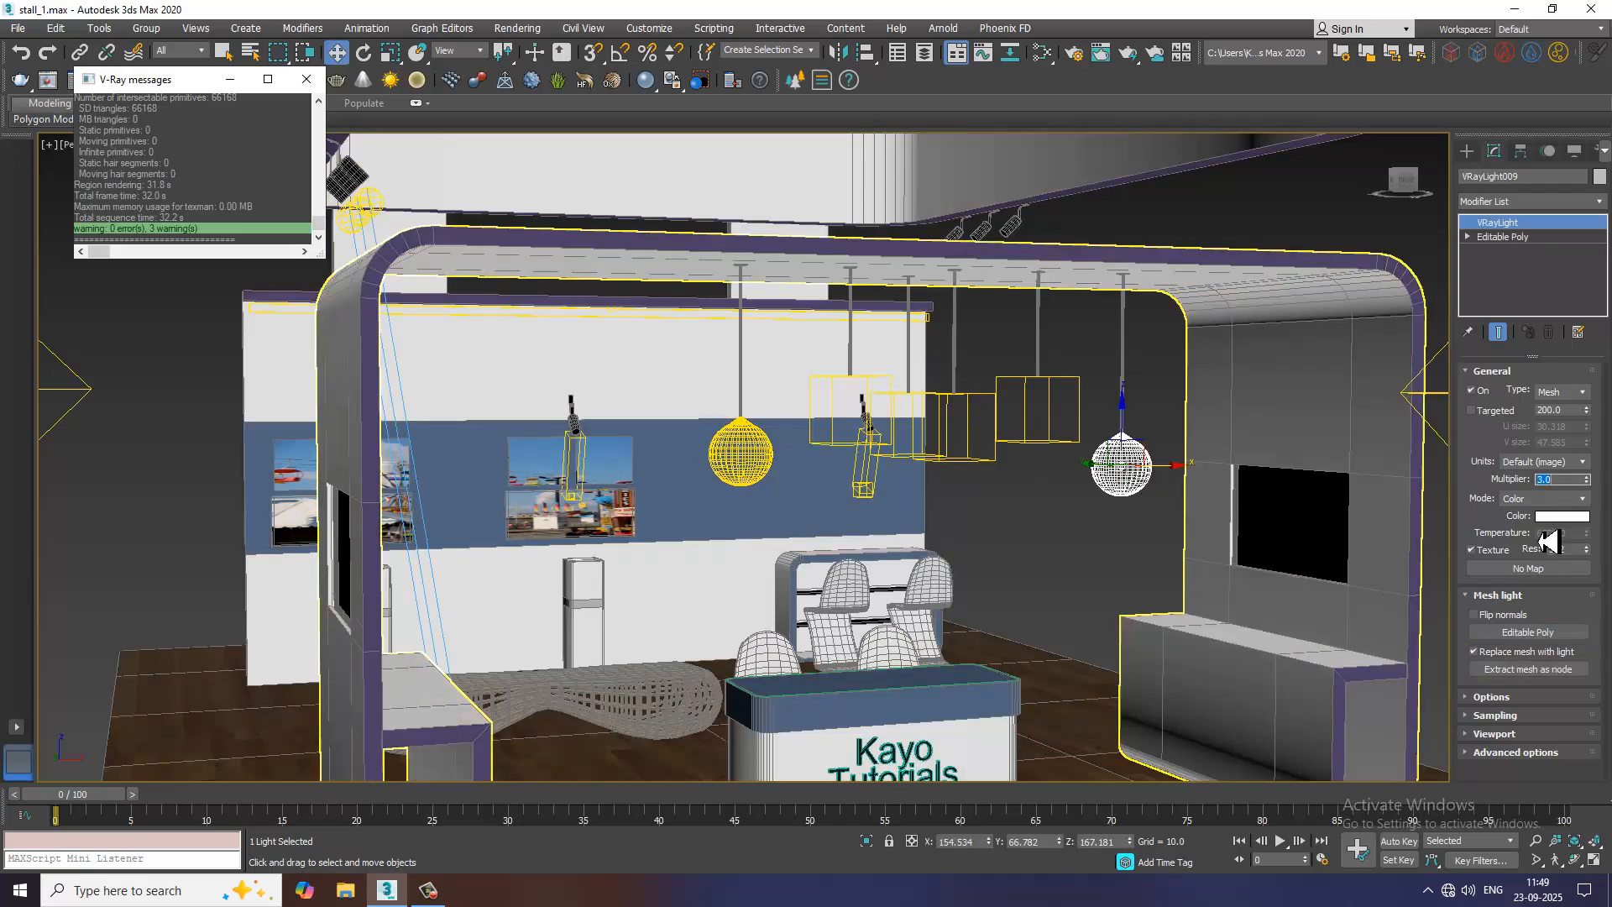
left_click(1545, 499)
left_click(1549, 527)
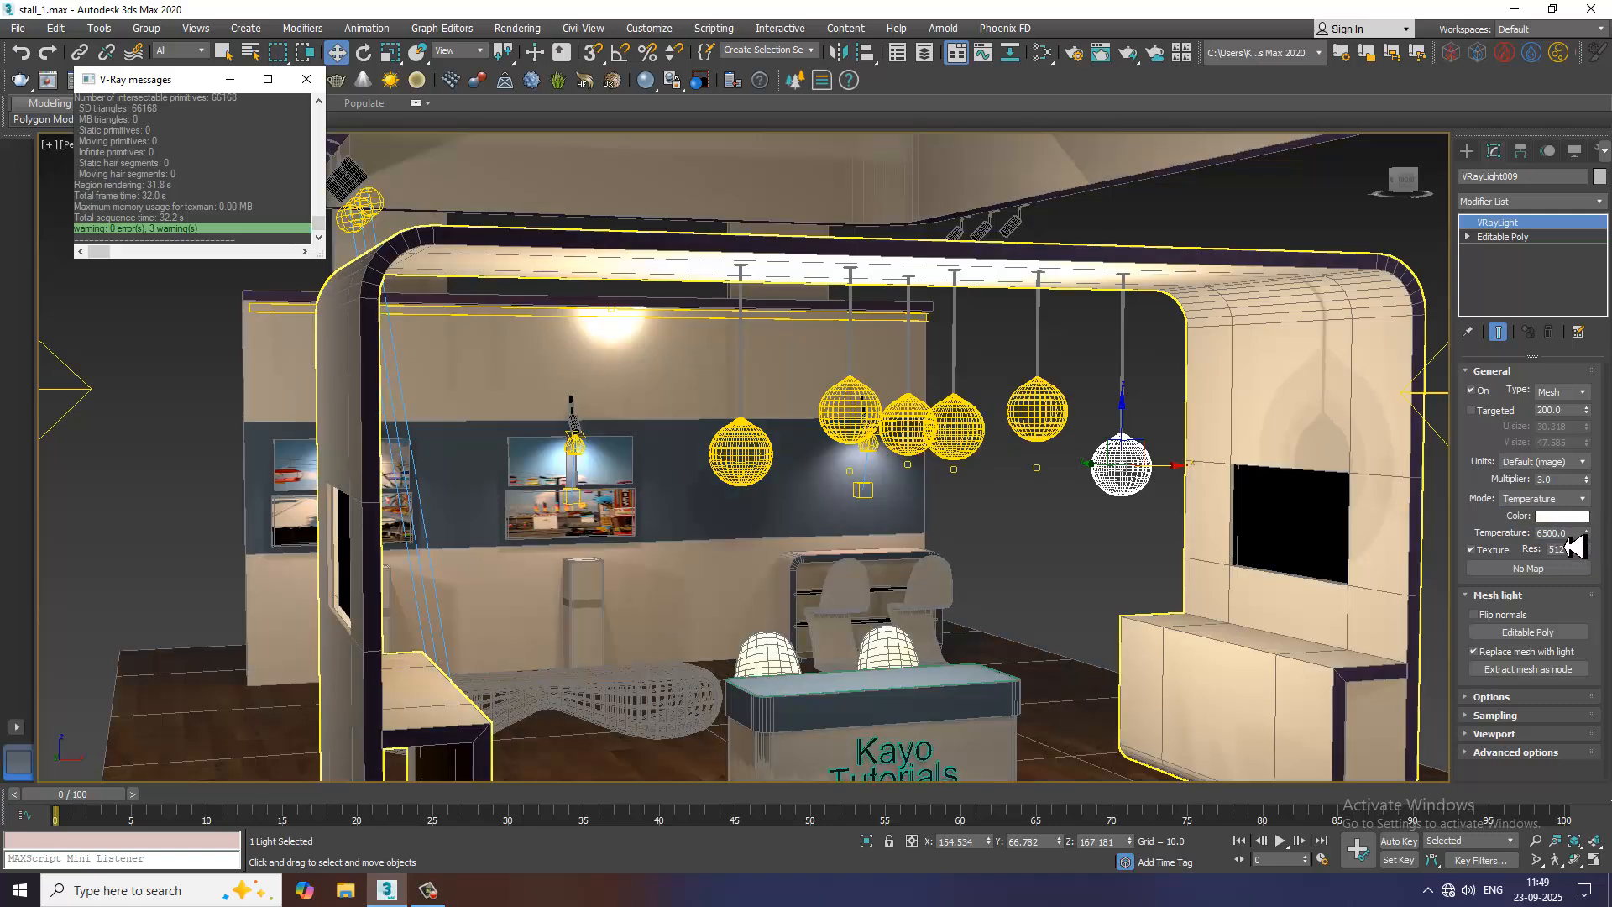
left_click_drag(1575, 533, 1450, 541)
key("ctrl+v")
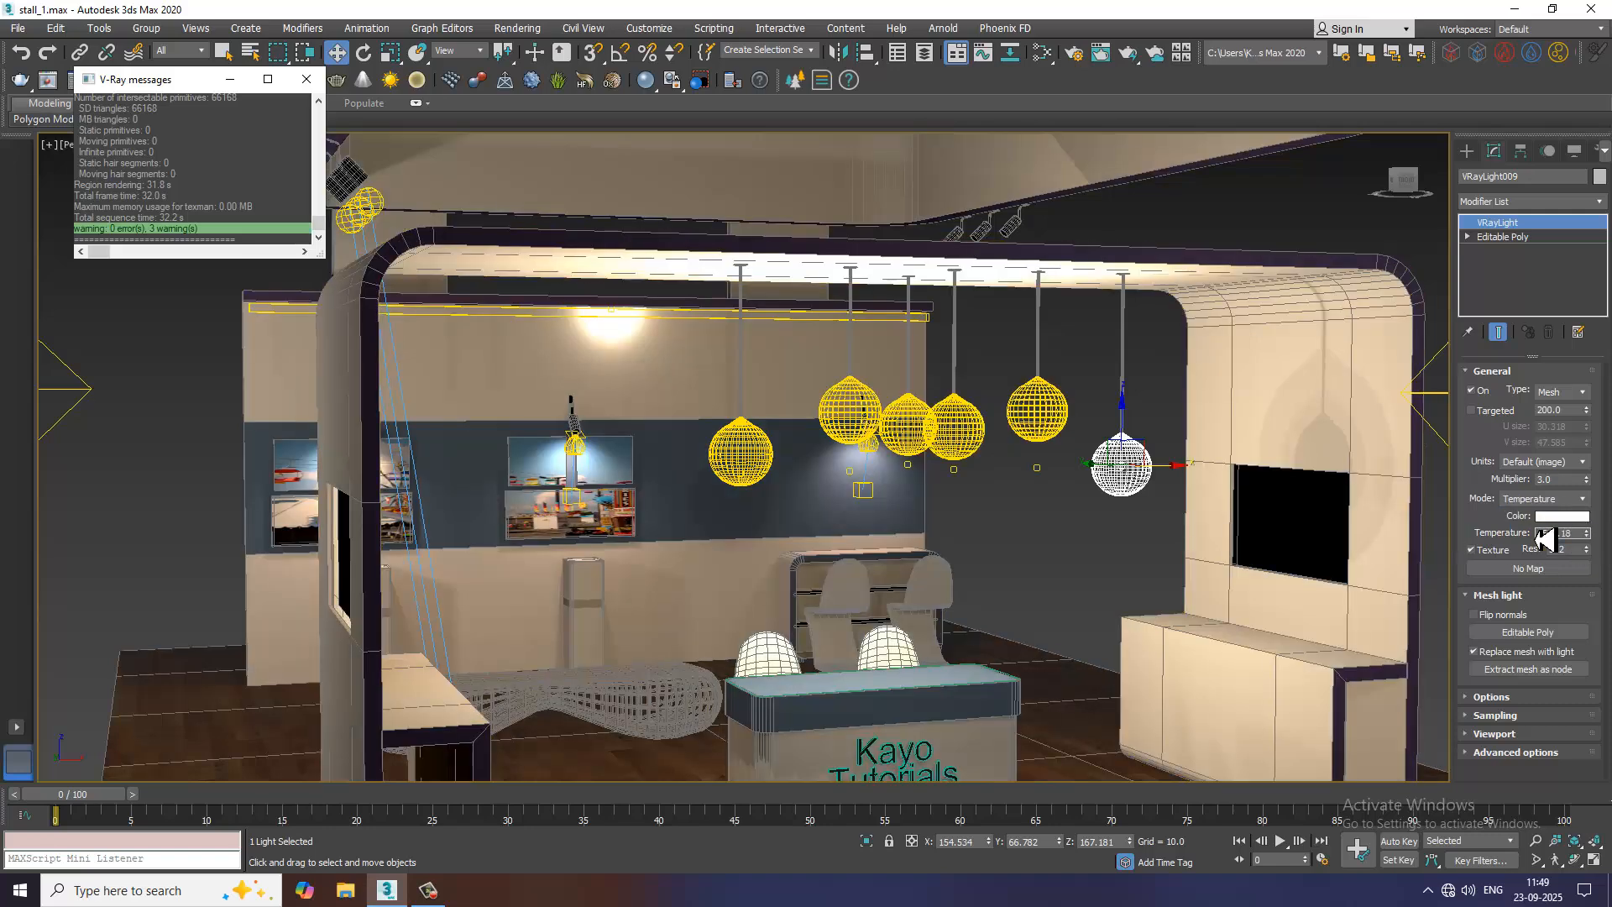
key("Return")
left_click(1563, 483)
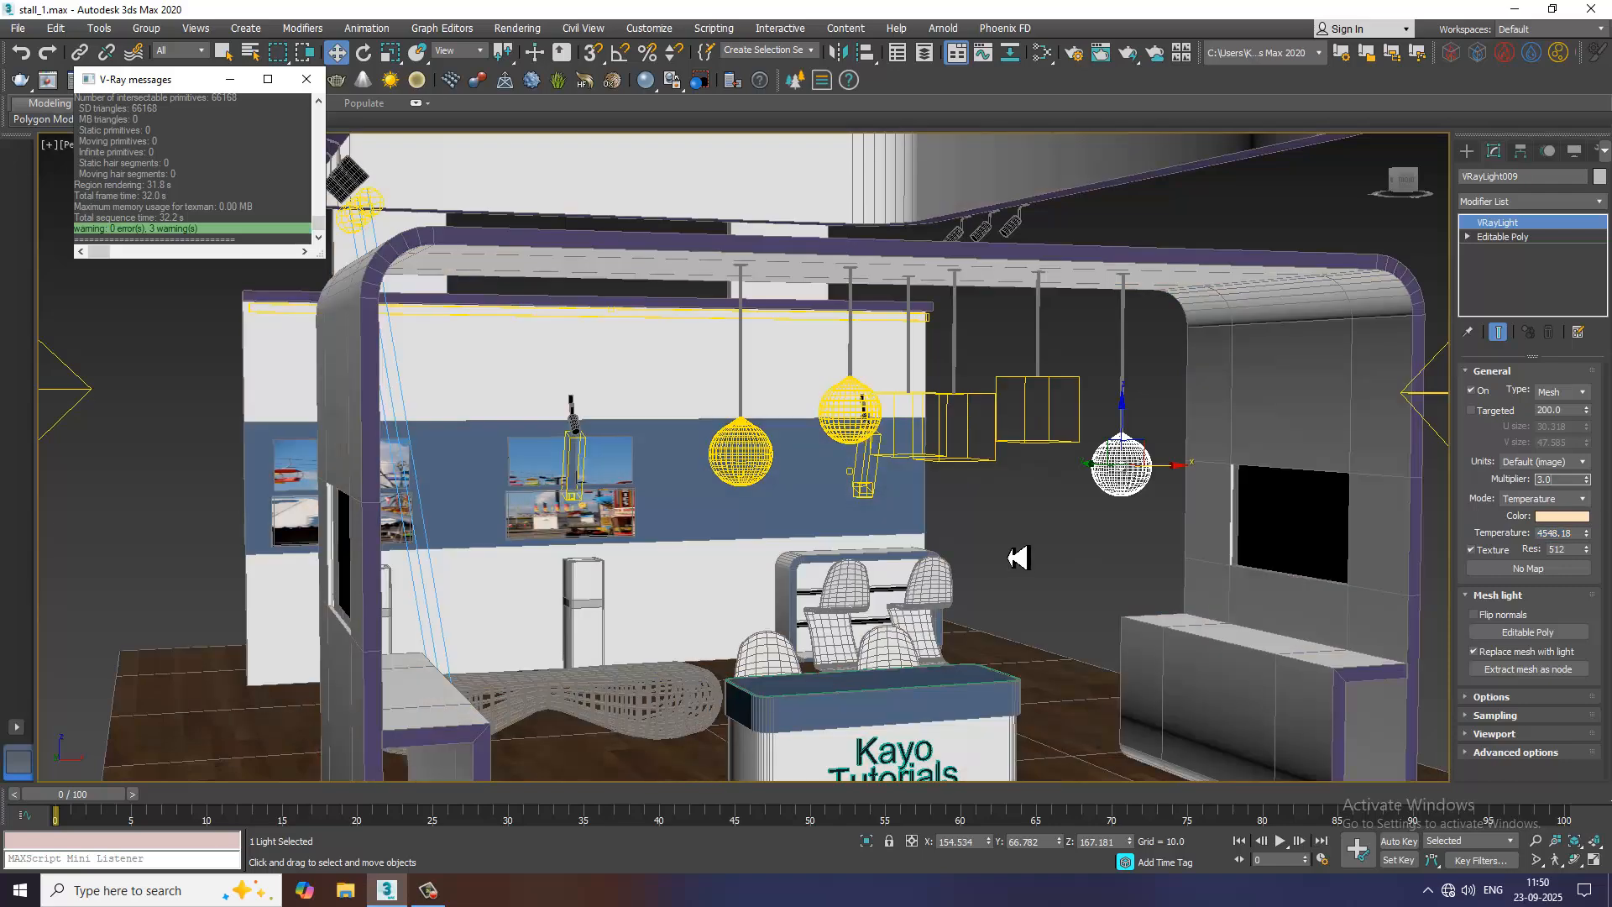
Show the safe frame and frame the stall's front, with desk, pendants and side counters, in the perspective view
scroll(964, 558, "down", 3)
middle_click_drag(1039, 591, 1017, 585, "alt")
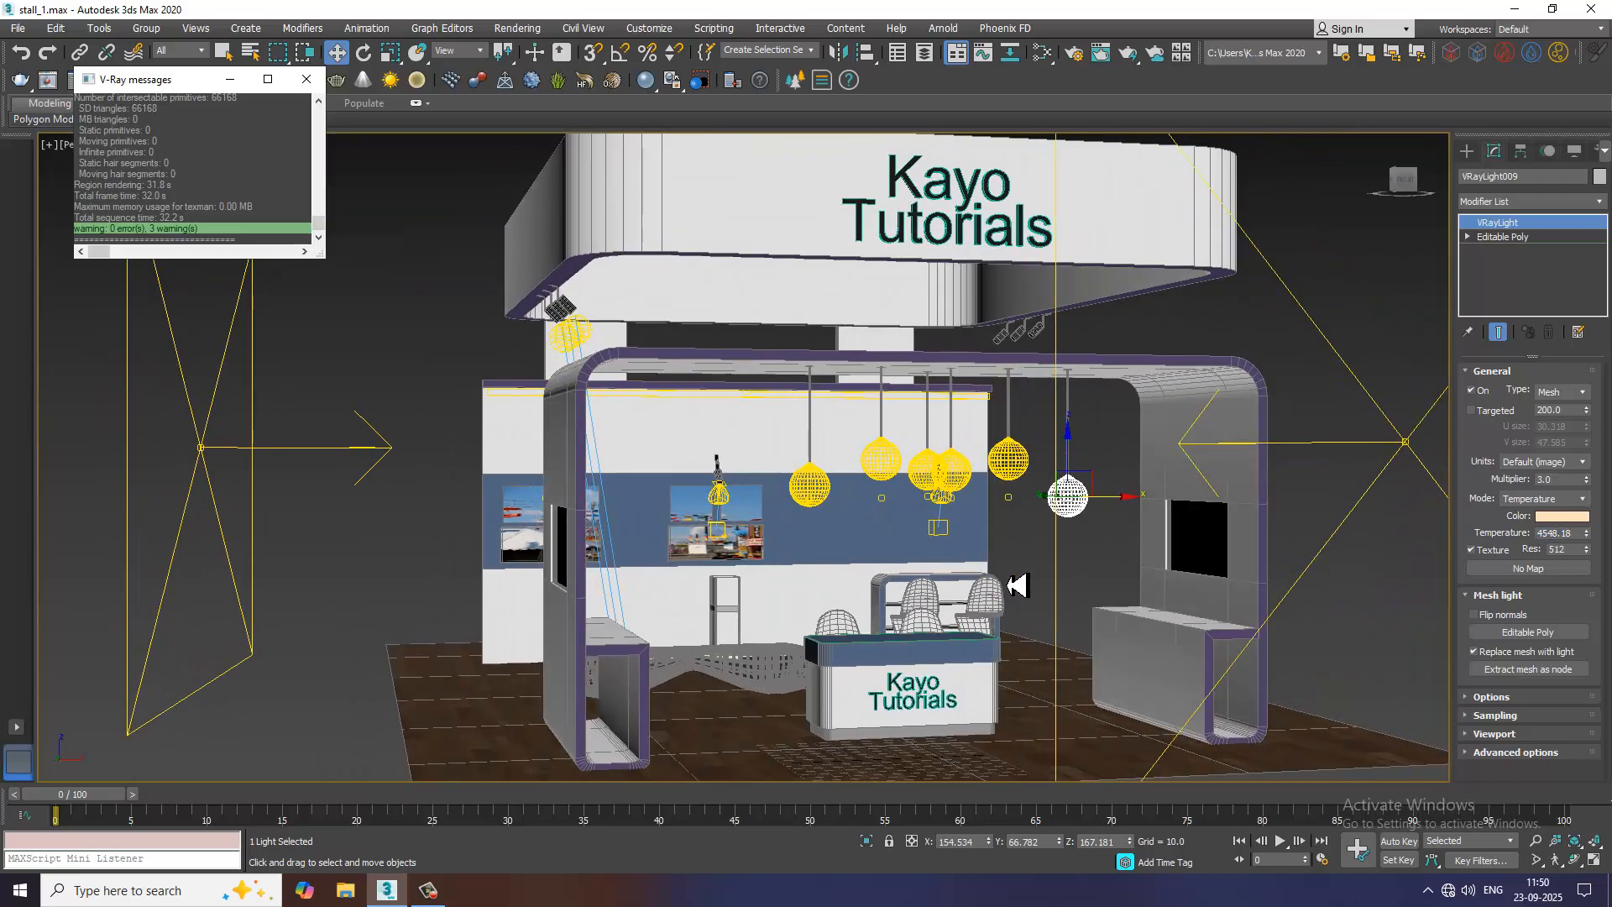
key("shift+f")
key("Up")
key("Up")
key("Up")
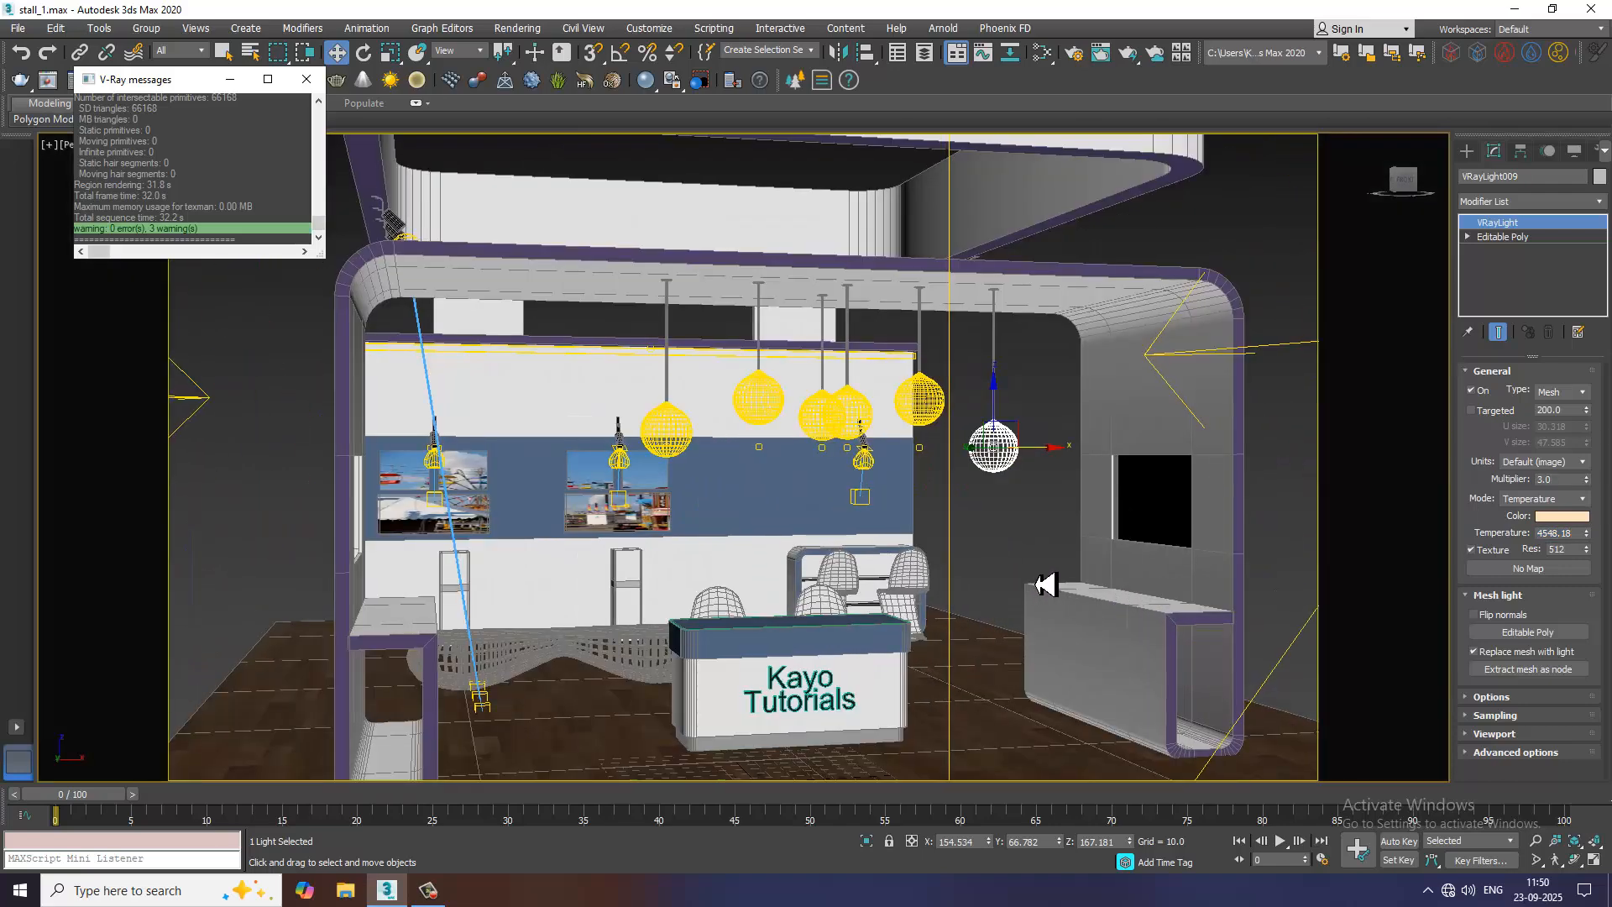
key("Down")
key("Down")
key("Down")
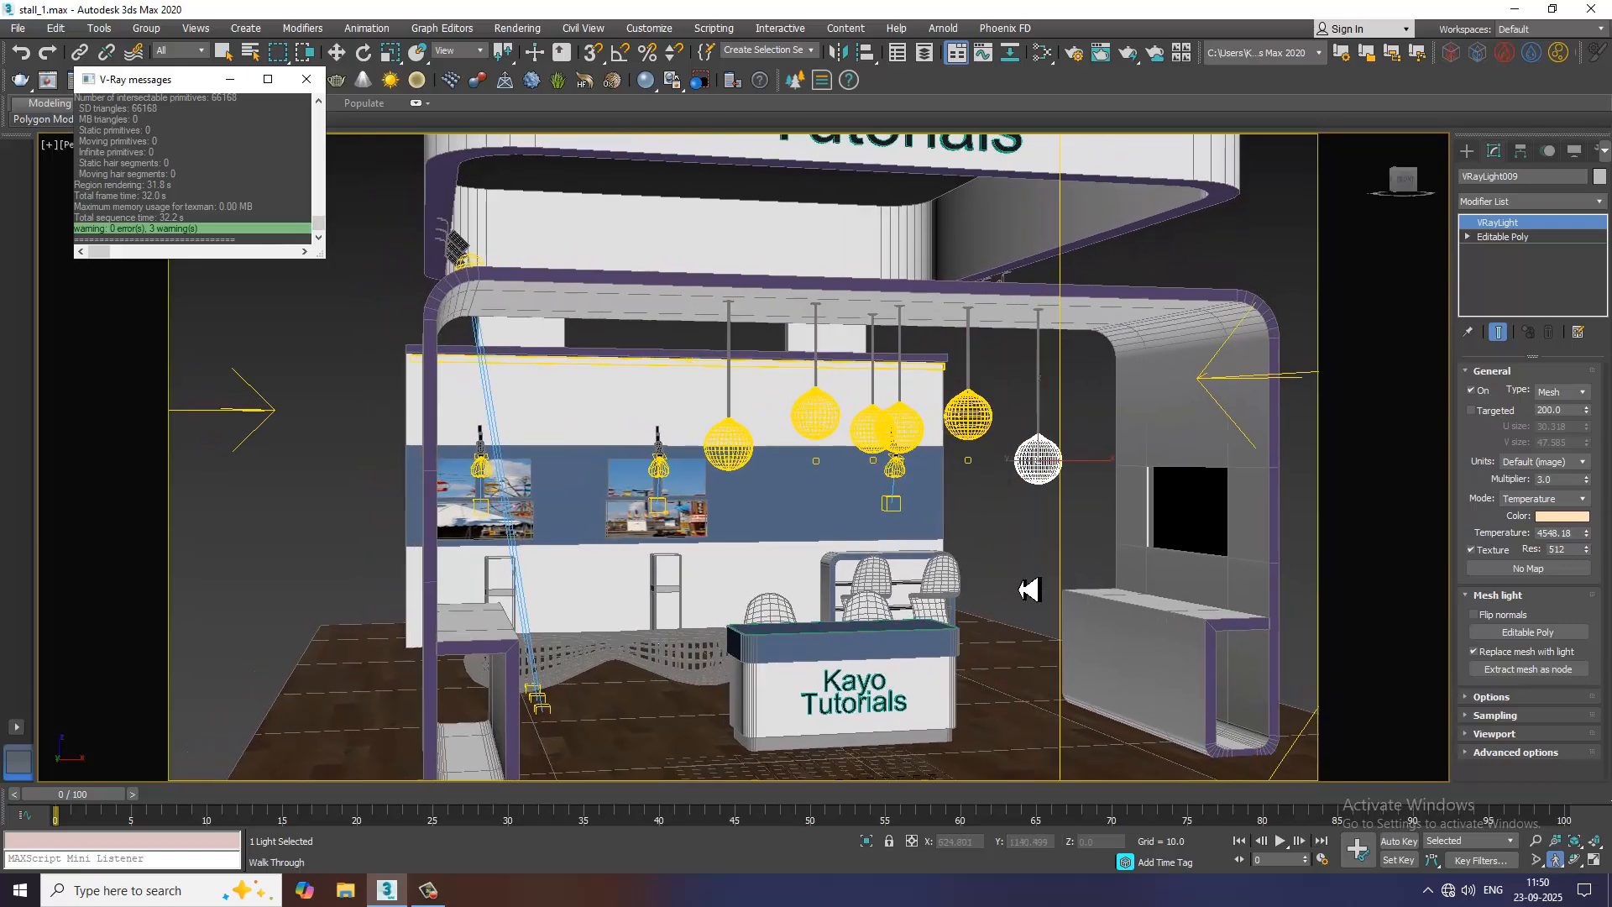
key("Left")
key("Left")
key("Down")
key("Down")
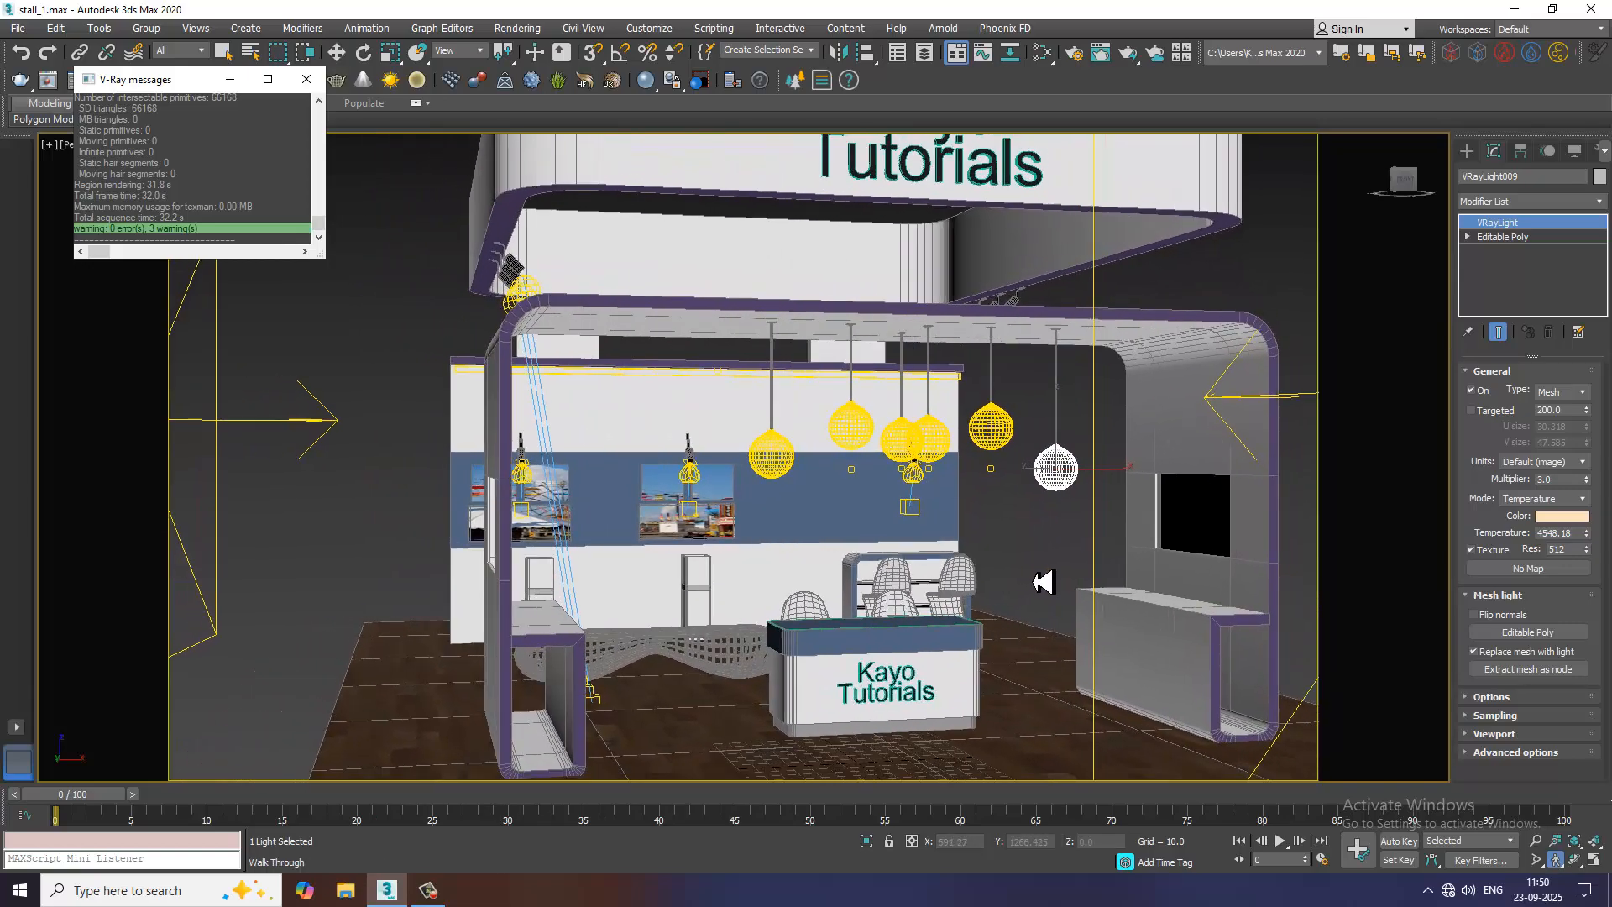
Render the framed stall view and inspect the lit globes and wall spotlights in the maximised frame buffer
left_click(537, 27)
left_click(533, 46)
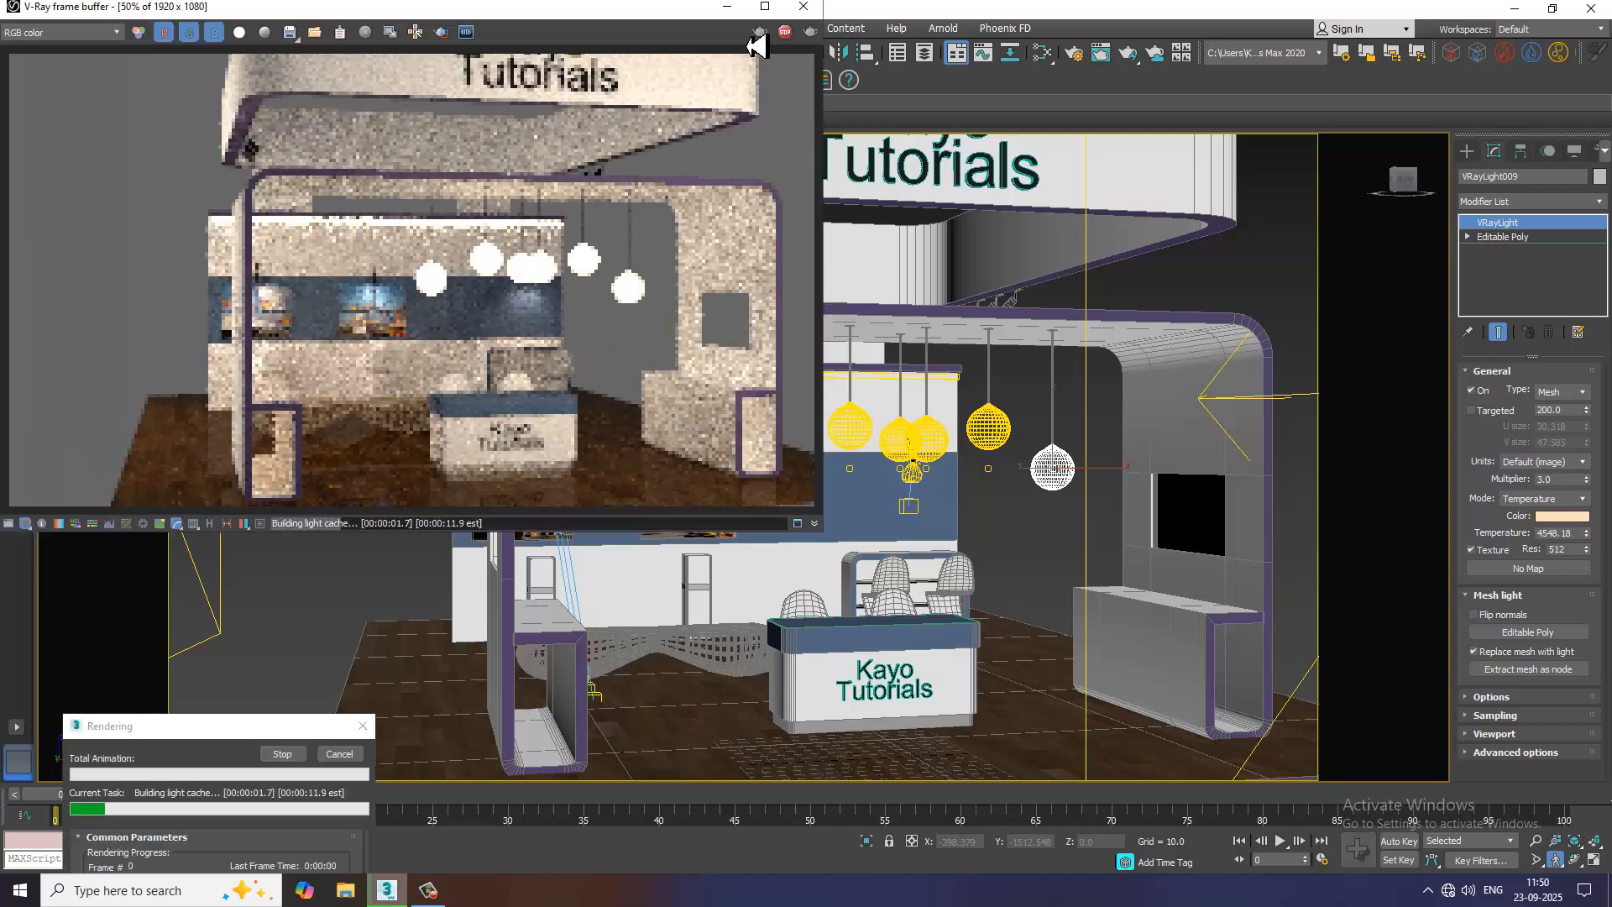
left_click(765, 6)
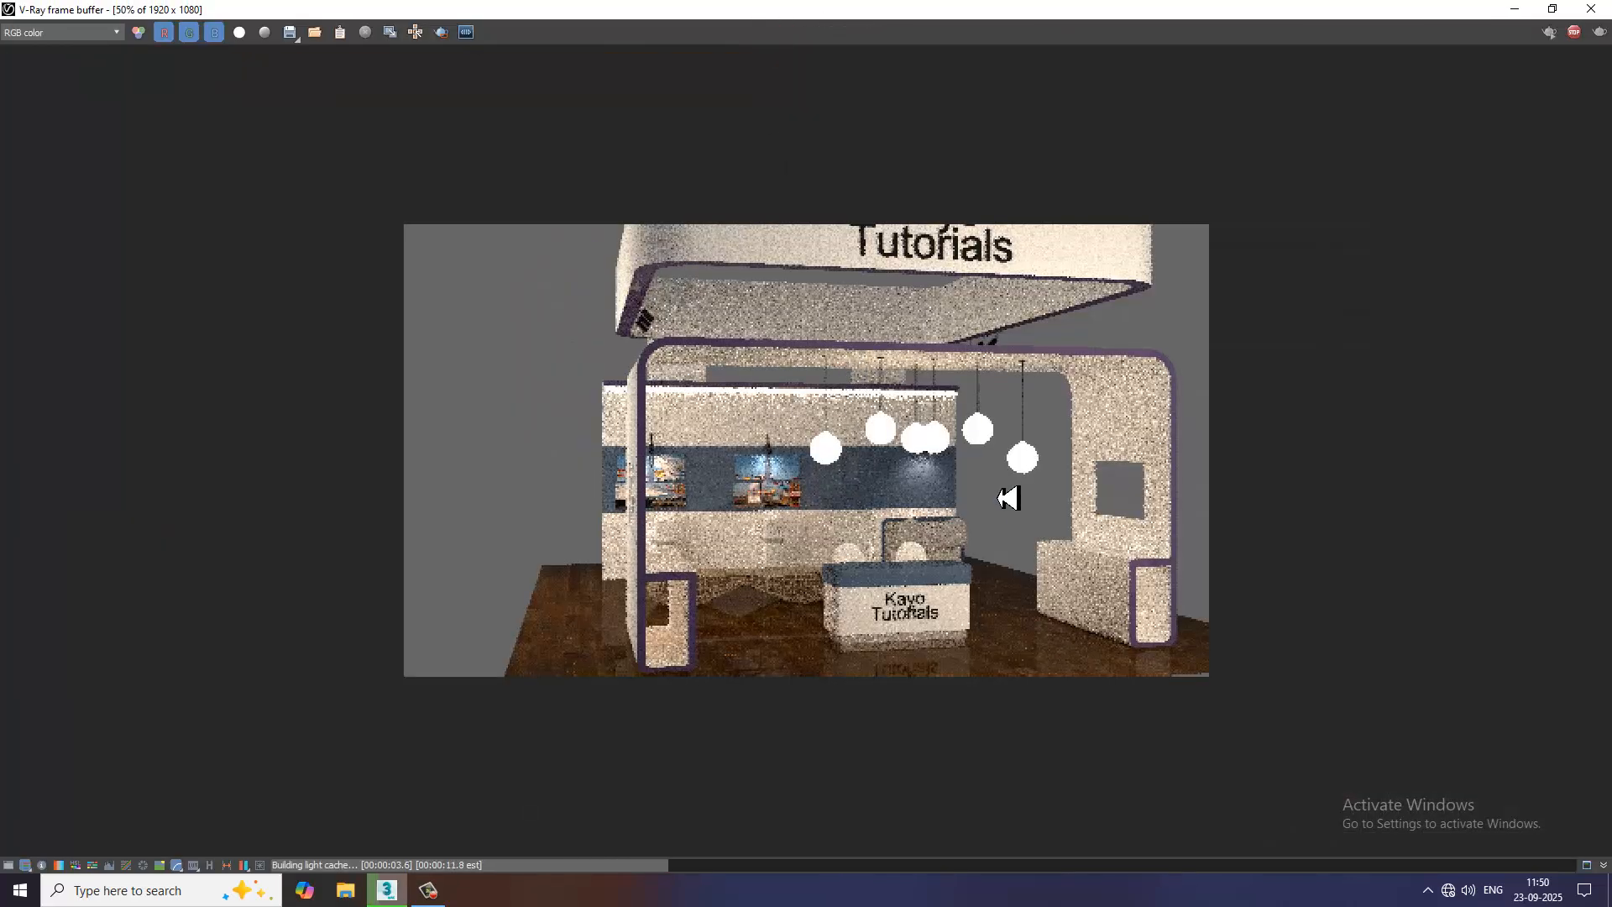
scroll(957, 519, "up", 1)
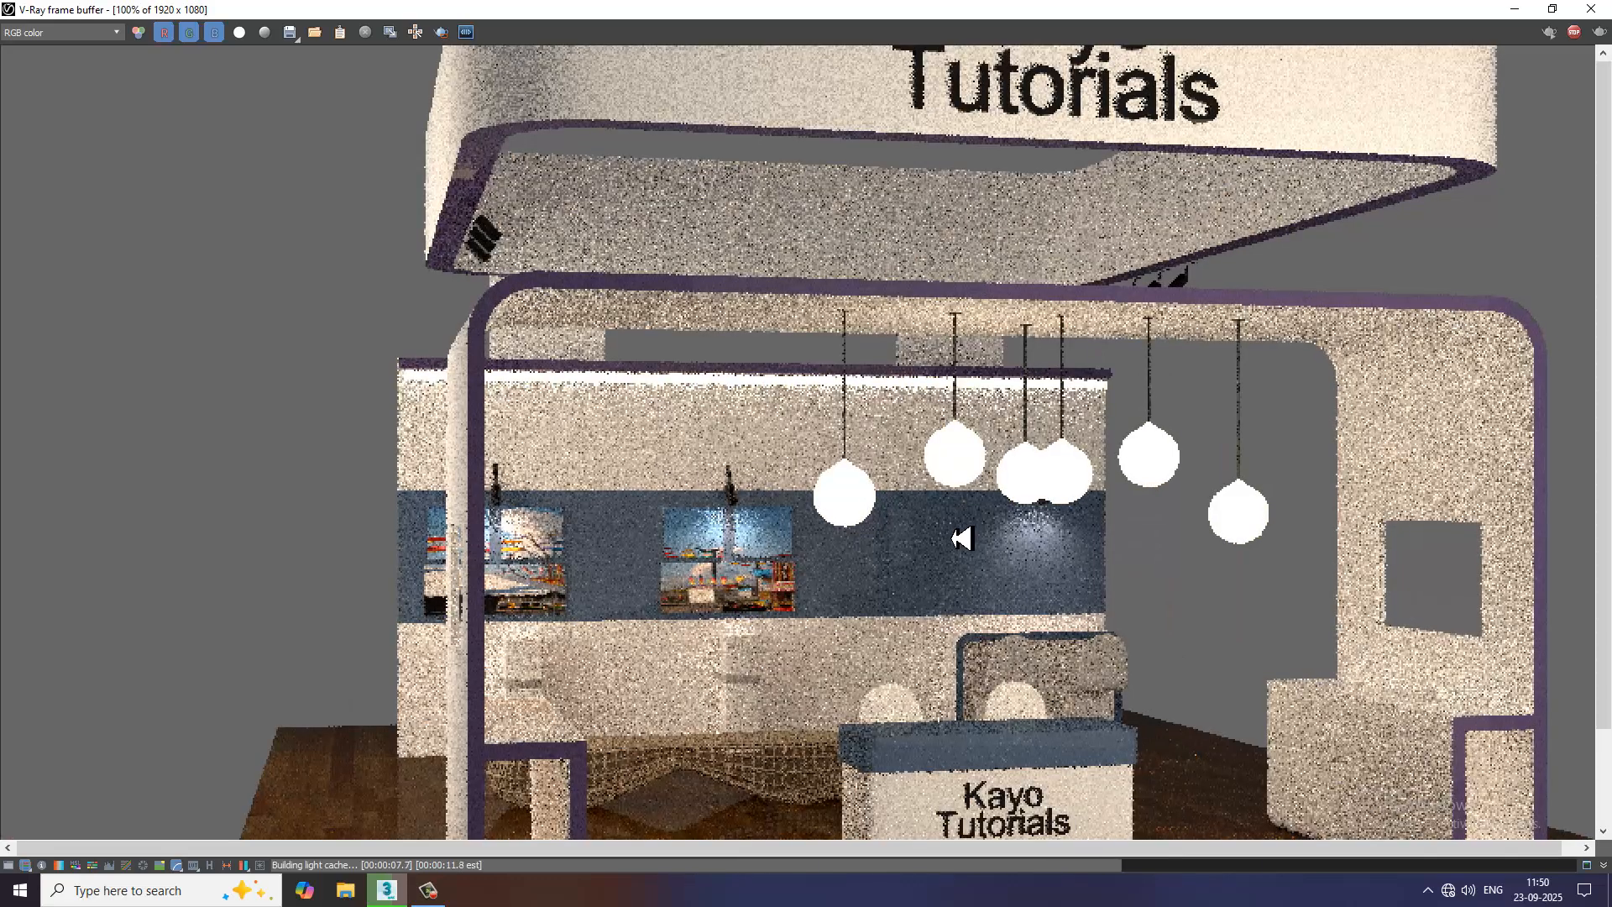
scroll(962, 538, "down", 1)
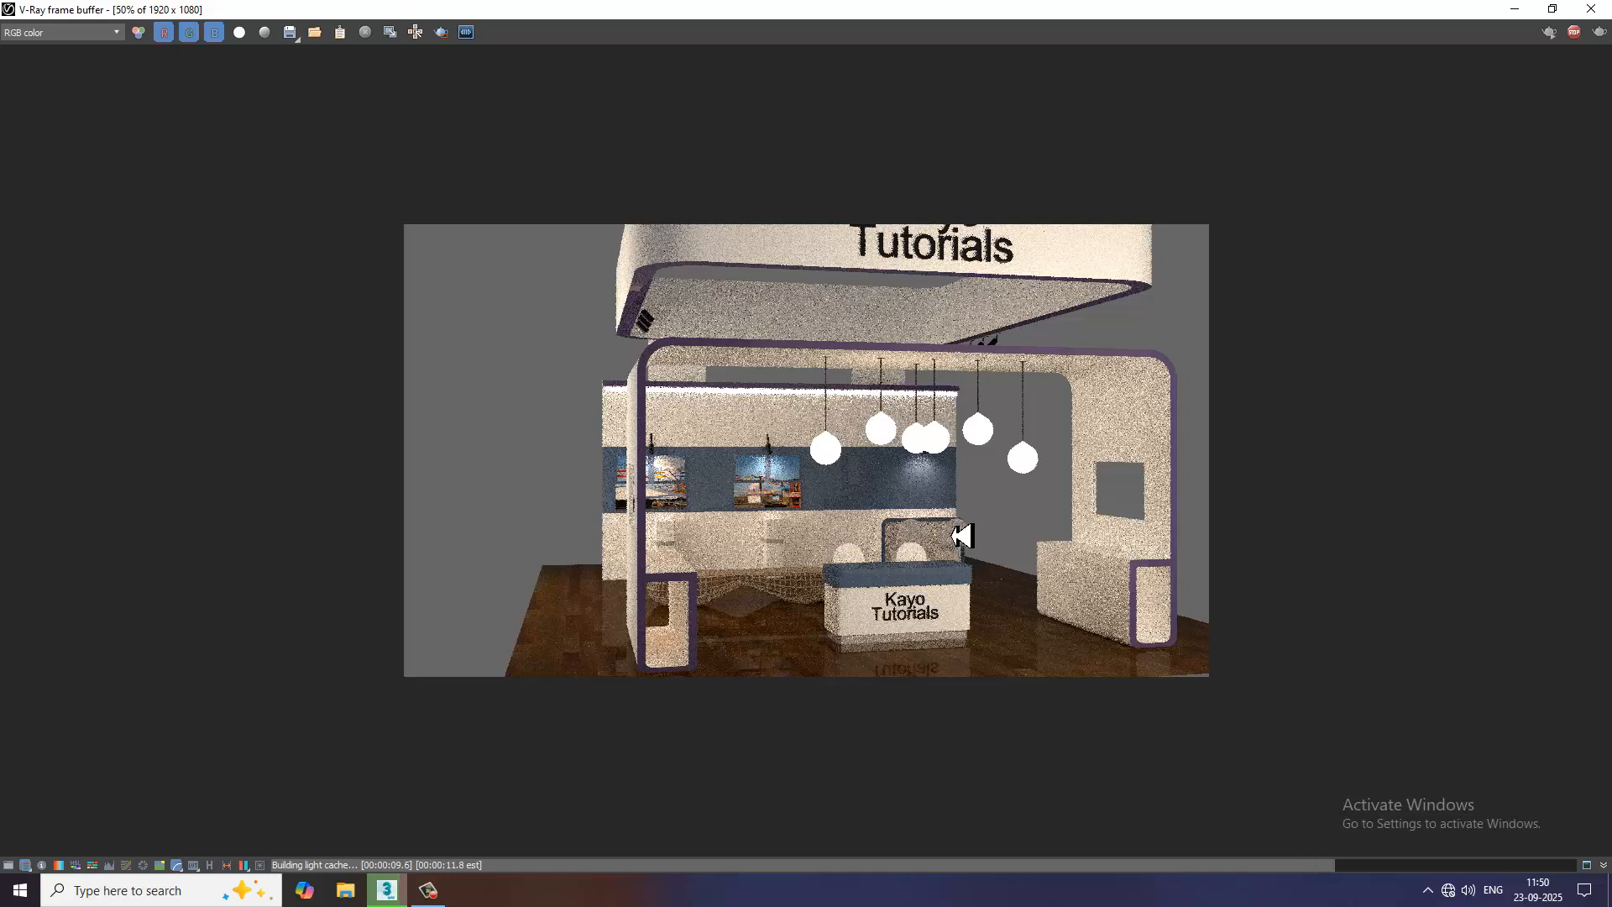
Inspect the pendant globes, wall strip light and overall brightness in the full stall render, and close the frame buffer
scroll(962, 537, "up", 1)
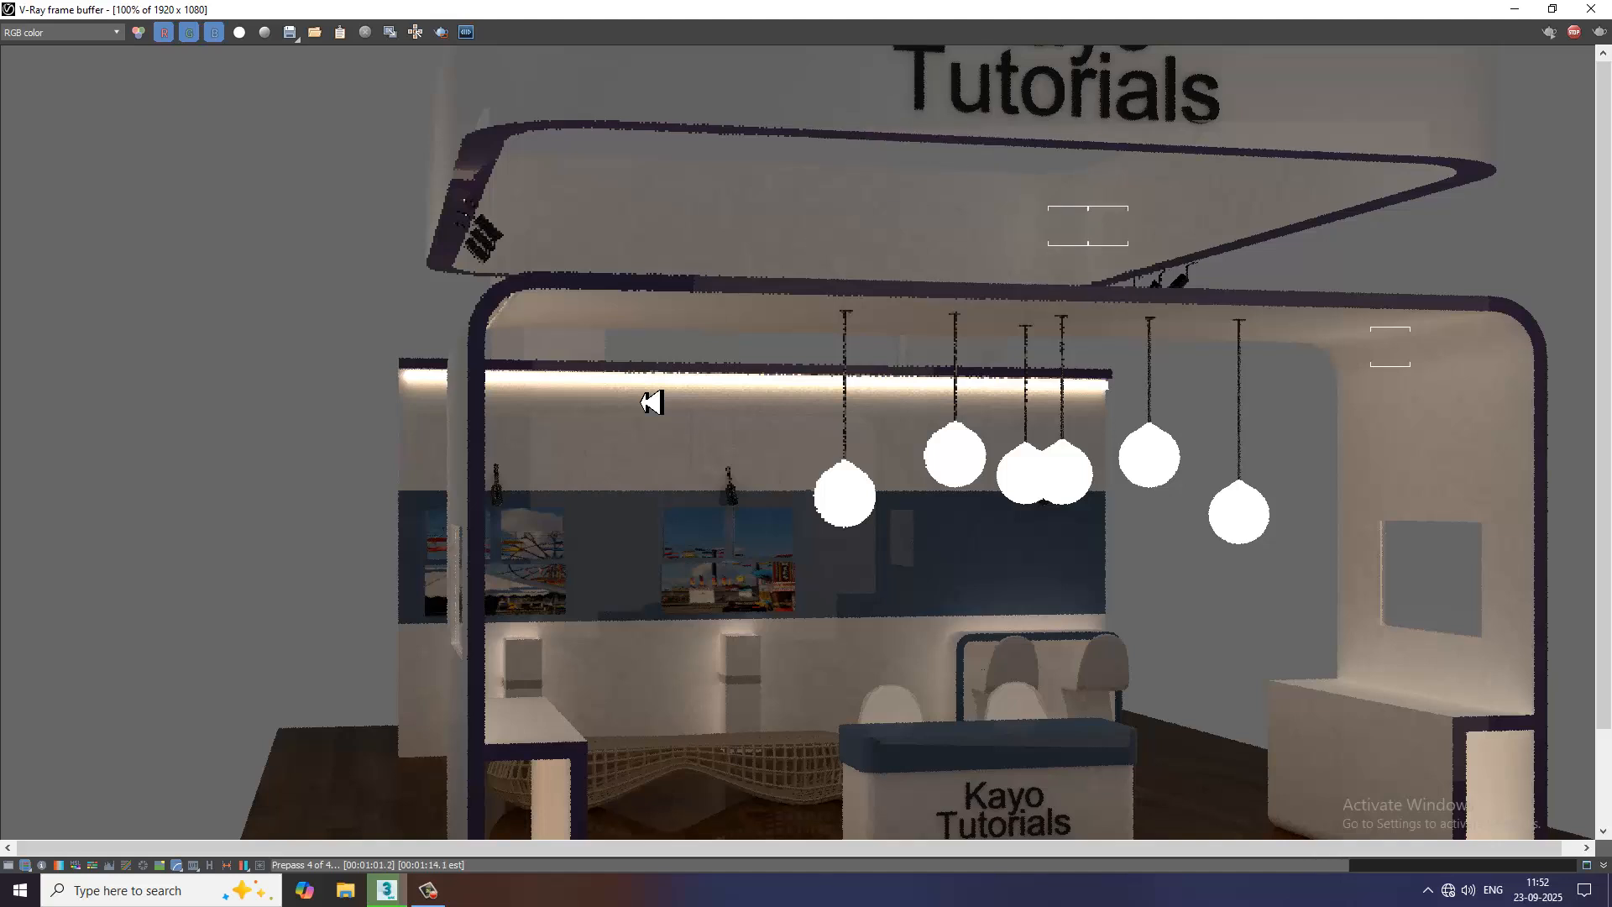
scroll(1024, 471, "down", 2)
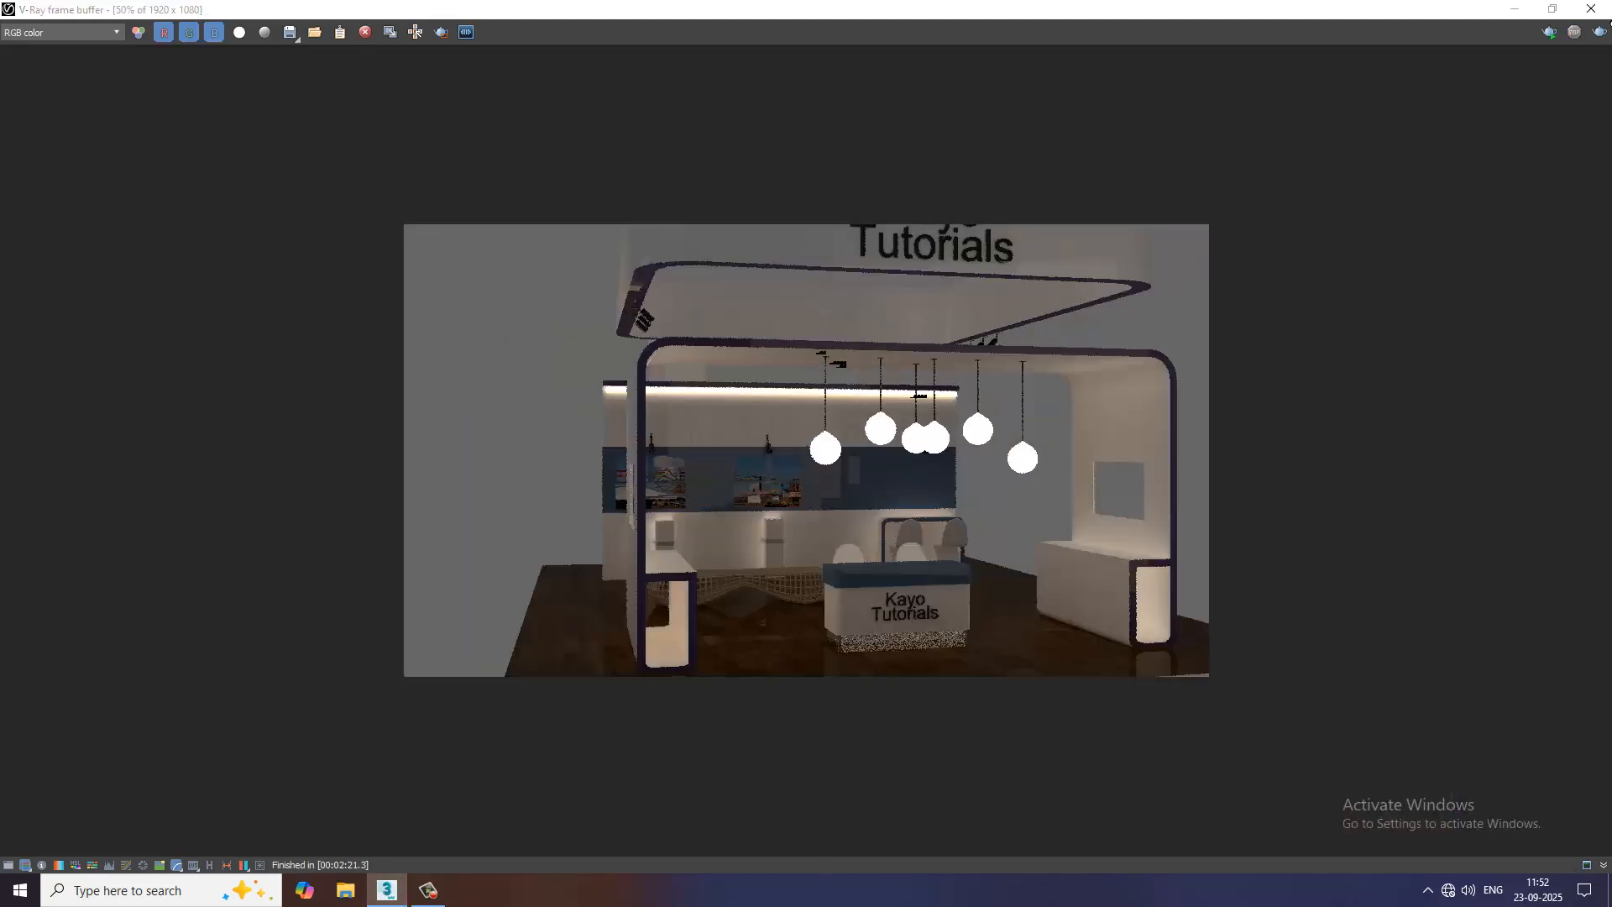
left_click(1591, 8)
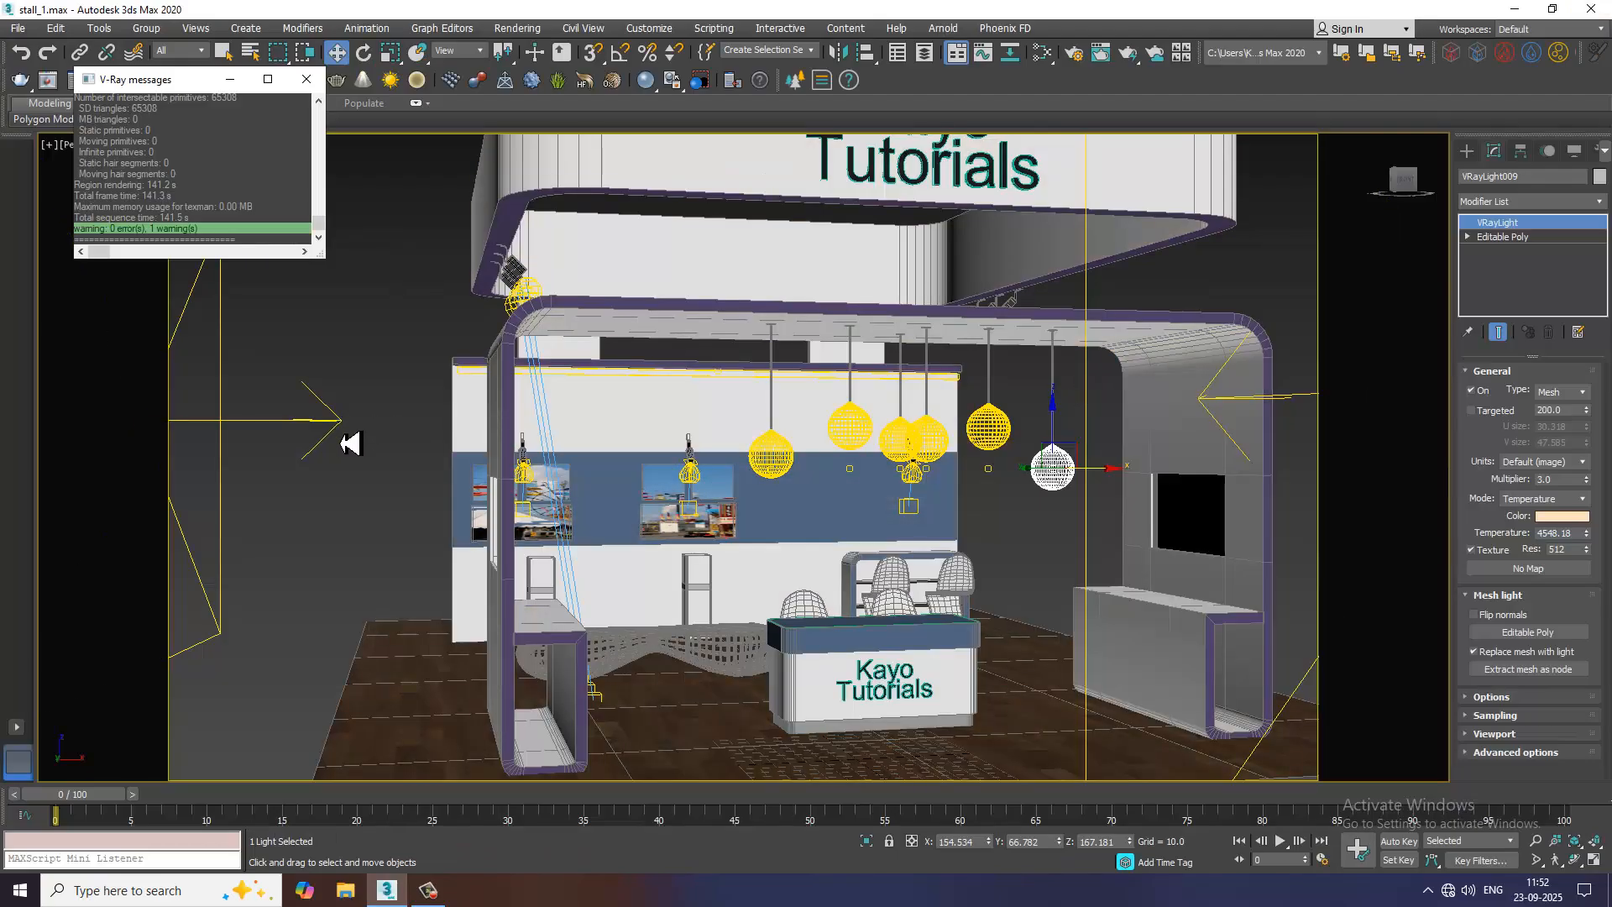
Set the multiplier of the plane light beside the stall's left side to 5 and its temperature to 5588.377
left_click(327, 425)
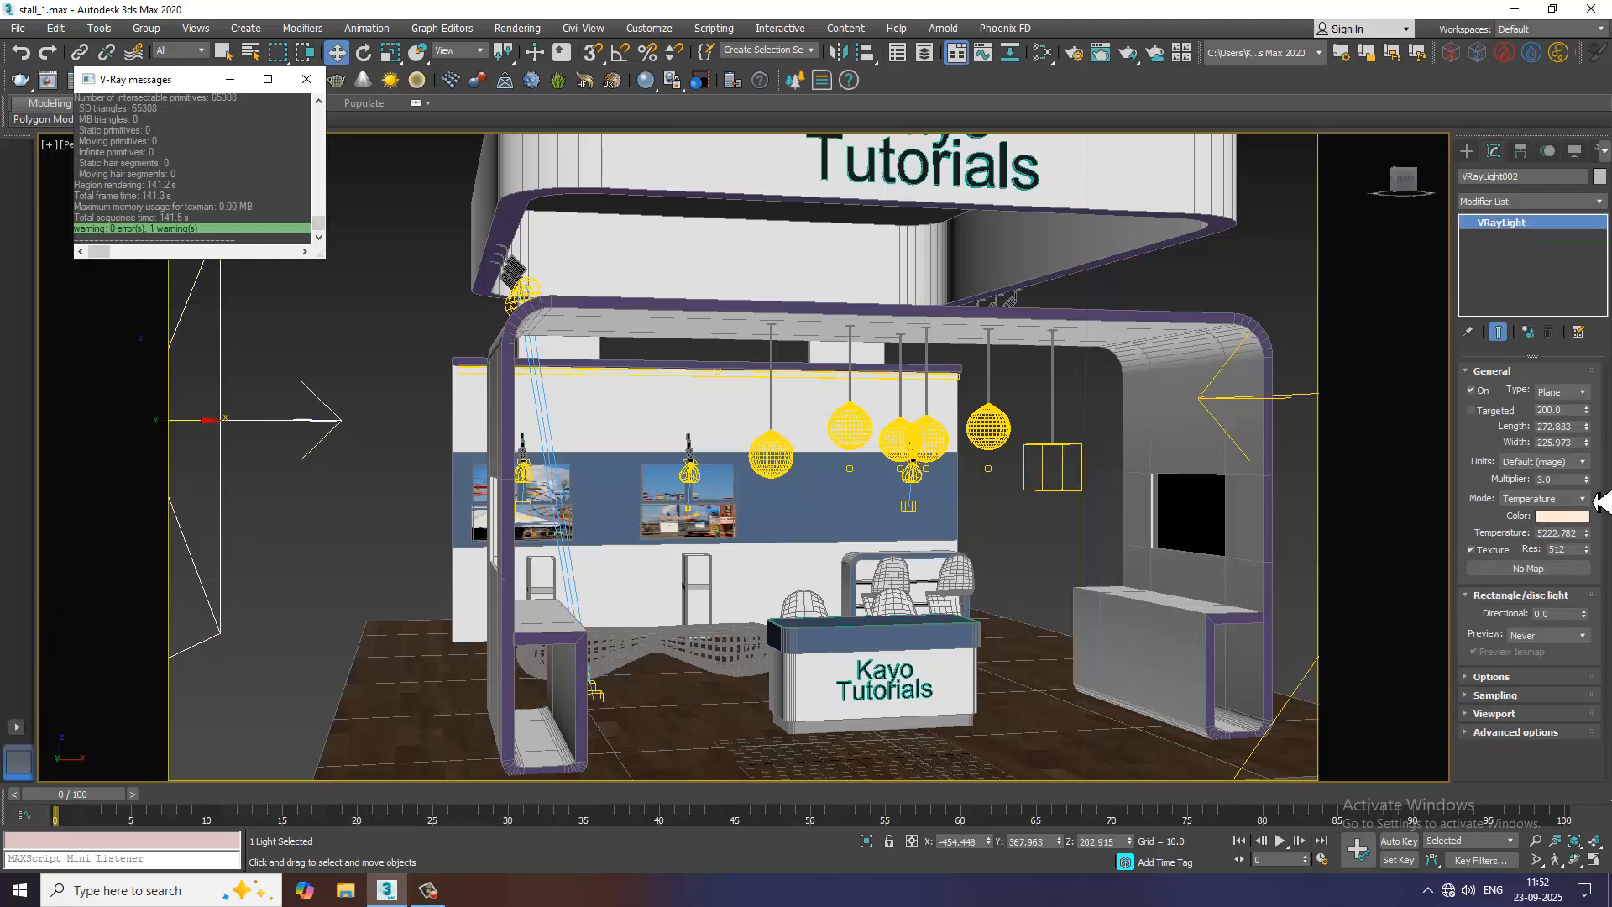
left_click(1587, 477)
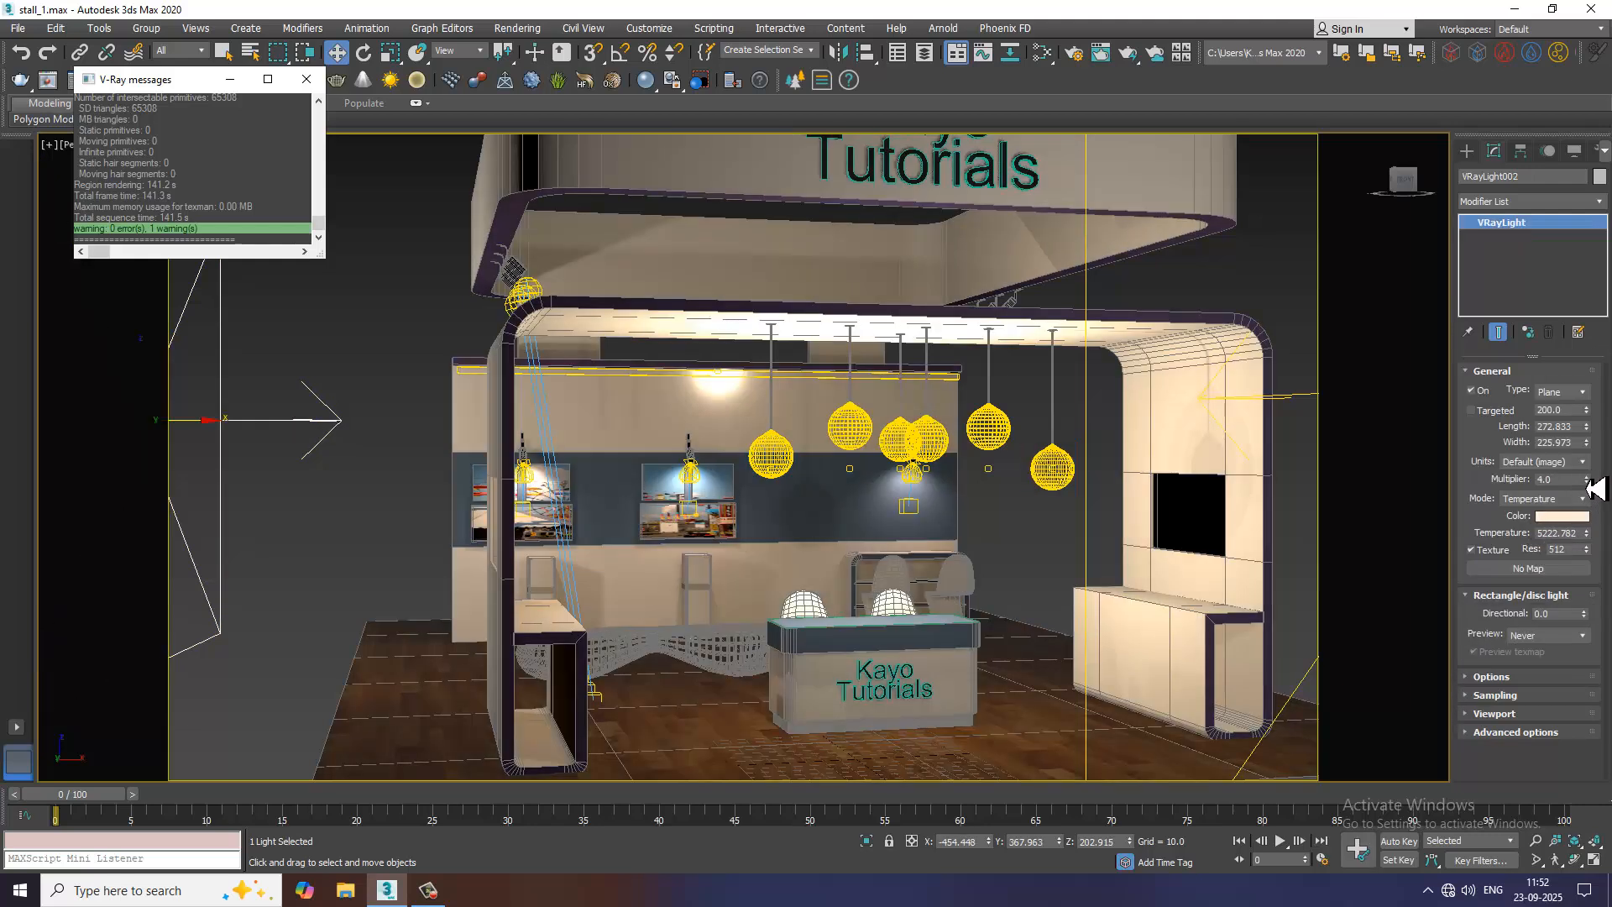
left_click(1586, 477)
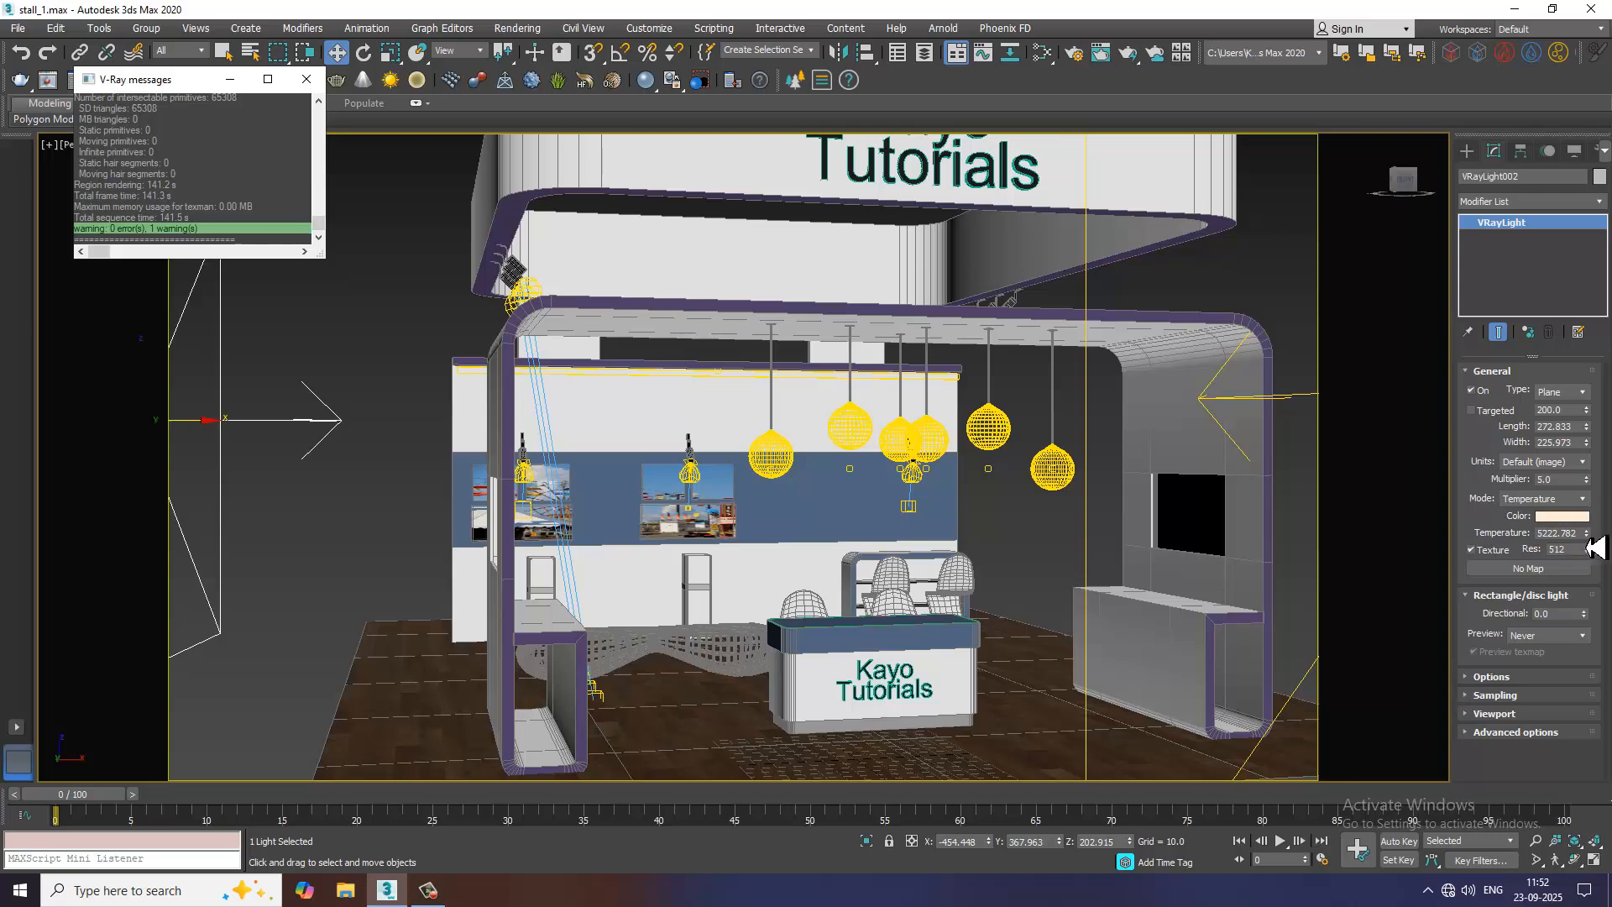
left_click_drag(1597, 553, 1595, 531)
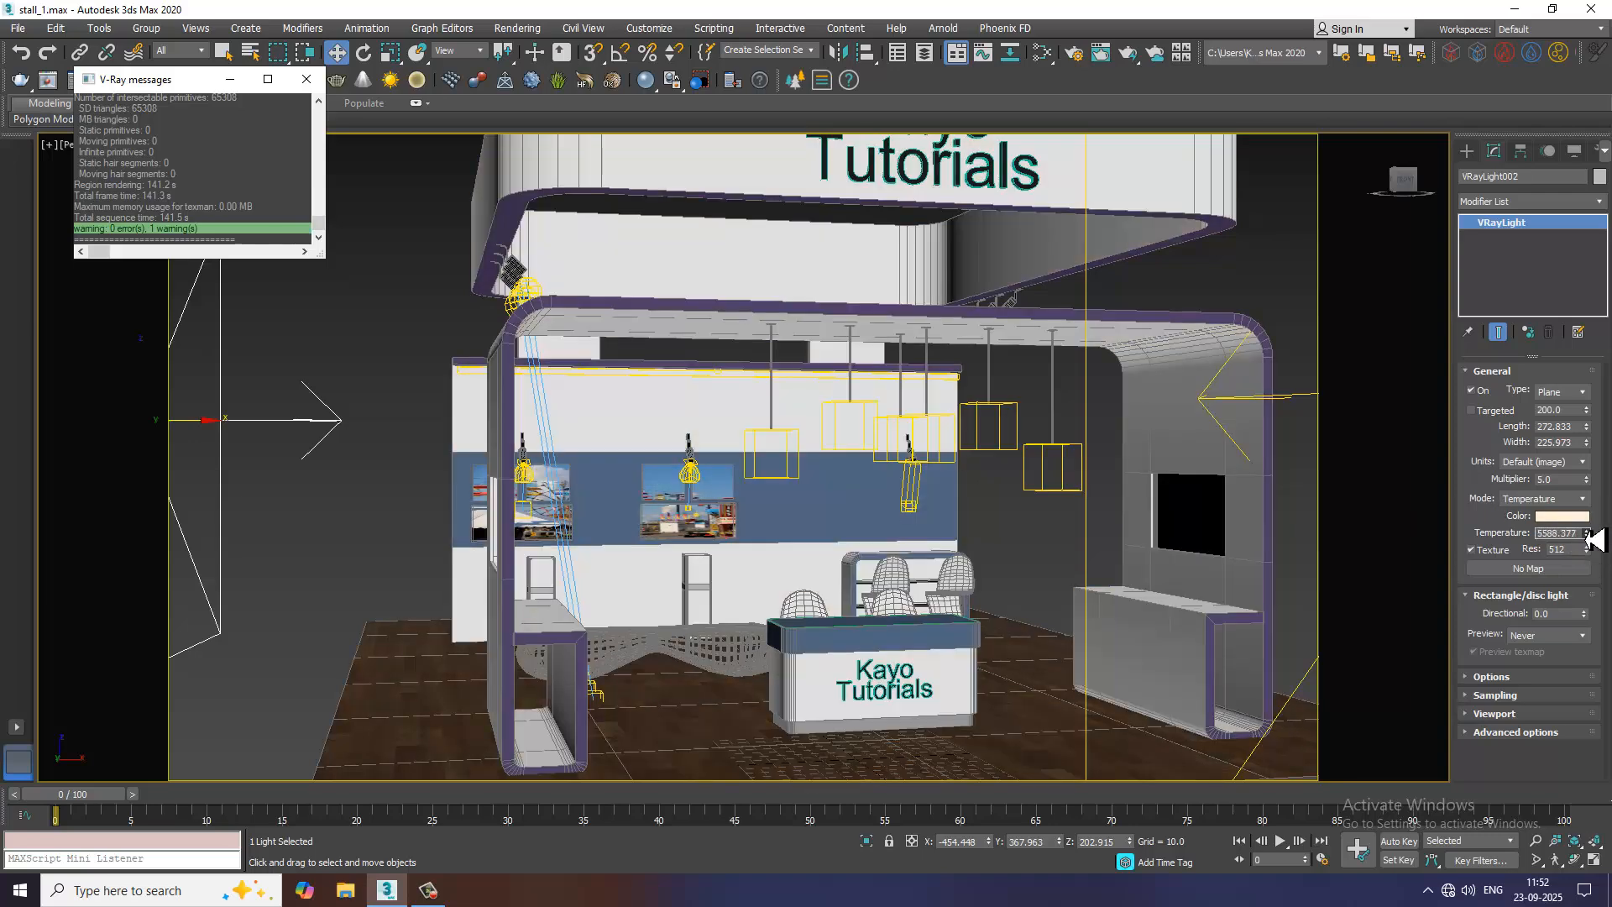
Render the stall view to check the plane light's new brightness, and close the frame buffer
left_click(517, 28)
left_click(537, 59)
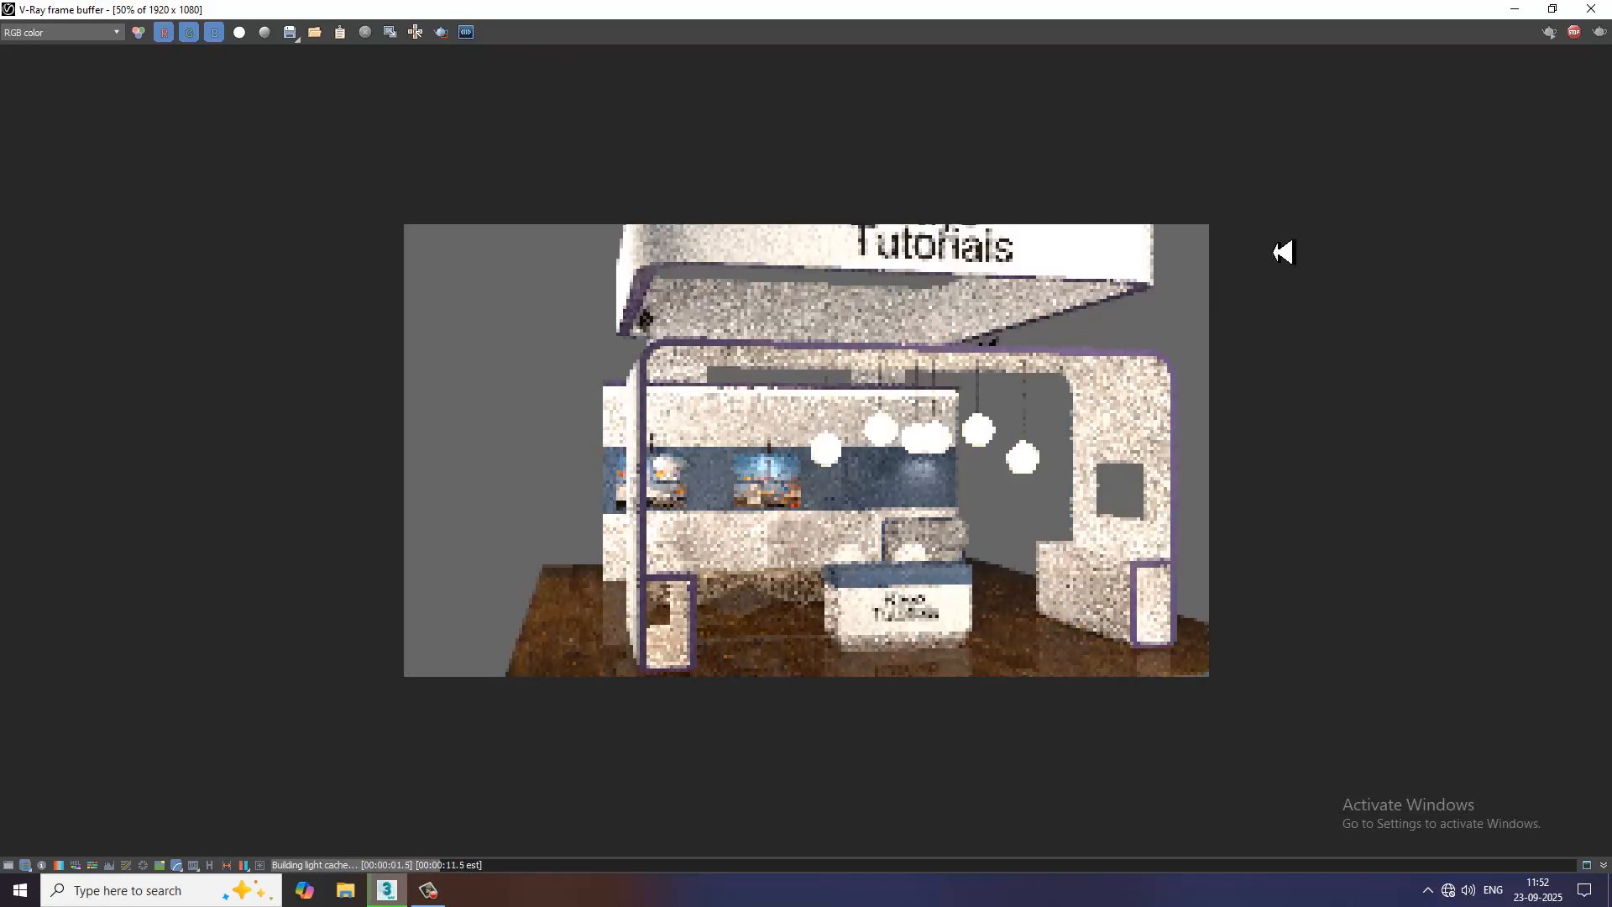
left_click(1590, 8)
Set the side plane light's multiplier to 3 and check it in a short test render
double_click(1549, 479)
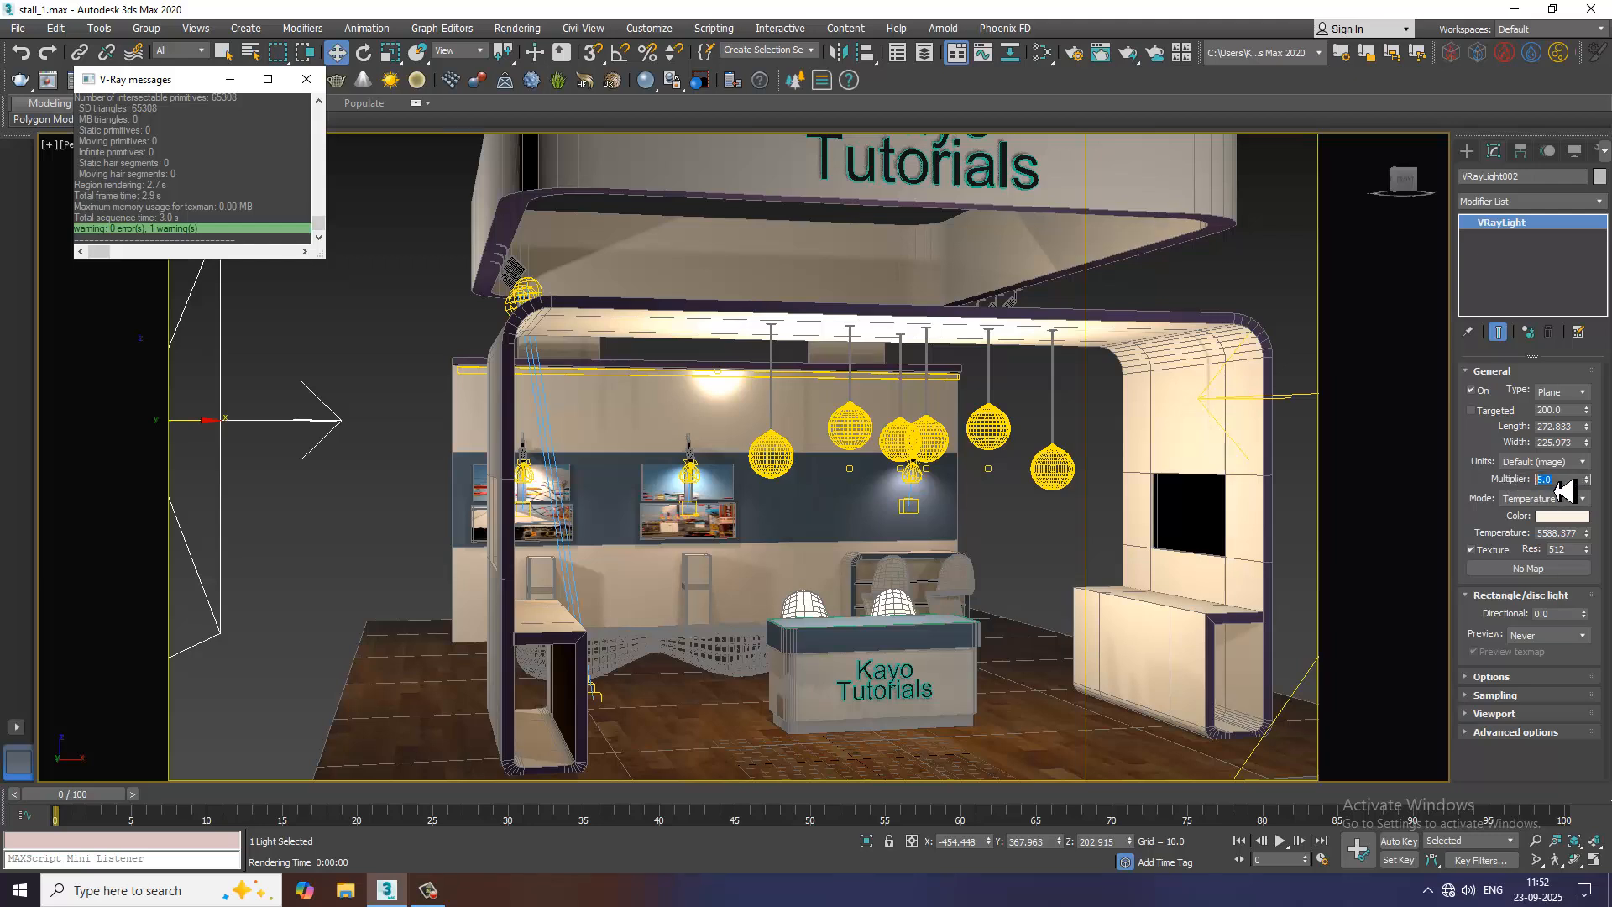
type("3")
key("Return")
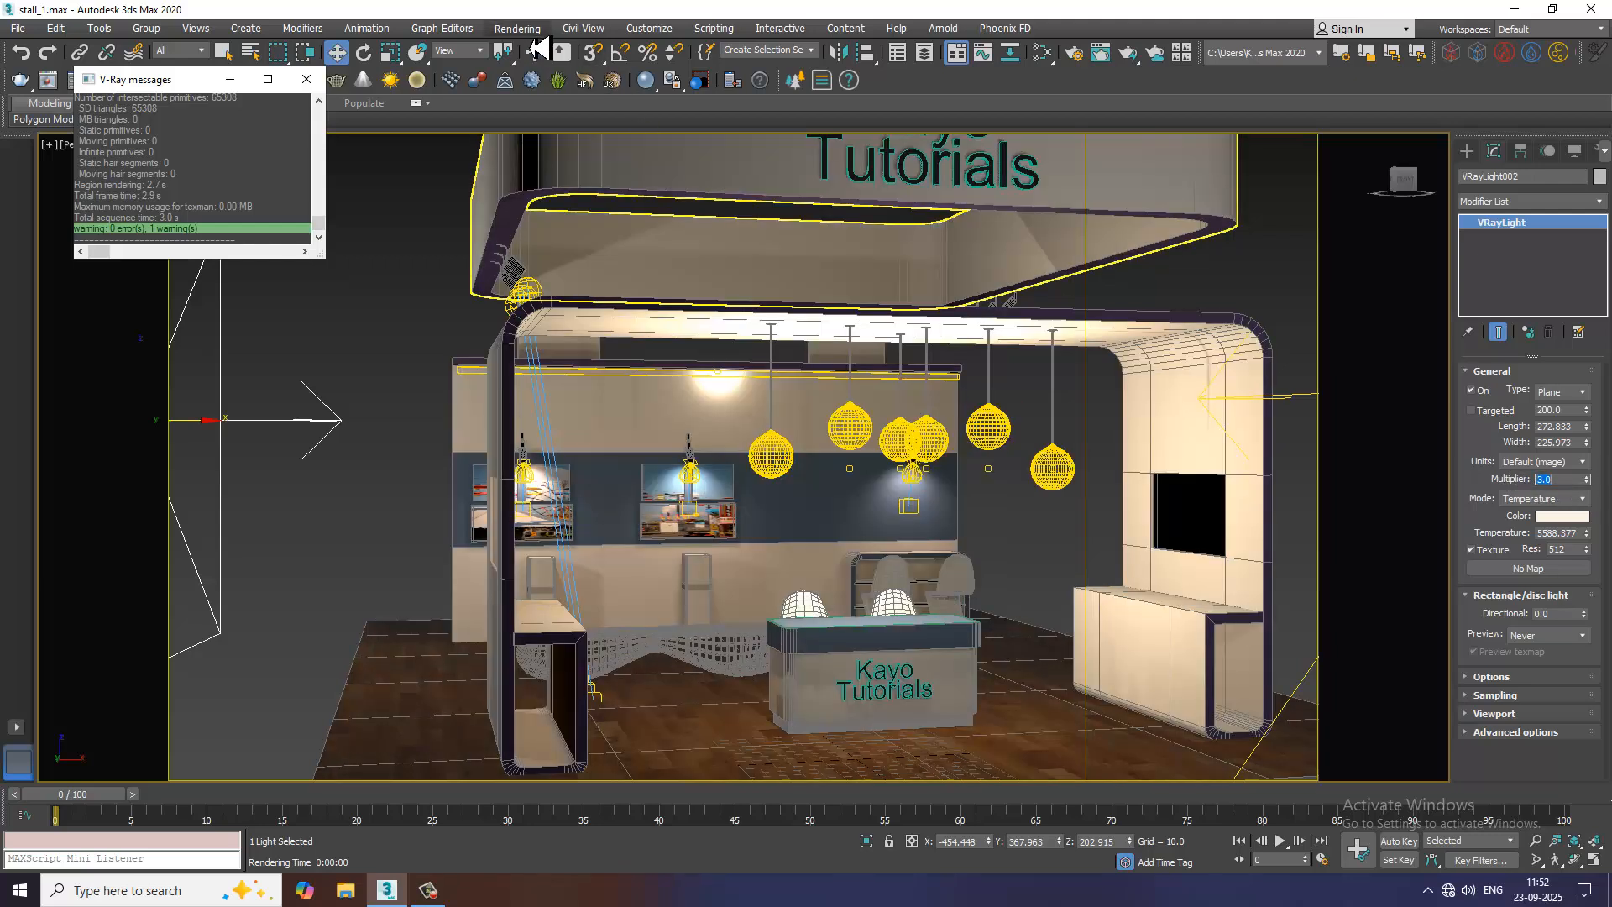
left_click(534, 32)
left_click(544, 58)
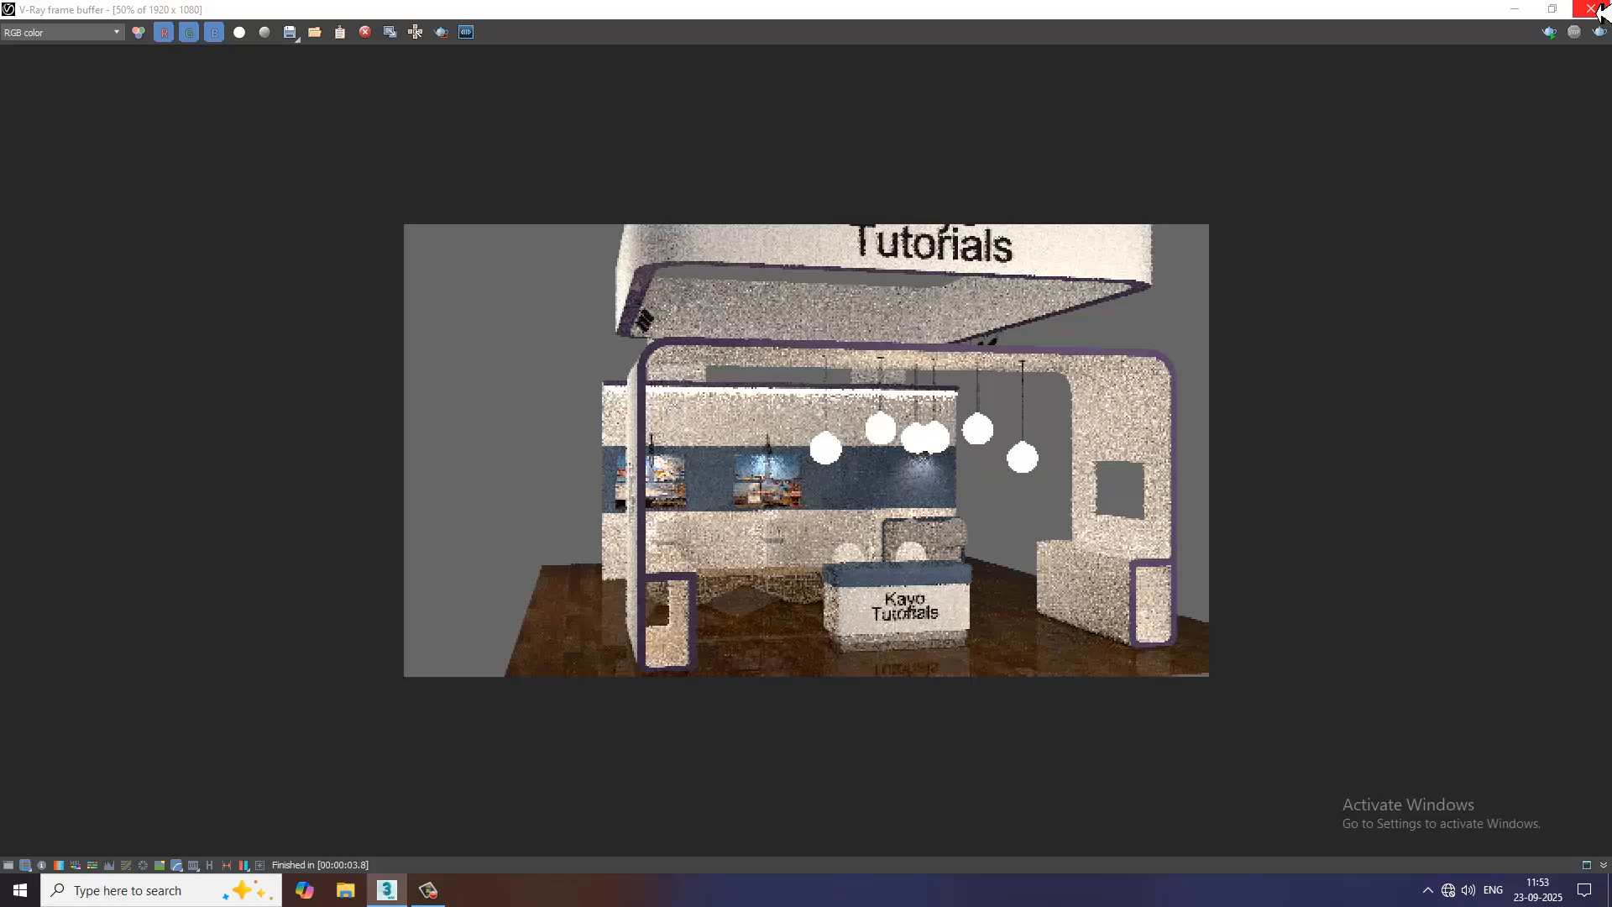
left_click(1590, 10)
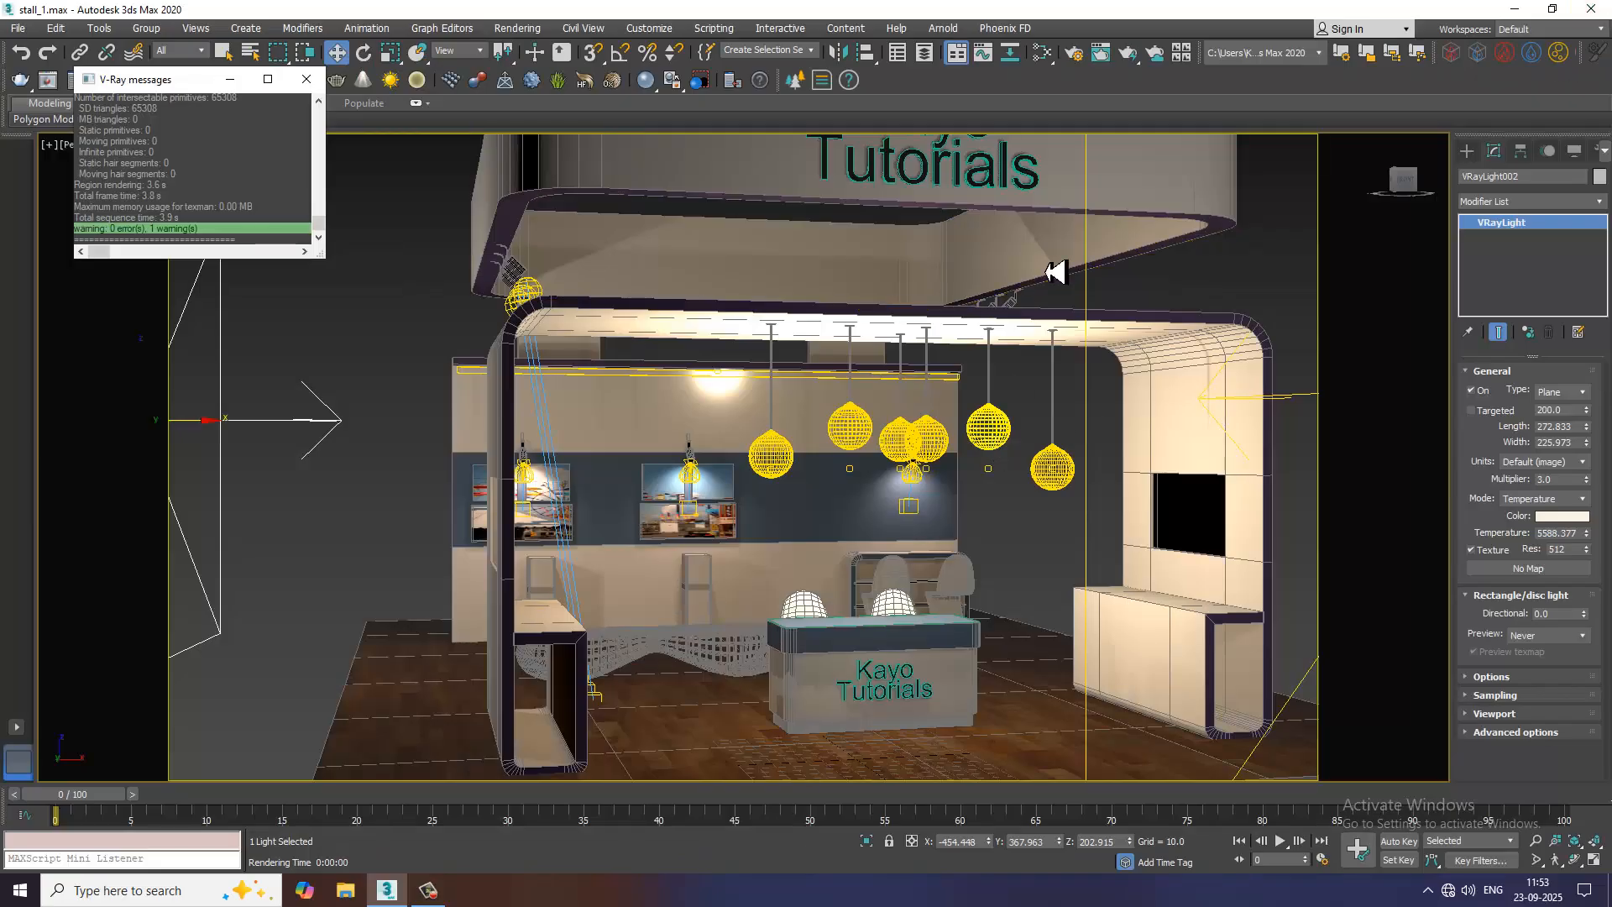
Isolate the rounded overhead header frame and inset its ring-shaped underside polygon slightly
left_click(594, 183)
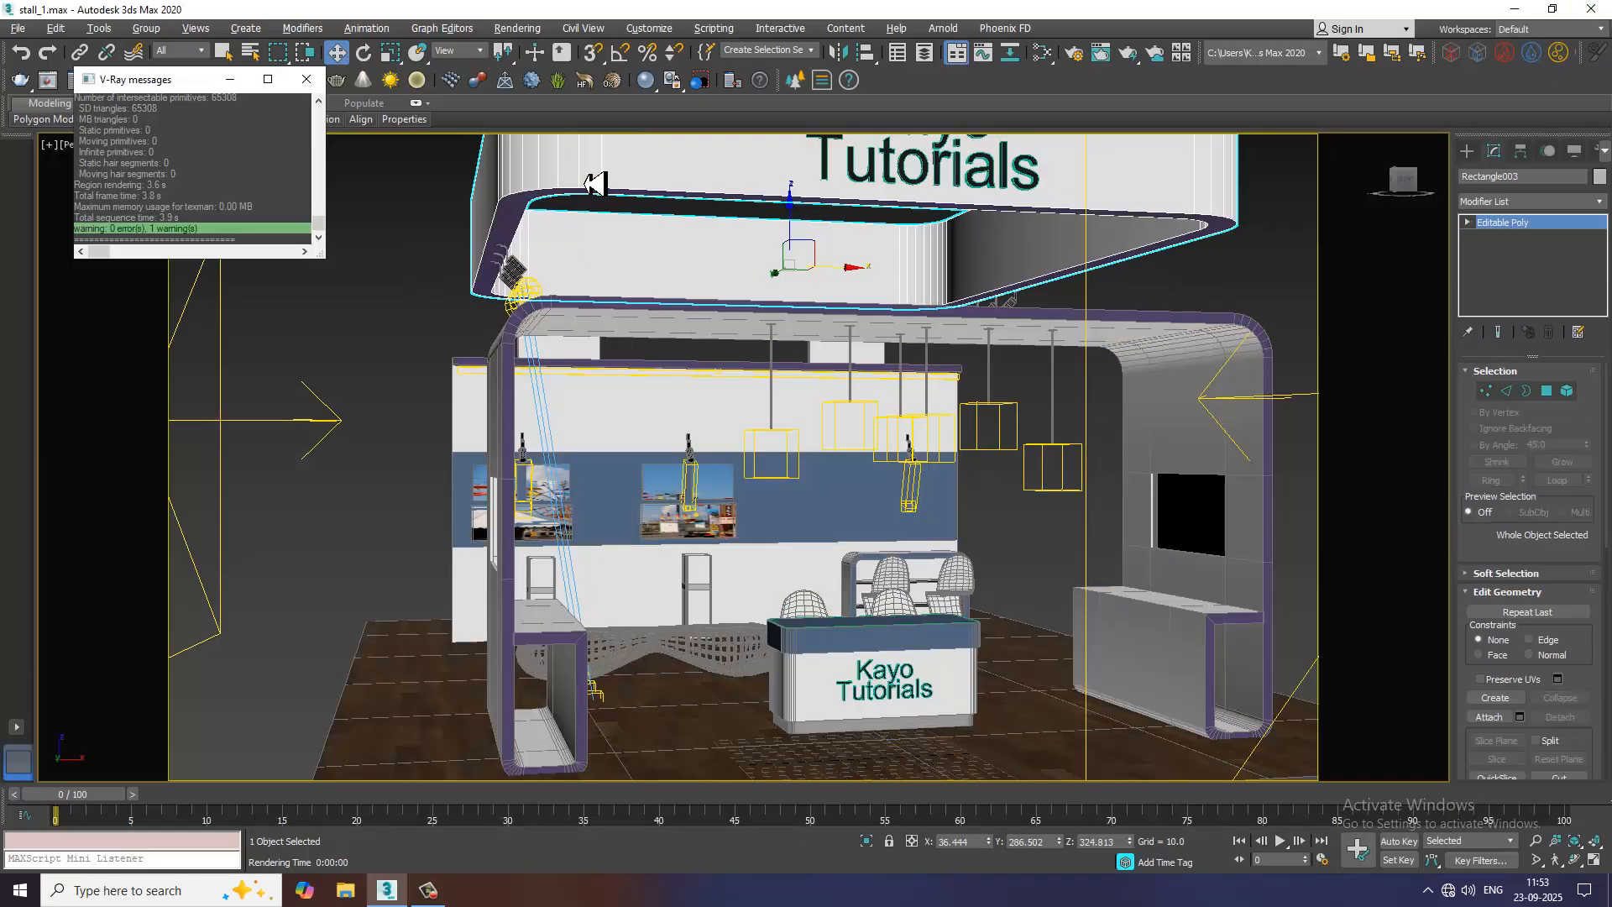
key("alt+q")
middle_click_drag(683, 389, 687, 349, "alt")
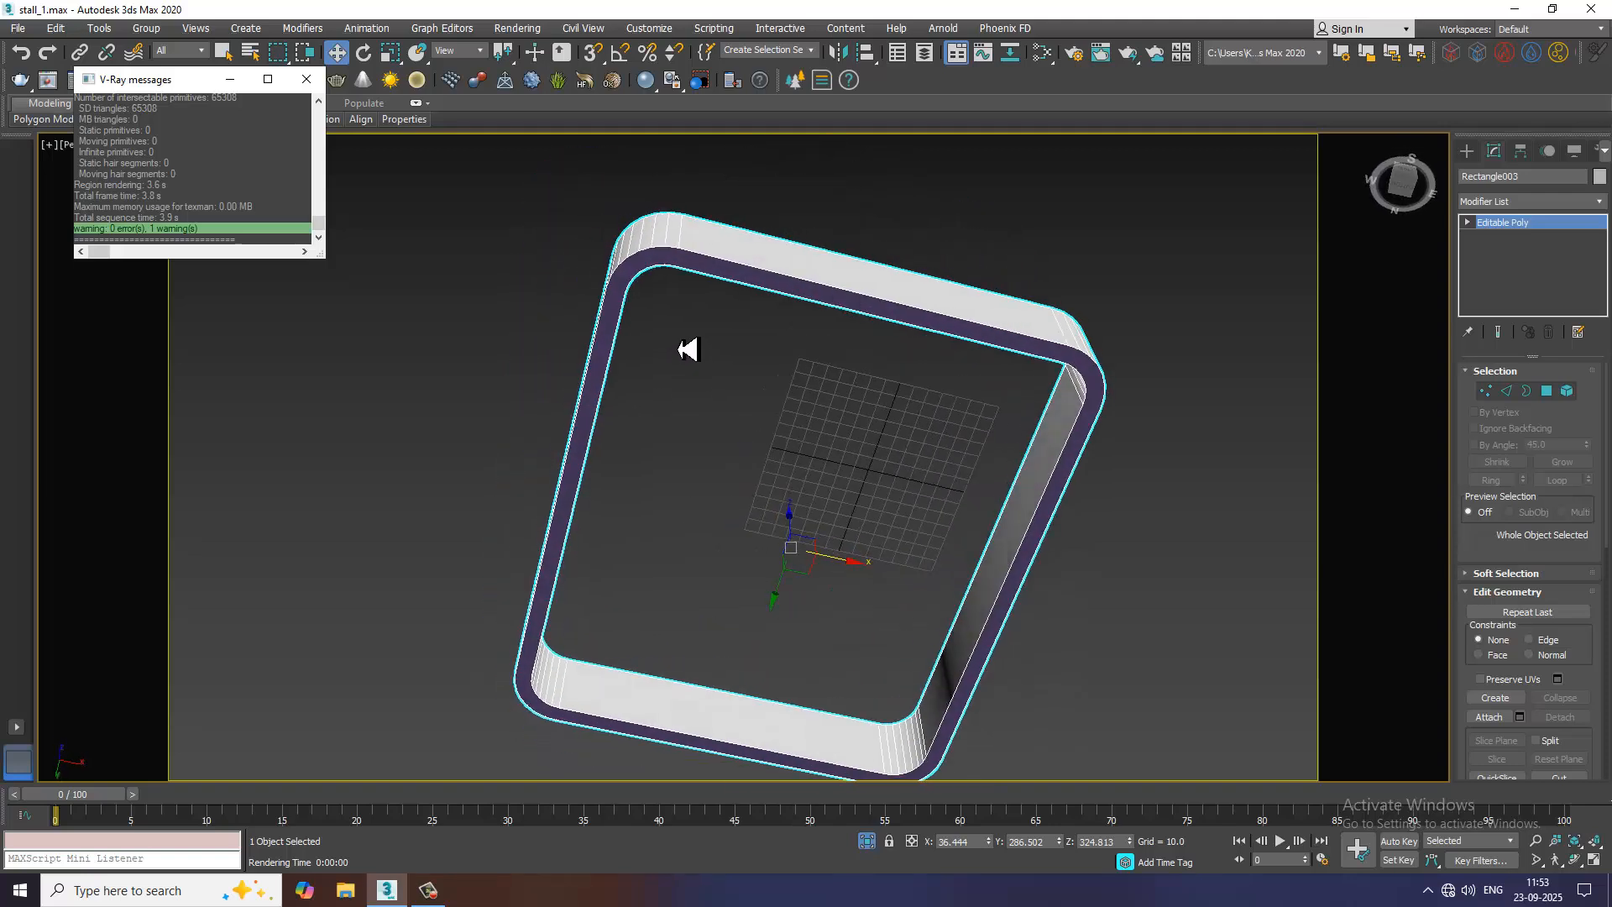
key("4")
left_click(680, 272)
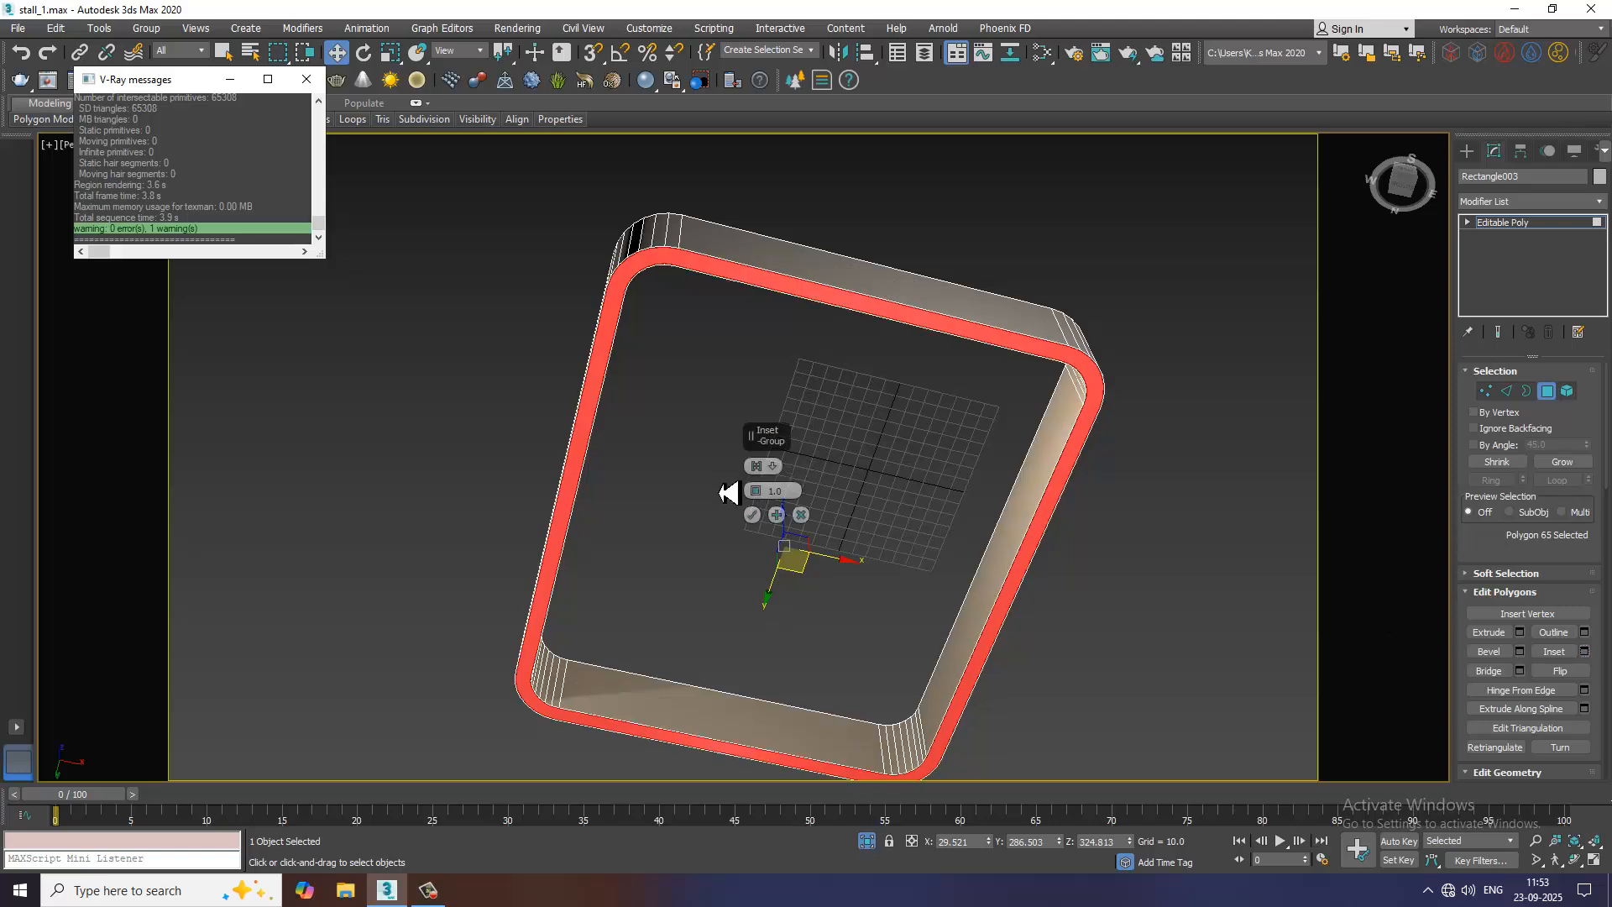
scroll(747, 494, "up", 4)
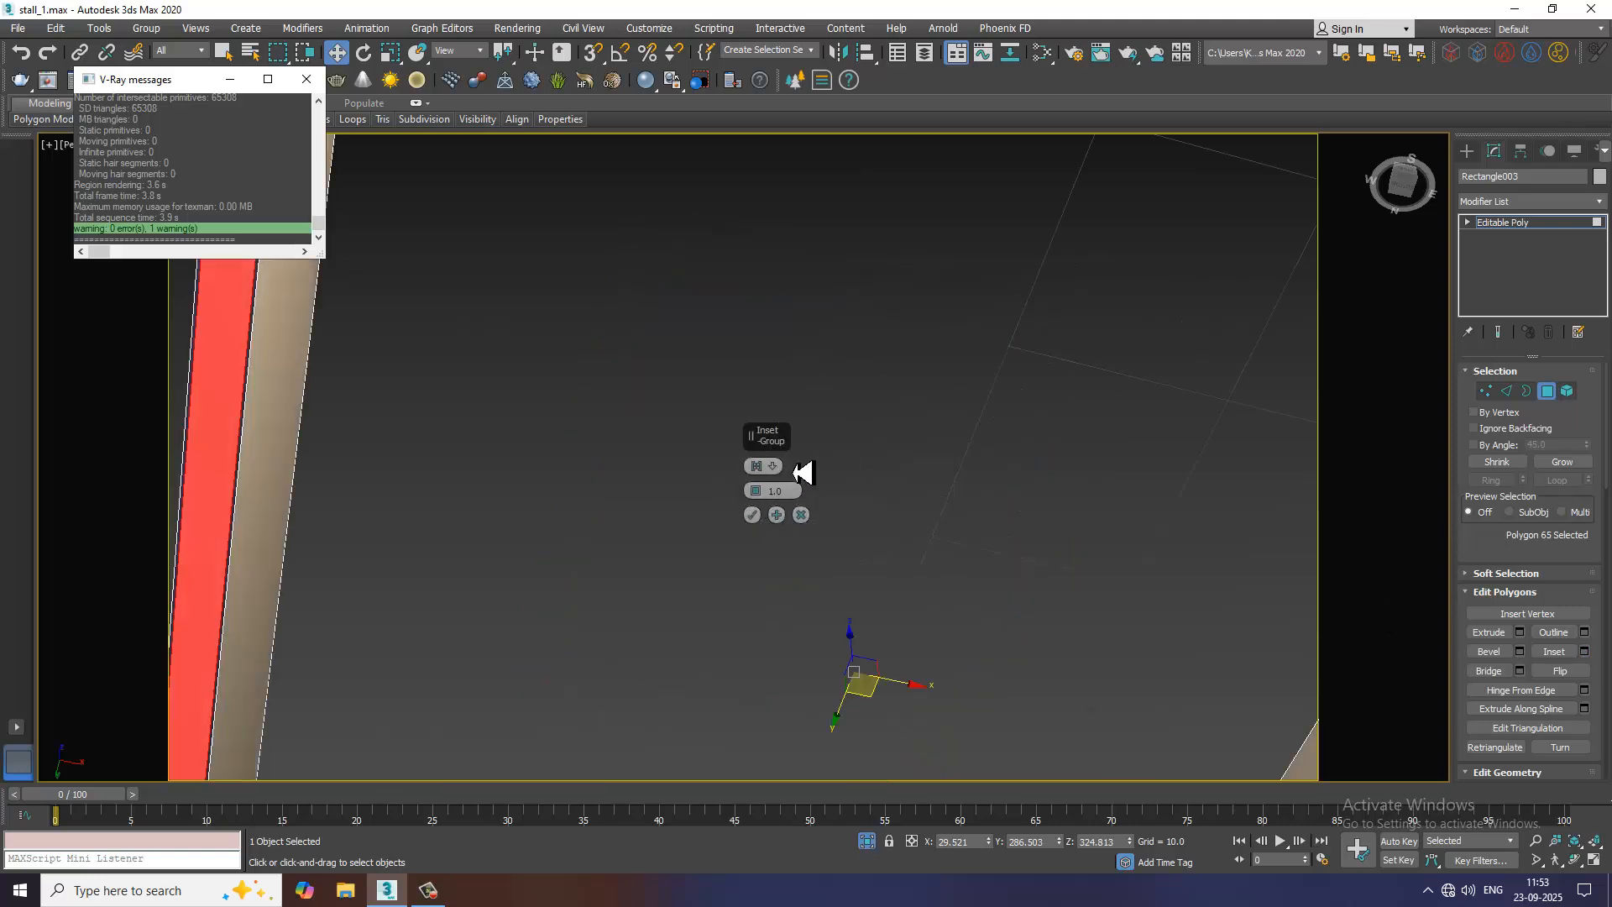
scroll(769, 502, "down", 3)
mouse_move(761, 495)
left_mouse_down()
mouse_move(756, 467)
mouse_move(766, 487)
left_mouse_up()
left_click(752, 515)
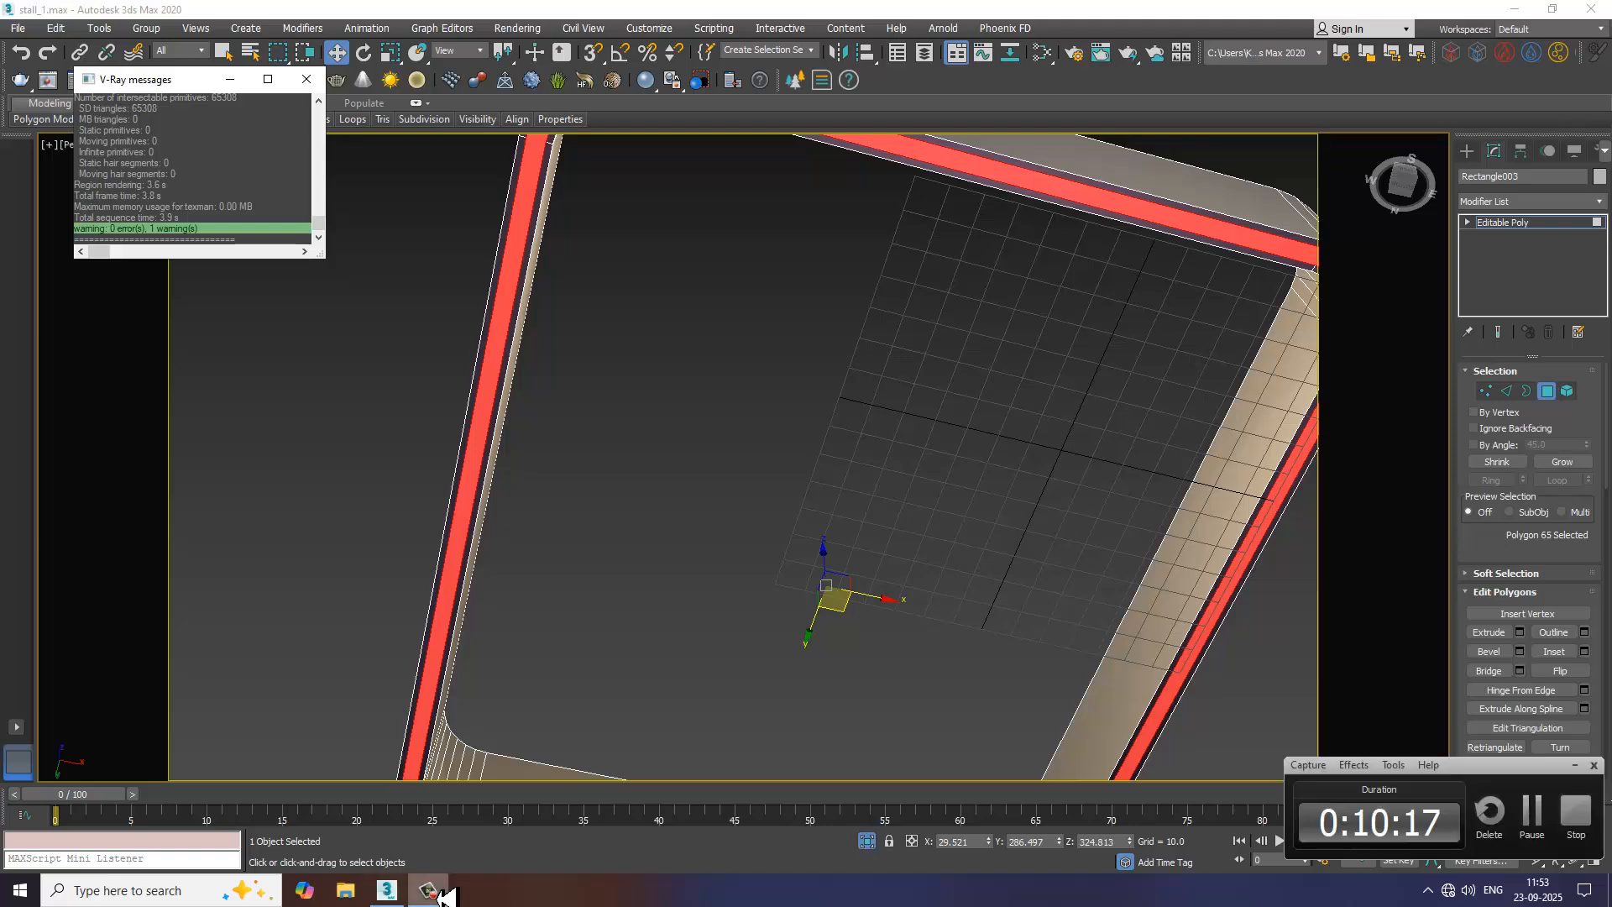
Extrude the inset underside polygon inward to form a shallow groove around the header frame
left_click(1519, 632)
middle_click_drag(674, 532, 674, 560, "alt")
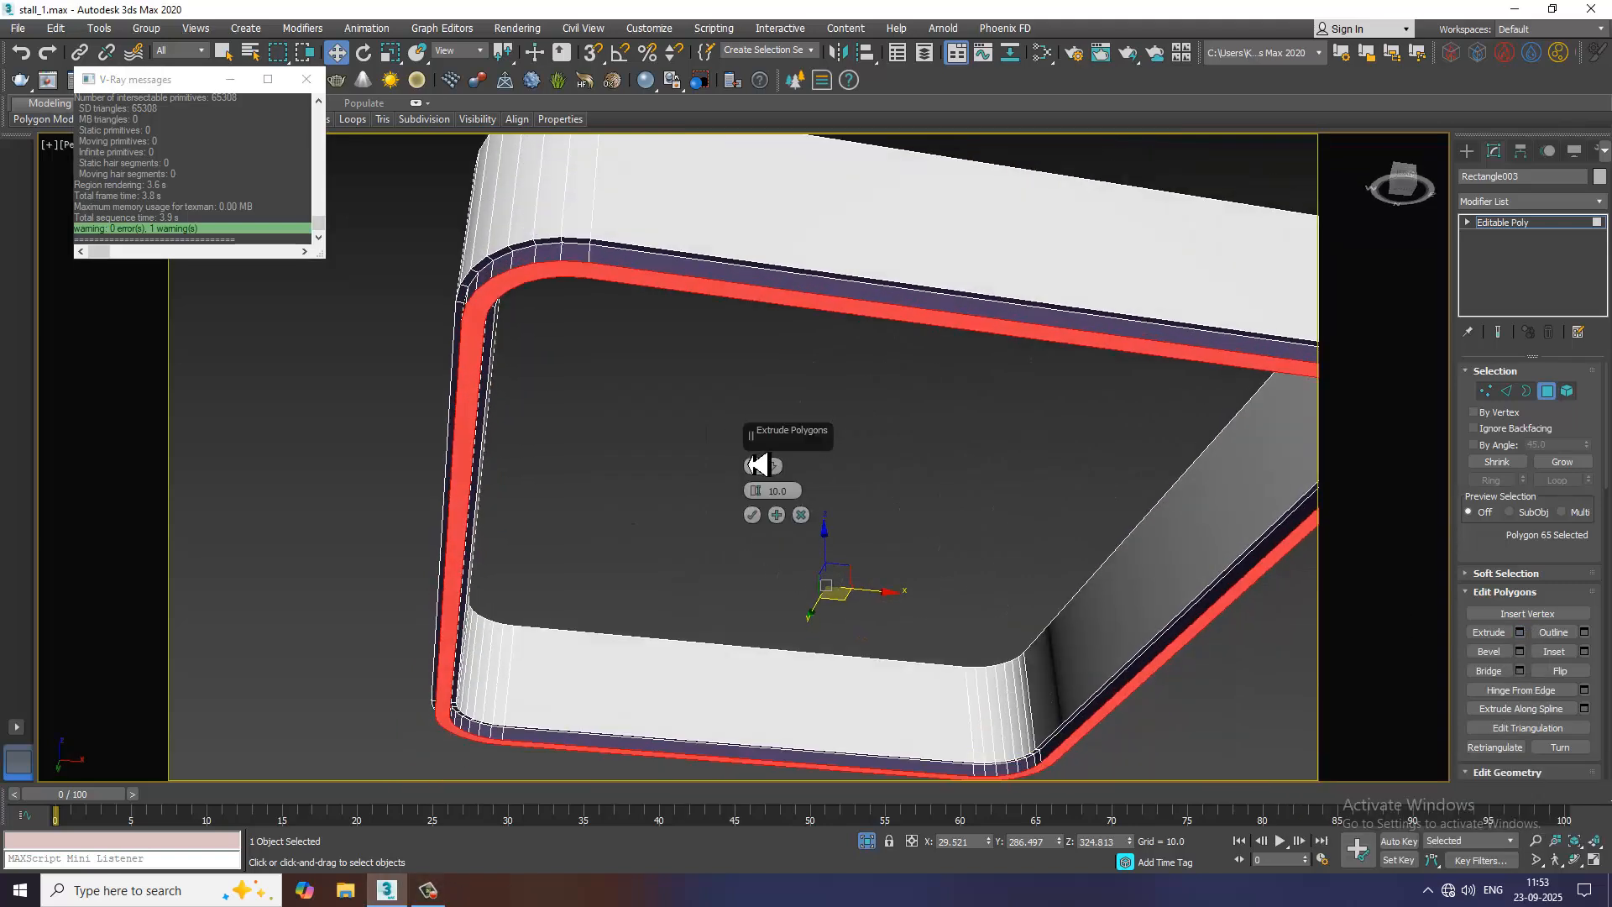
left_click_drag(755, 490, 773, 596)
left_click(754, 516)
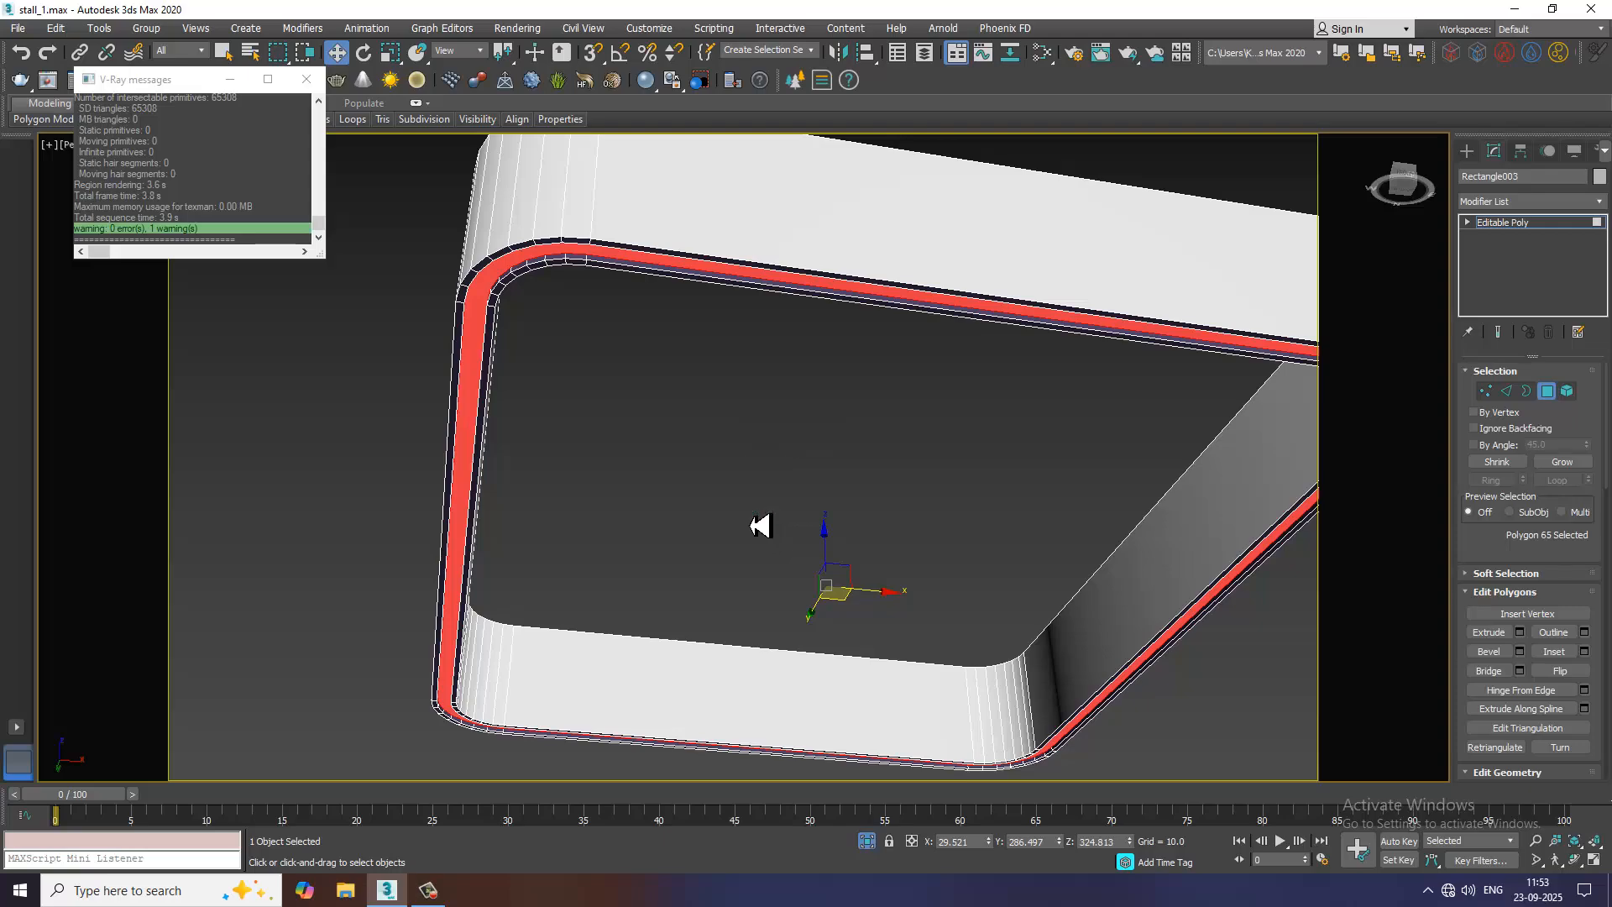
Draw a rectangle spline about 526 by 440 over the header frame in the top view
key("alt+w")
middle_click_drag(516, 350, 477, 349)
key("alt+w")
scroll(489, 368, "down", 7)
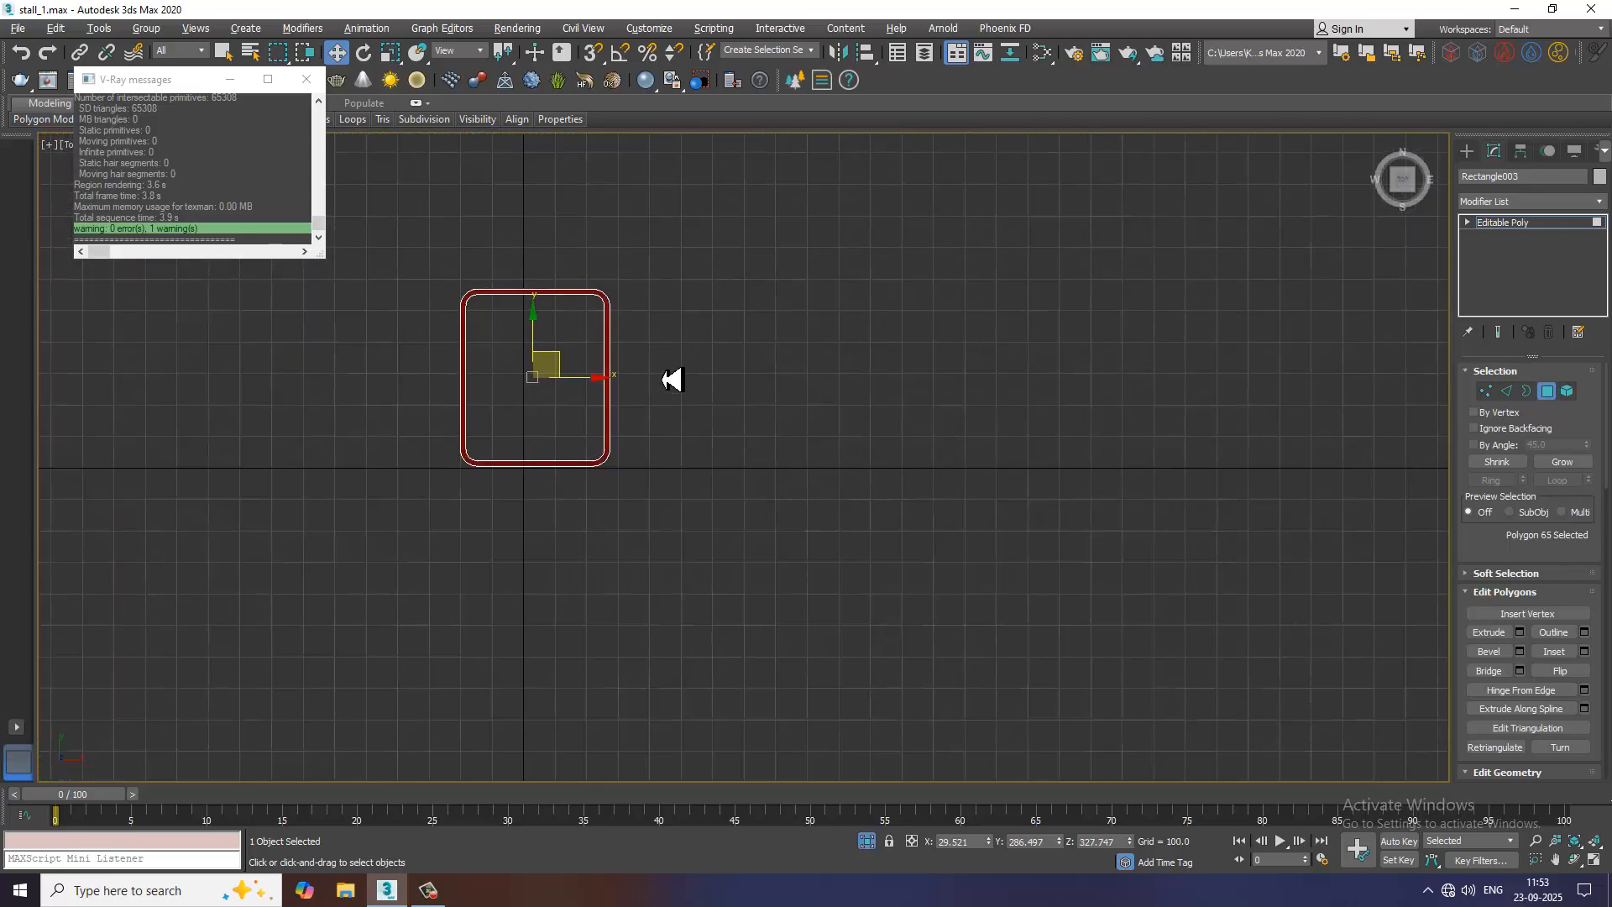
scroll(972, 286, "up", 1)
middle_click_drag(968, 302, 1257, 296)
left_click(1467, 151)
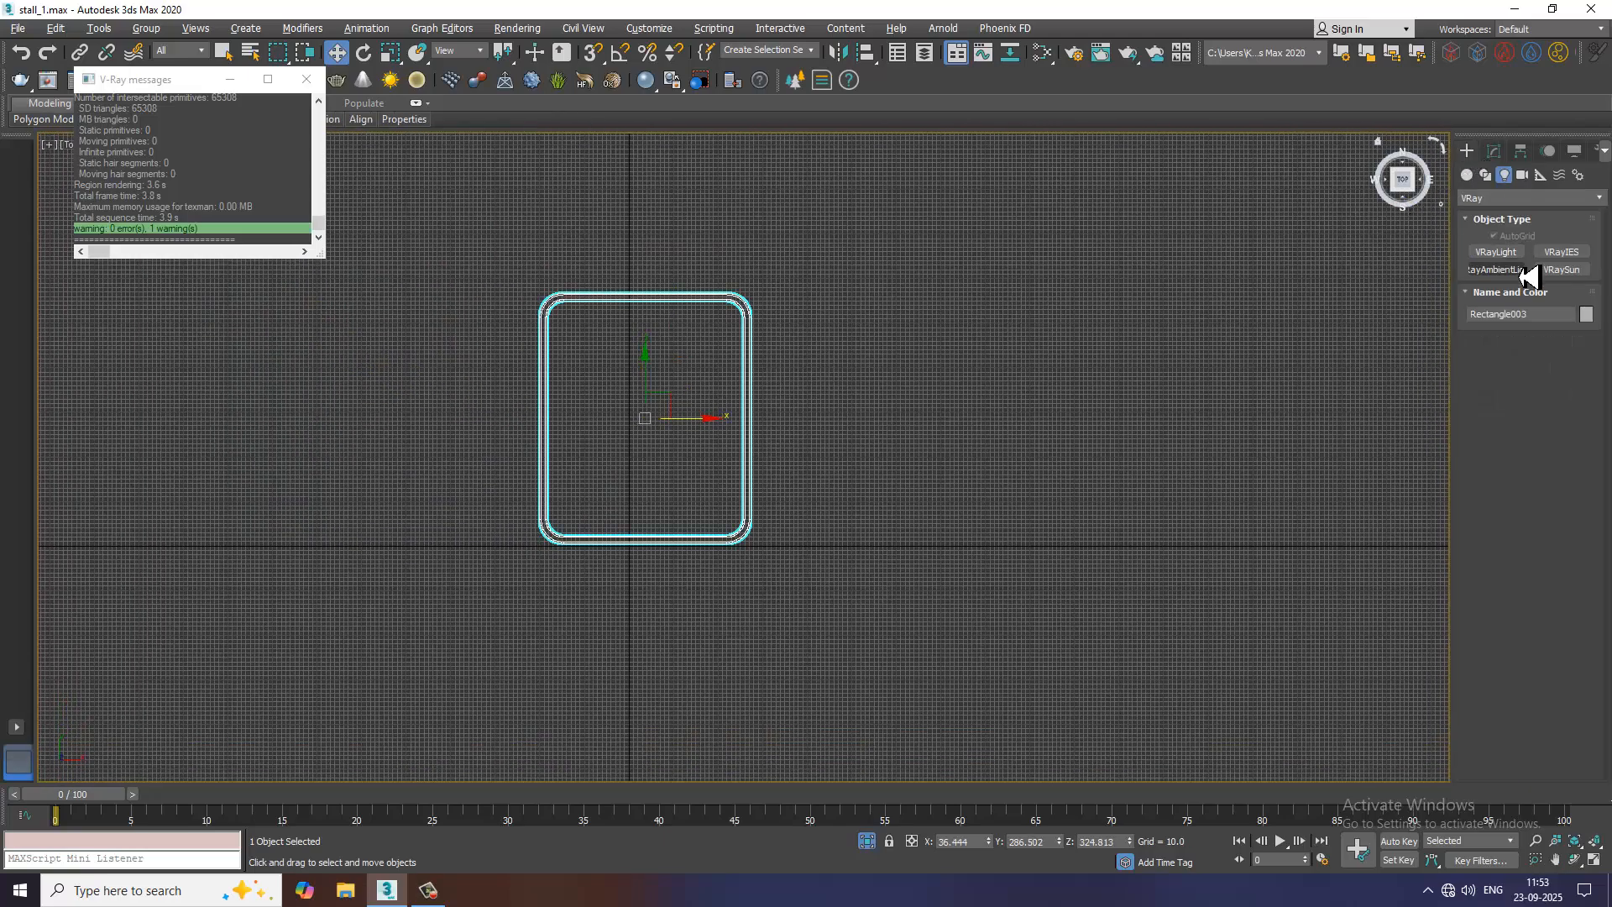
left_click(1485, 175)
left_click(1563, 266)
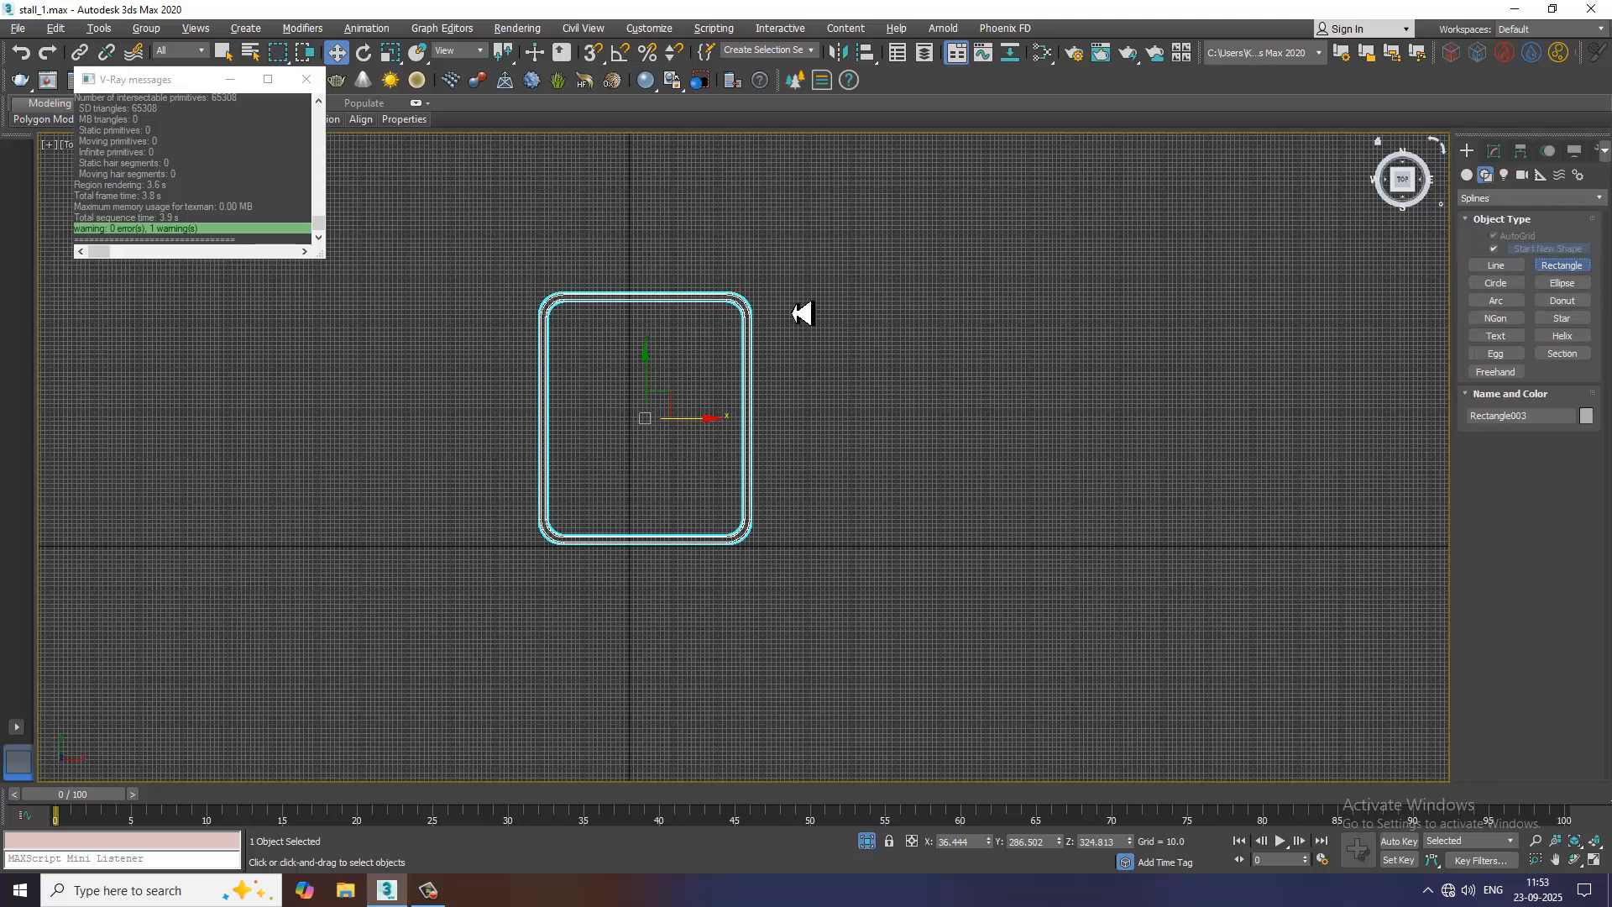
scroll(793, 309, "up", 2)
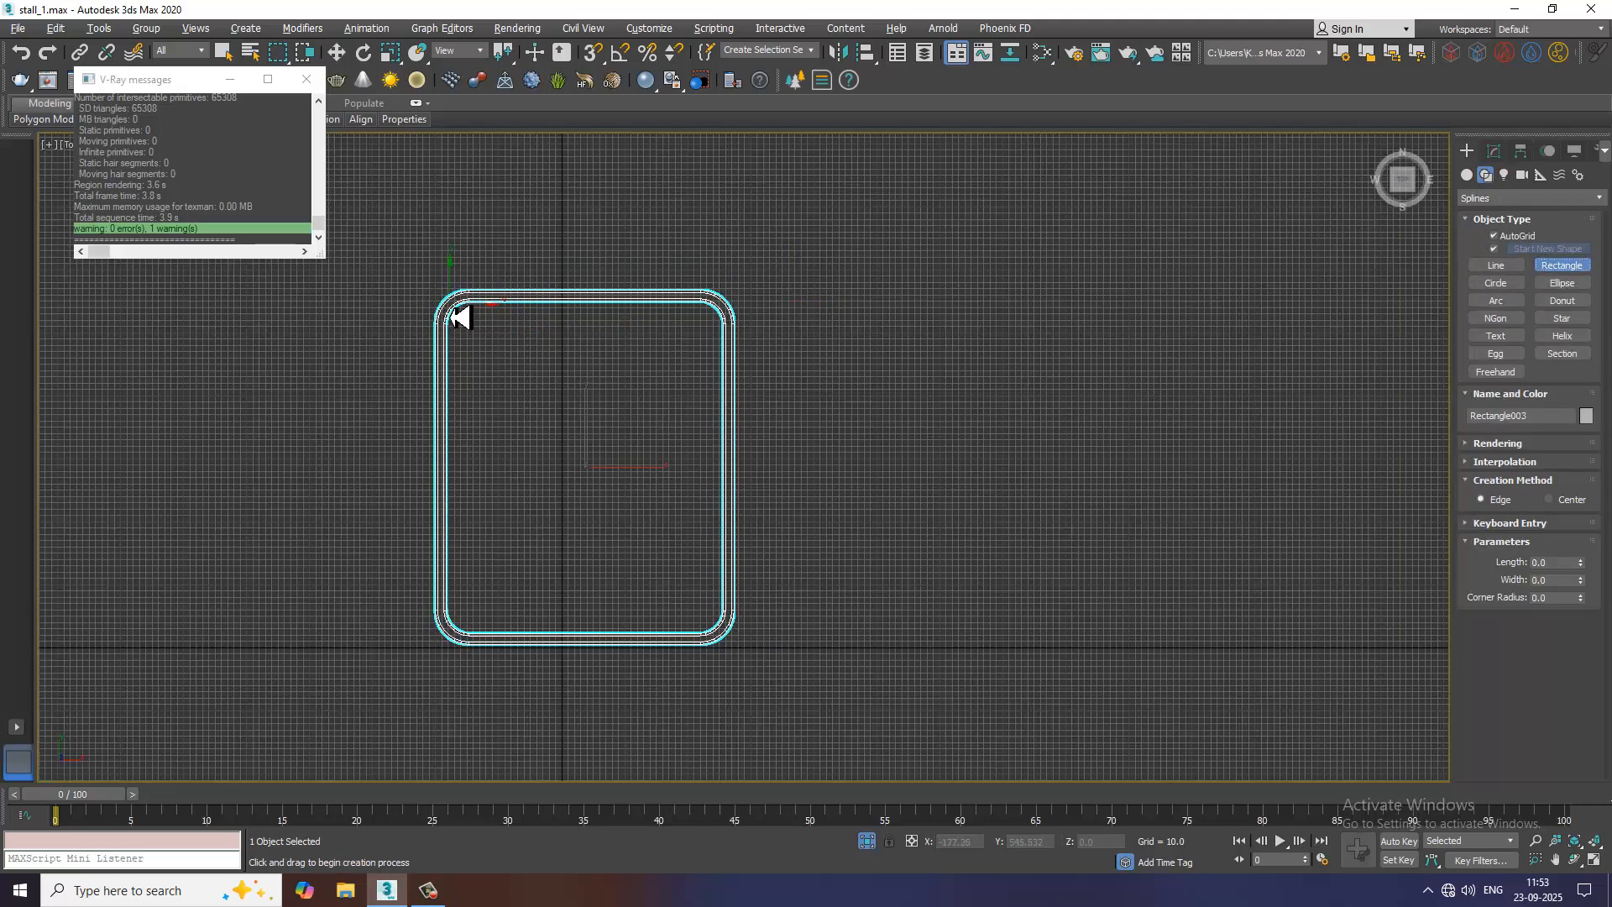
left_click_drag(453, 317, 736, 647)
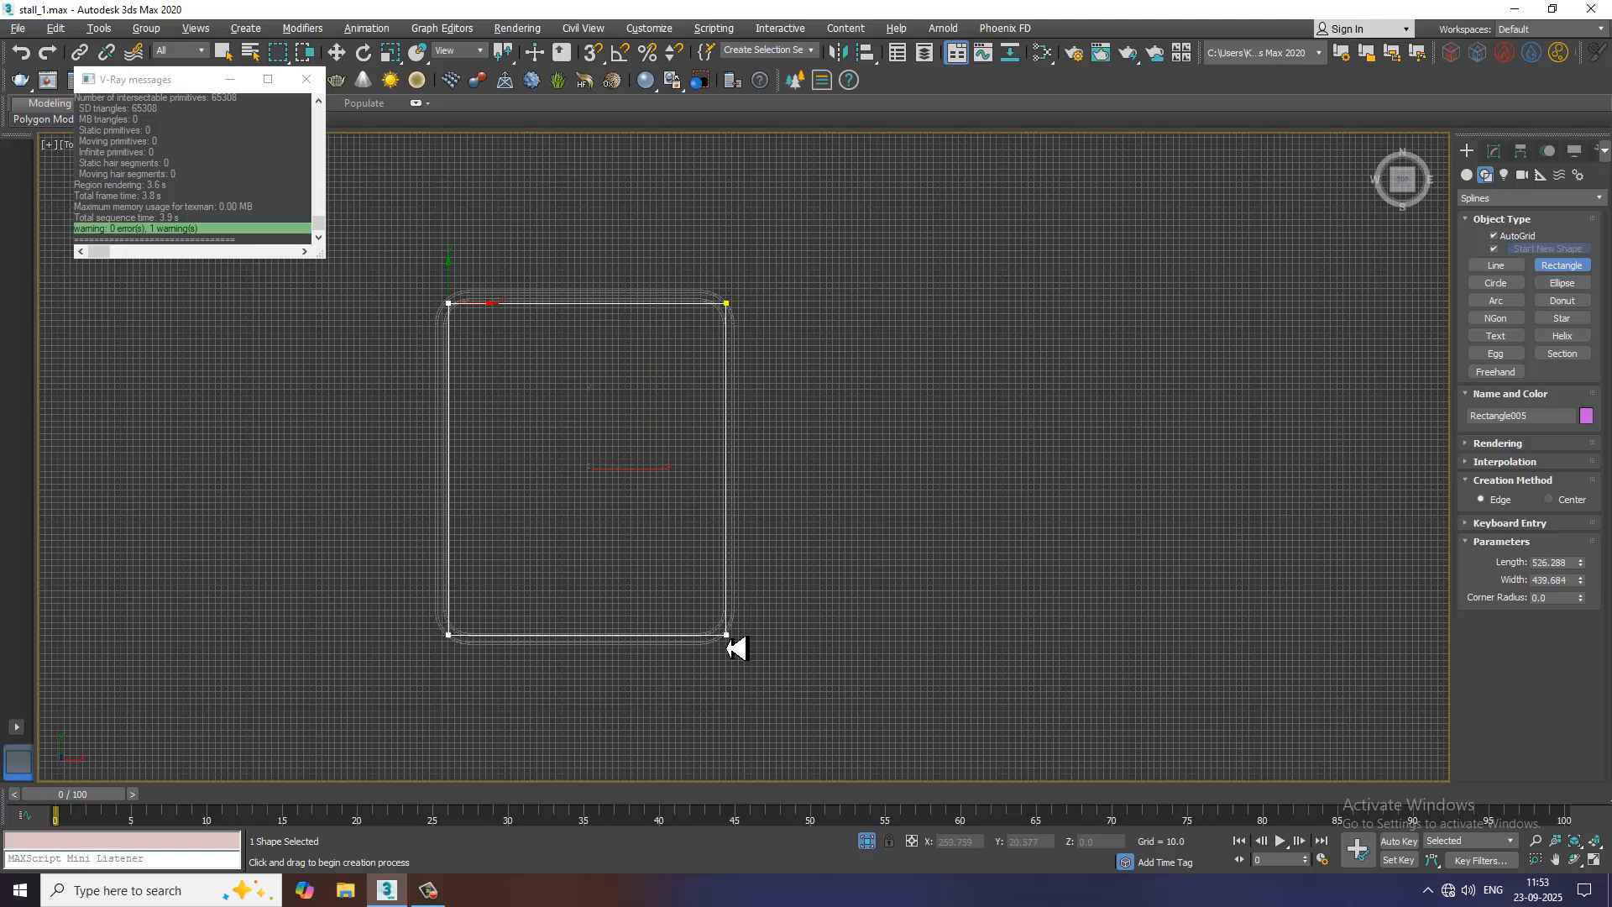
key("w")
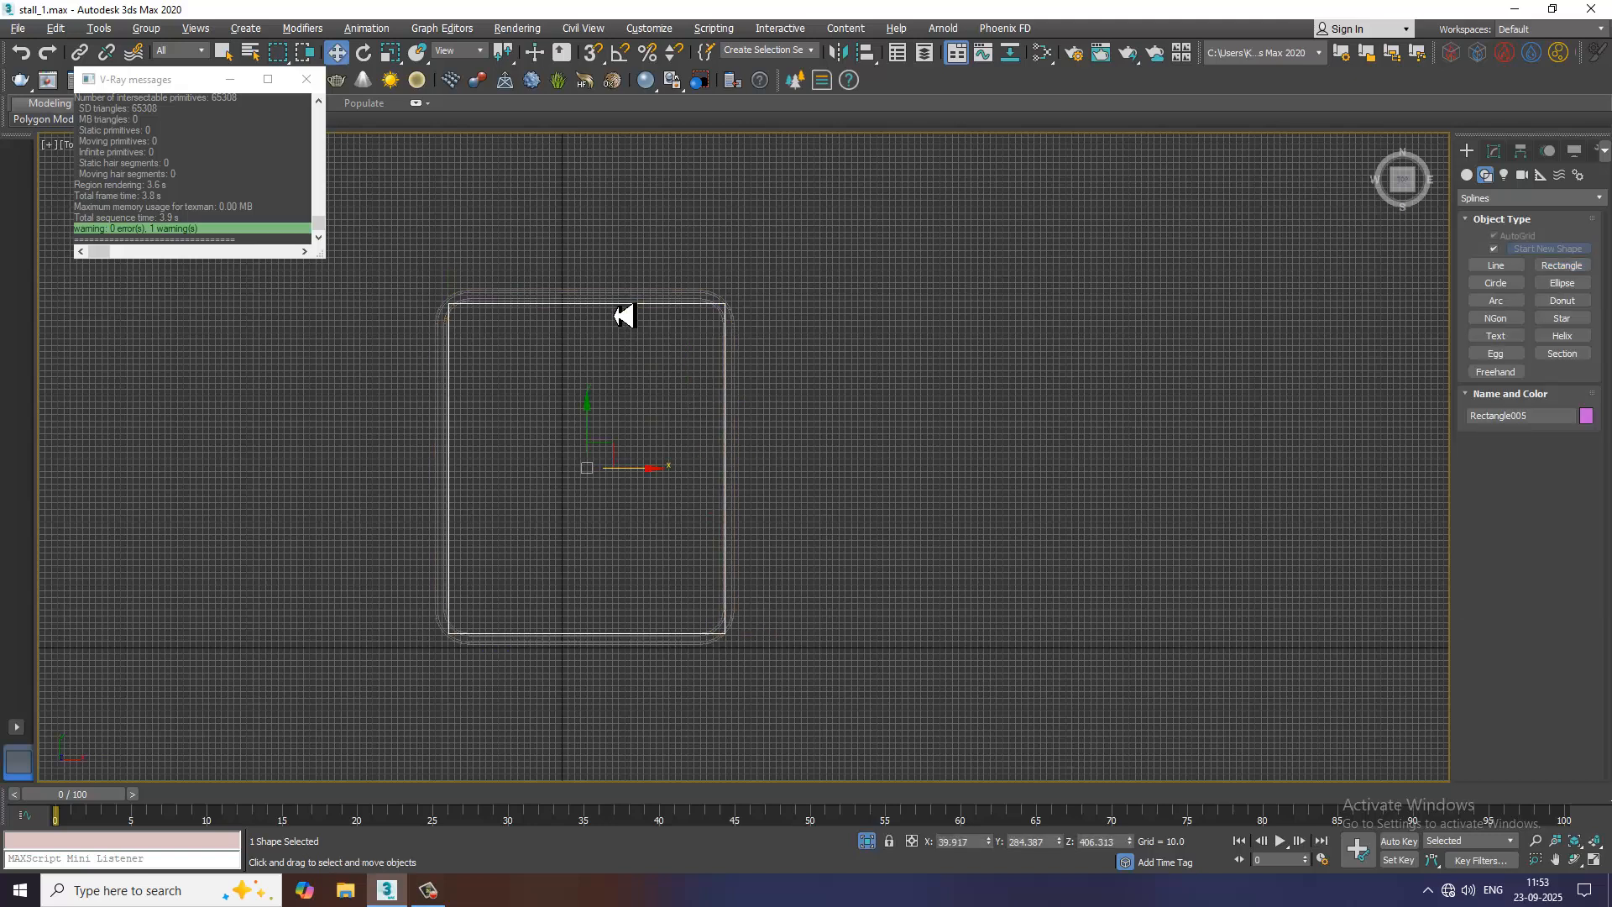
Convert the rectangle to an editable spline and fillet all four corners to match the header frame's rounded corners
right_click(619, 312)
mouse_move(764, 484)
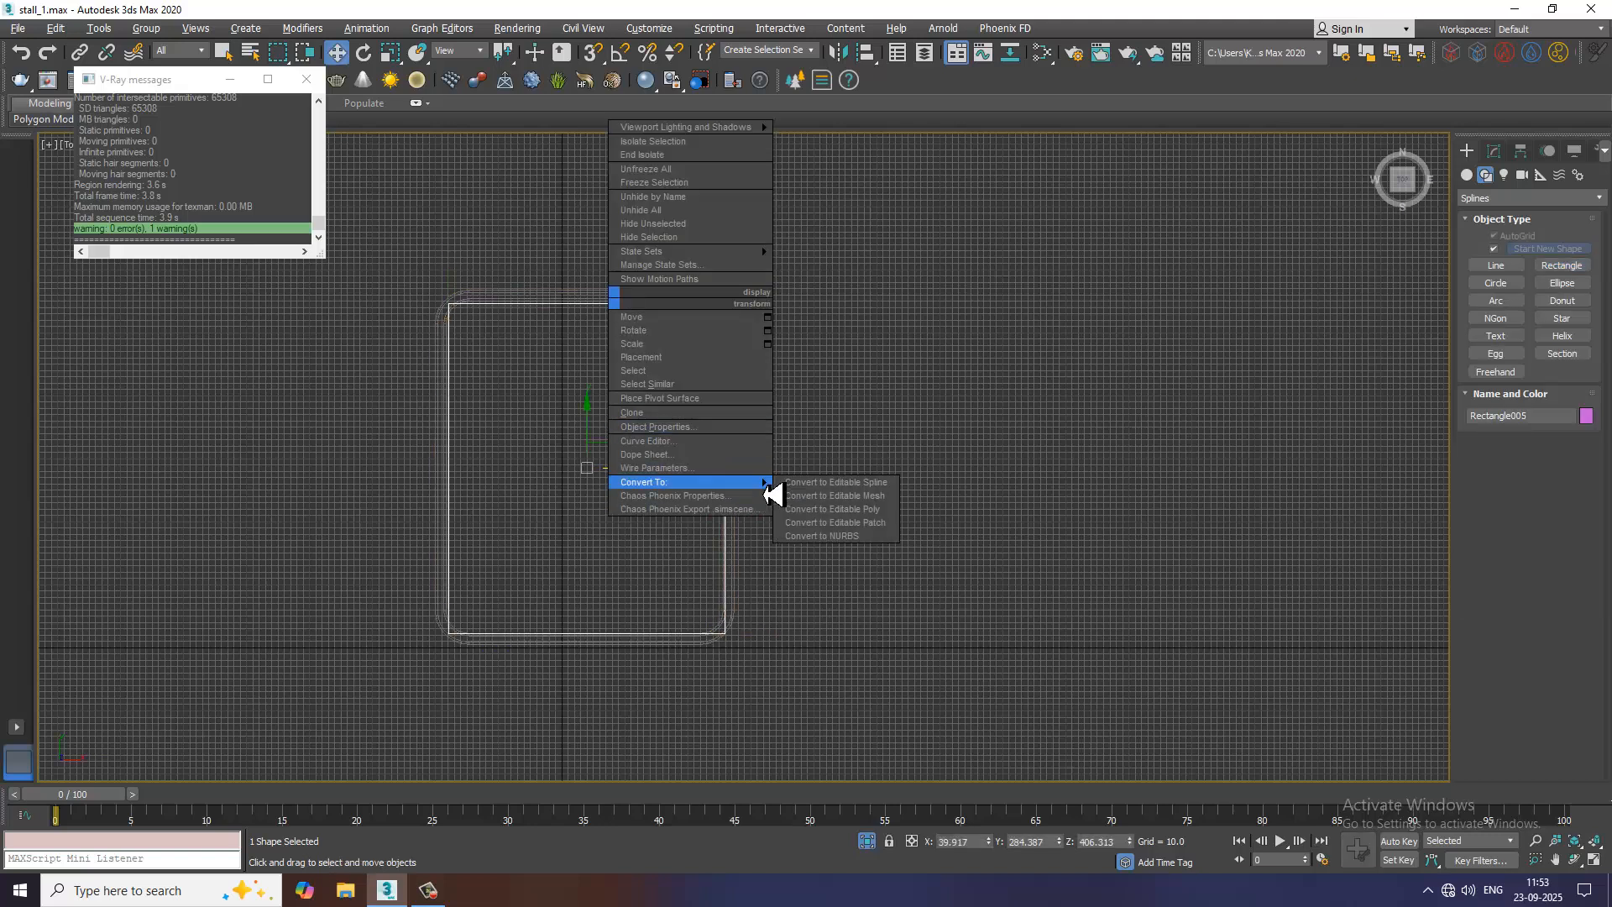
left_click(865, 485)
left_click_drag(867, 744, 868, 744)
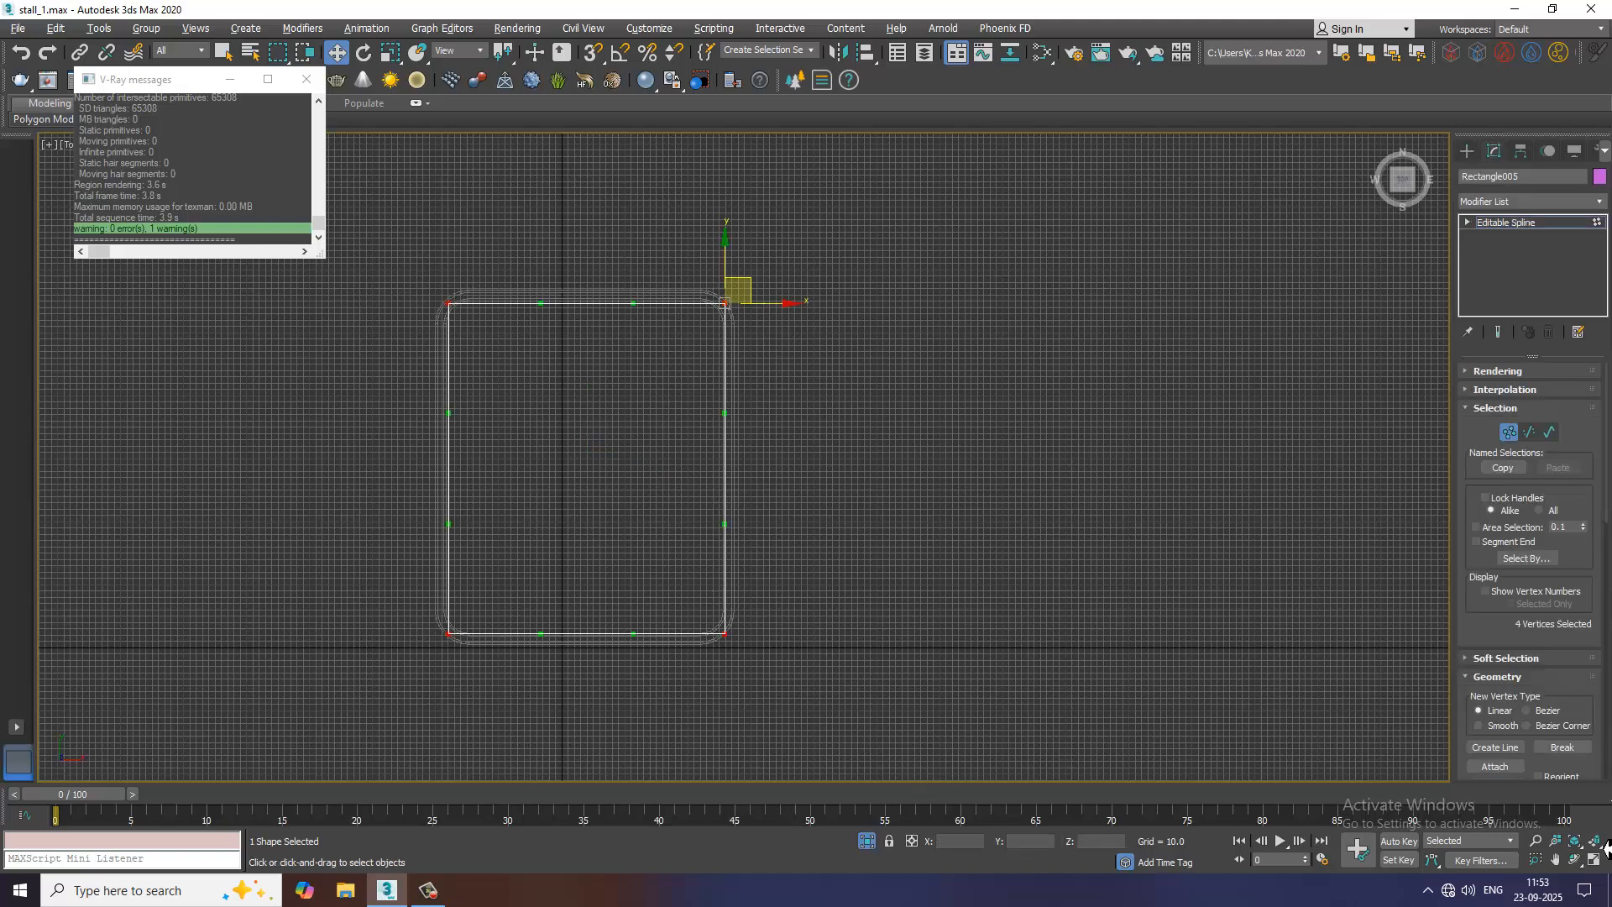
left_click_drag(1492, 632, 1464, 224)
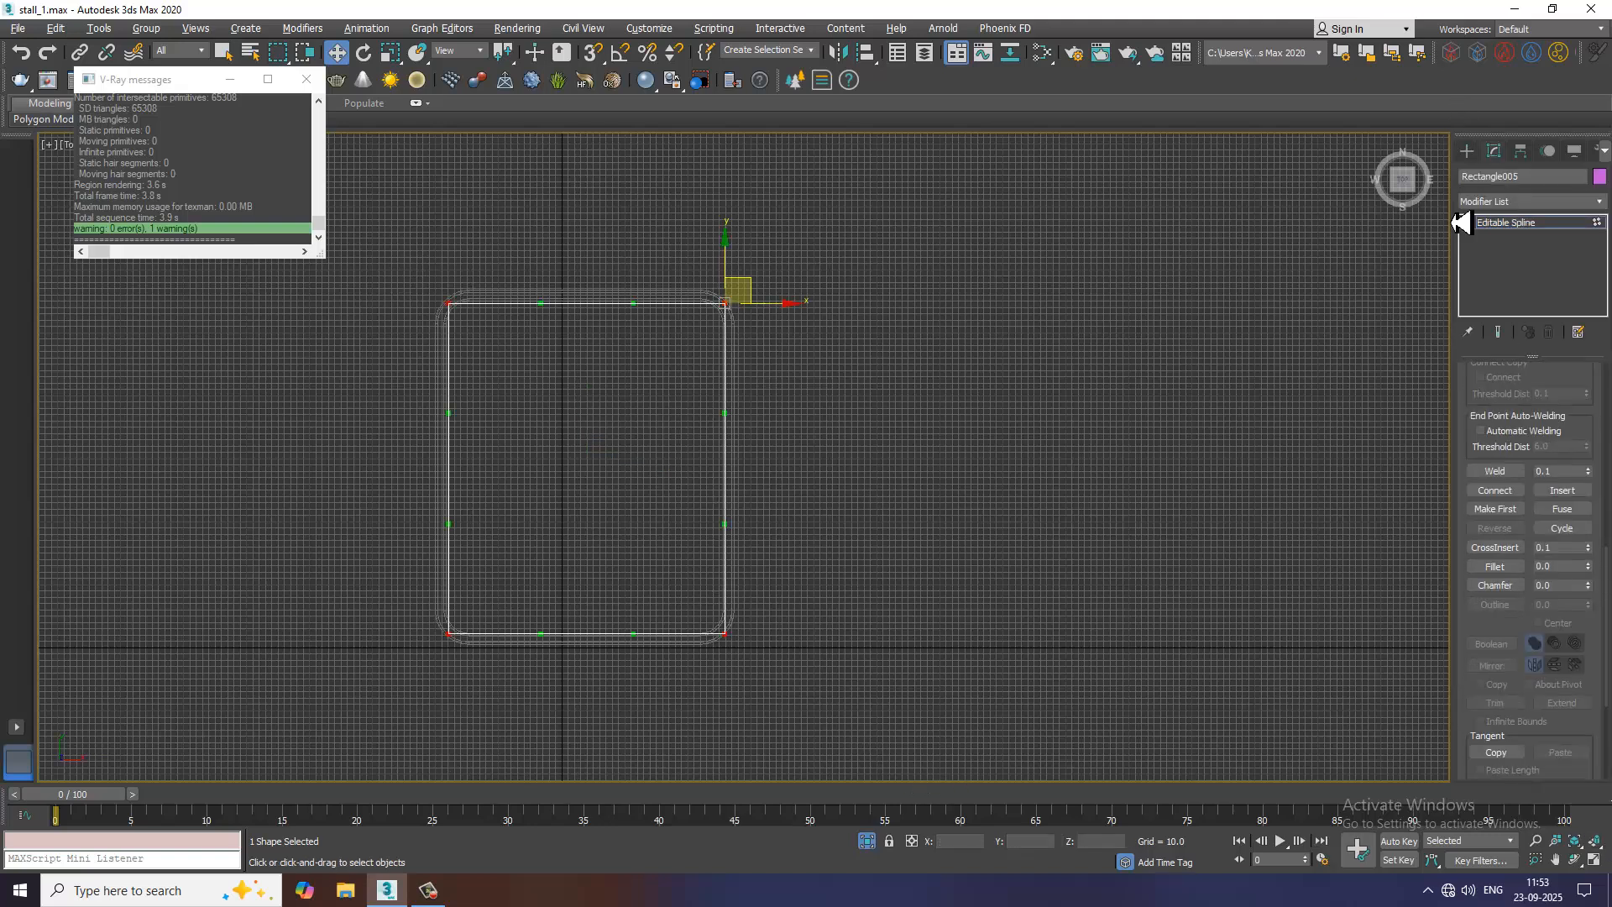
left_click(1496, 565)
scroll(756, 321, "up", 4)
left_click_drag(708, 304, 676, 262)
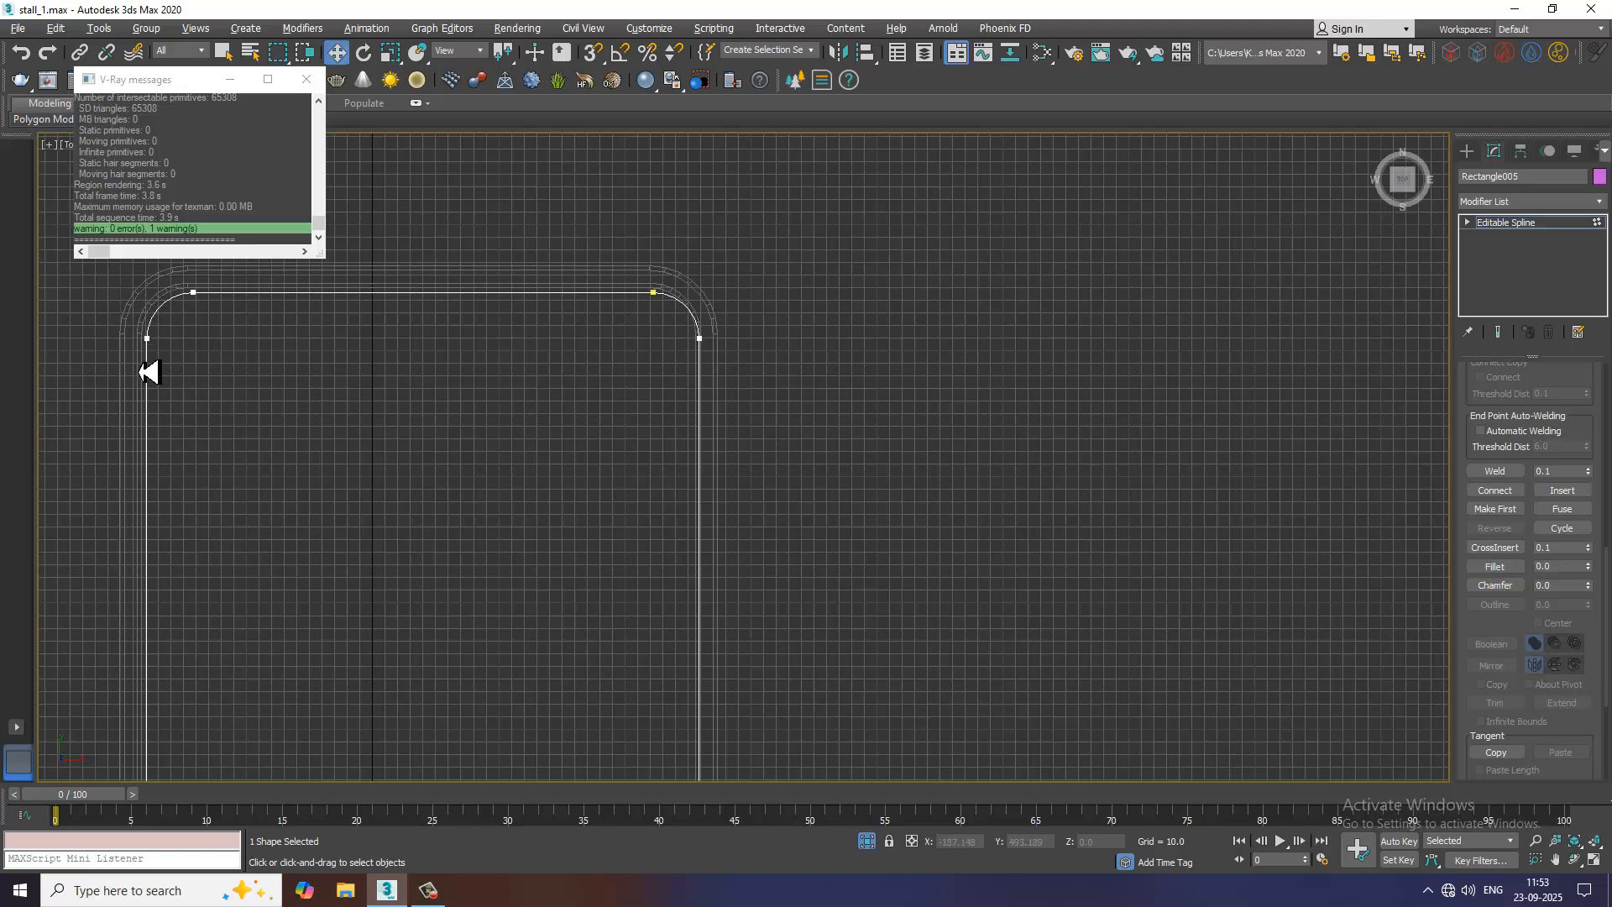
scroll(290, 409, "down", 3)
Move the vertices on the spline's left side outward along X so that side lies within the header frame's groove
key("1")
key("1")
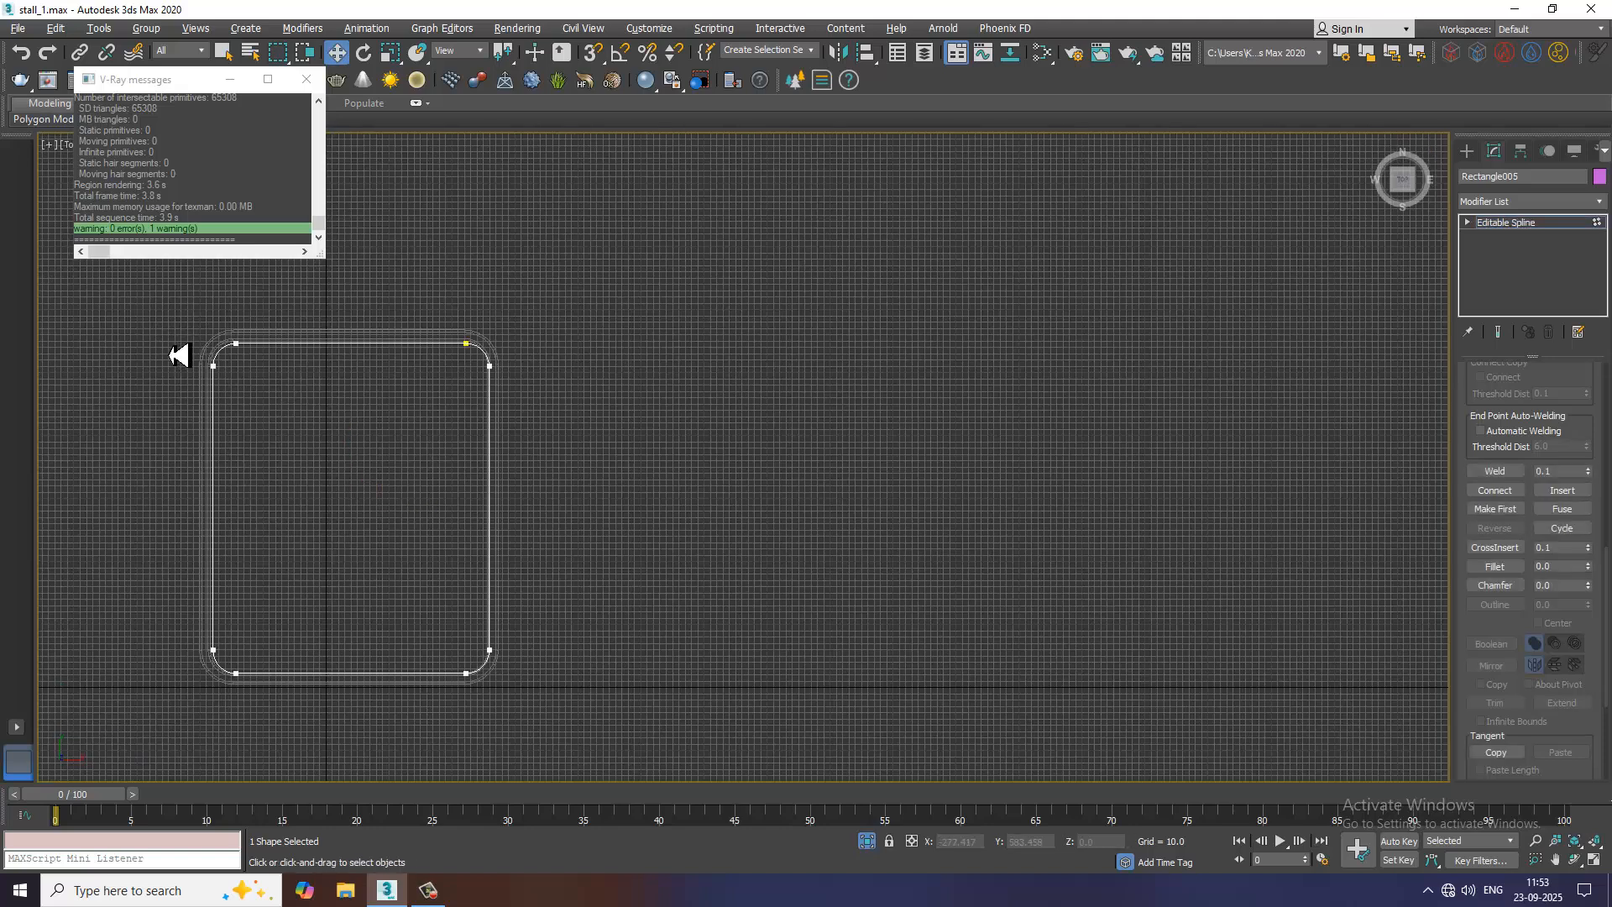
left_click_drag(155, 320, 328, 736)
scroll(206, 378, "up", 3)
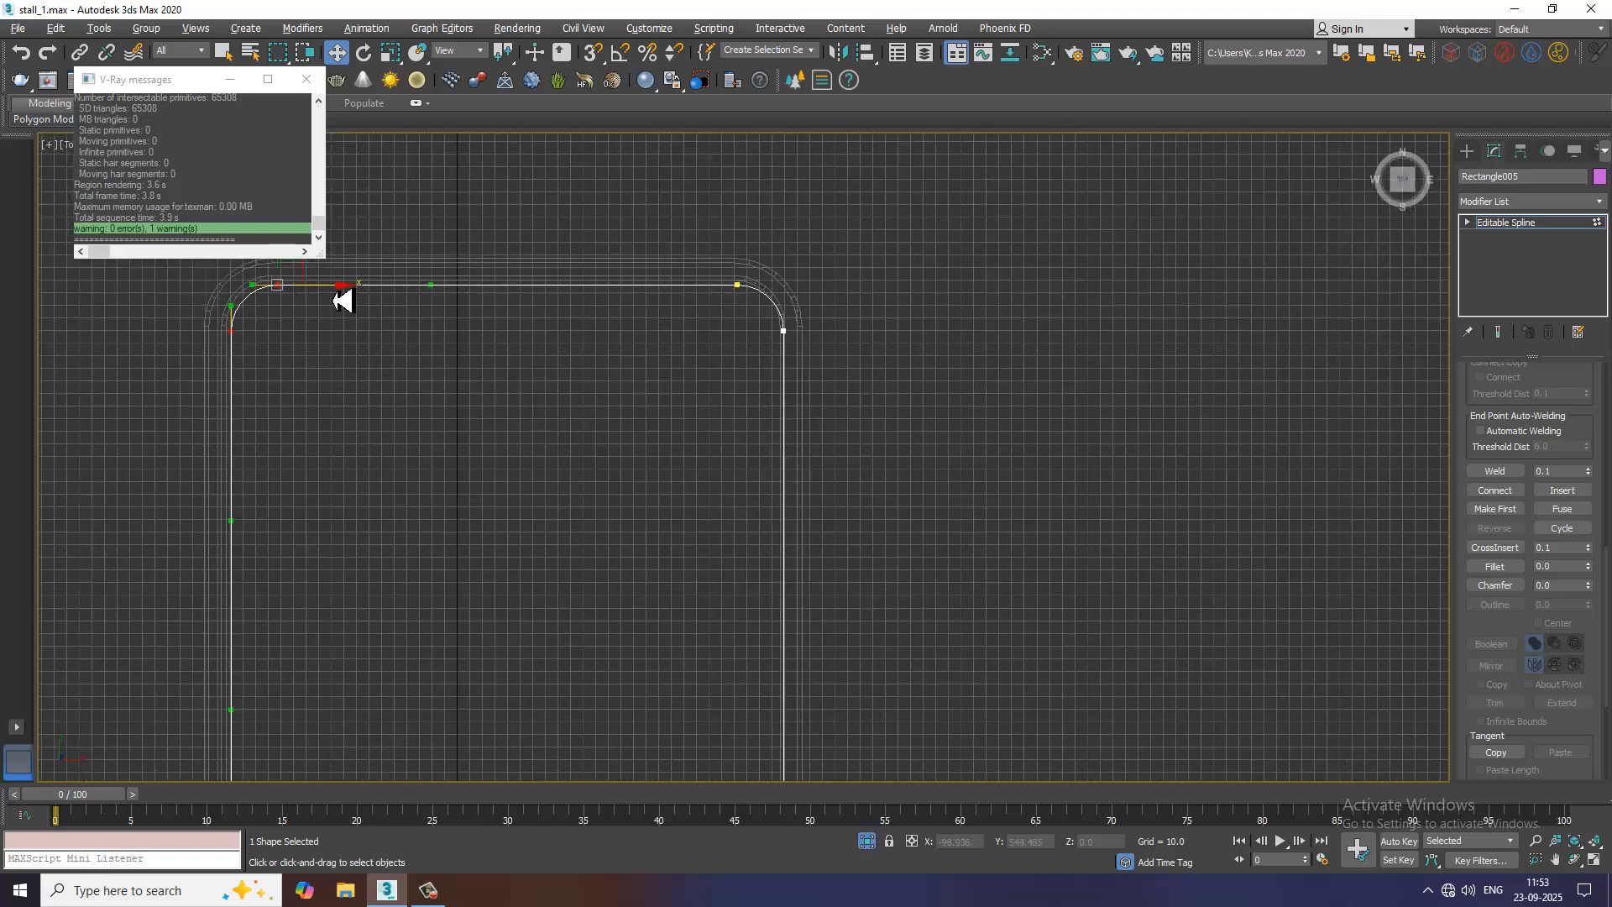
left_click_drag(345, 299, 328, 300)
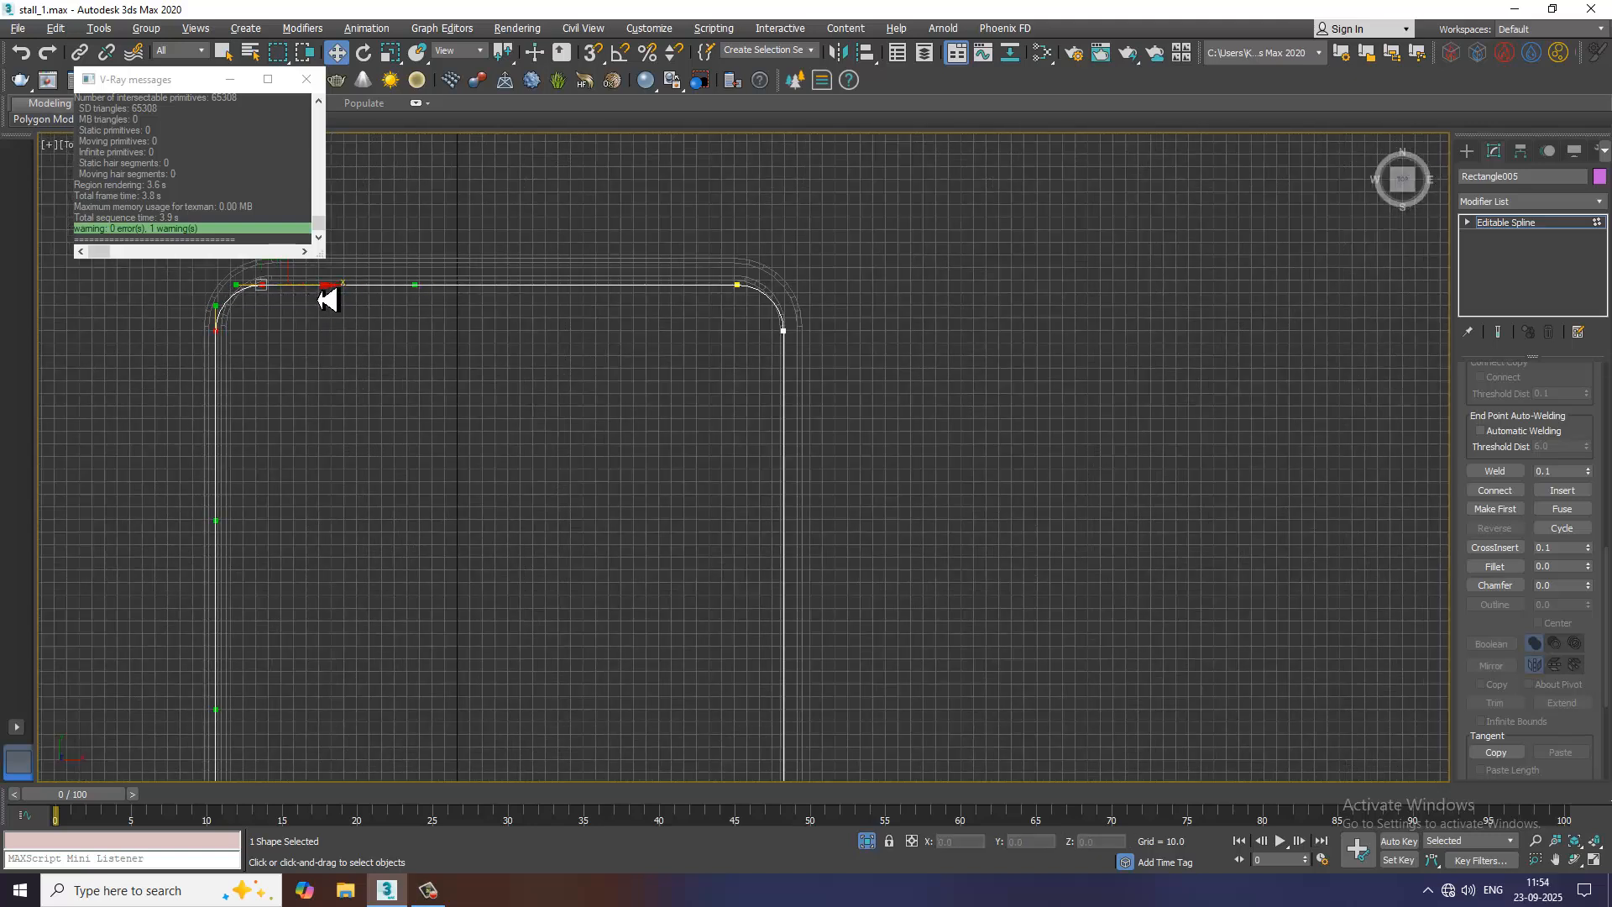
Move the vertices along the spline's upper side outward along Y so that side lies within the header frame's groove
middle_click_drag(507, 433, 571, 640)
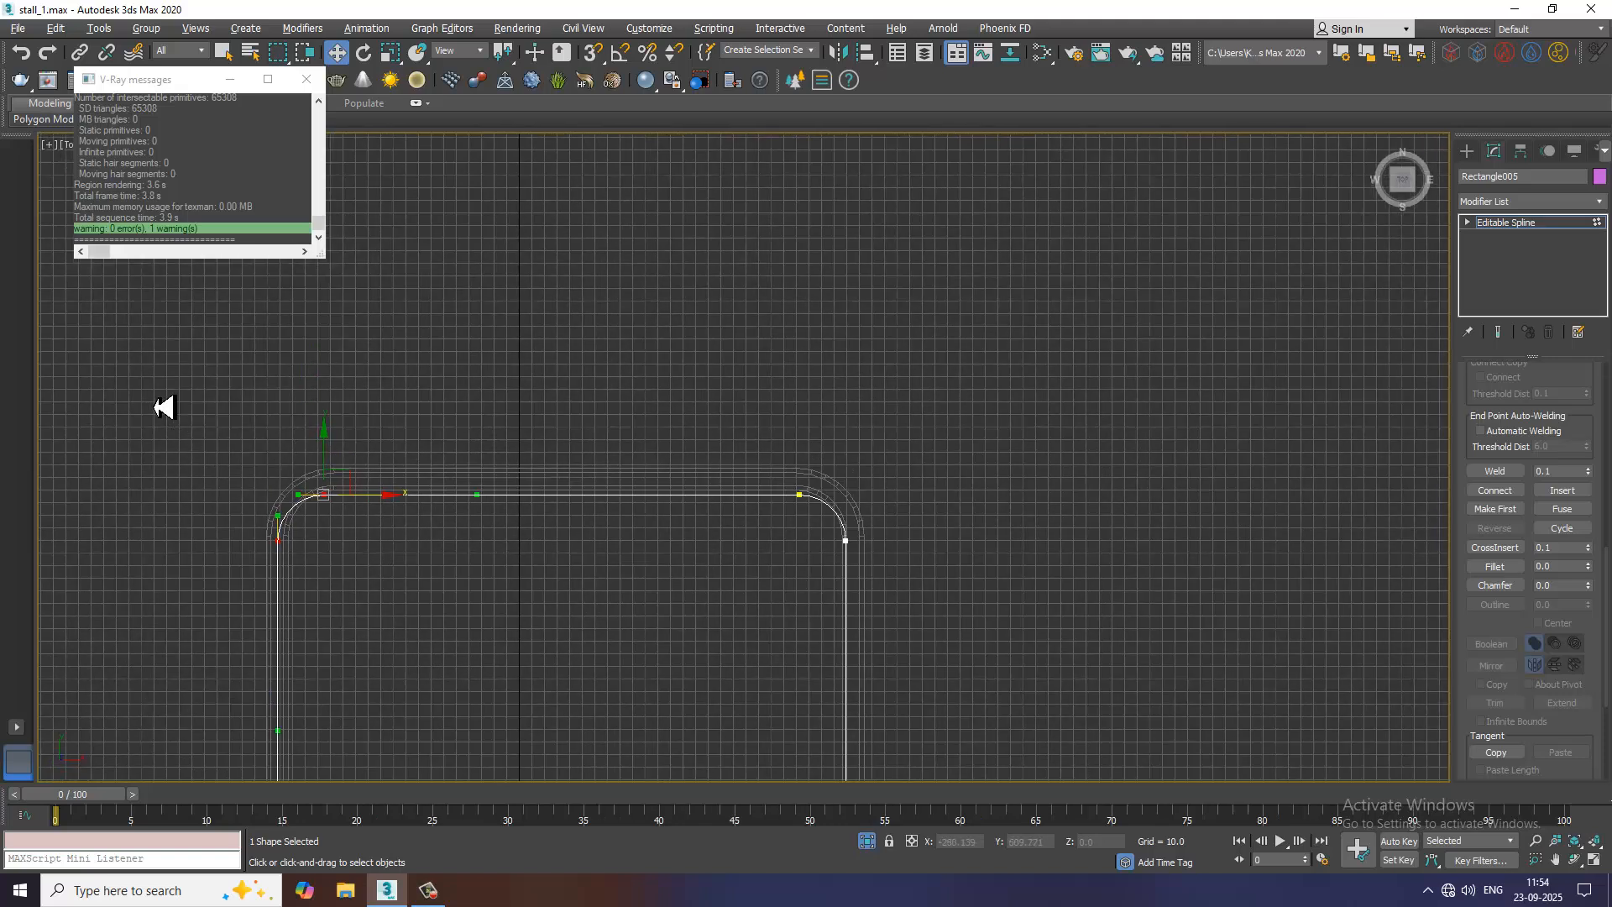
scroll(530, 576, "up", 3)
left_click(1070, 410)
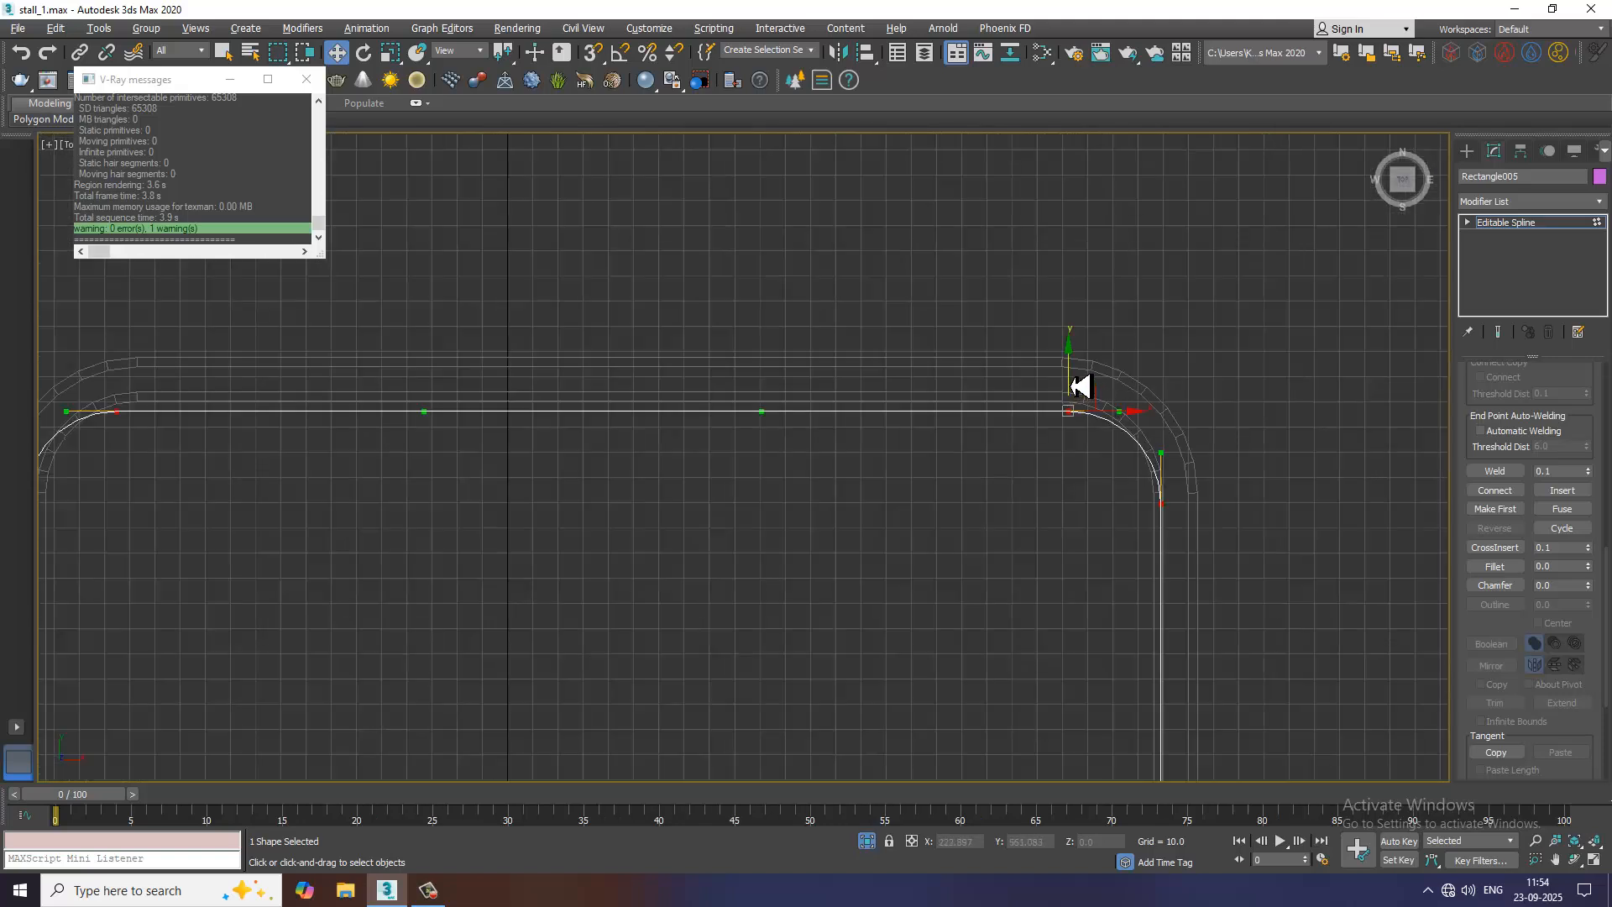
left_click_drag(1080, 386, 1073, 361)
scroll(1070, 372, "down", 8)
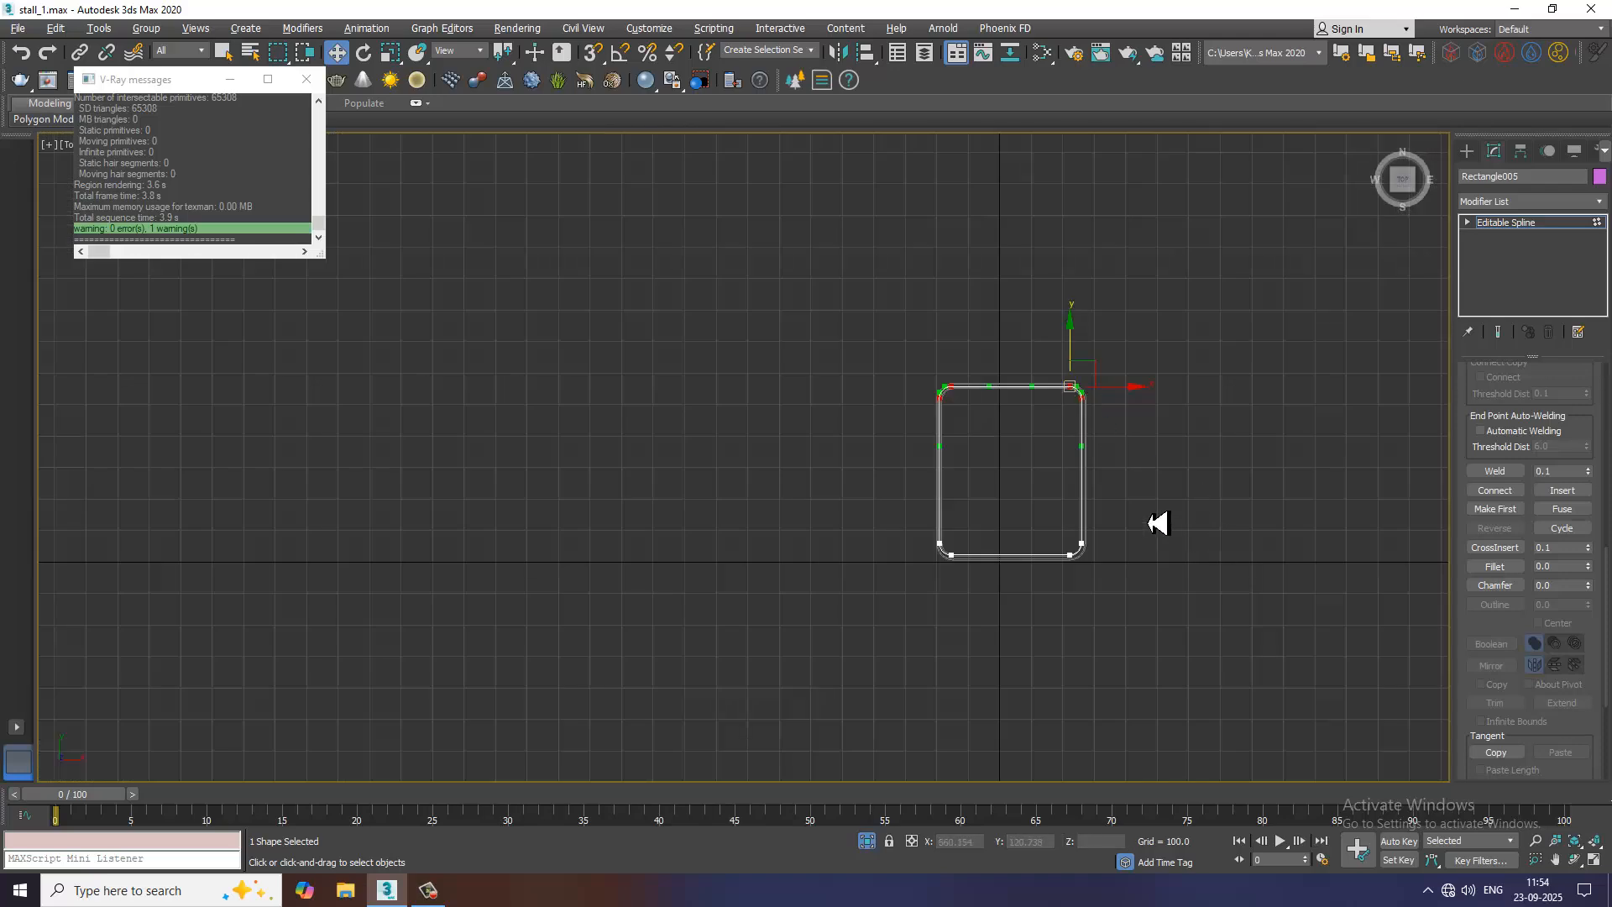
Move the vertices on the spline's right side outward along X by about 5.2 so that side lies within the header frame's groove
middle_click_drag(1159, 522, 968, 522)
scroll(923, 433, "up", 4)
scroll(824, 302, "up", 3)
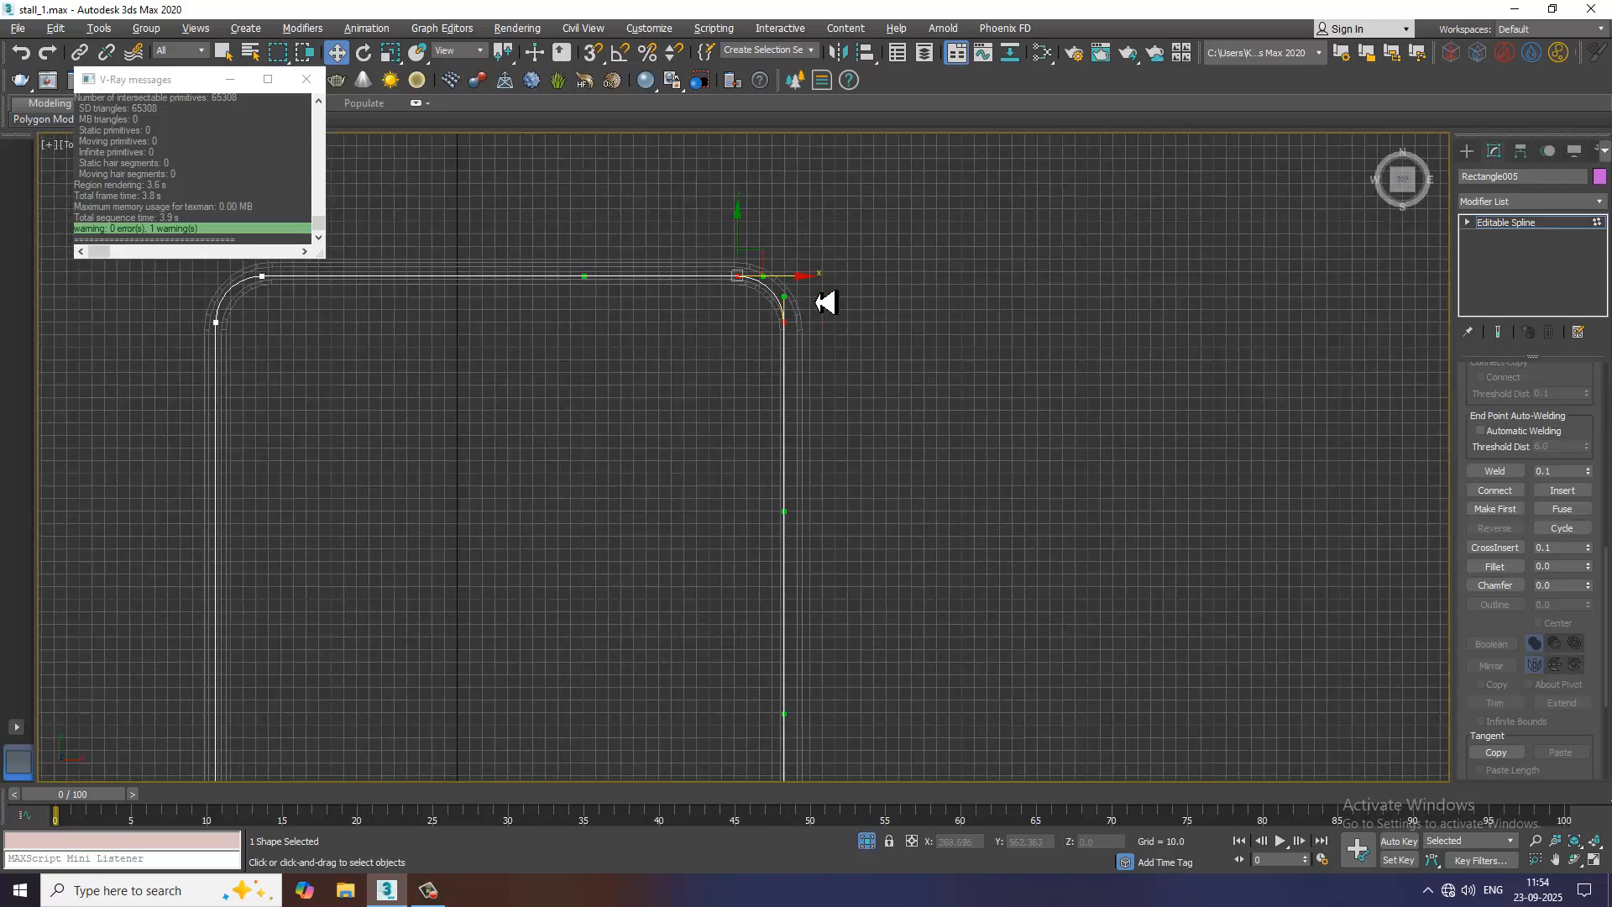
scroll(747, 265, "up", 2)
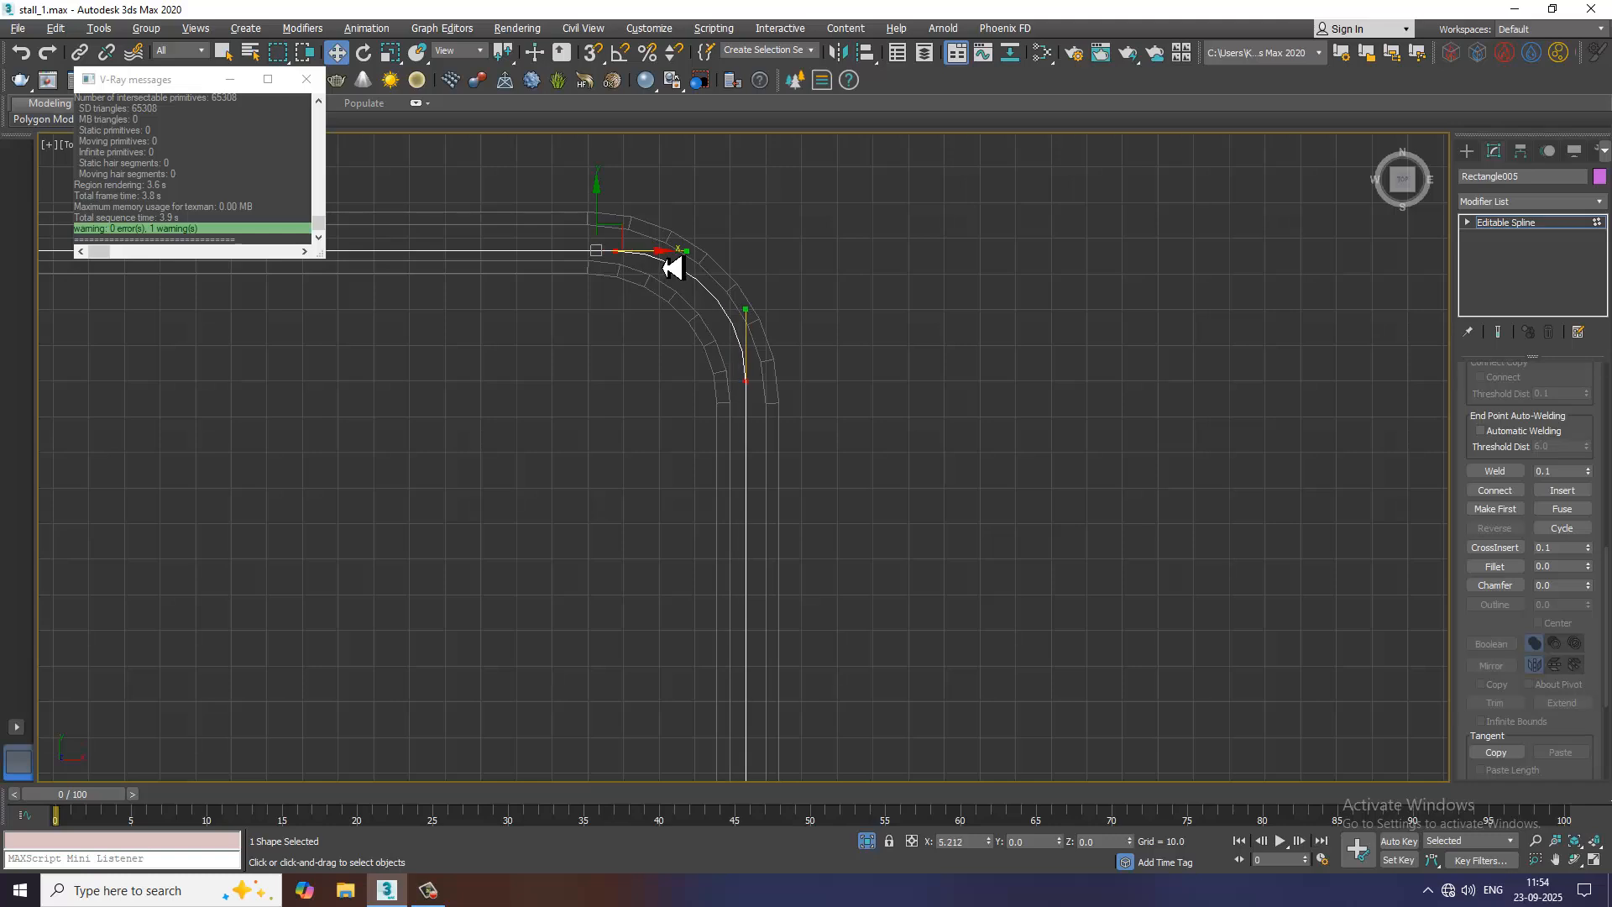
scroll(784, 360, "down", 7)
In the perspective view, enable the spline's viewport rendering as a radial tube and set its thickness to 4.05
key("alt+w")
key("alt+w")
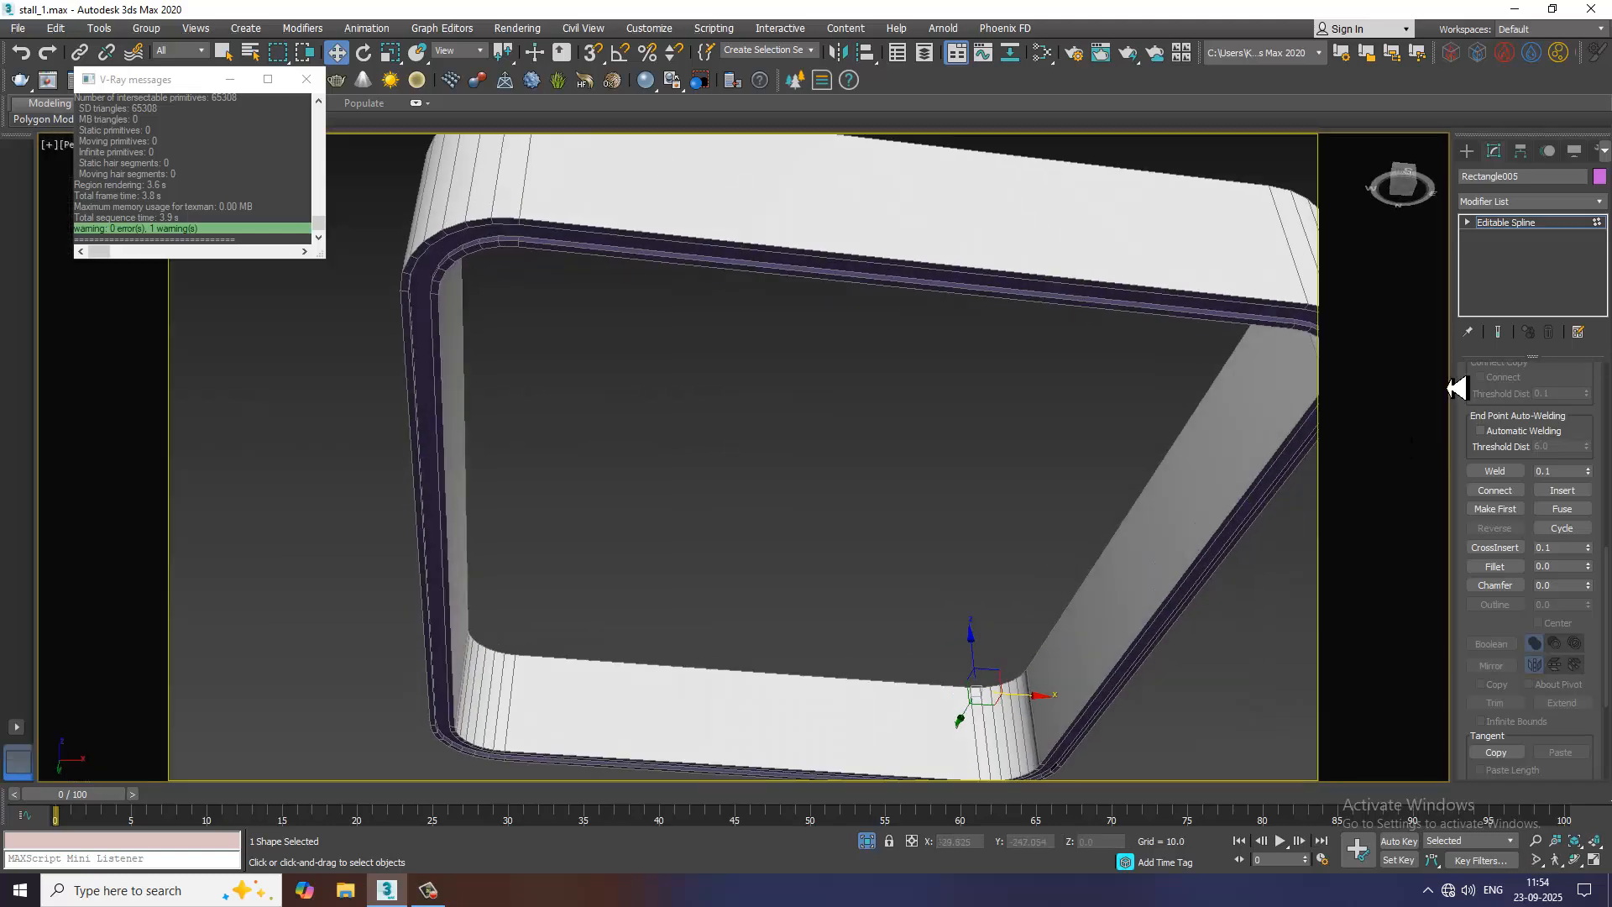
left_click(1511, 223)
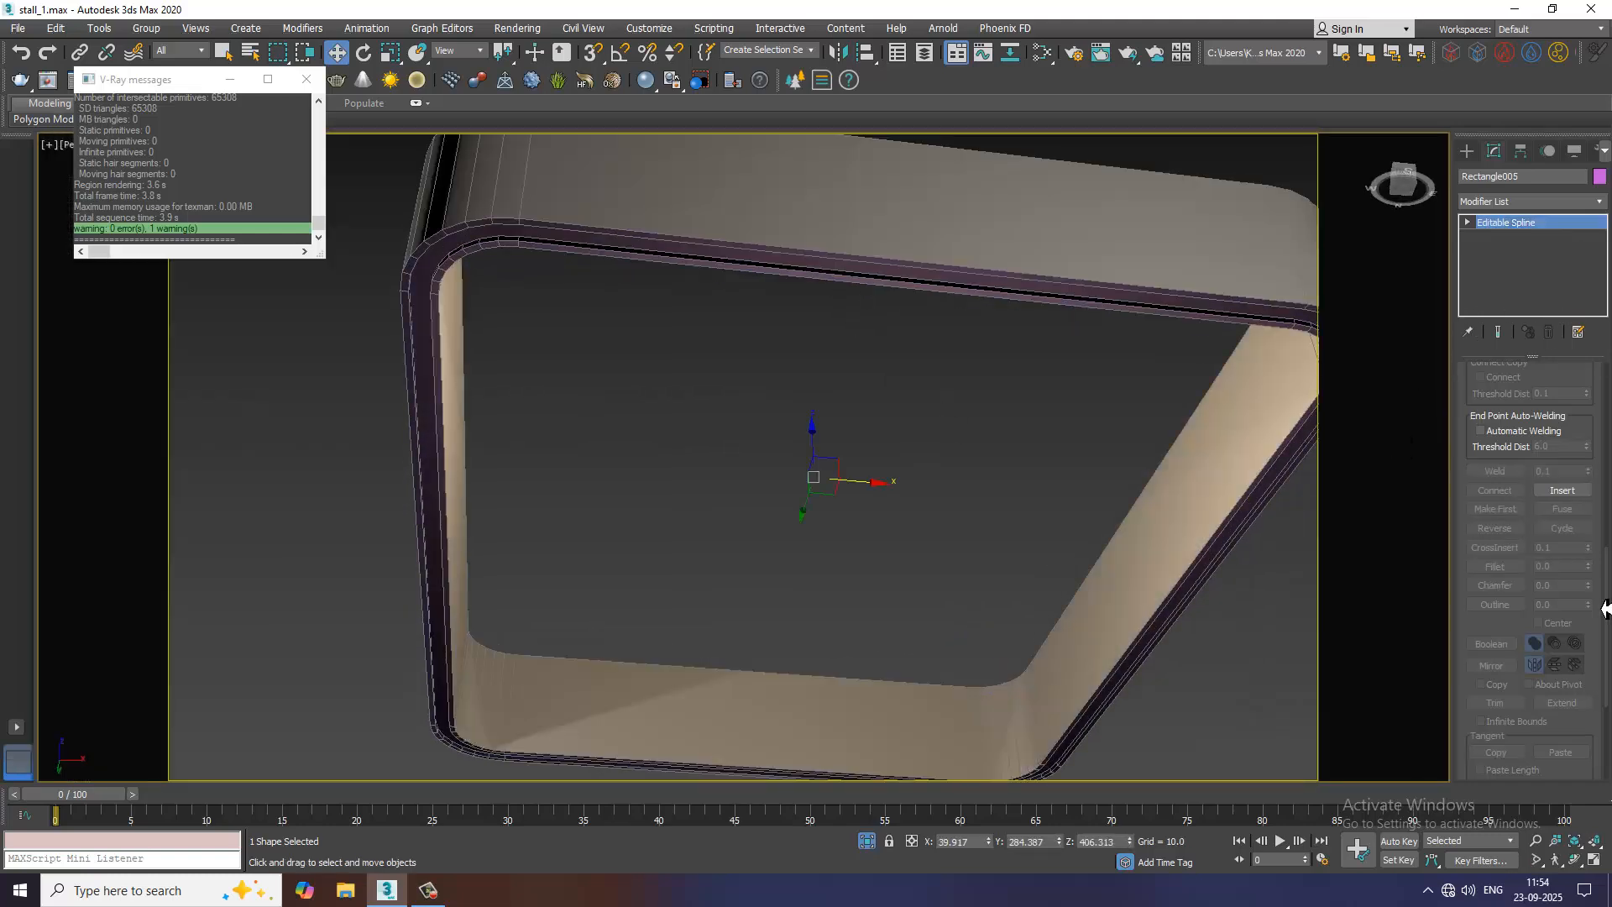
left_click_drag(1480, 428, 1486, 796)
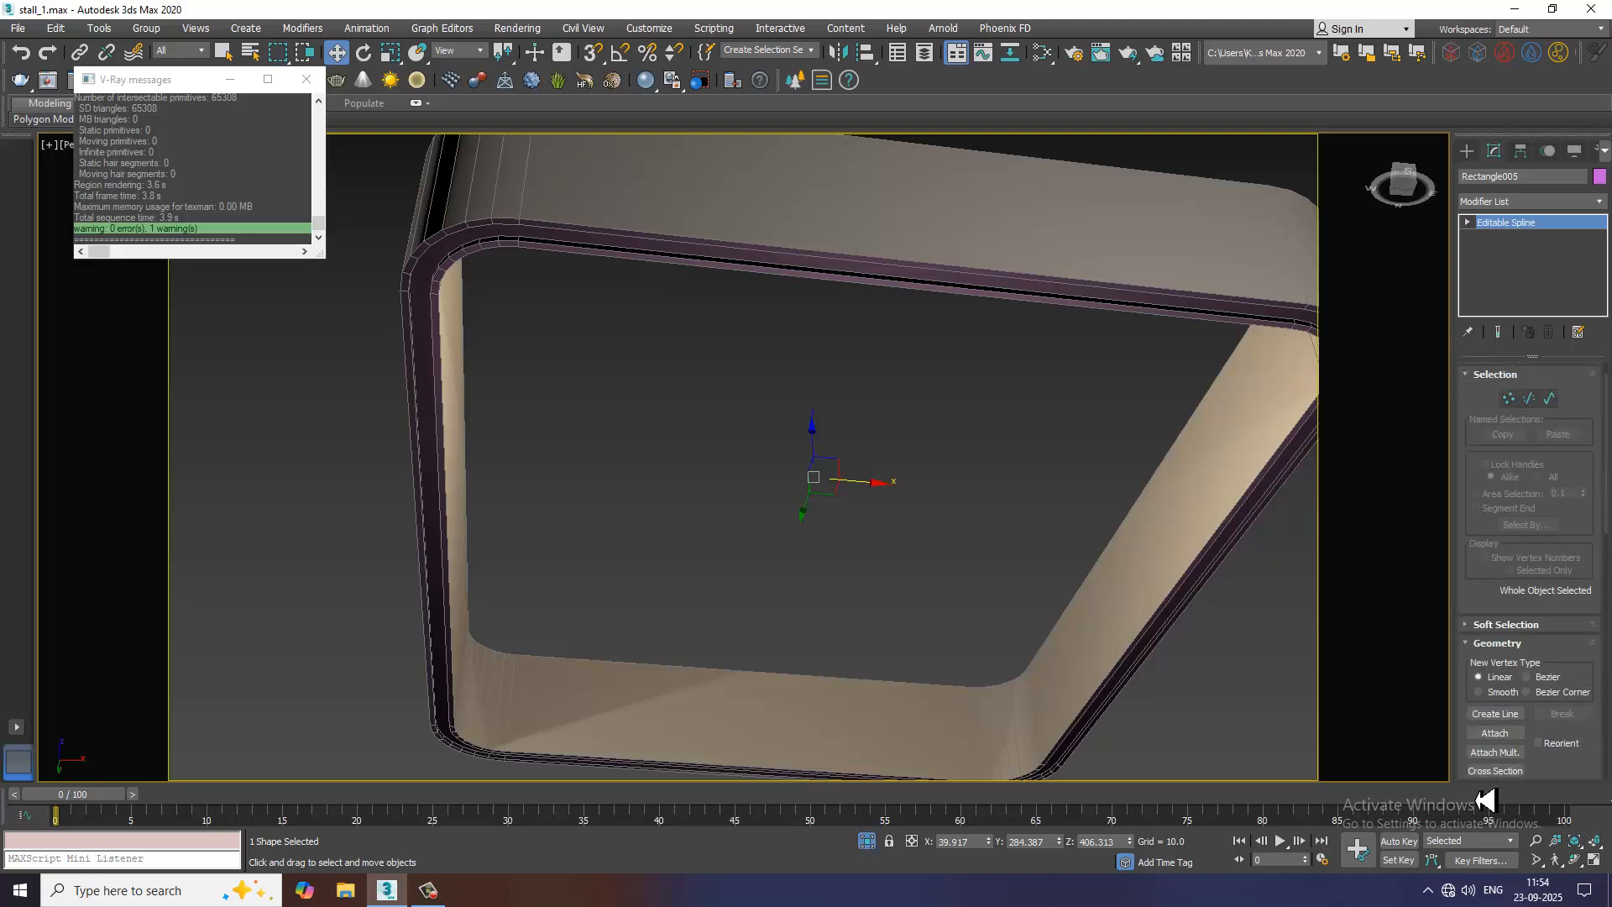
left_click_drag(1482, 439, 1486, 516)
left_click(1478, 375)
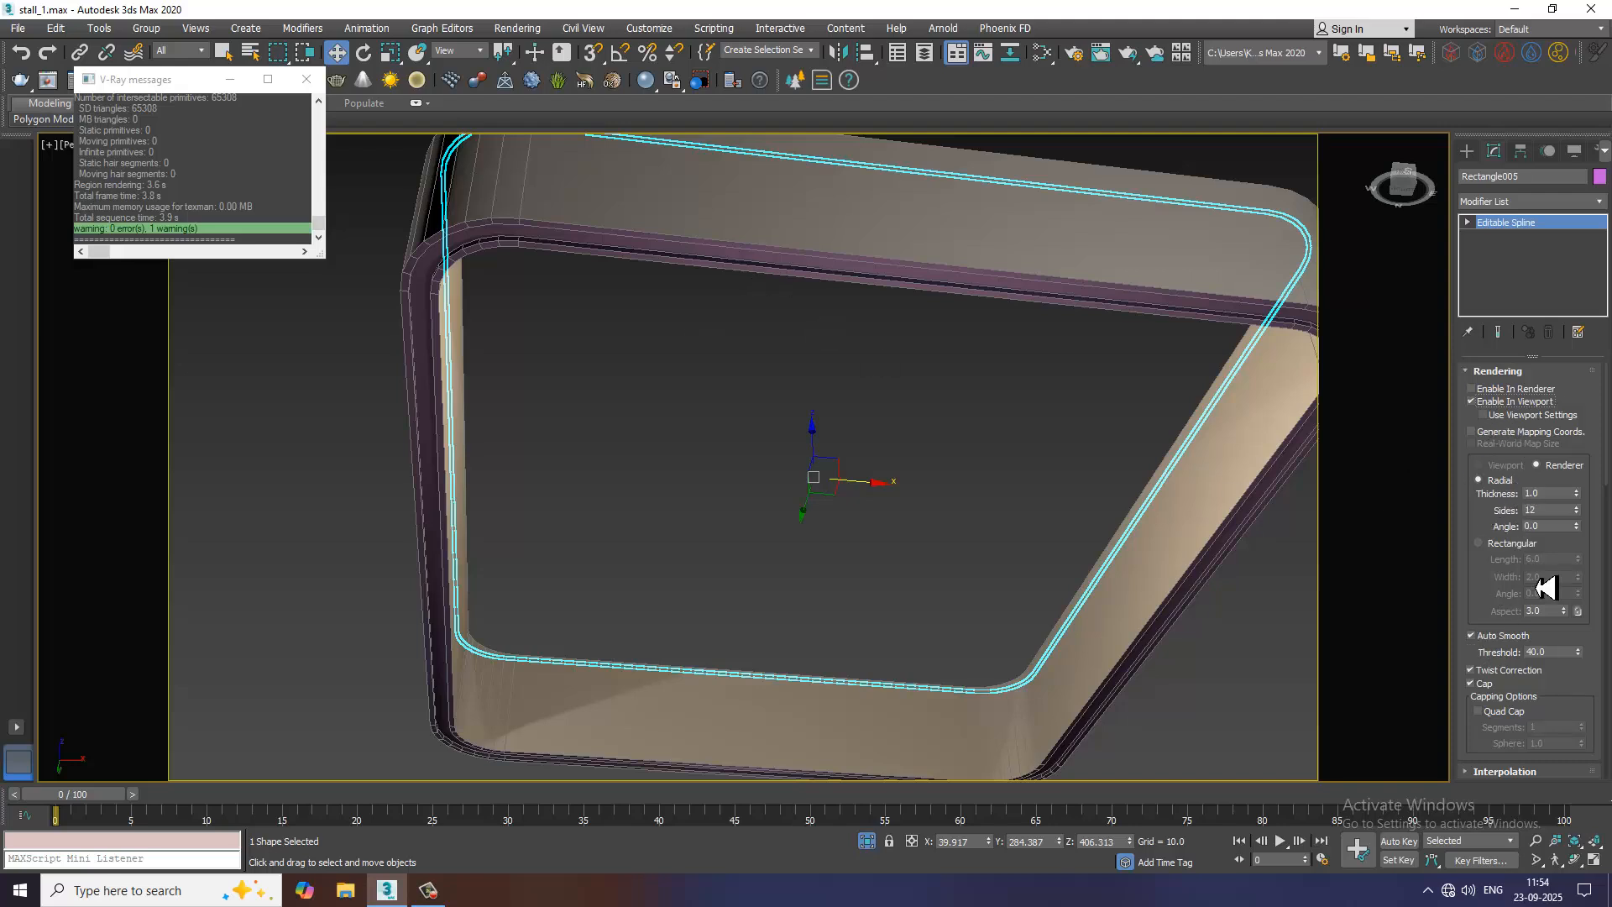
scroll(1582, 510, "down", 1)
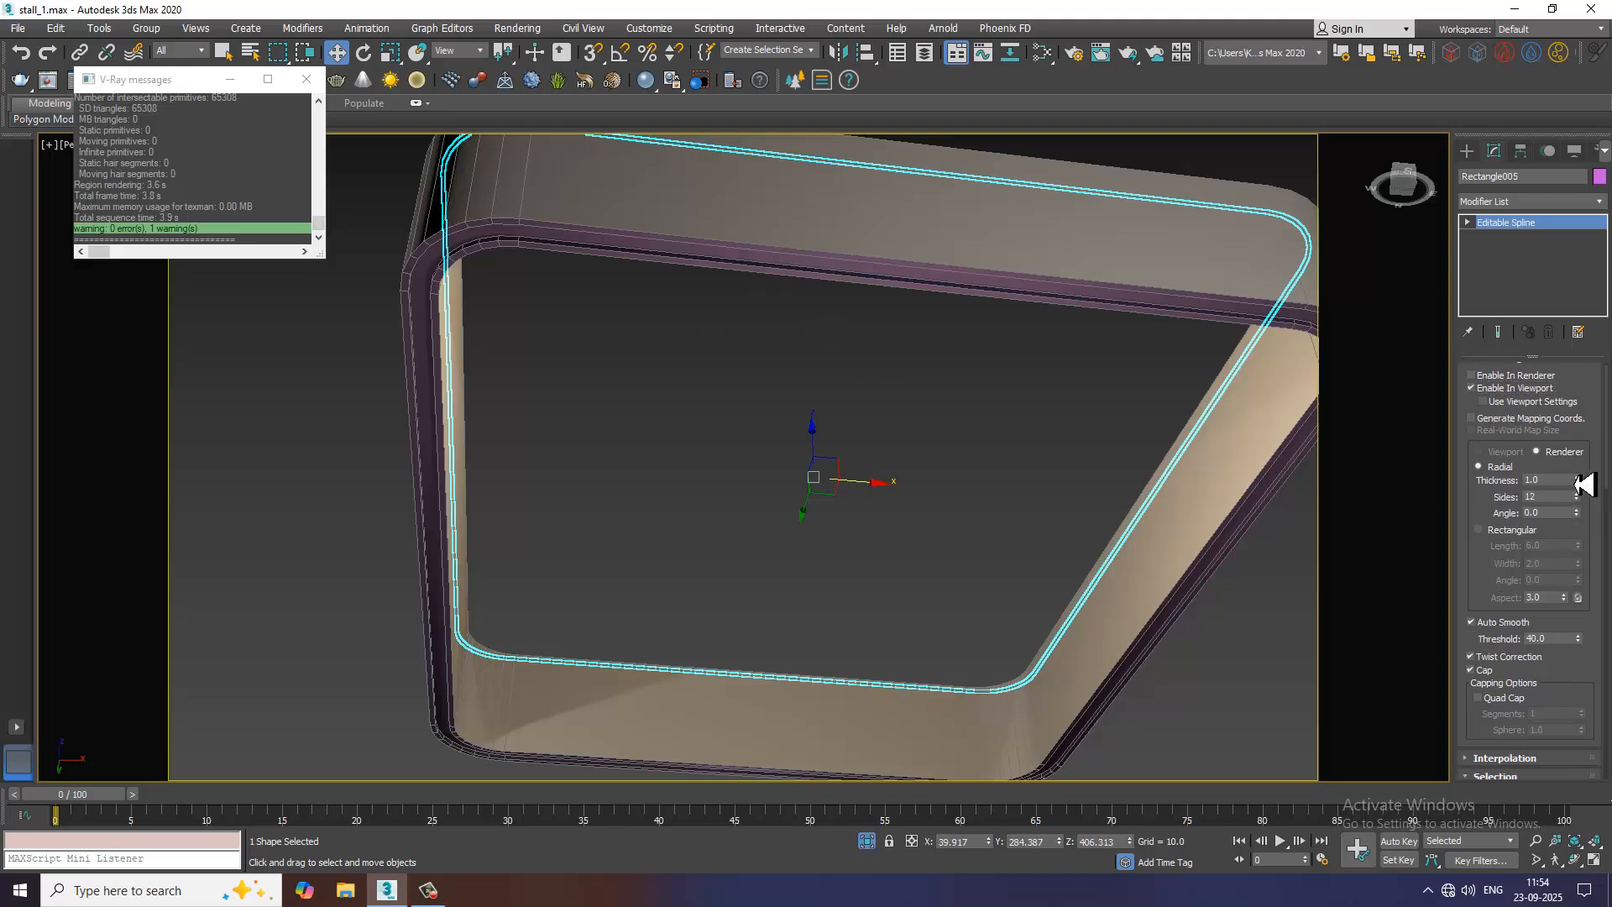
left_click_drag(1584, 485, 1561, 239)
Lower the spline along Z to about 327.27 so it sits at the underside of the header frame
scroll(876, 239, "down", 5)
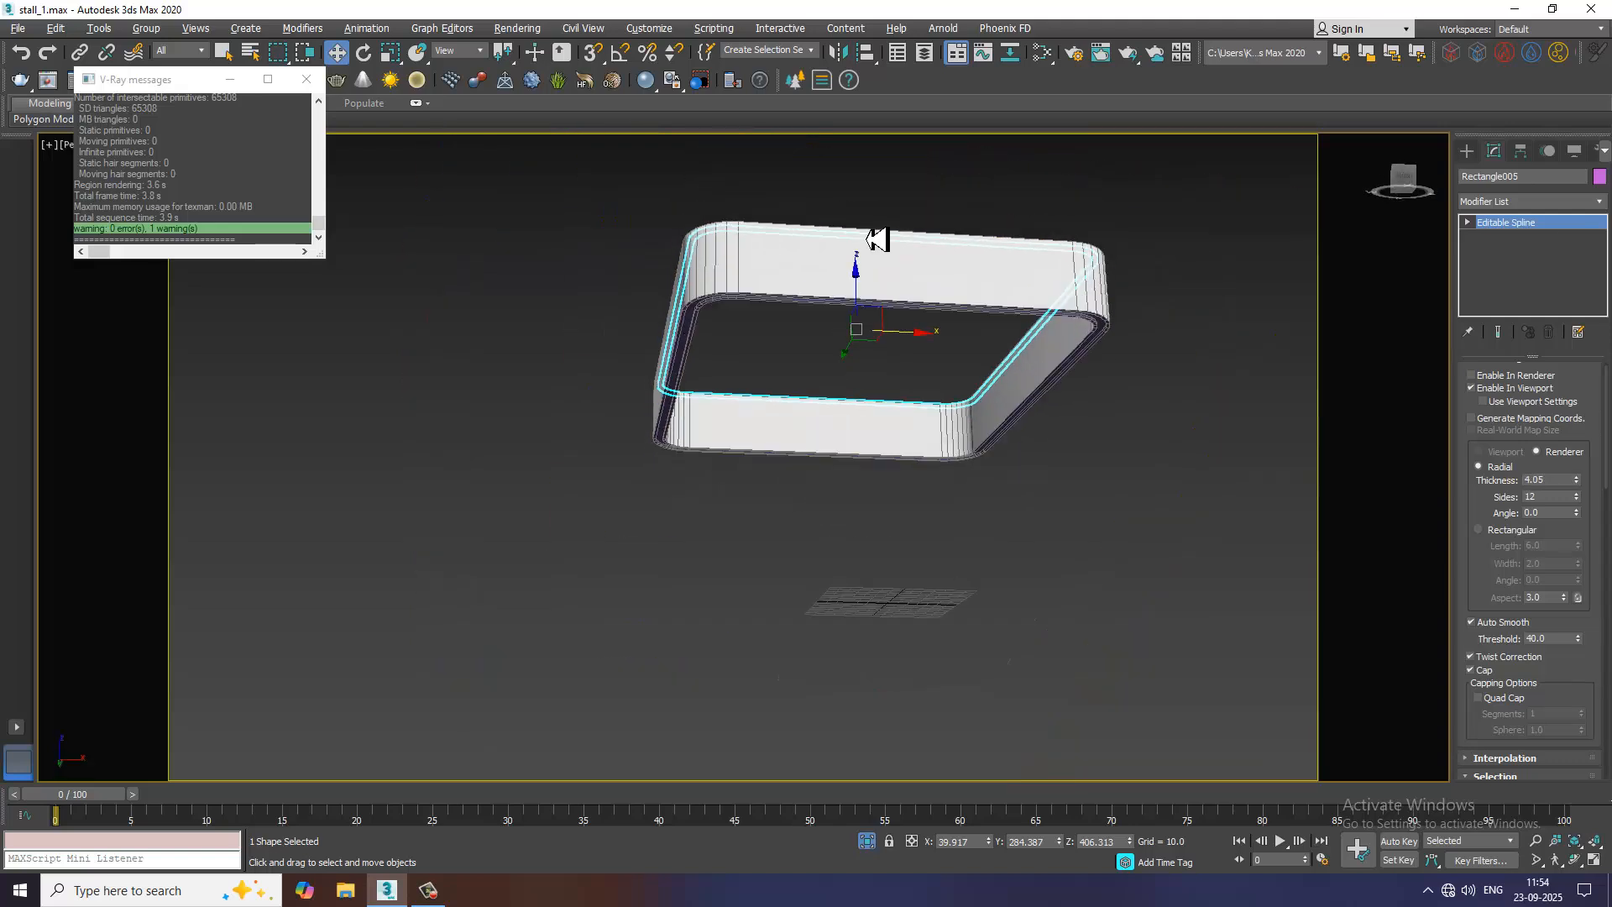
left_click_drag(864, 277, 883, 344)
middle_click_drag(843, 251, 806, 363, "alt")
scroll(799, 294, "up", 5)
scroll(915, 342, "up", 1)
scroll(925, 308, "up", 3)
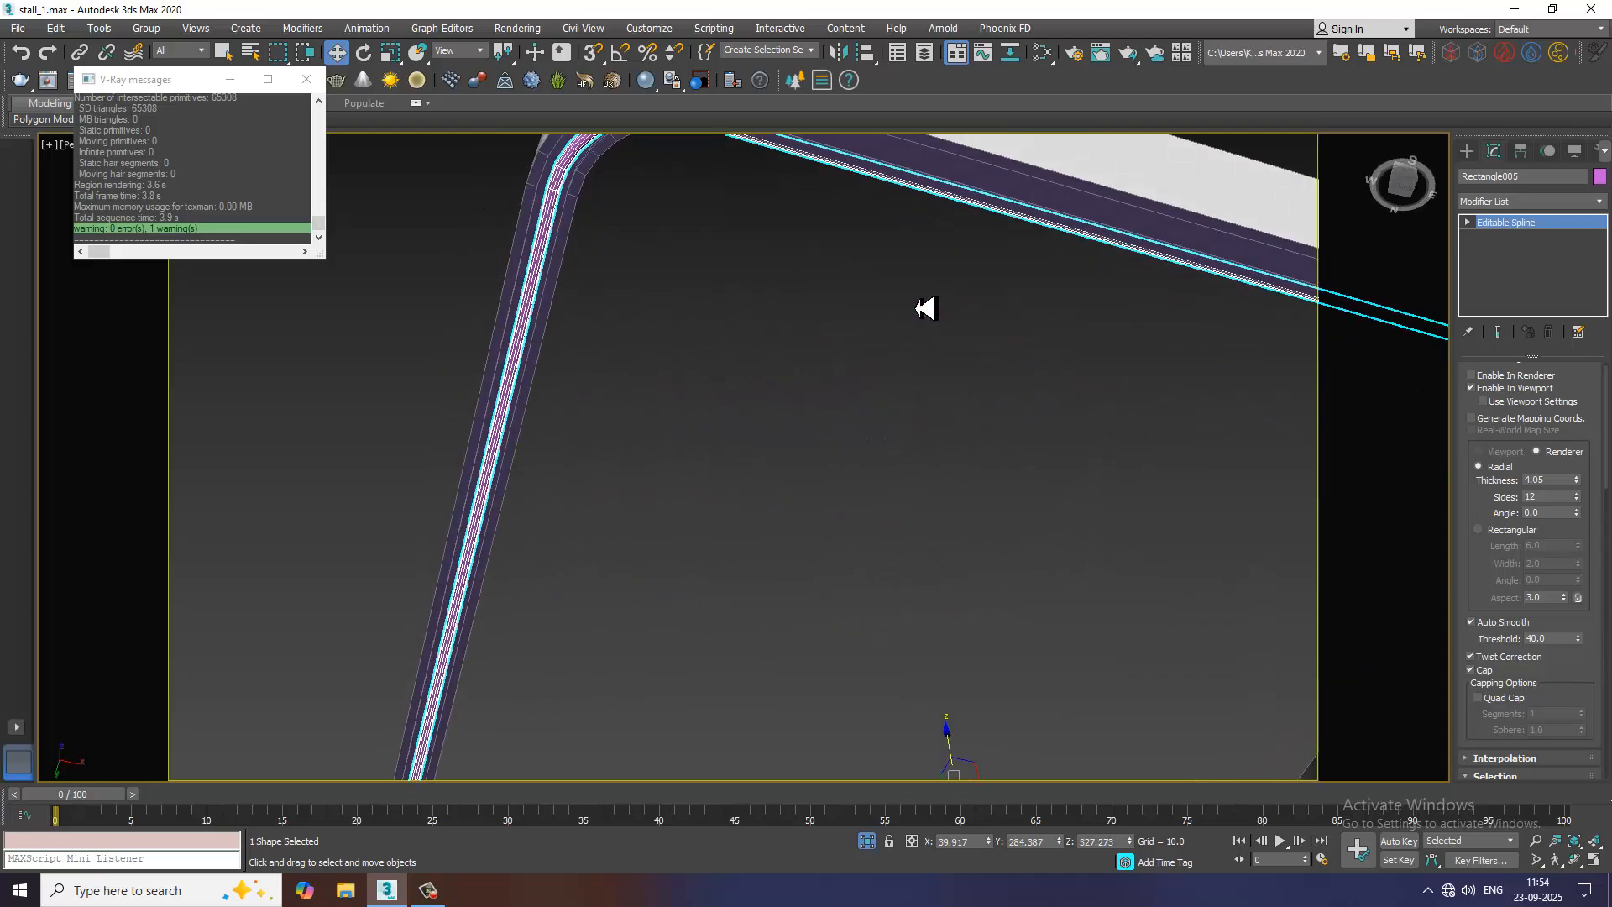
Examine from below how the tube fits within the header frame's groove along its sides and corners
scroll(927, 305, "down", 5)
middle_click_drag(929, 282, 929, 252, "alt")
middle_click_drag(929, 252, 821, 317)
scroll(840, 352, "up", 3)
key("1")
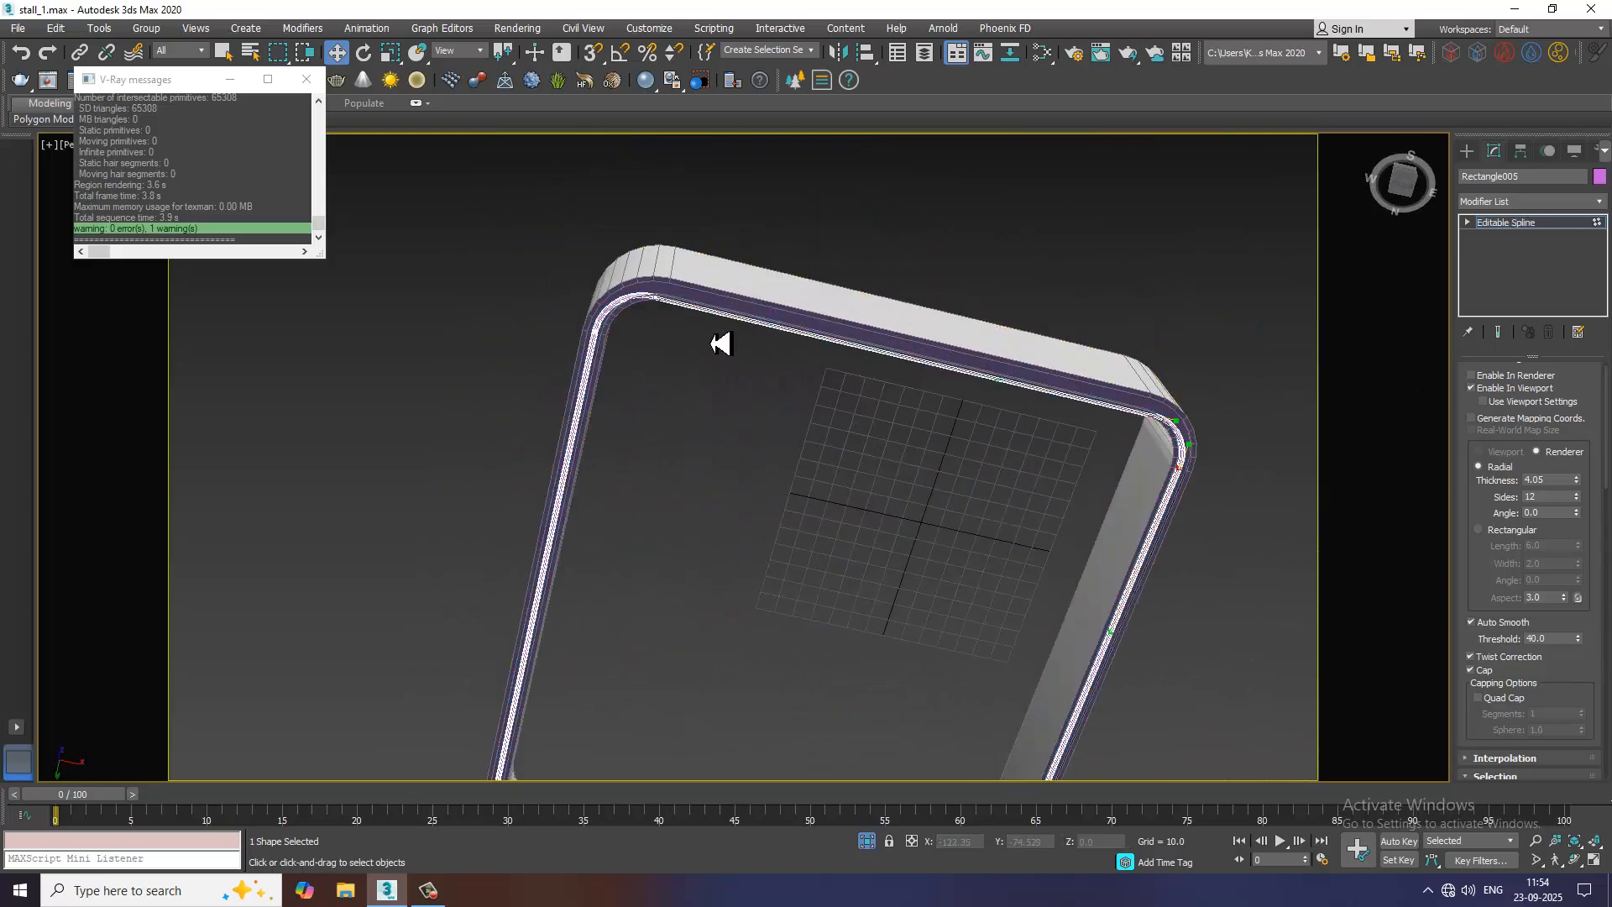
left_click_drag(568, 241, 656, 397)
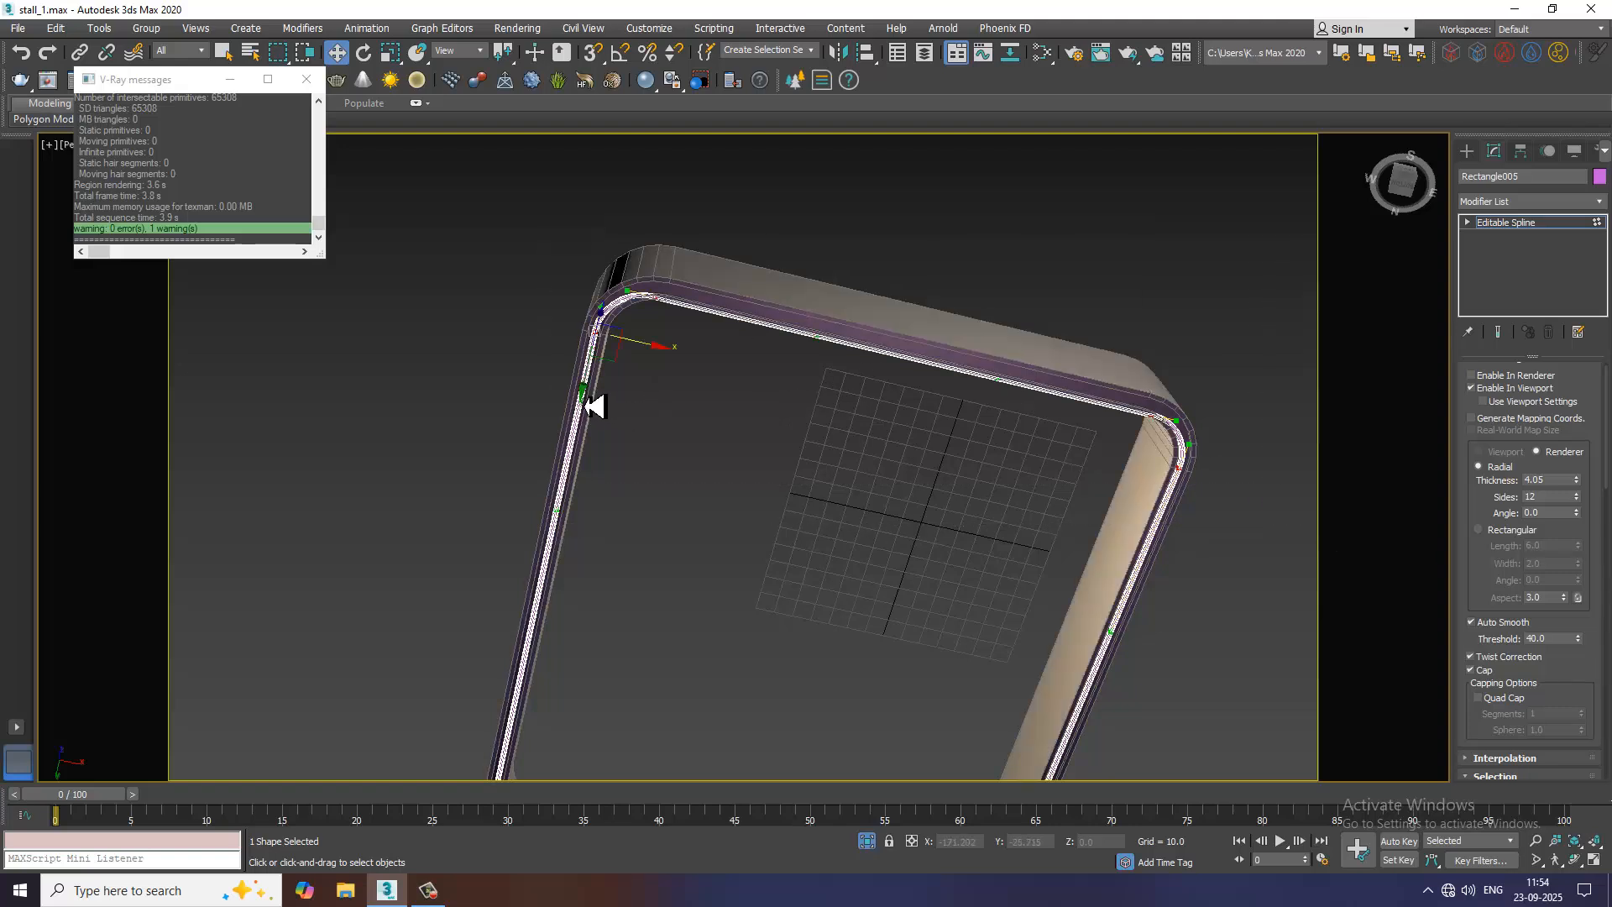
scroll(601, 388, "down", 5)
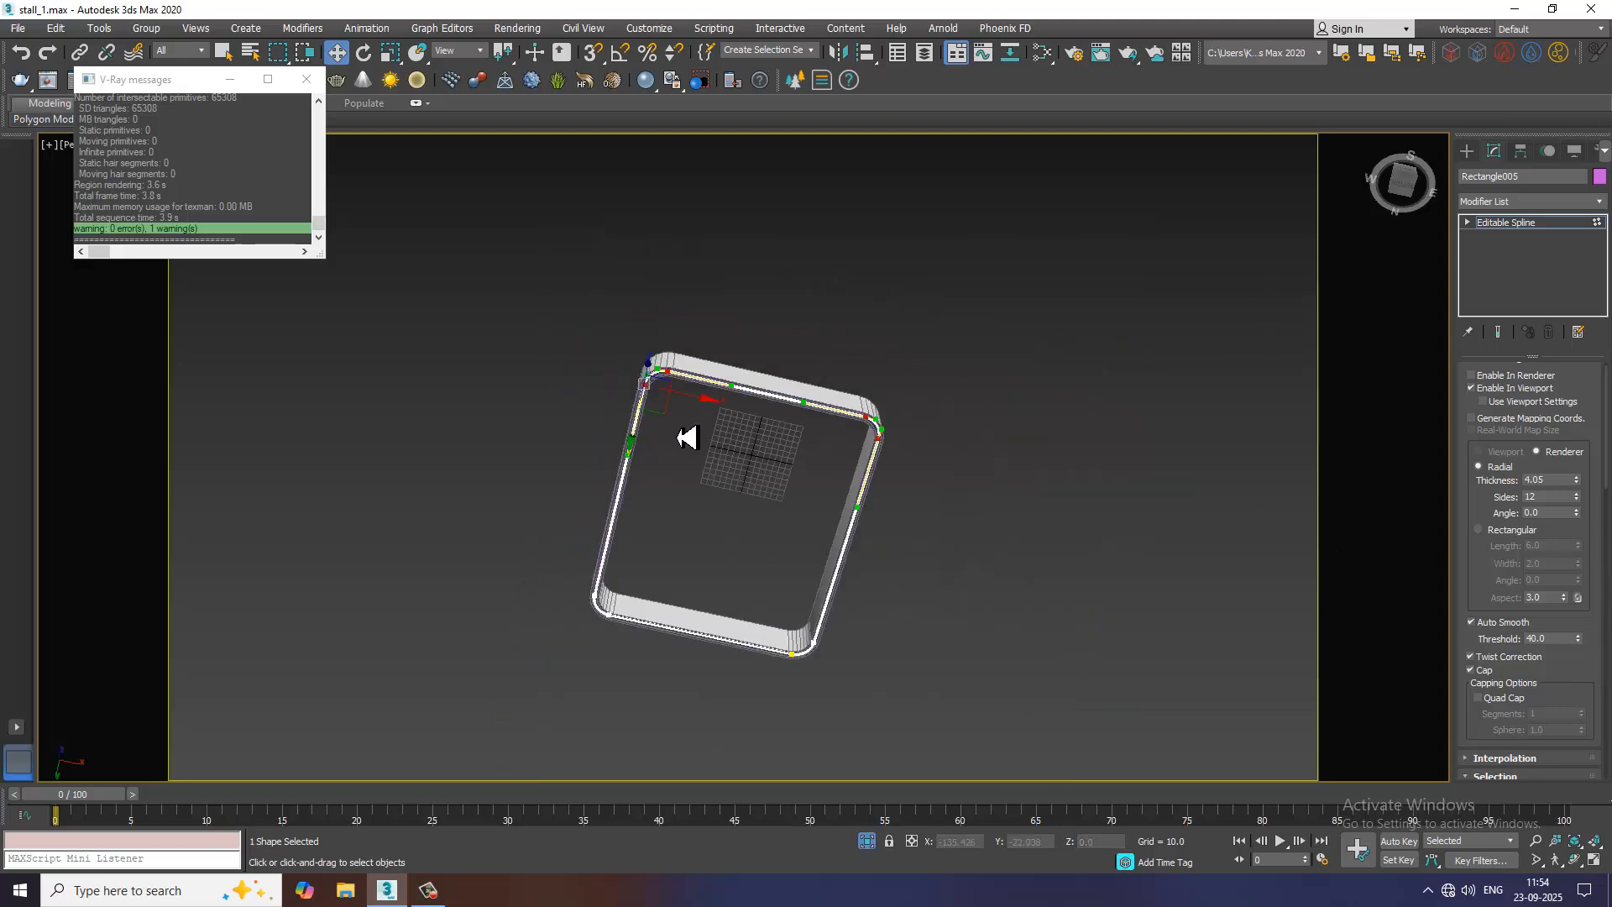
middle_click_drag(683, 722, 682, 561)
scroll(672, 550, "up", 3)
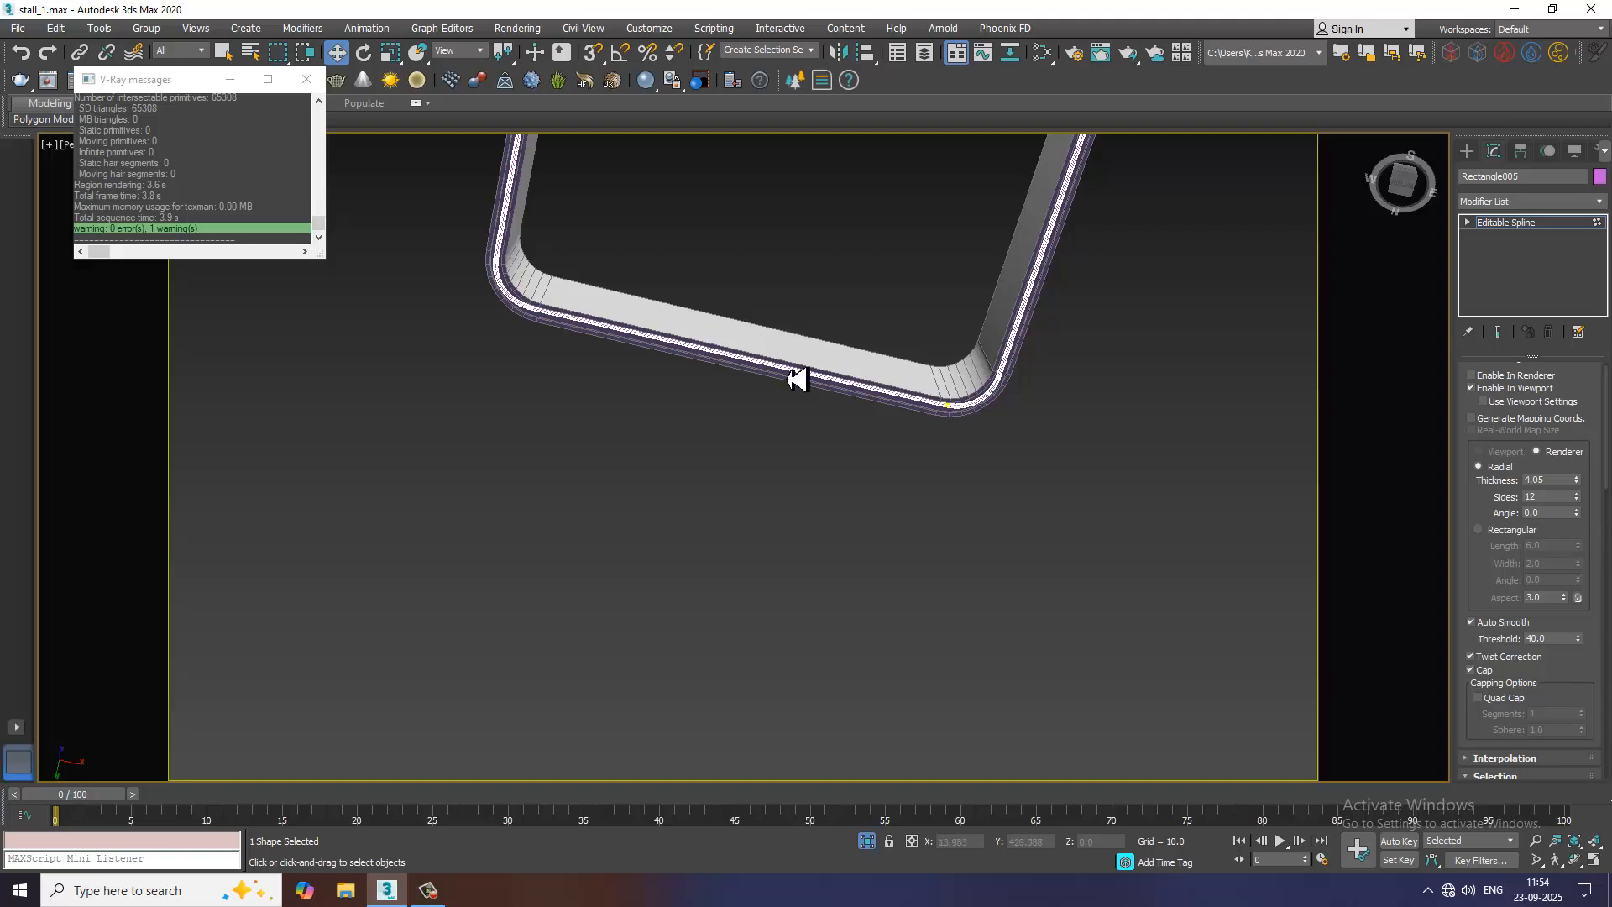
scroll(799, 379, "down", 3)
mouse_move(907, 375)
middle_mouse_down("alt")
mouse_move(924, 418)
mouse_move(874, 370)
mouse_move(853, 310)
mouse_move(918, 390)
middle_mouse_up("alt")
scroll(917, 389, "up", 4)
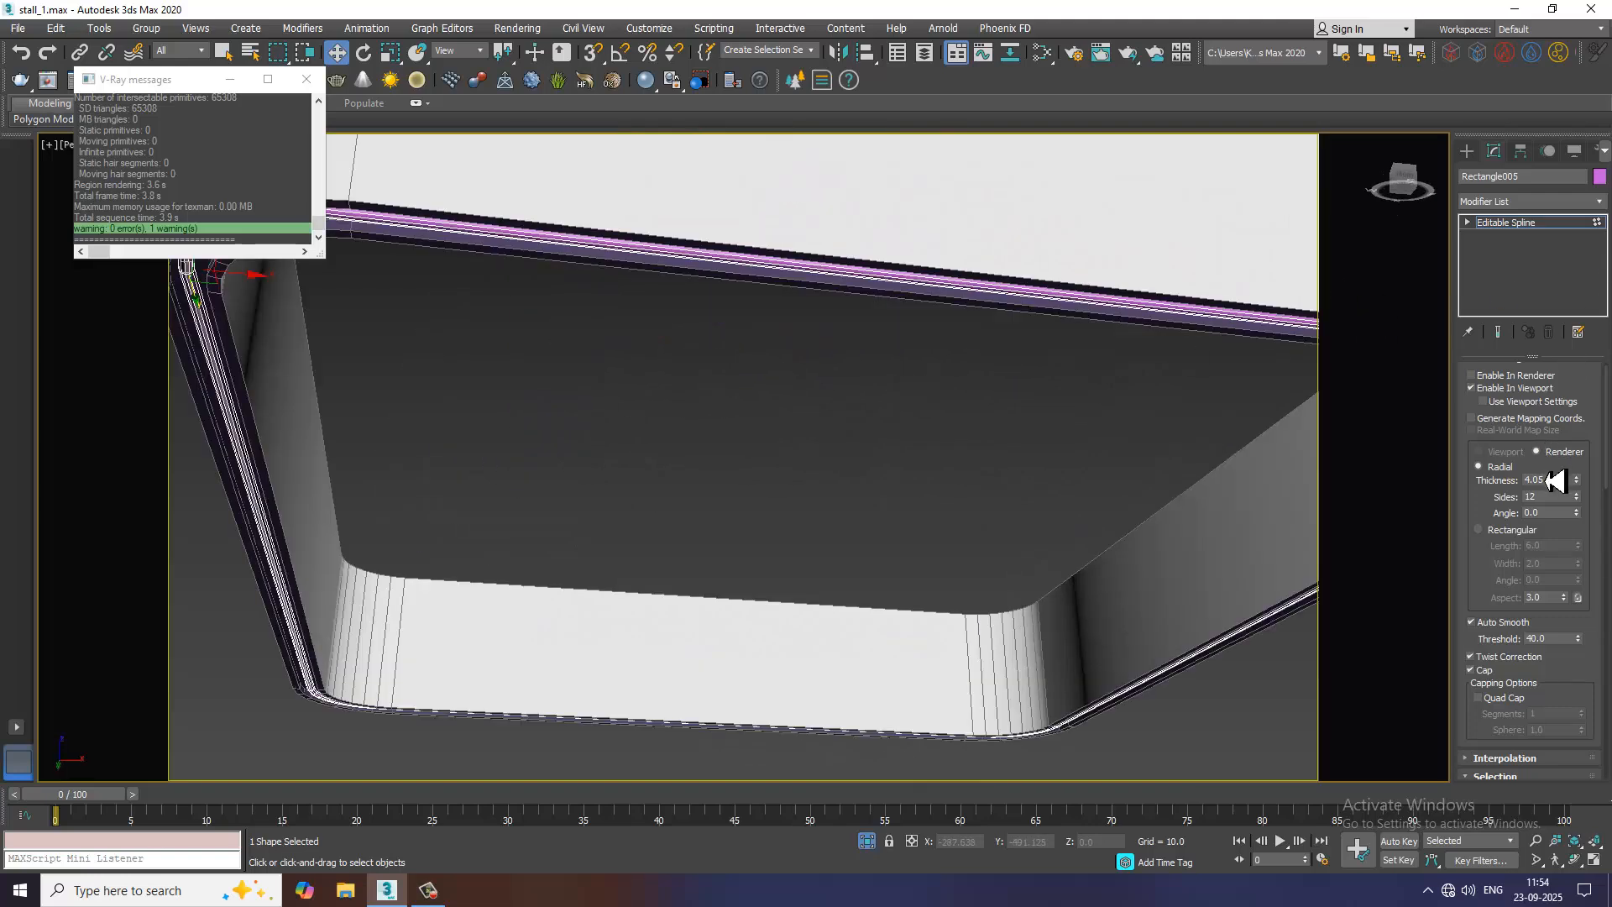
Set the spline's radial thickness to 7.007 and convert it to an editable poly
mouse_move(1554, 481)
left_mouse_down()
mouse_move(1586, 504)
mouse_move(1576, 413)
mouse_move(1579, 433)
left_mouse_up()
right_click(926, 284)
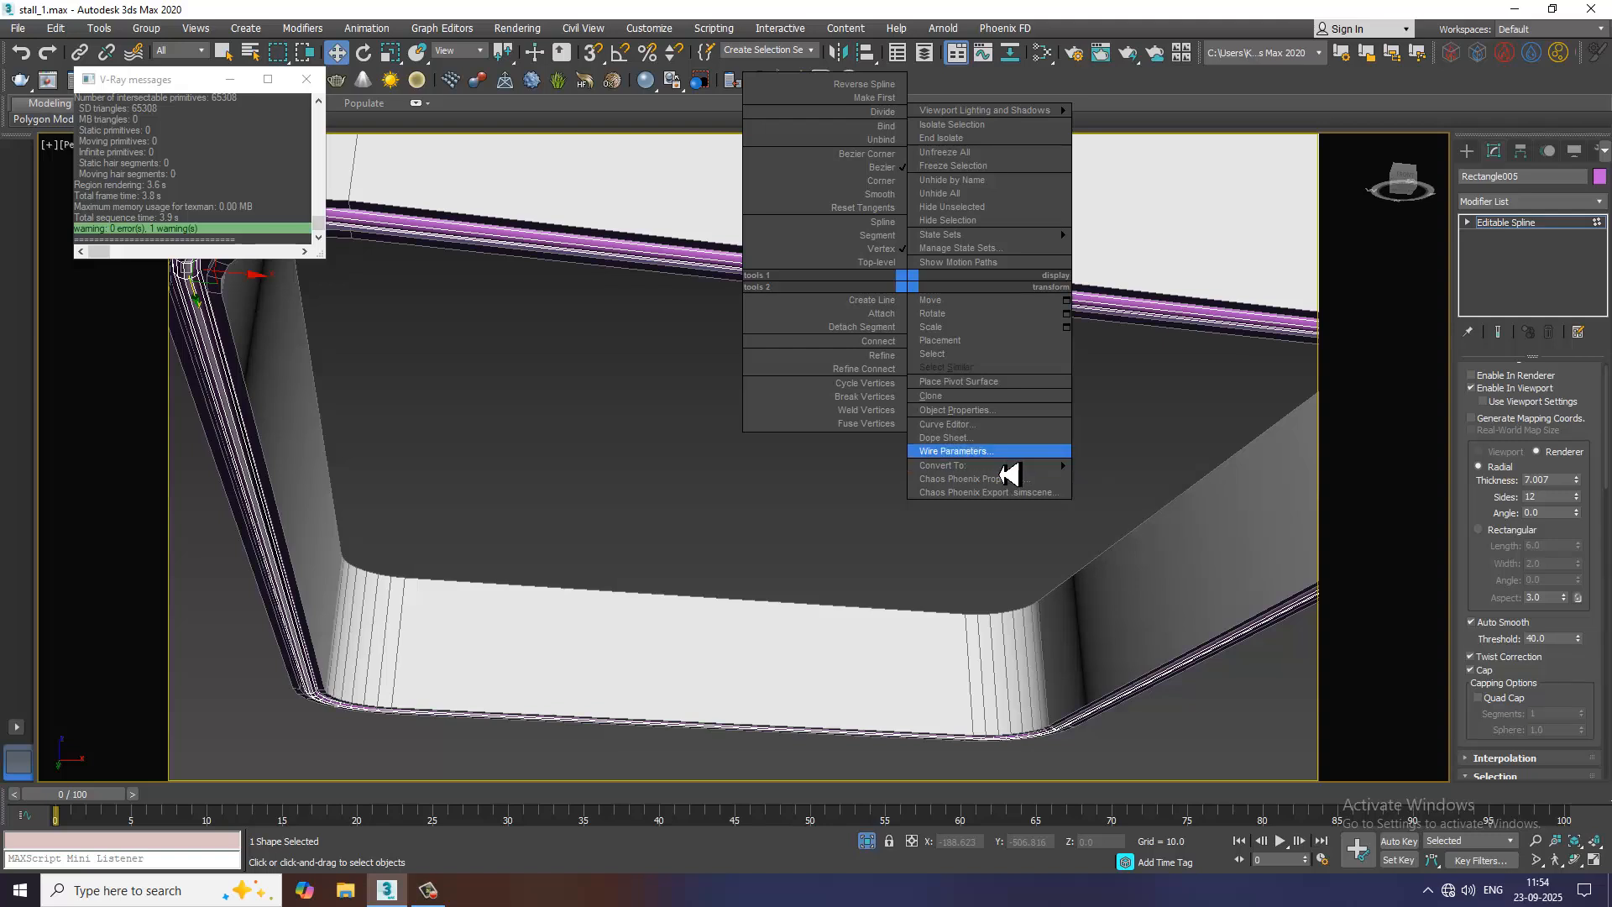
mouse_move(1008, 465)
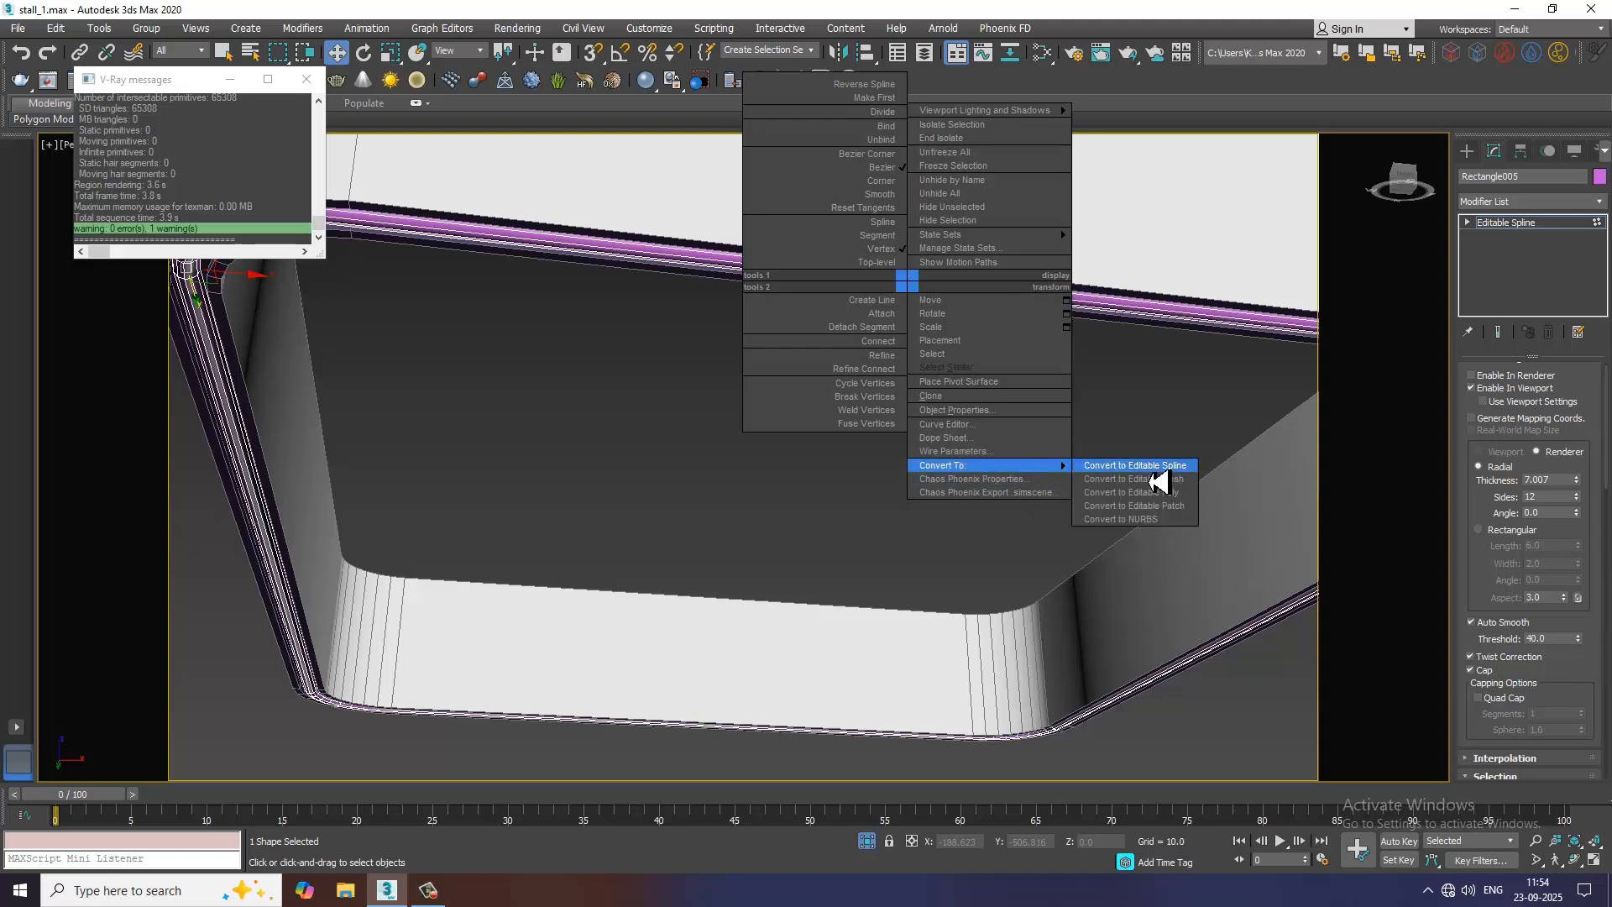
left_click(1159, 501)
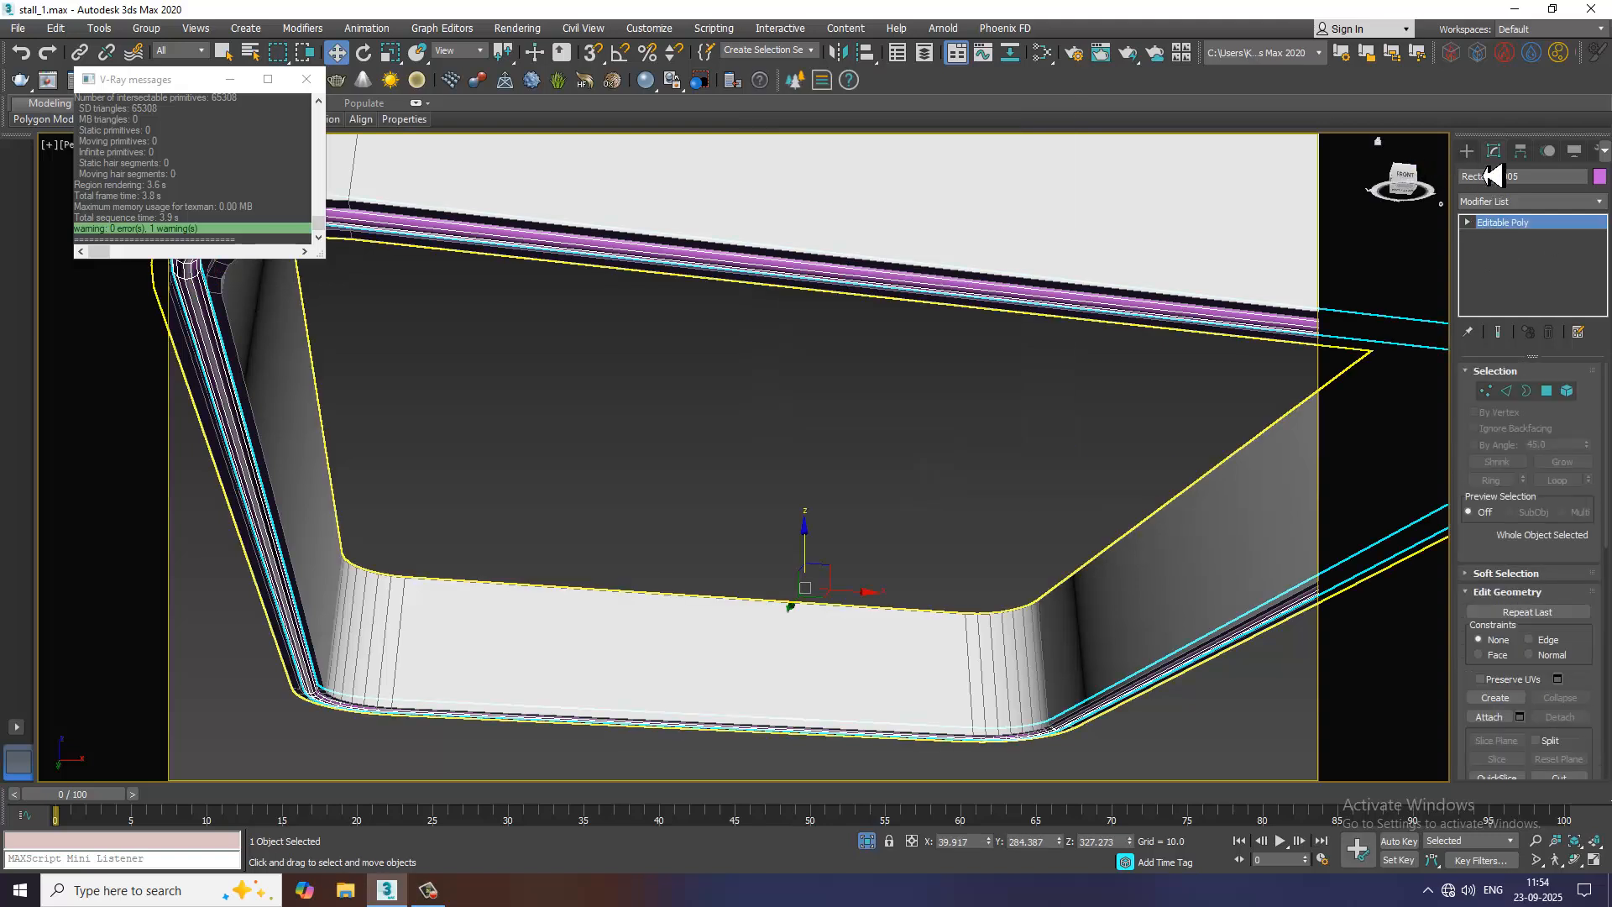
End the isolation of the header frame and strip to bring back the whole stall
scroll(1060, 499, "down", 10)
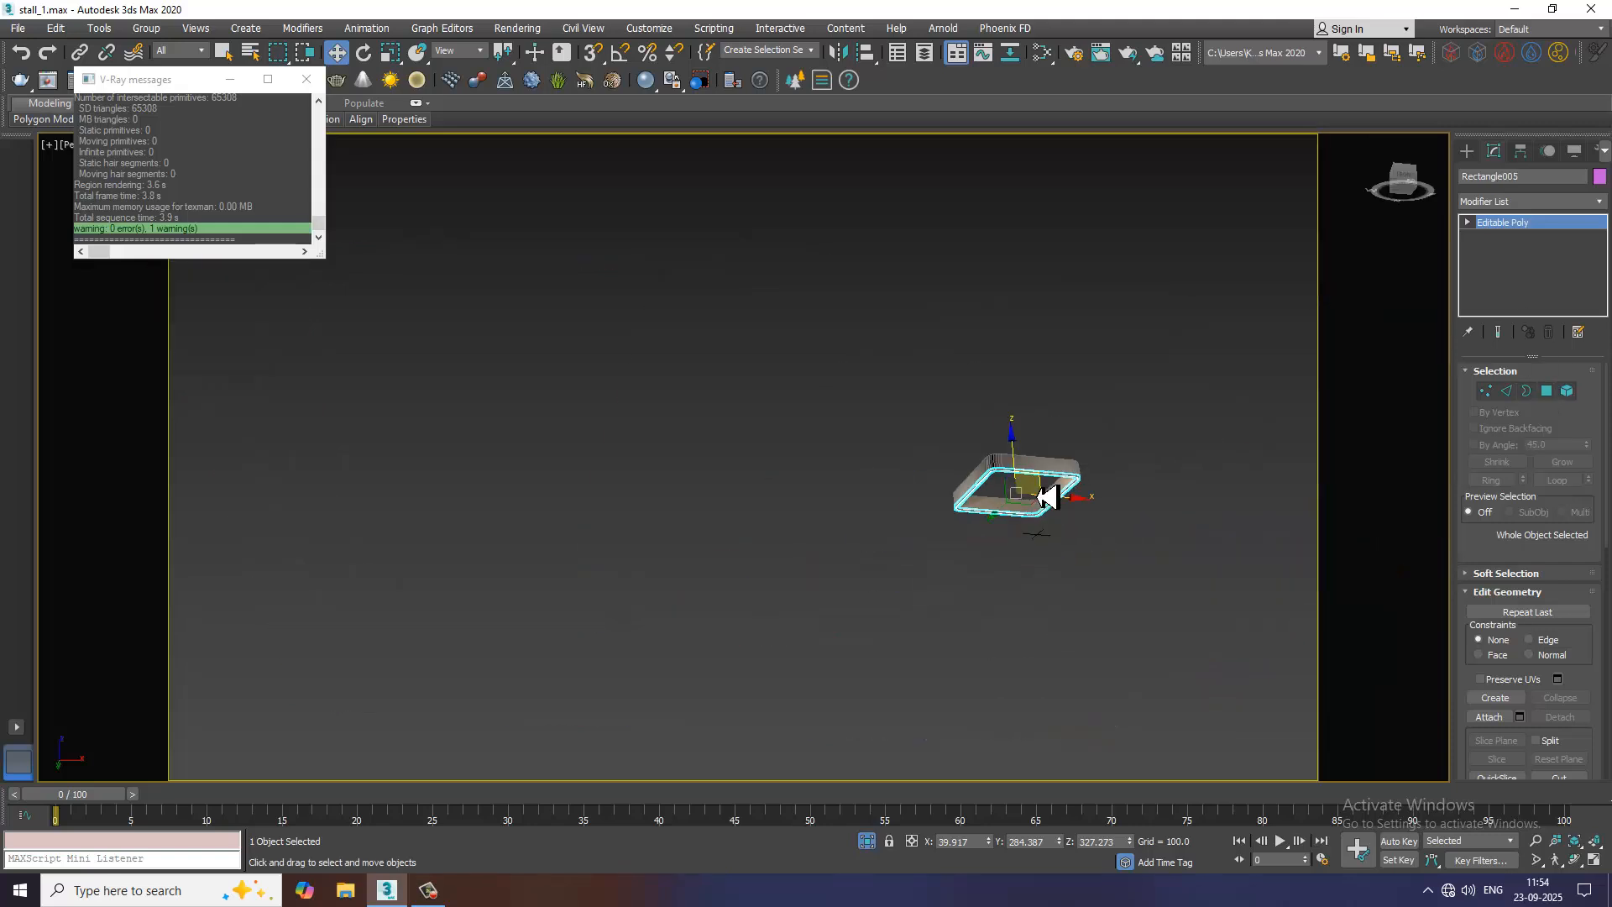
right_click(1085, 338)
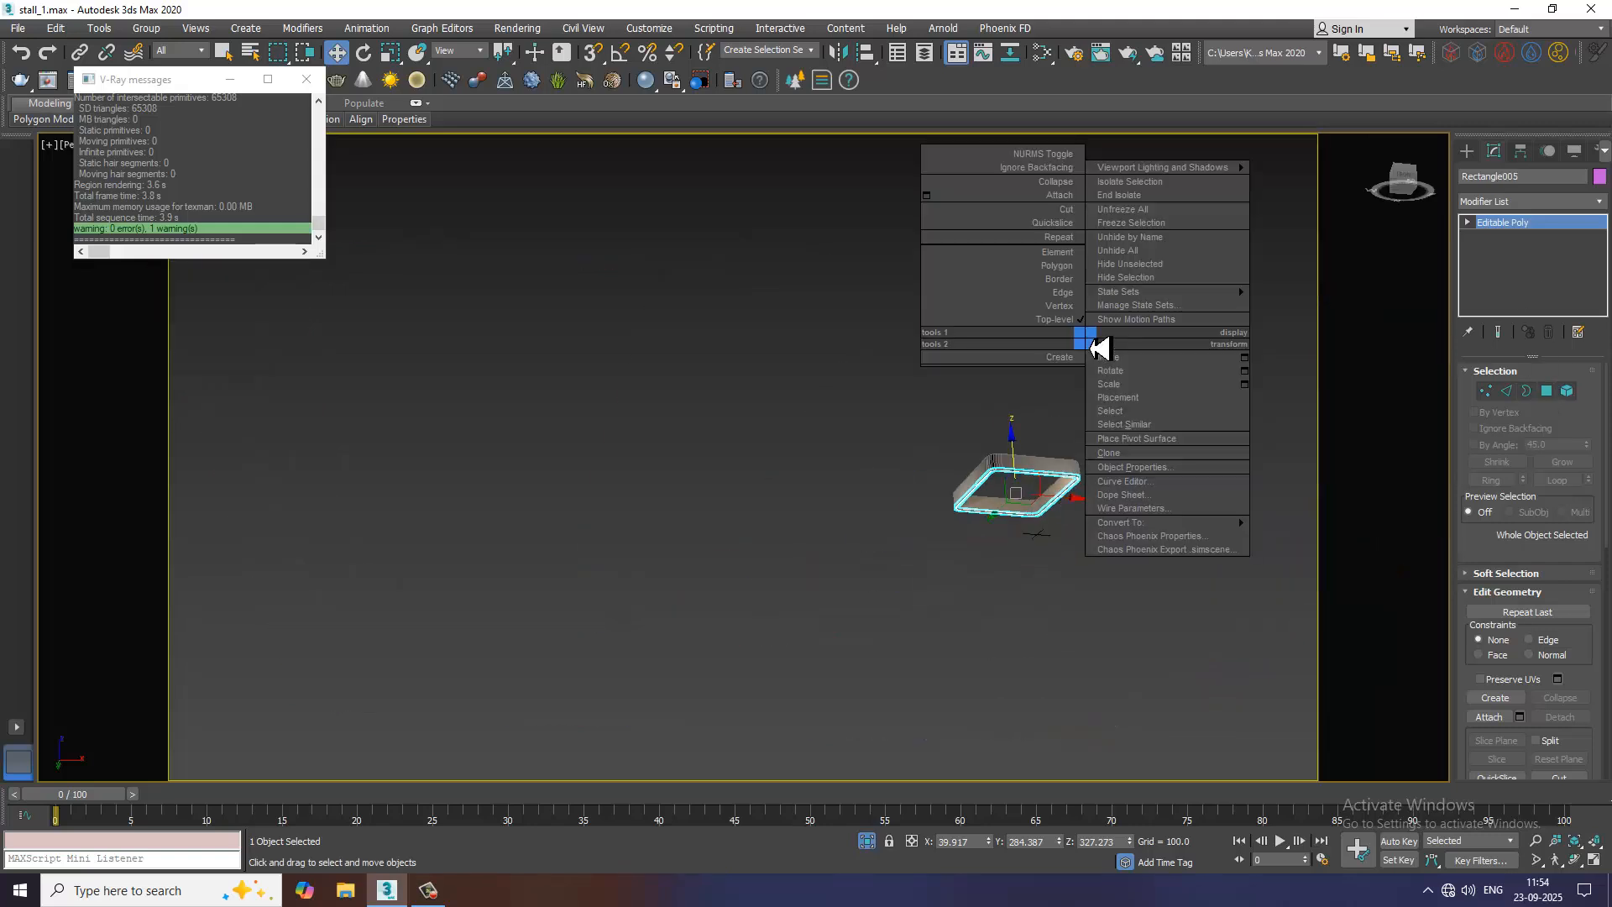
left_click(1125, 195)
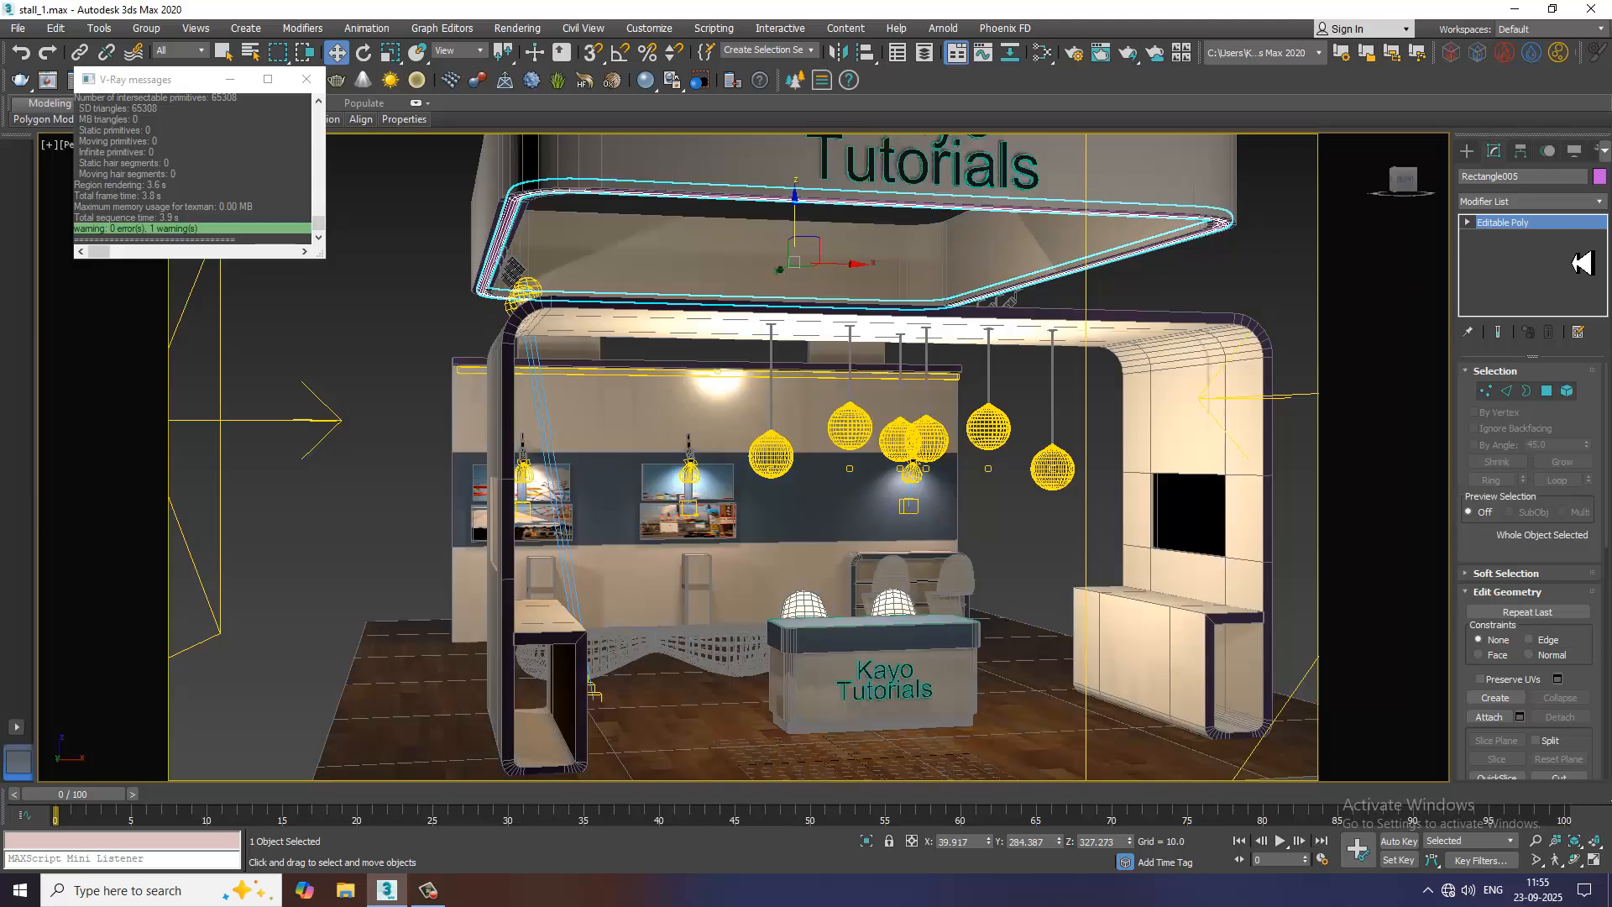
Create a plane VRayLight about 43 by 222 on the floor beside the stall's left front post
left_click(1466, 150)
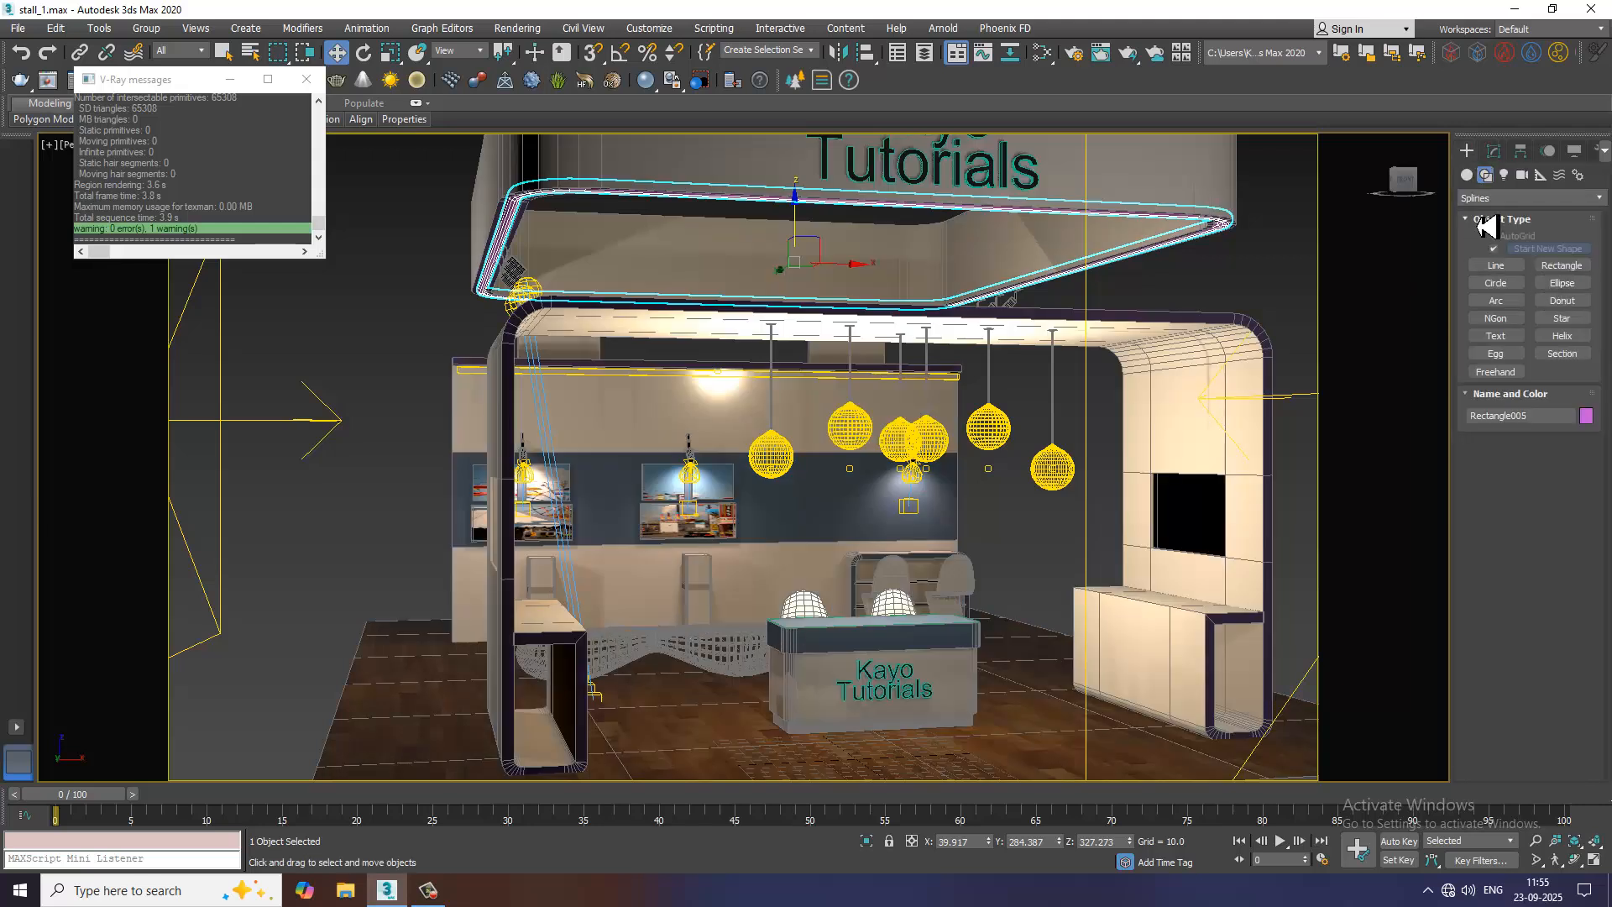
left_click(1503, 176)
left_click(1496, 252)
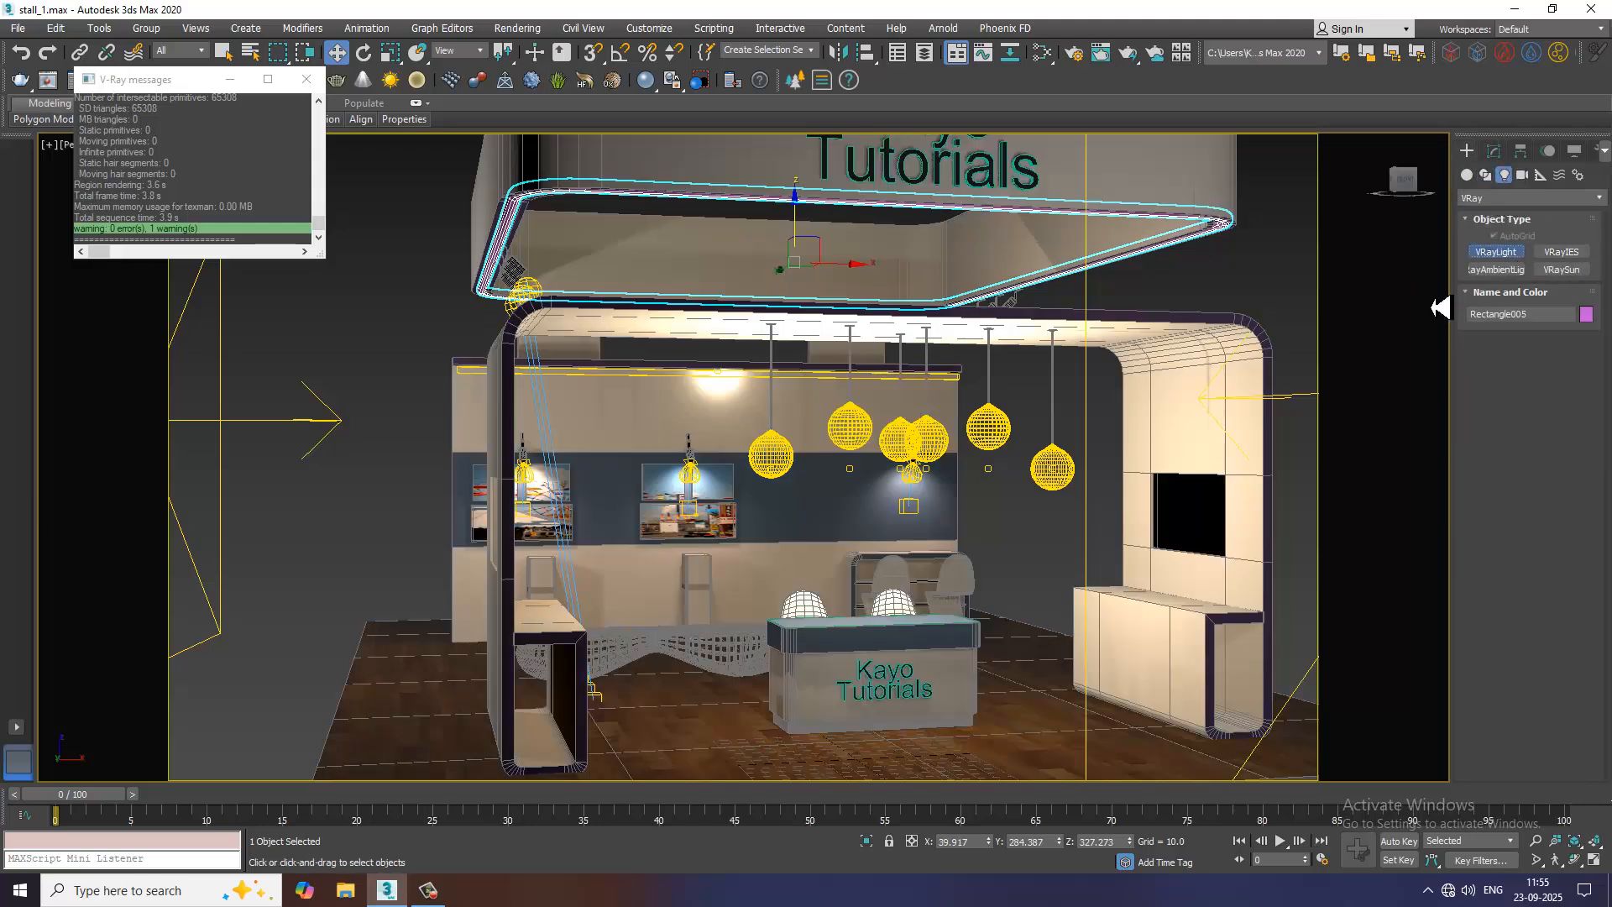
left_click_drag(389, 709, 454, 764)
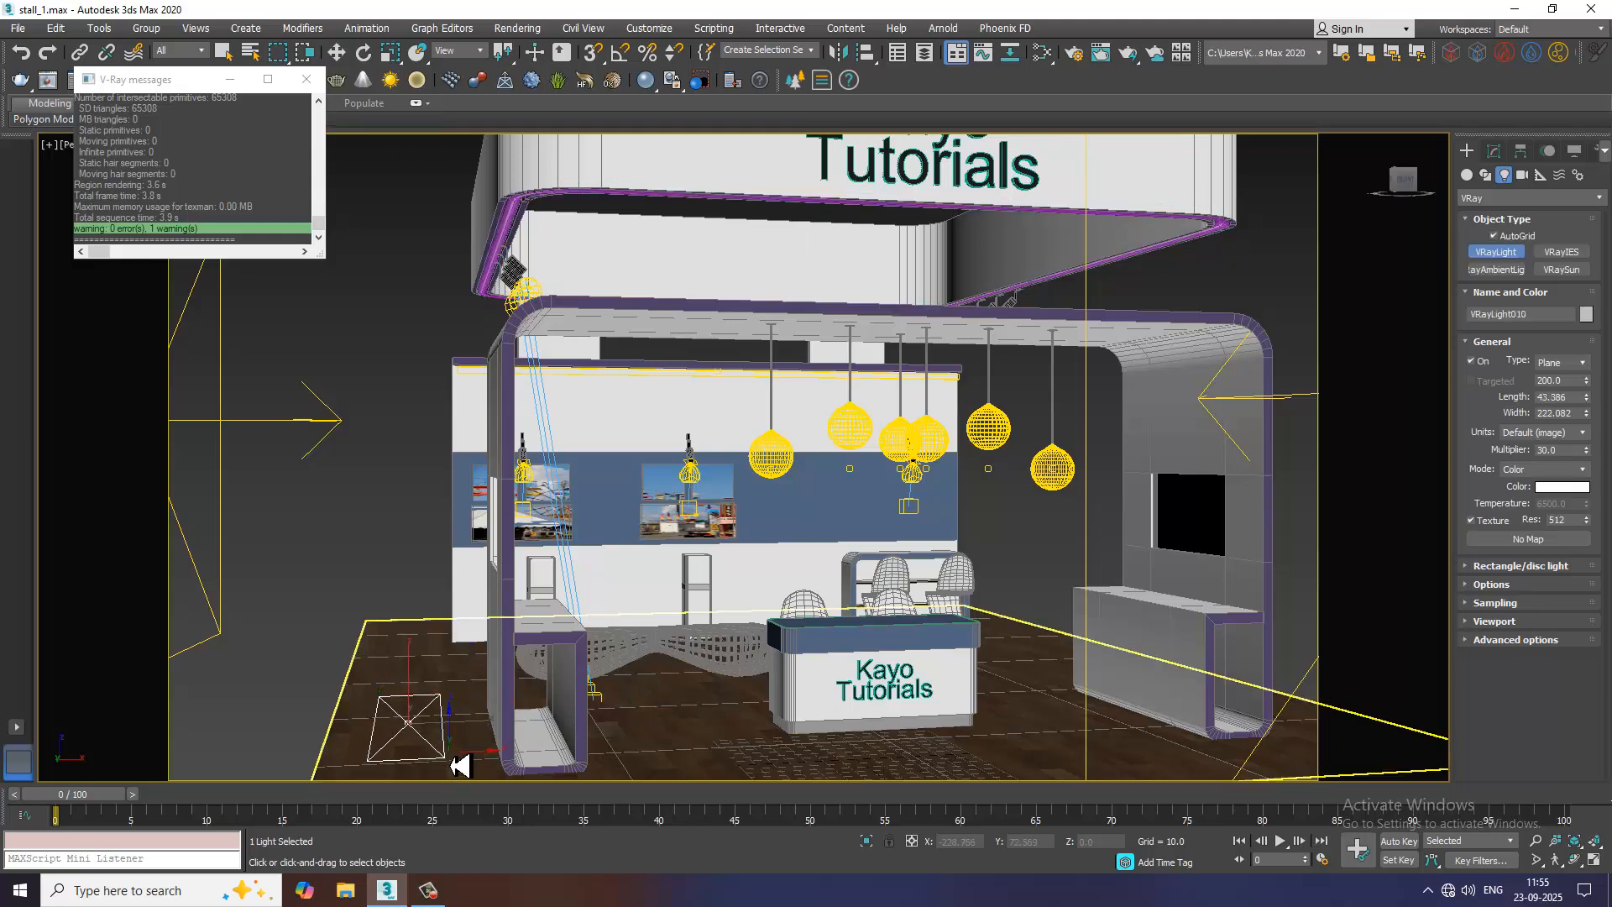
key("w")
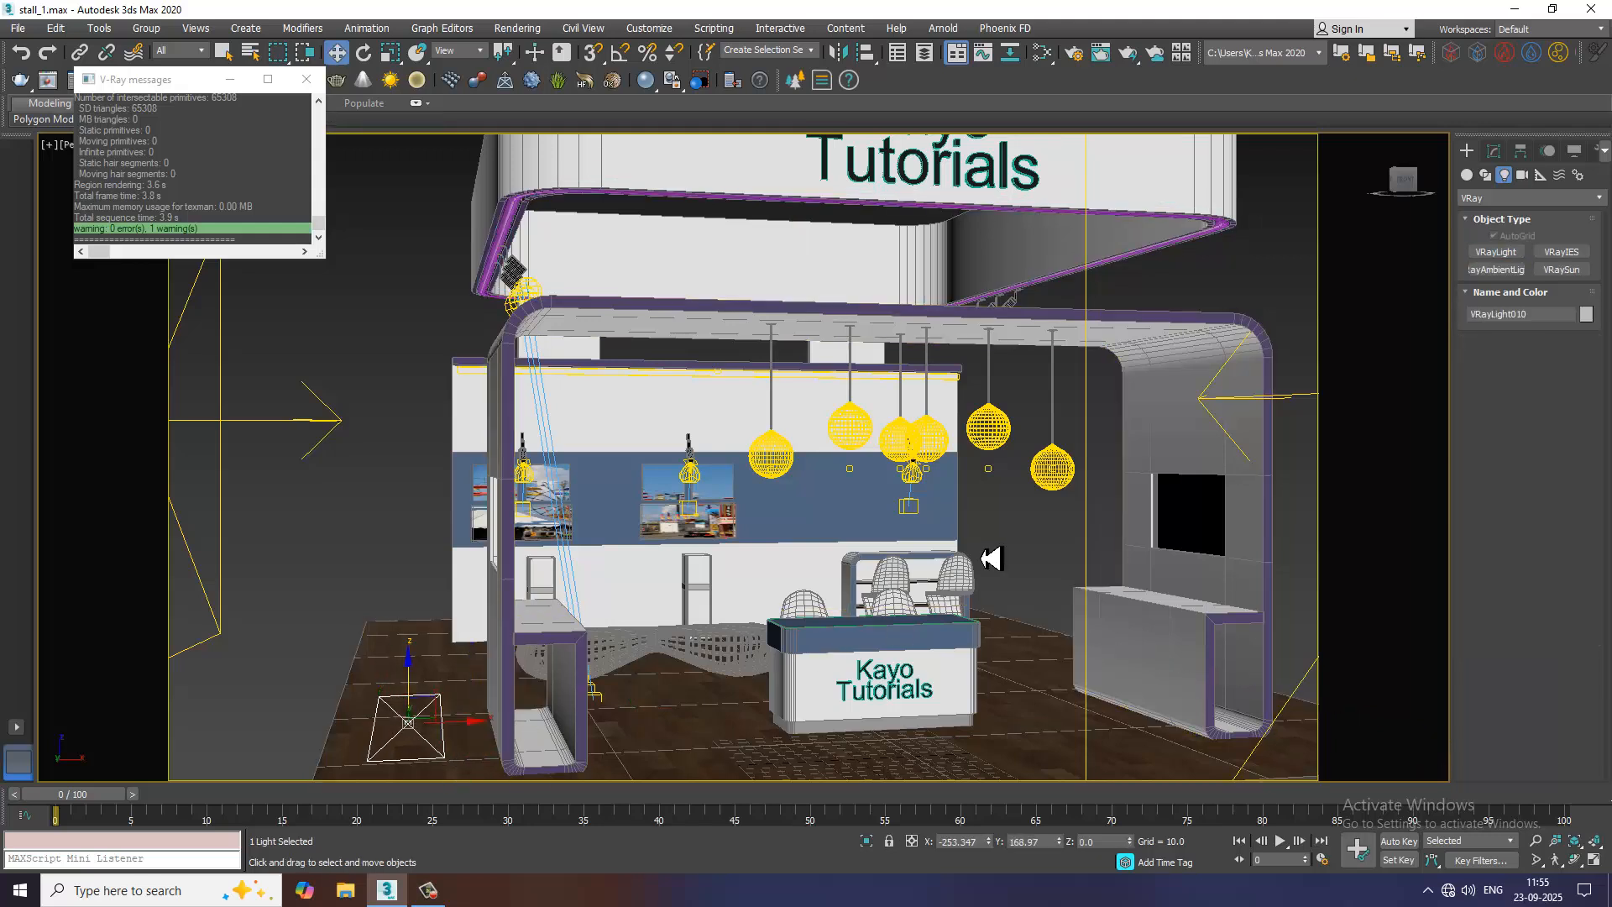
Change the new light's type to Mesh and pick the strip in the header groove as its mesh
left_click(1494, 150)
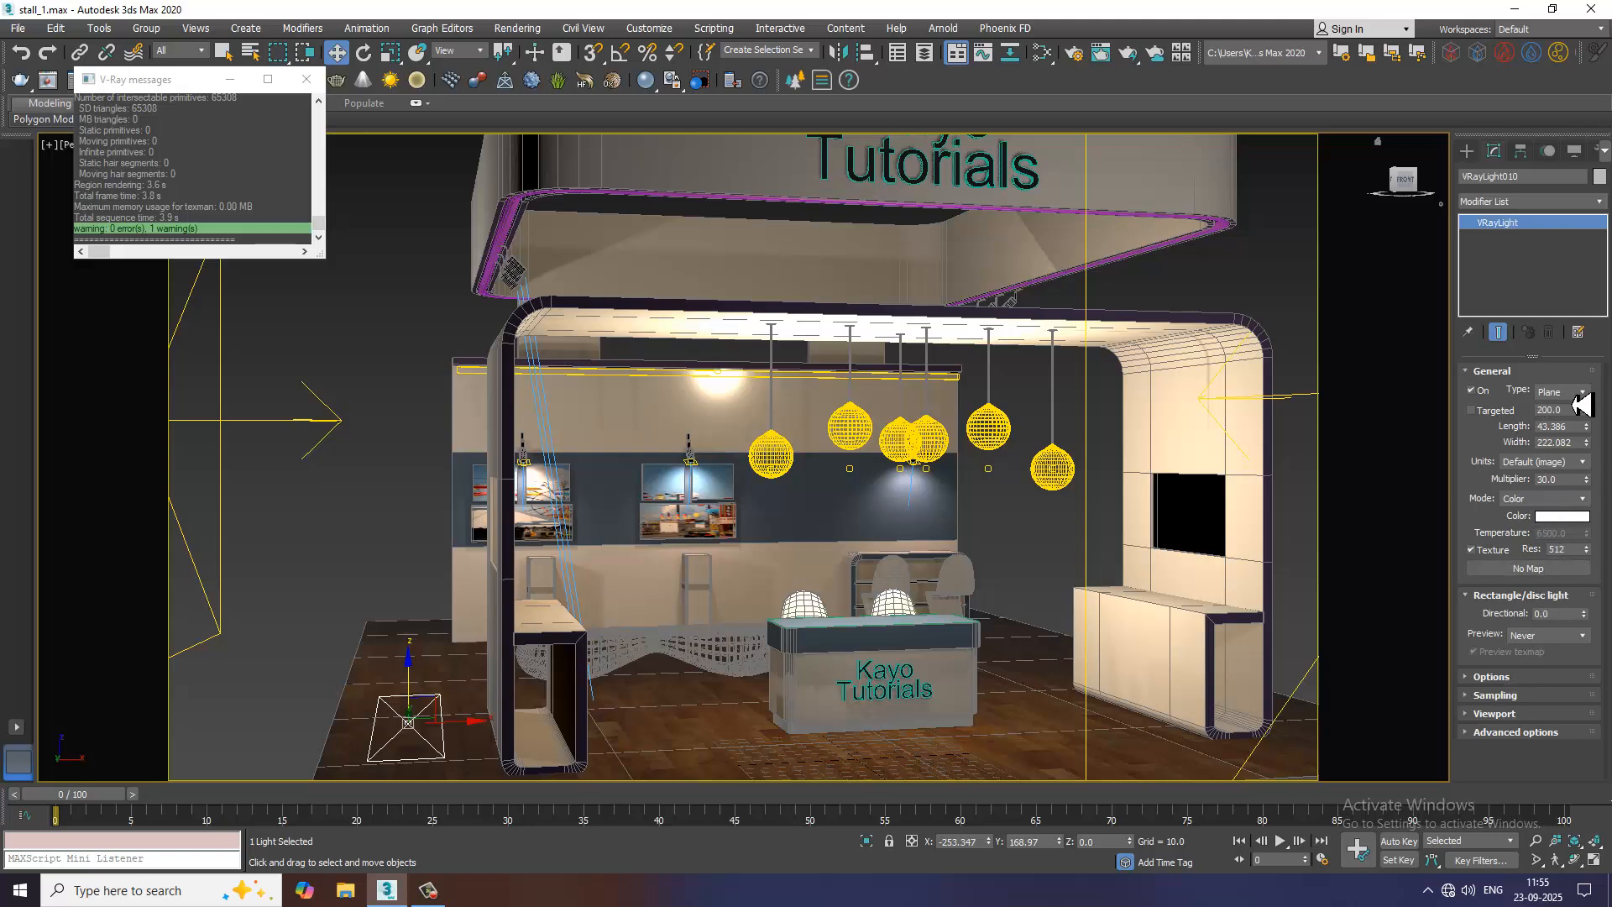
left_click(1578, 395)
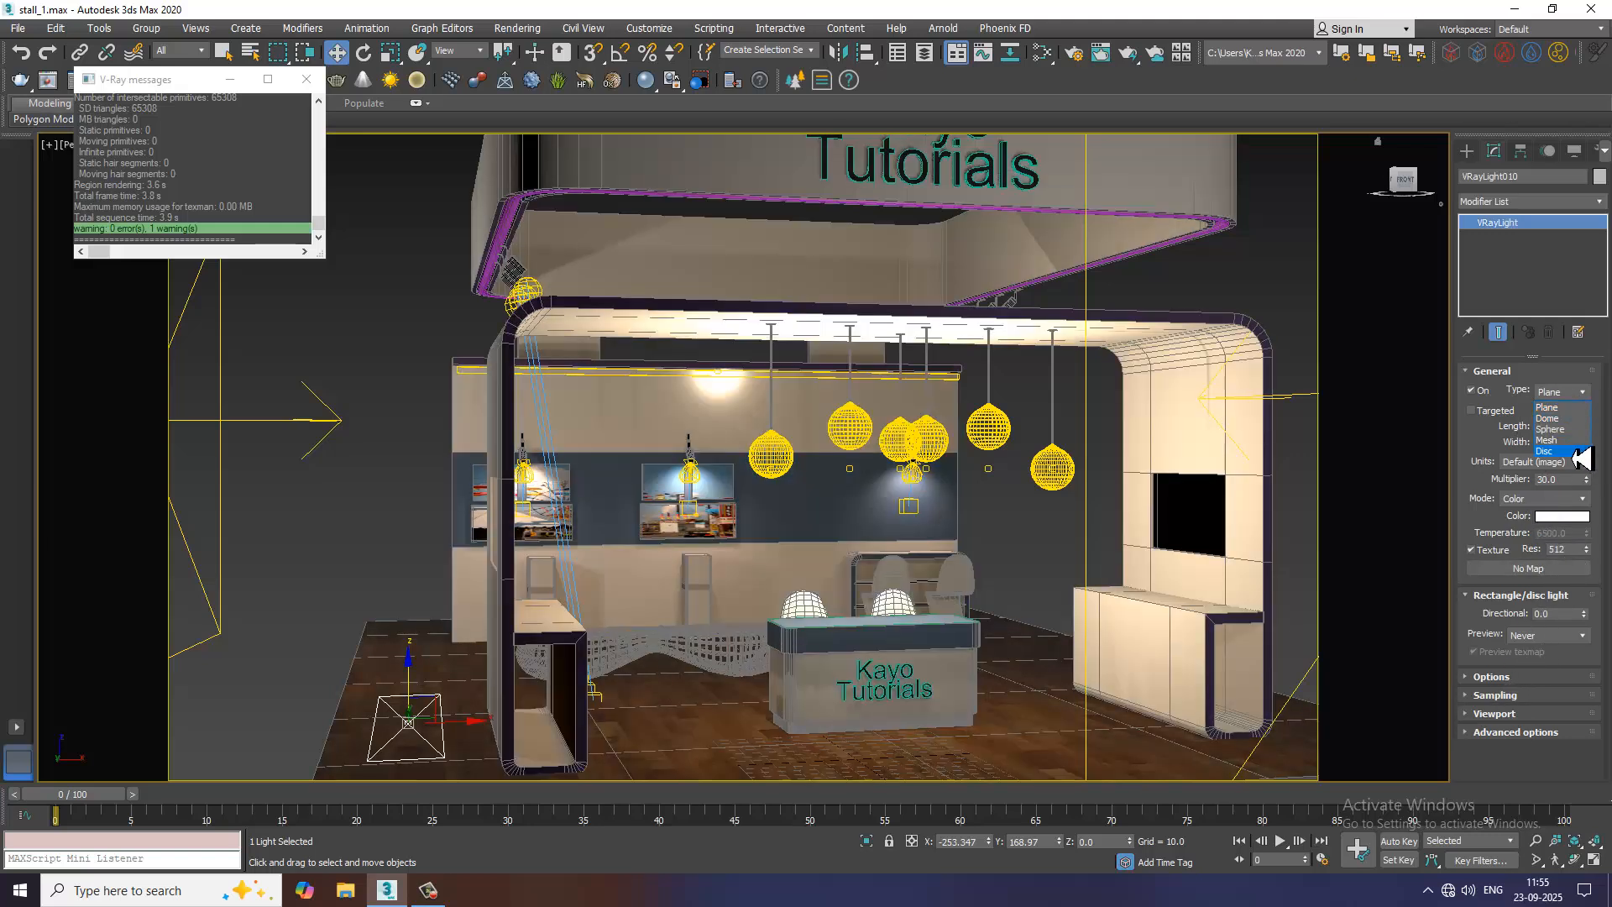
left_click(1566, 440)
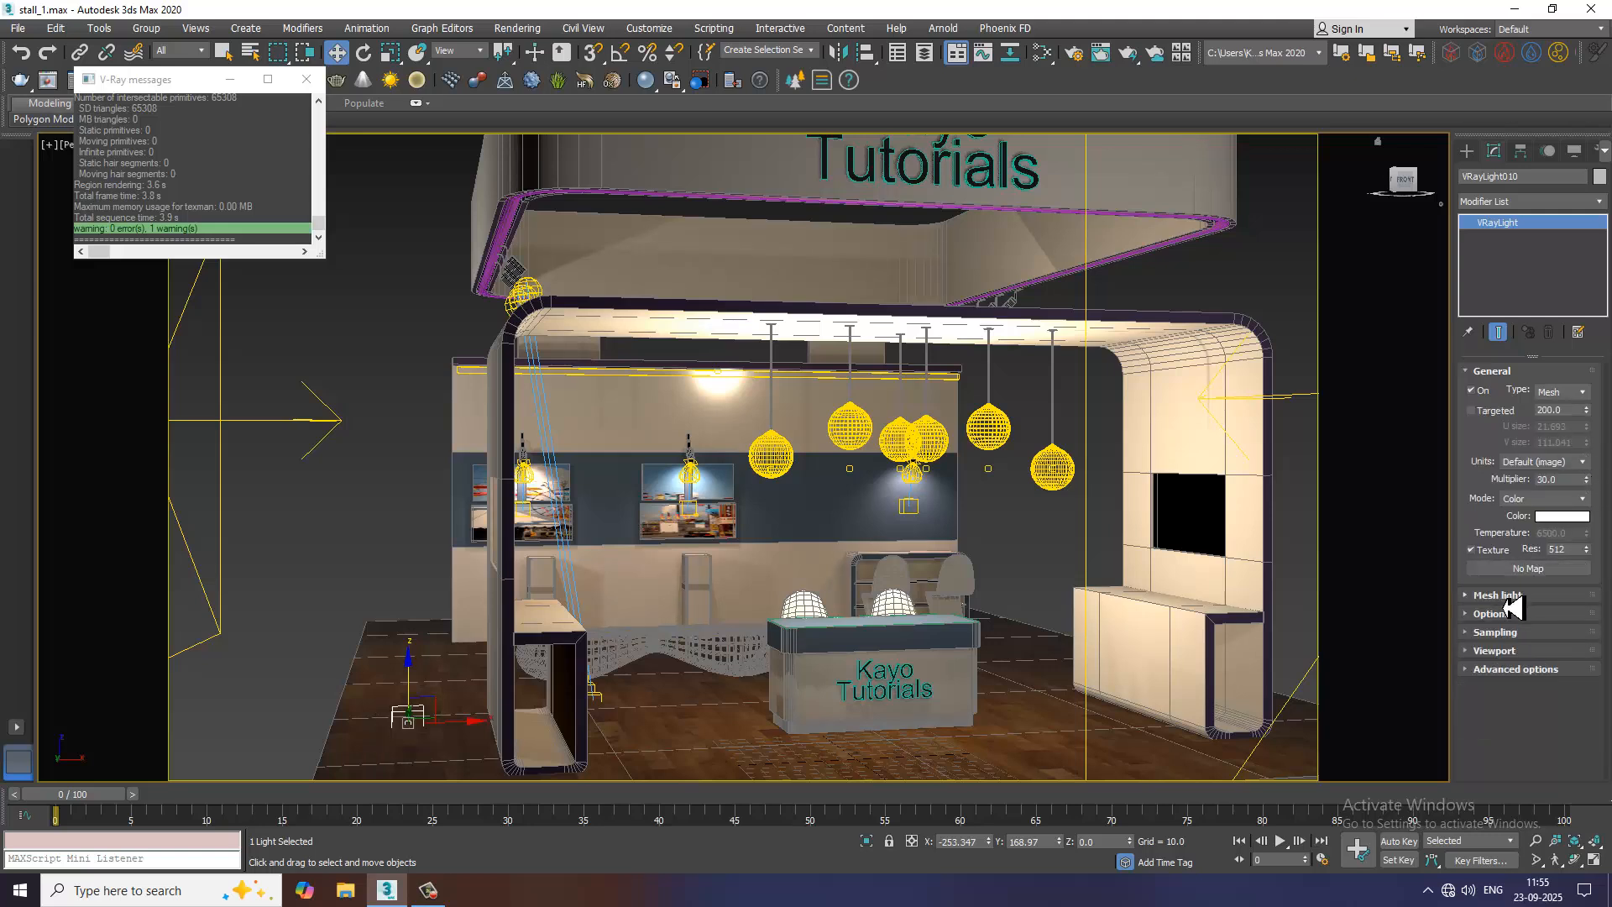
left_click(1503, 595)
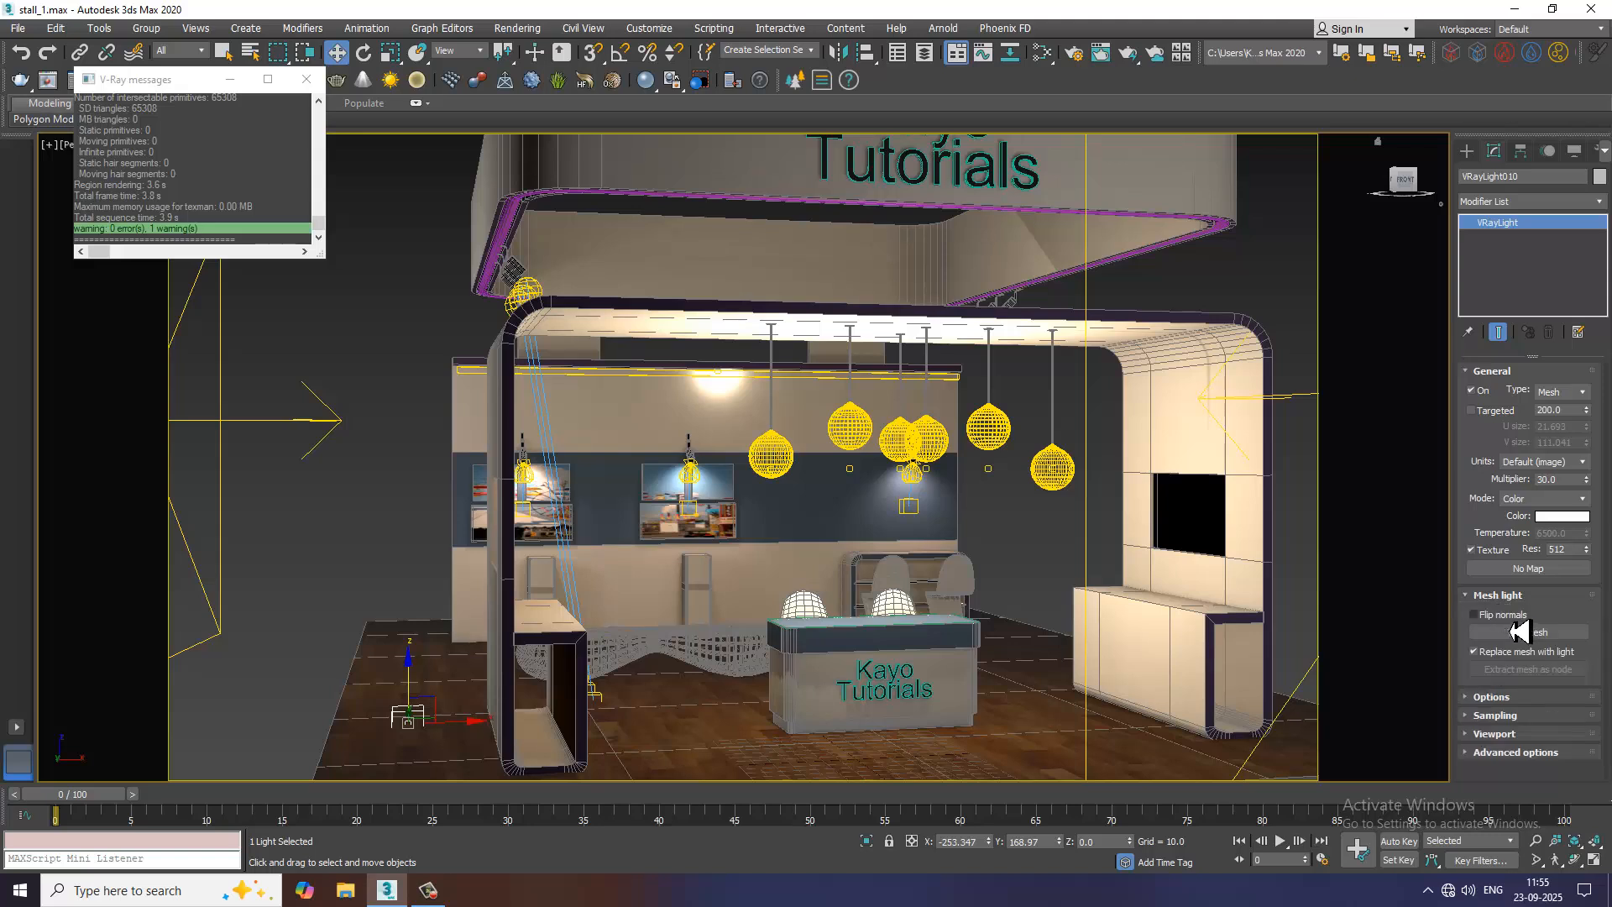
left_click(1528, 632)
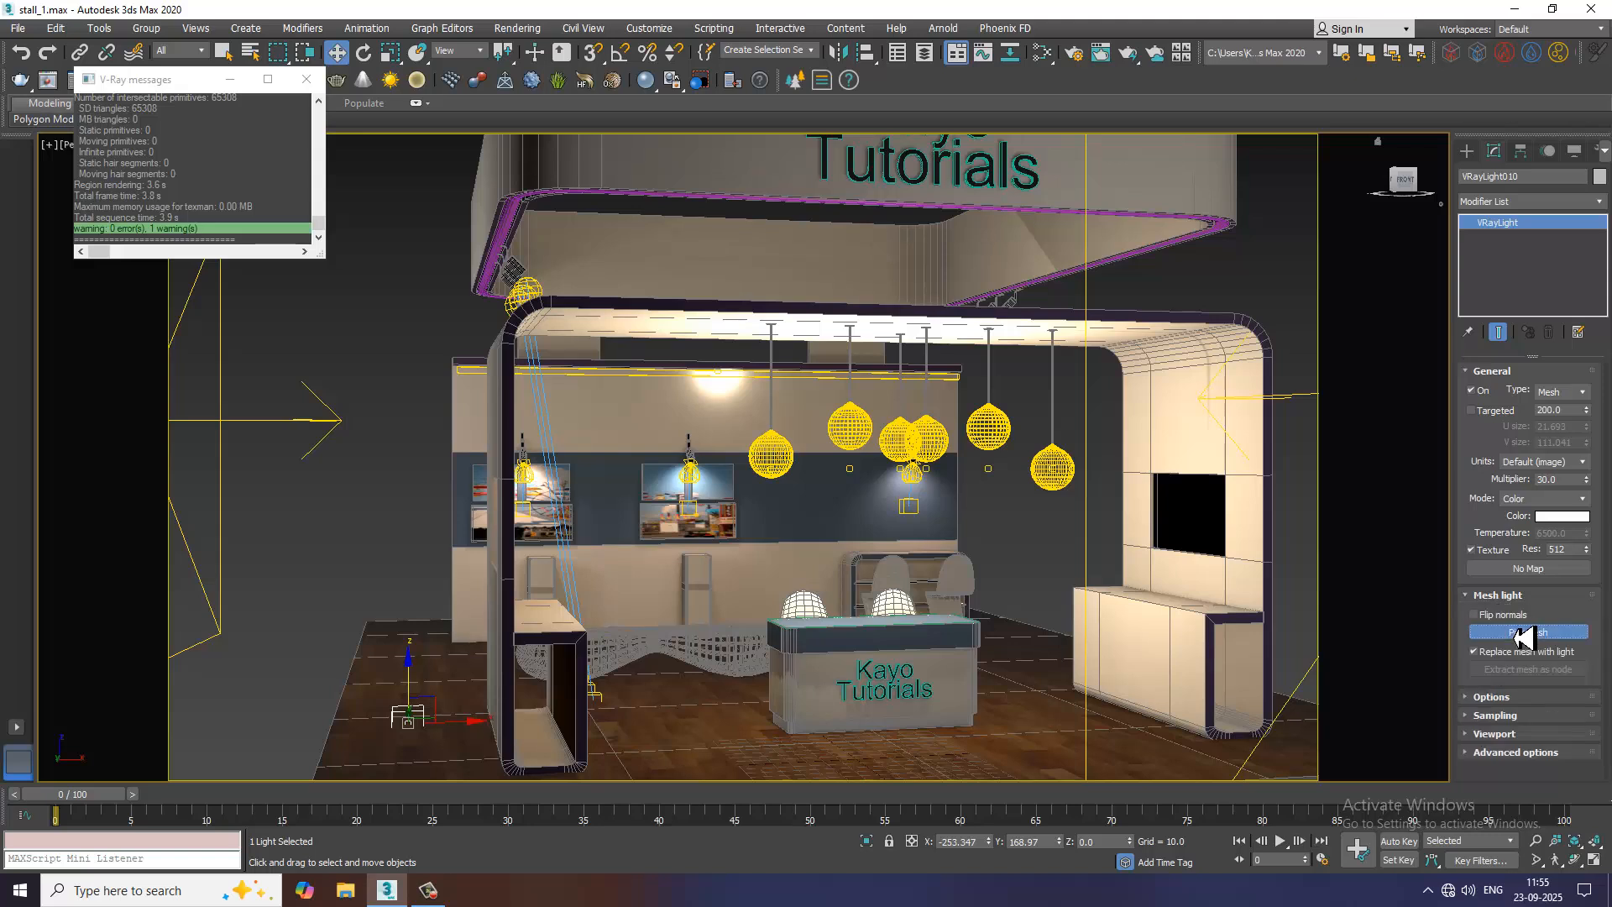
left_click(521, 233)
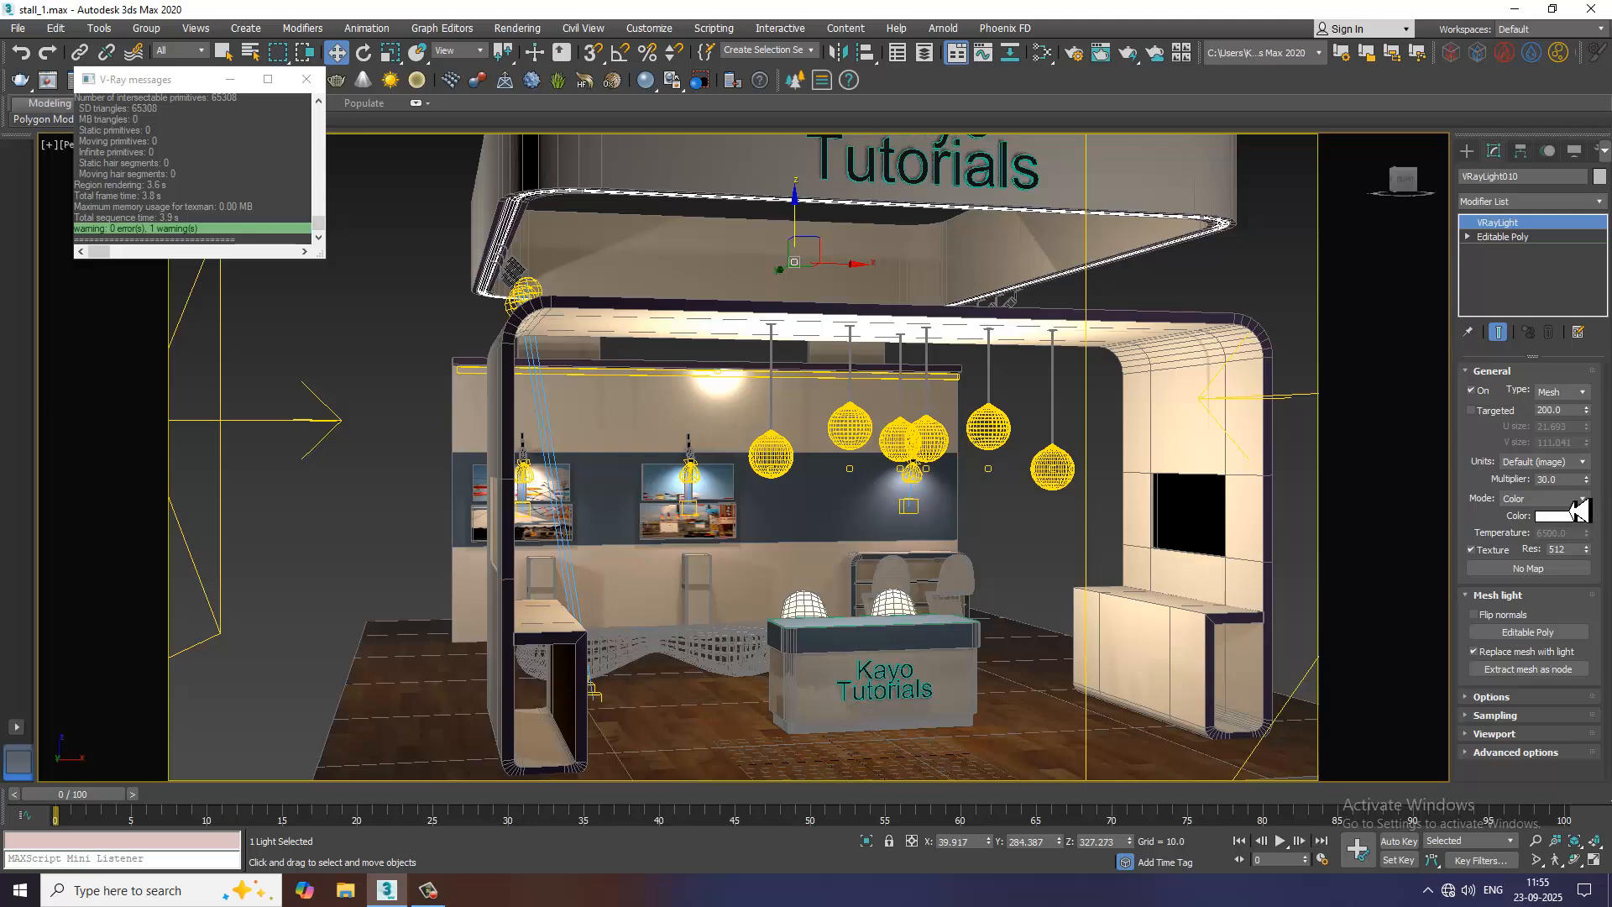
Keep the mesh light in Color mode and set its colour to a warm orange, RGB 255, 124, 37
left_click(1575, 500)
left_click(1563, 527)
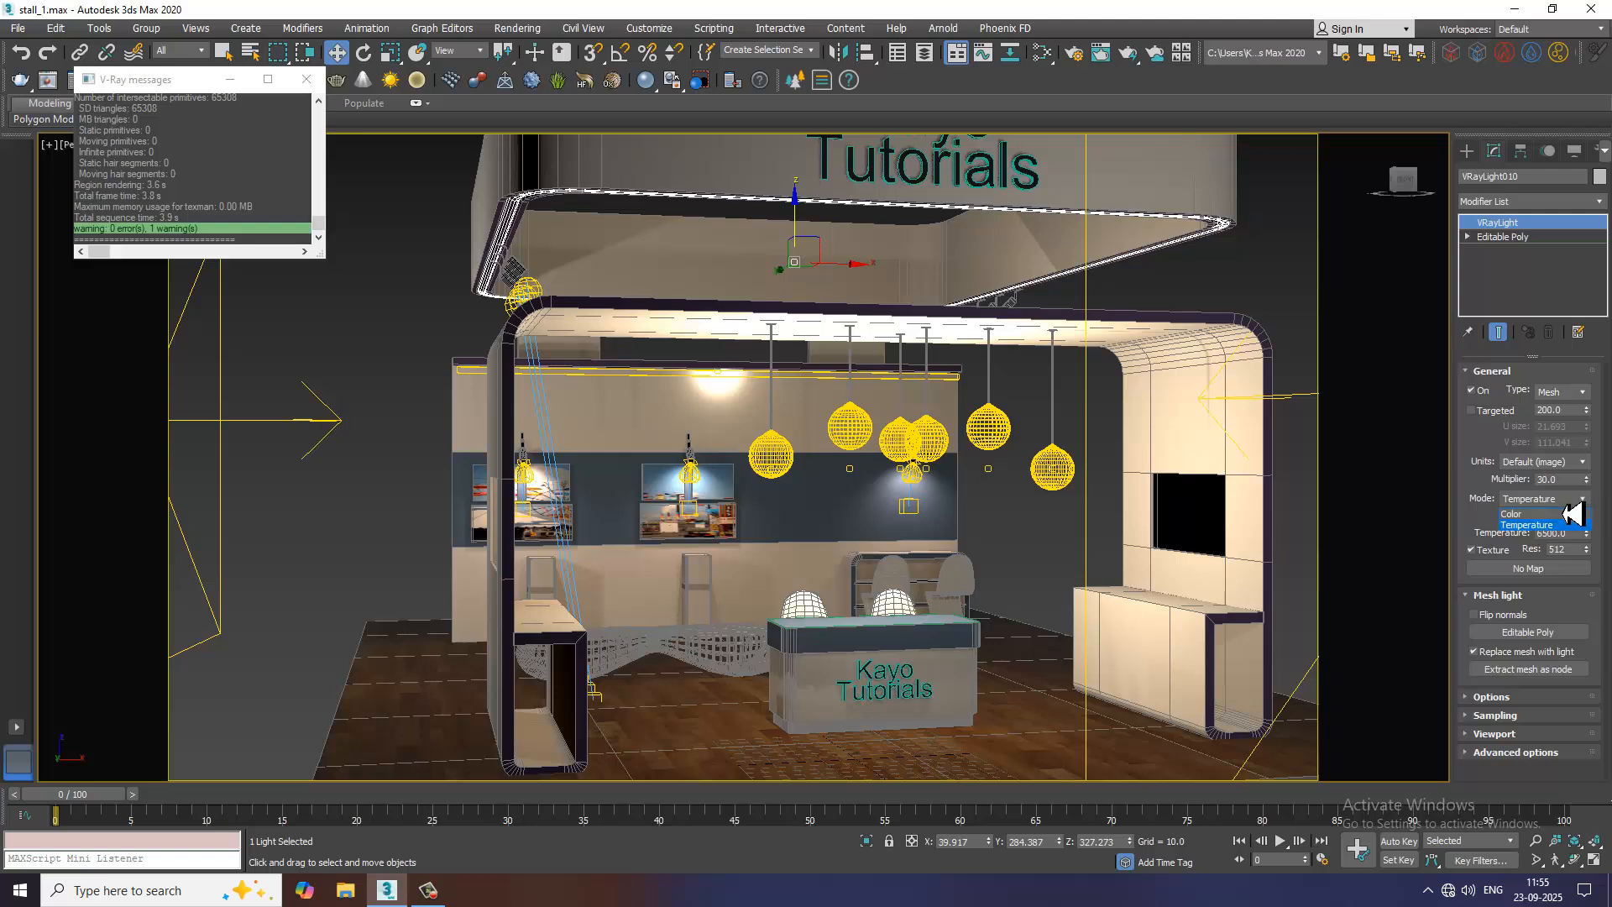
left_click(1565, 517)
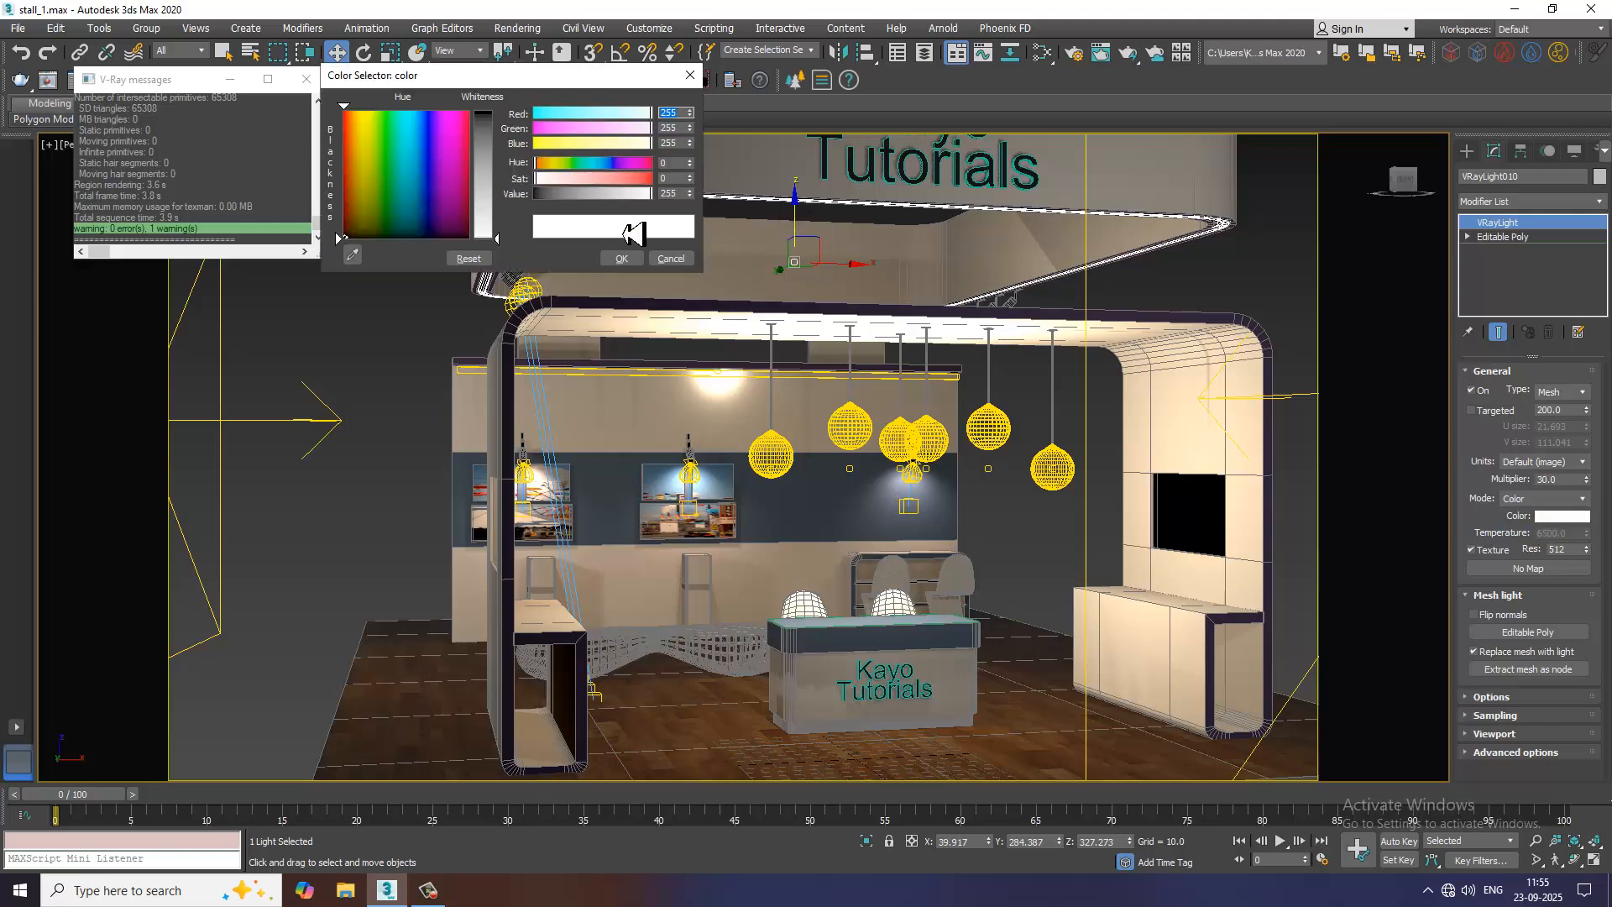
mouse_move(460, 199)
left_mouse_down()
mouse_move(363, 208)
mouse_move(357, 227)
mouse_move(366, 128)
mouse_move(352, 124)
left_mouse_up()
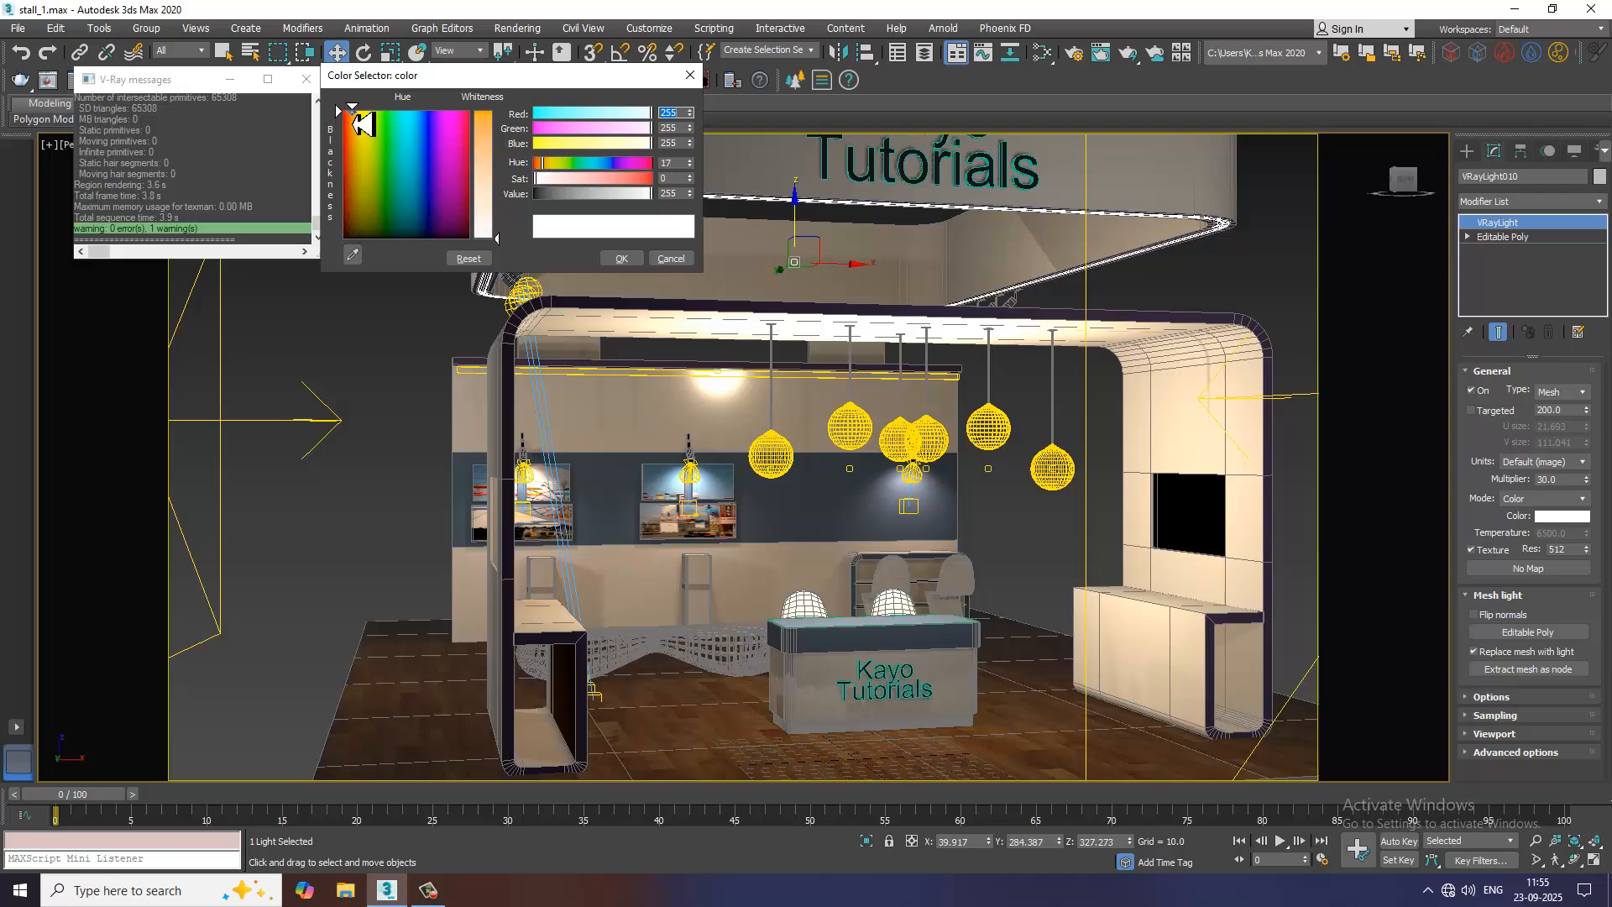
left_click_drag(483, 178, 487, 144)
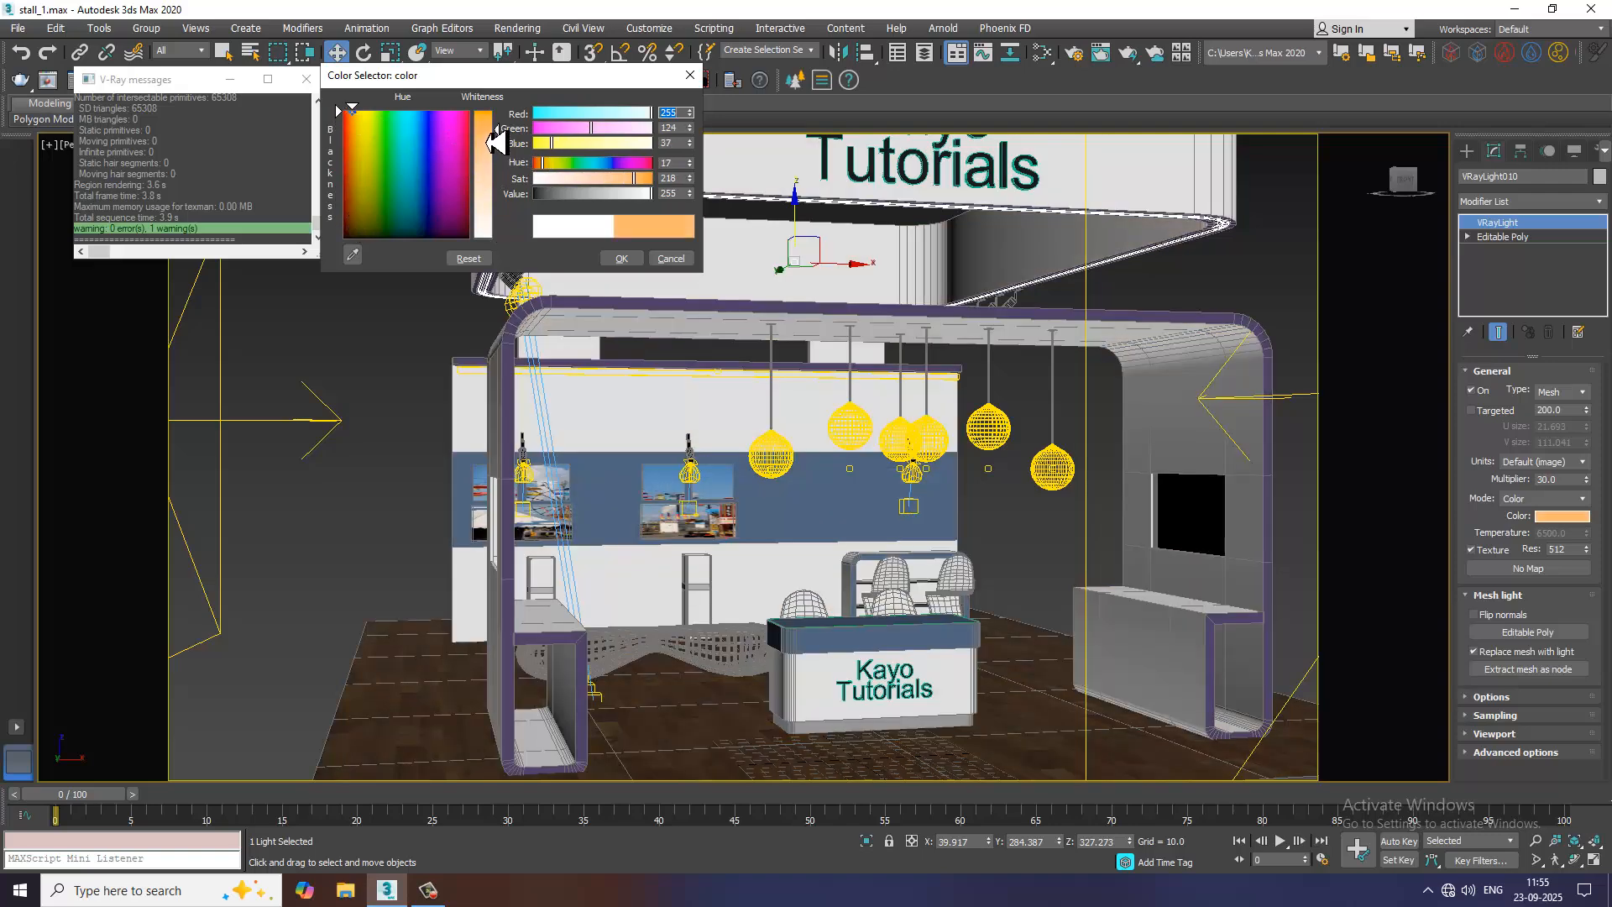
left_click(626, 258)
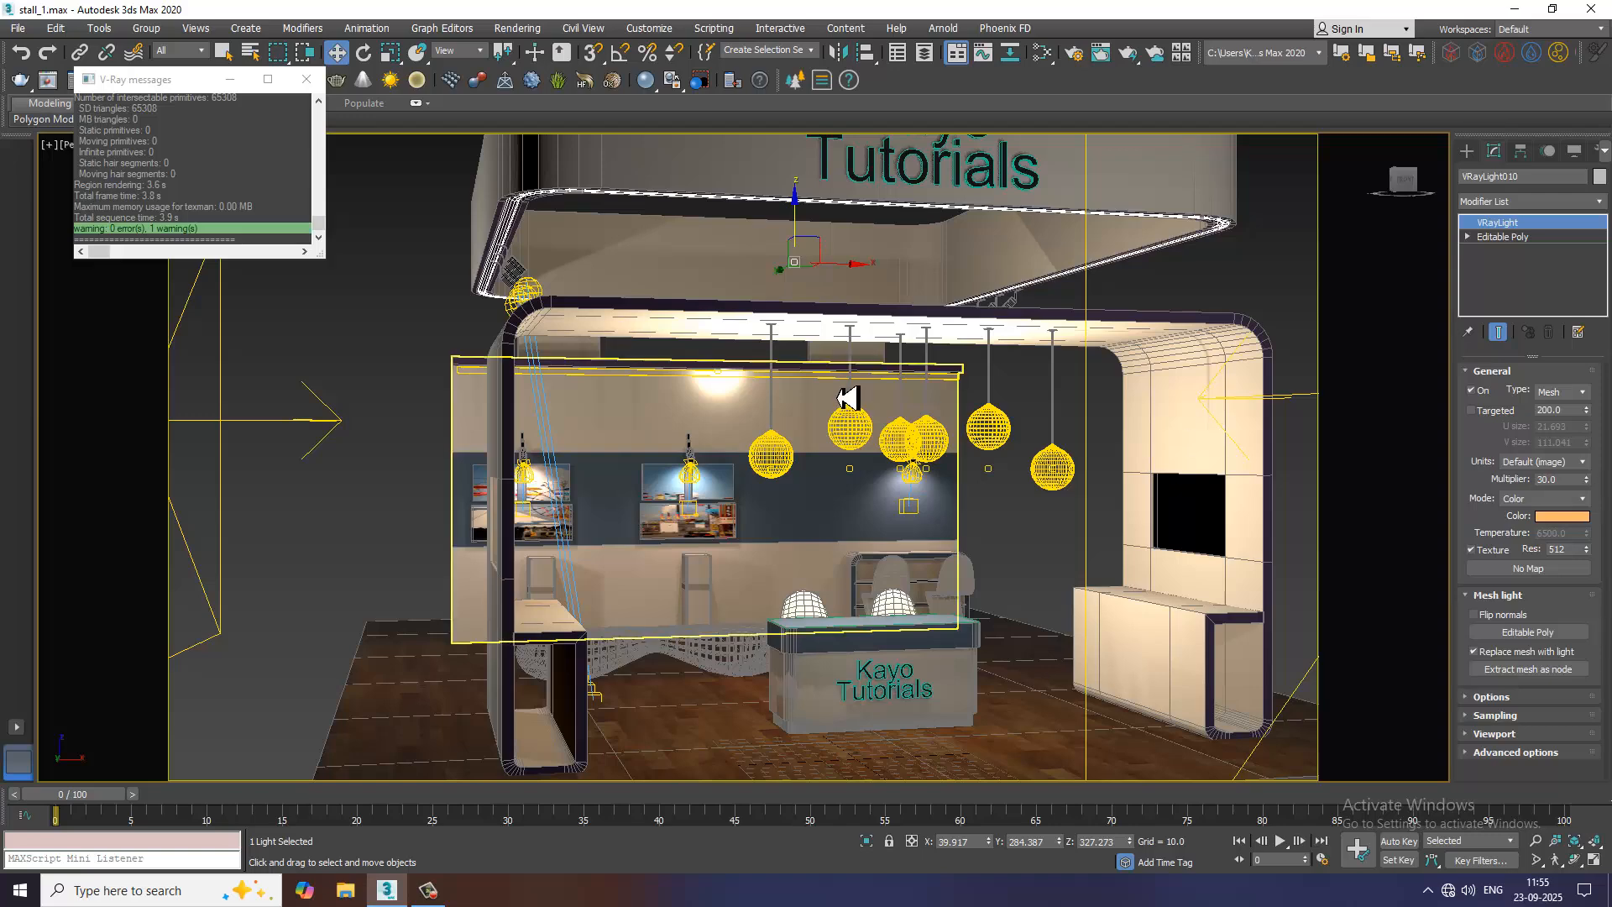
Test render the stall to check the glow of the header's mesh light, and close the render view
left_click(517, 28)
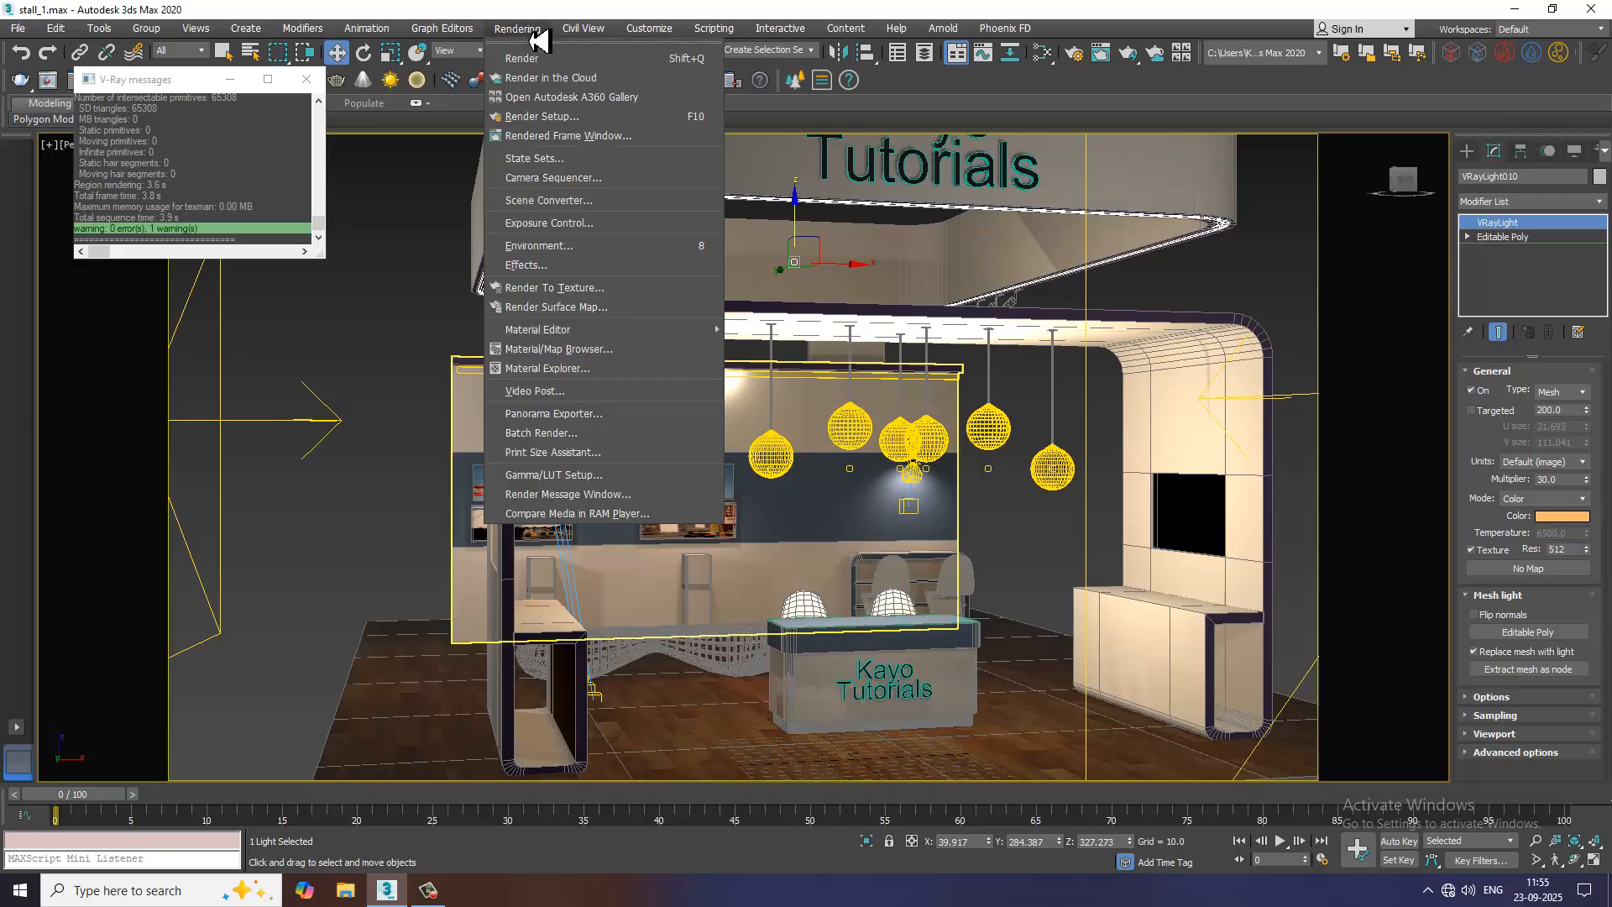
left_click(554, 55)
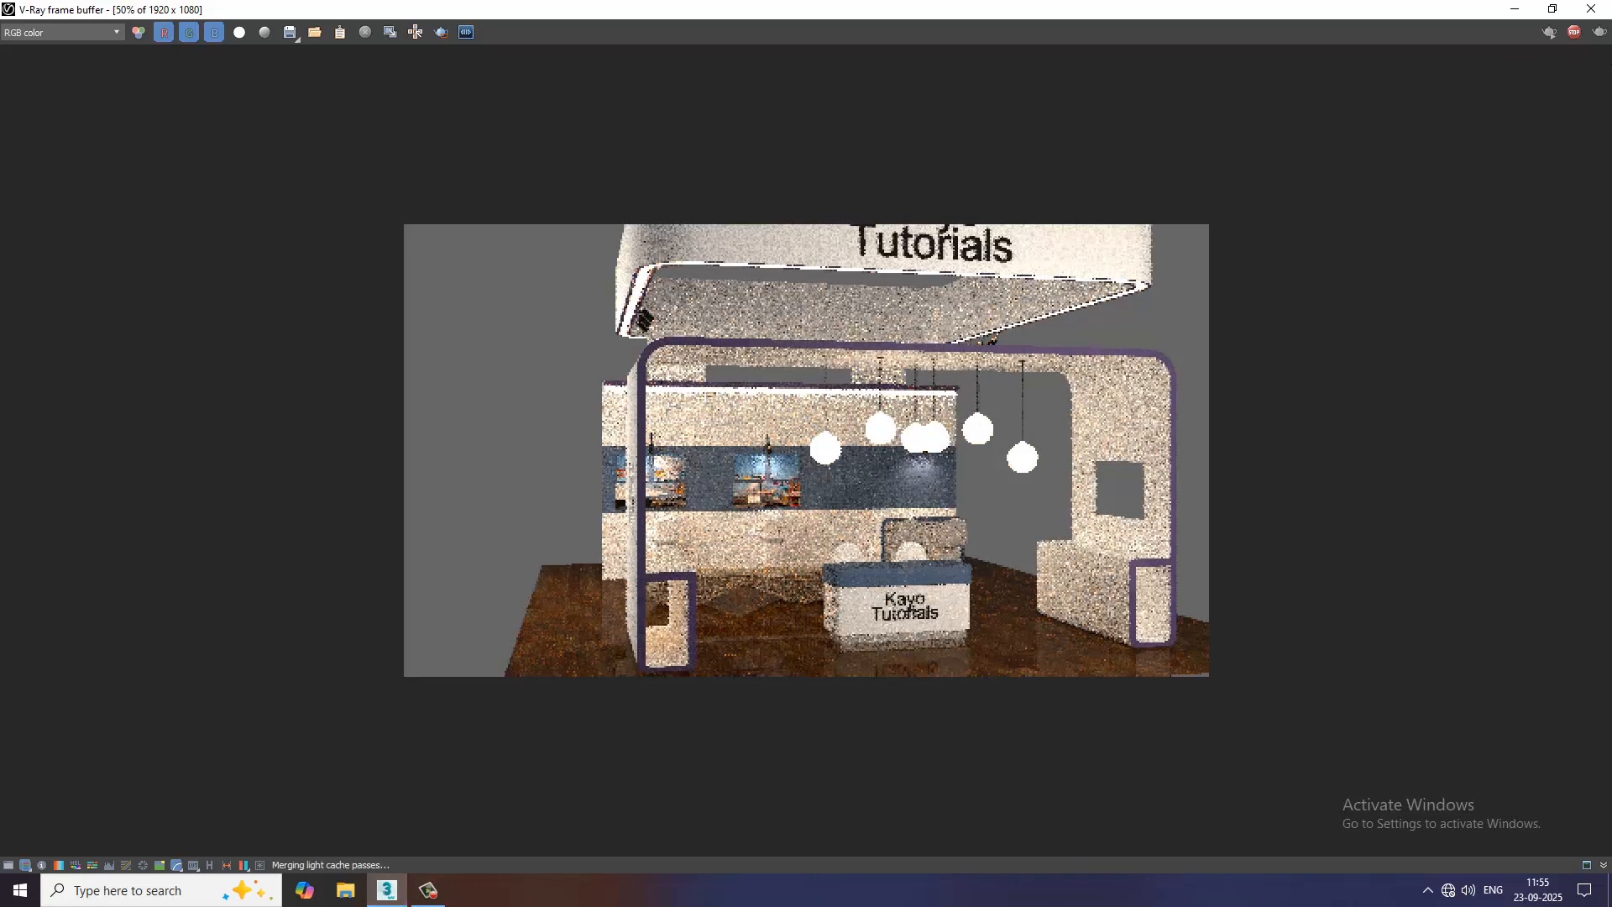
left_click(1597, 10)
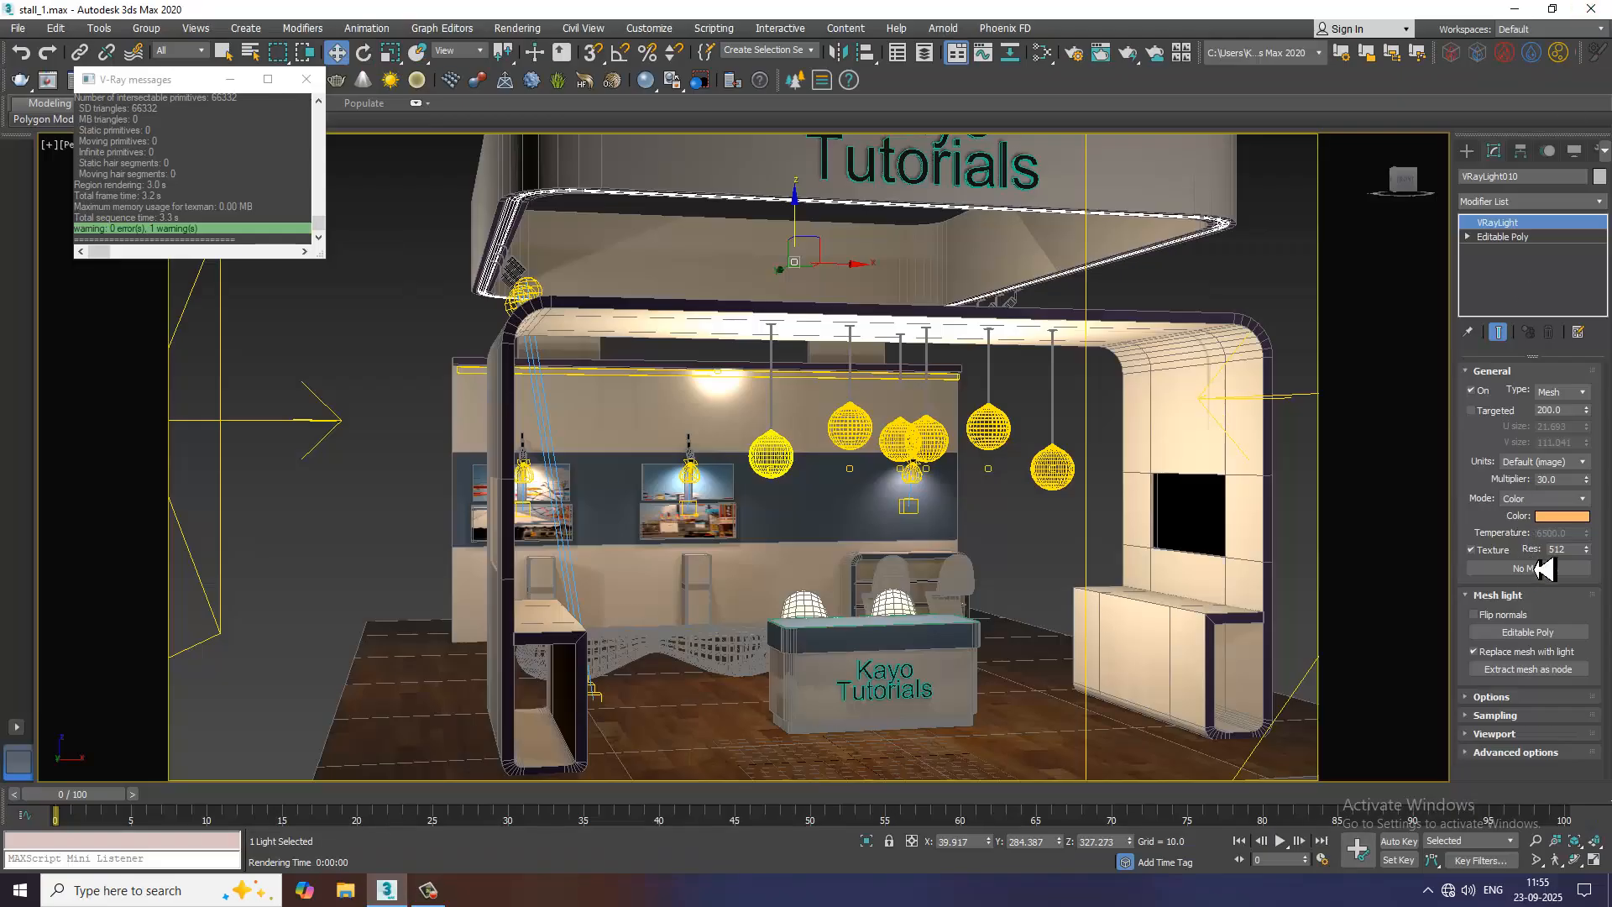
Set the mesh light's multiplier to 7 and soften its colour to a pale orange, RGB 255, 182, 133
double_click(1547, 479)
type("7")
key("Return")
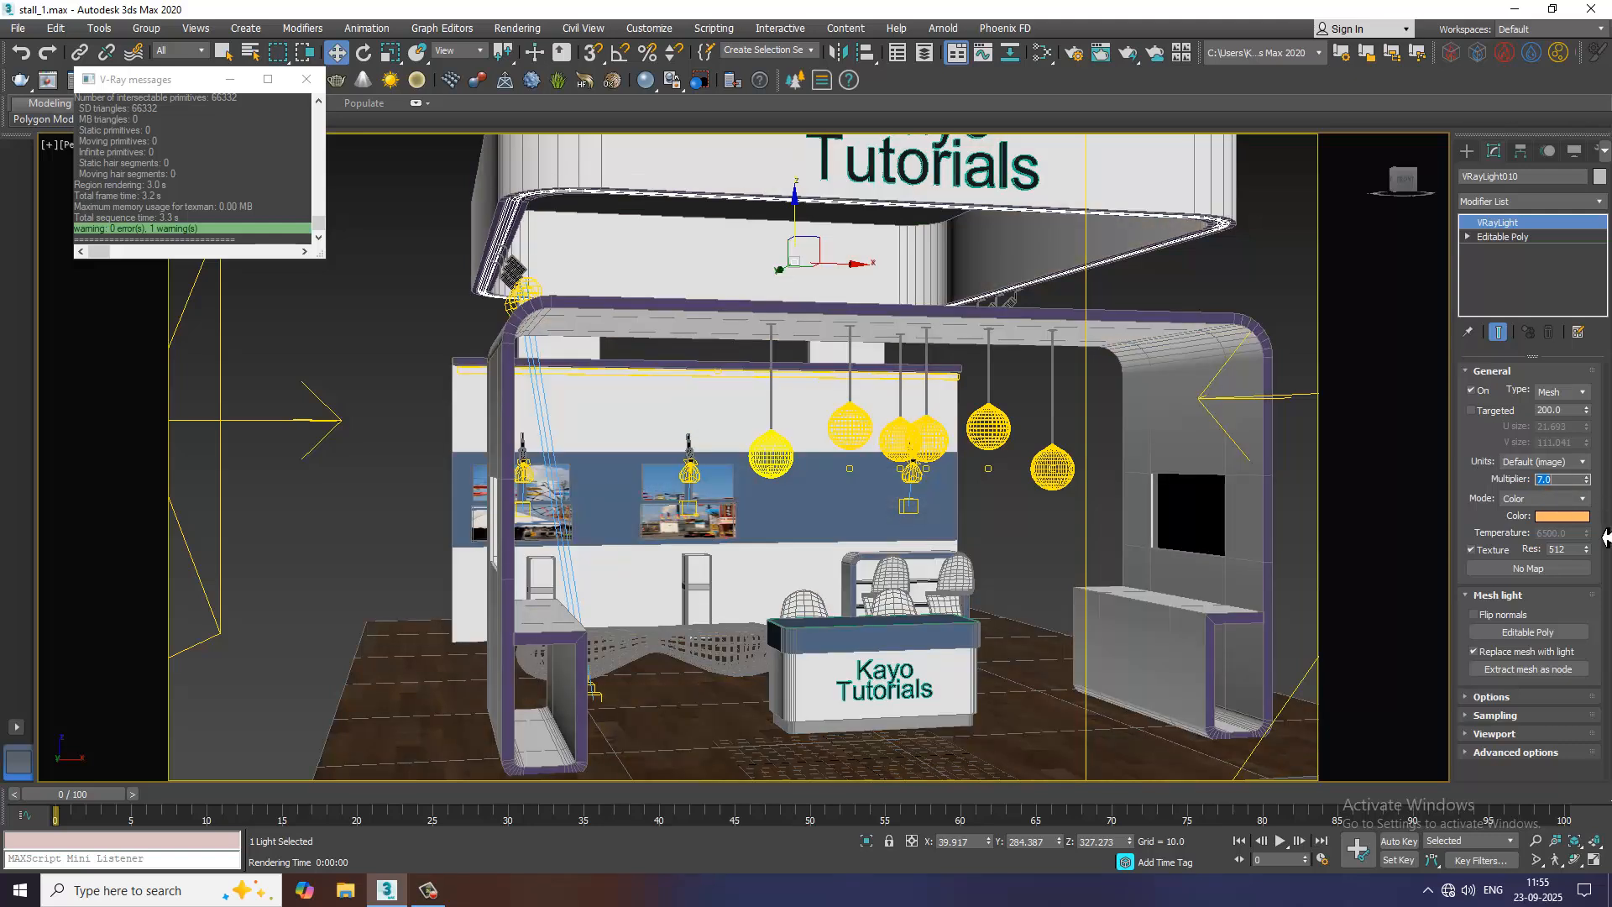
left_click(1561, 516)
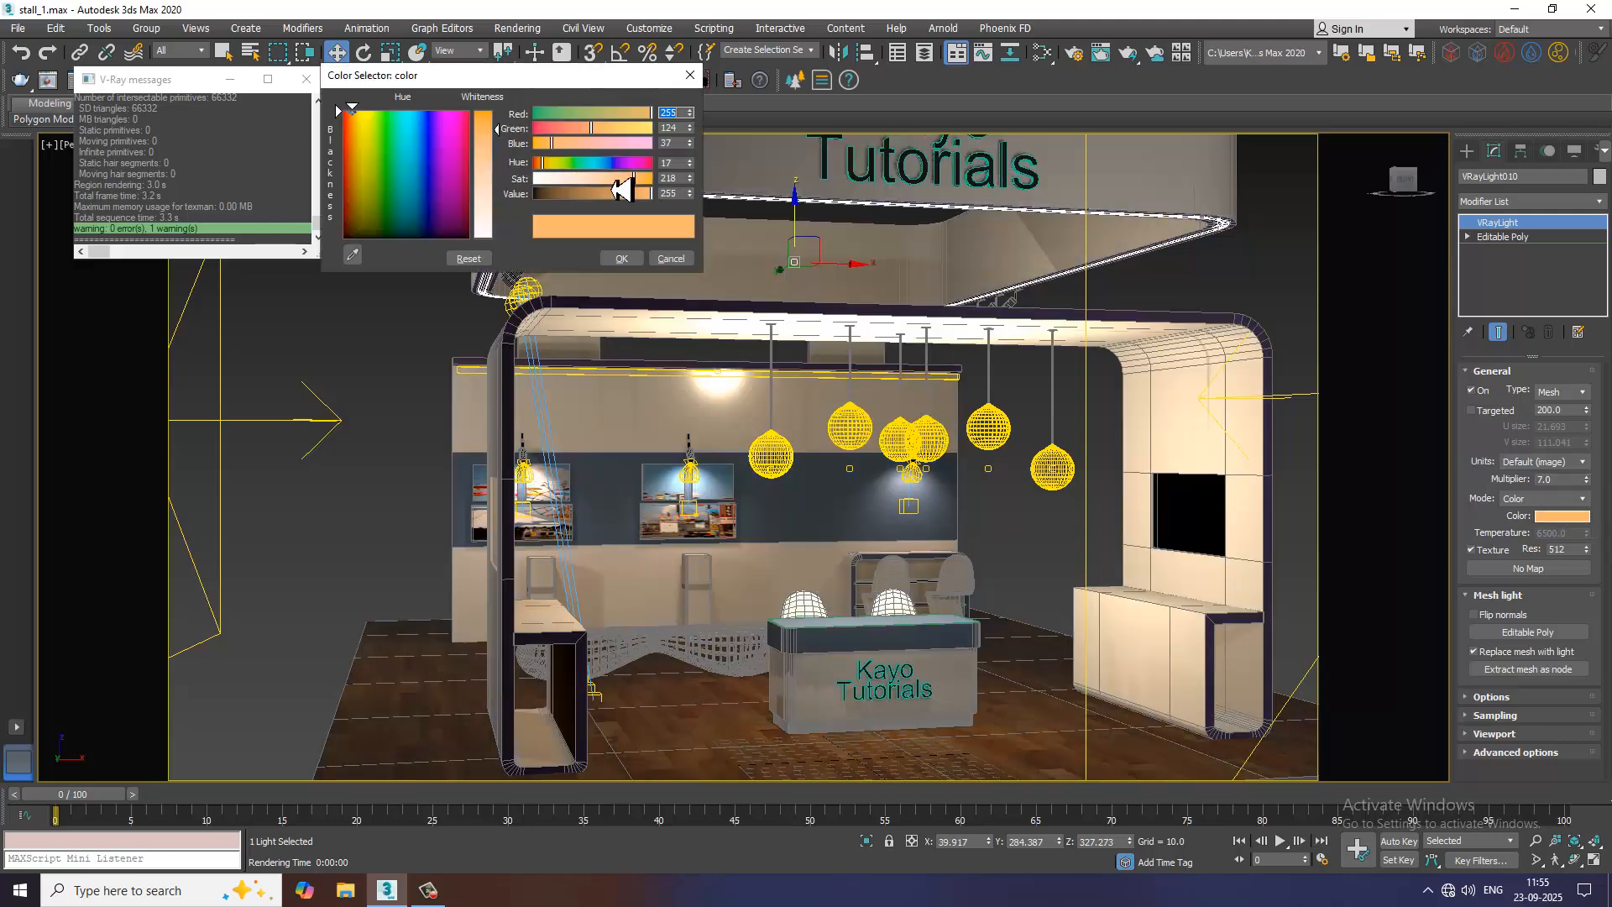
left_click_drag(511, 161, 513, 200)
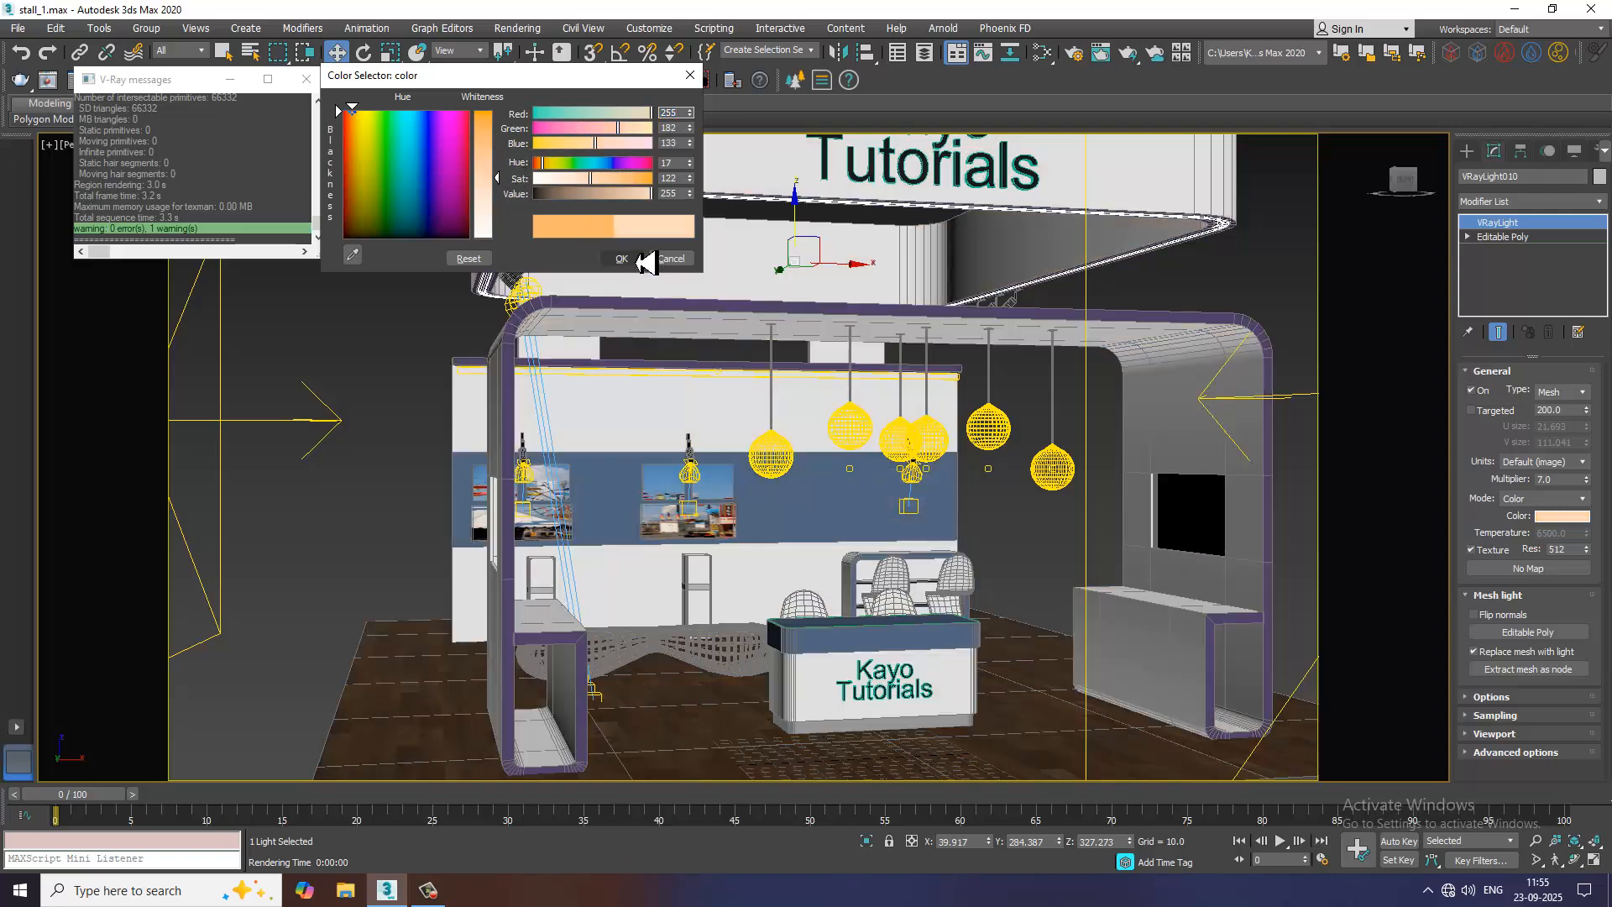
left_click(621, 258)
Render the stall again and examine the softened header strip light up close and in the full frame
left_click(507, 28)
left_click(537, 65)
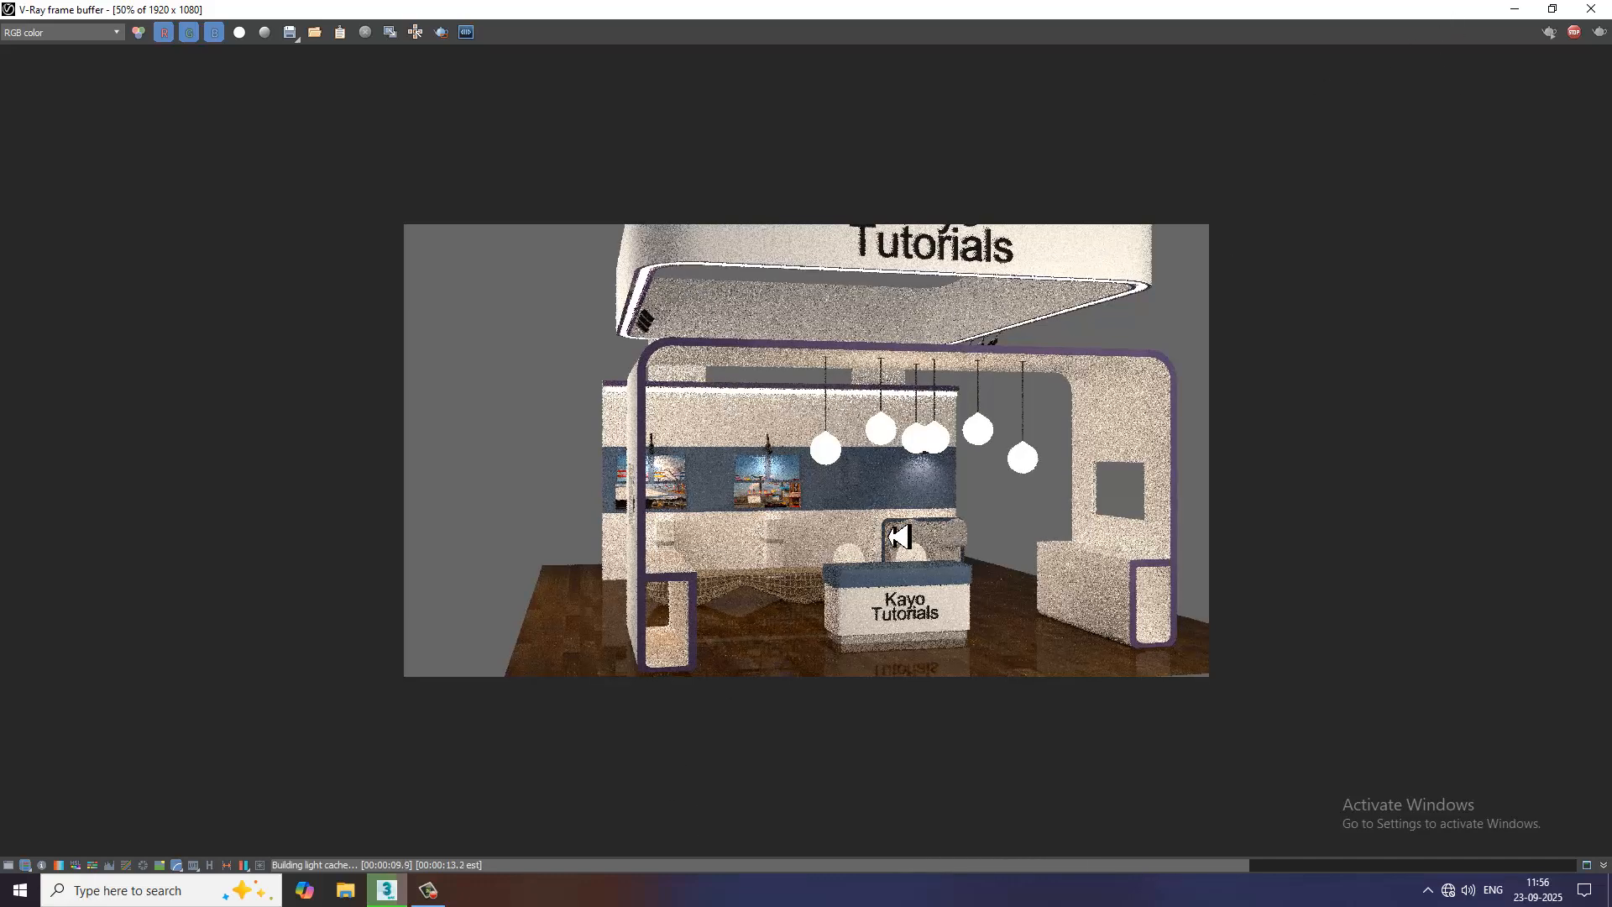
scroll(889, 536, "up", 1)
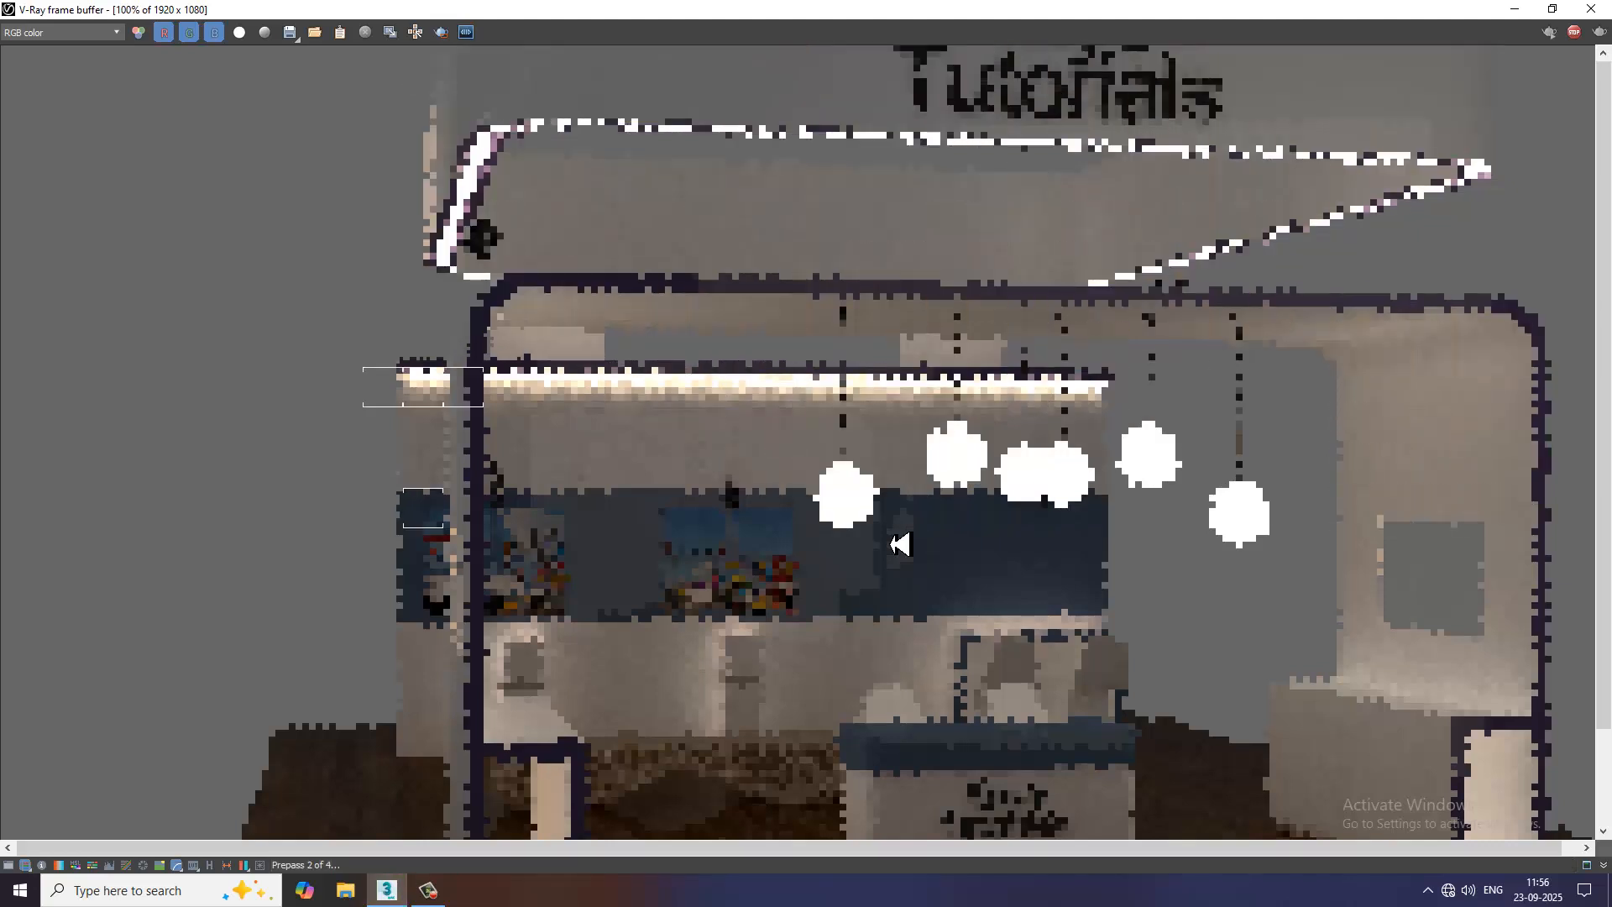
scroll(1036, 481, "down", 2)
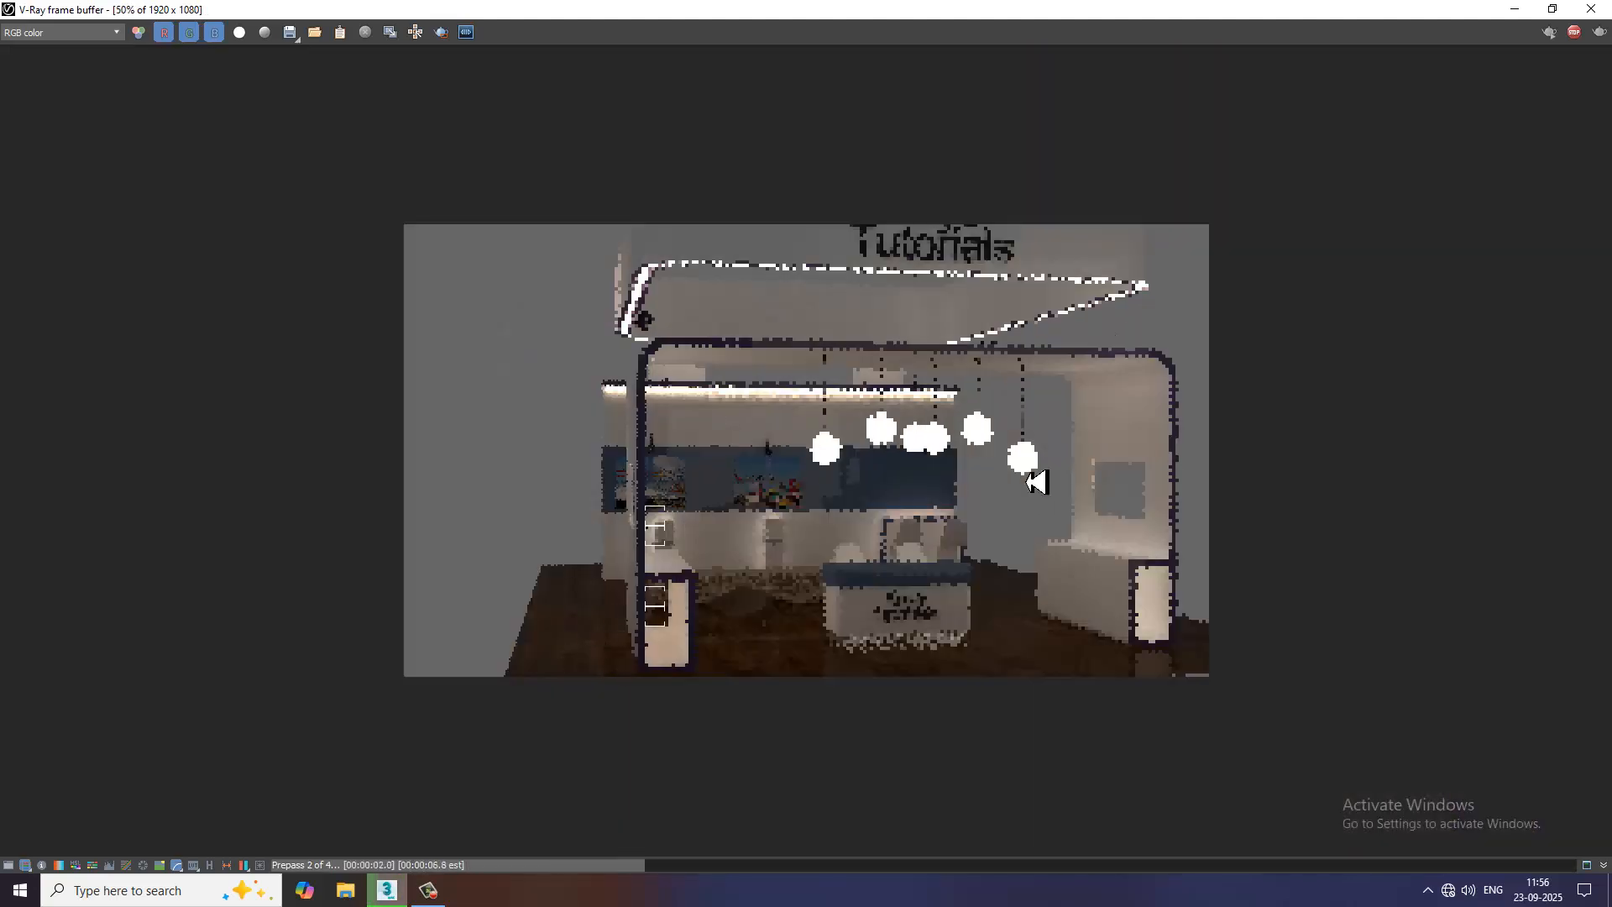
left_click(429, 890)
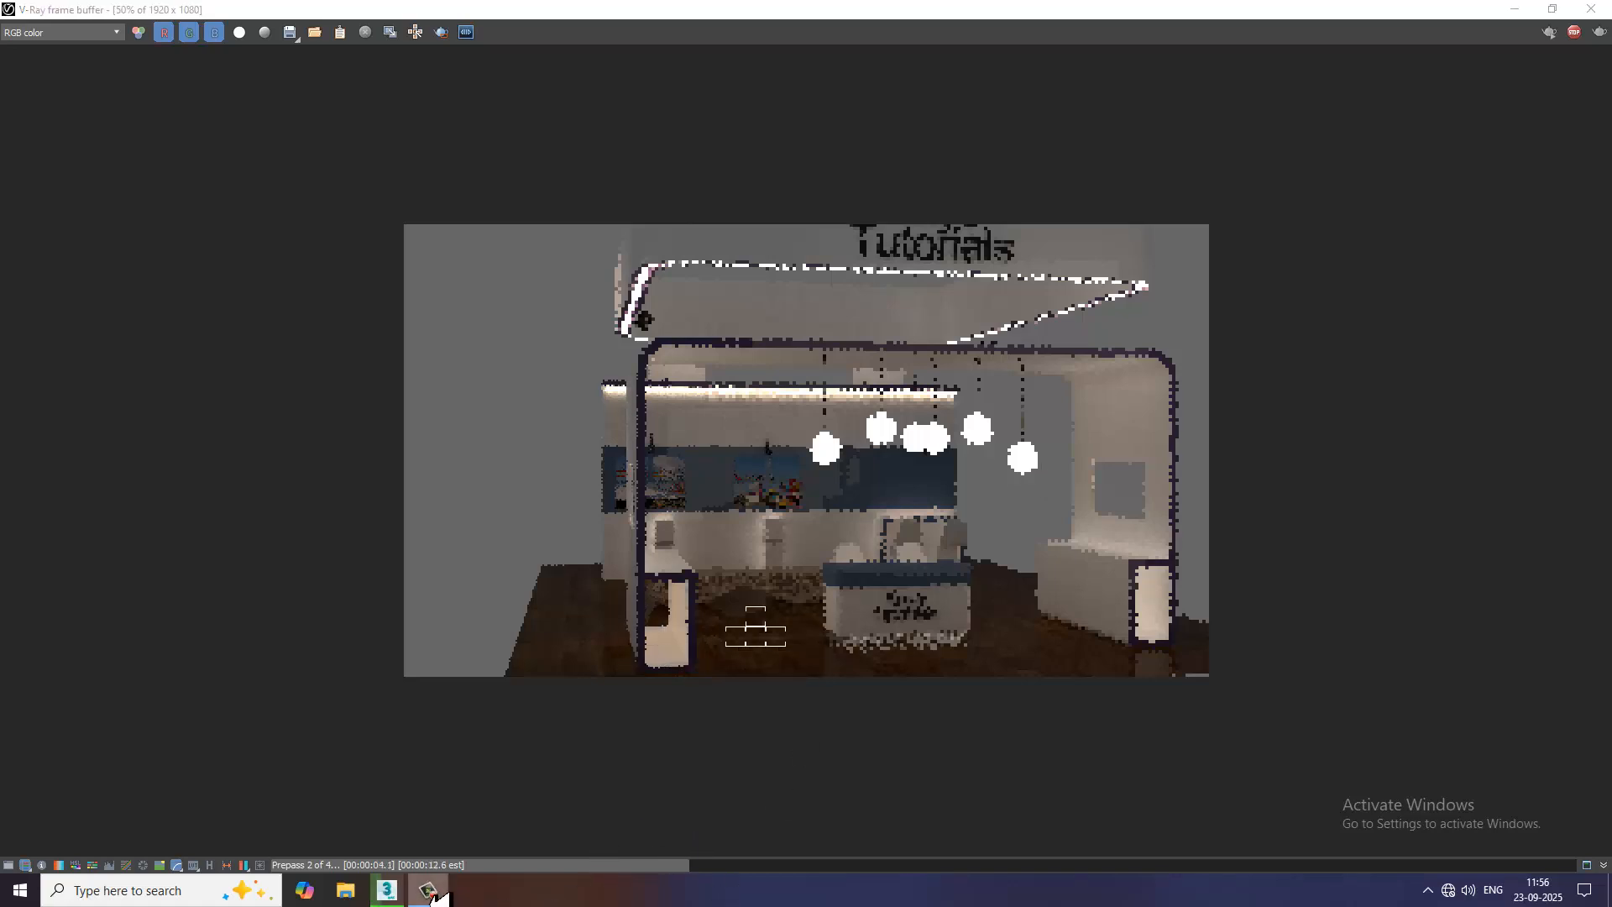
left_click(429, 891)
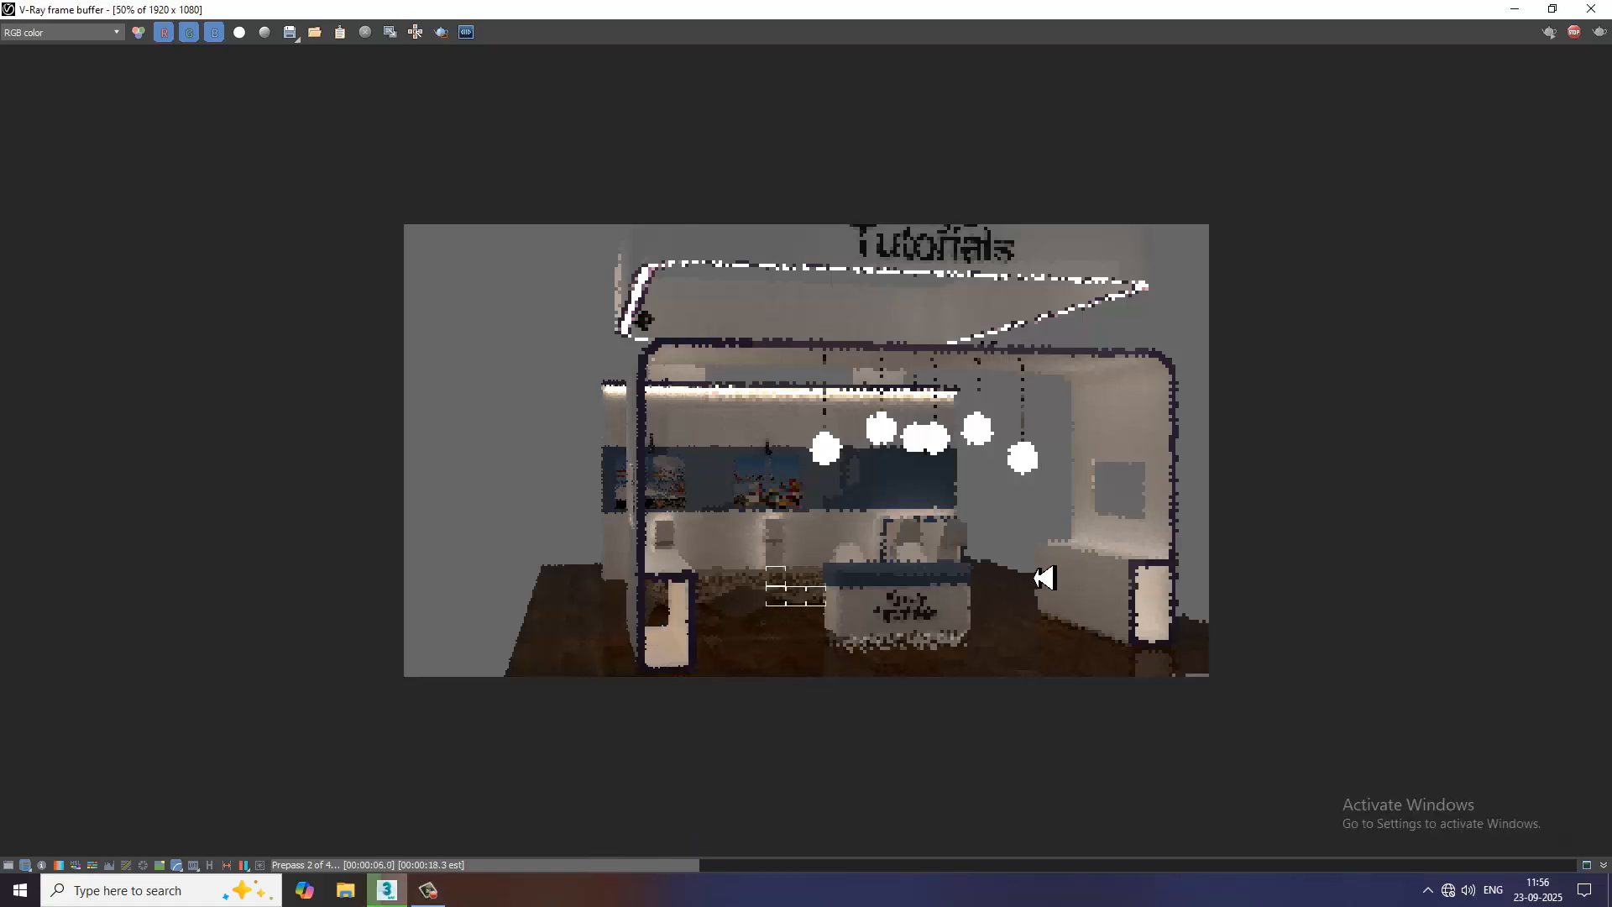